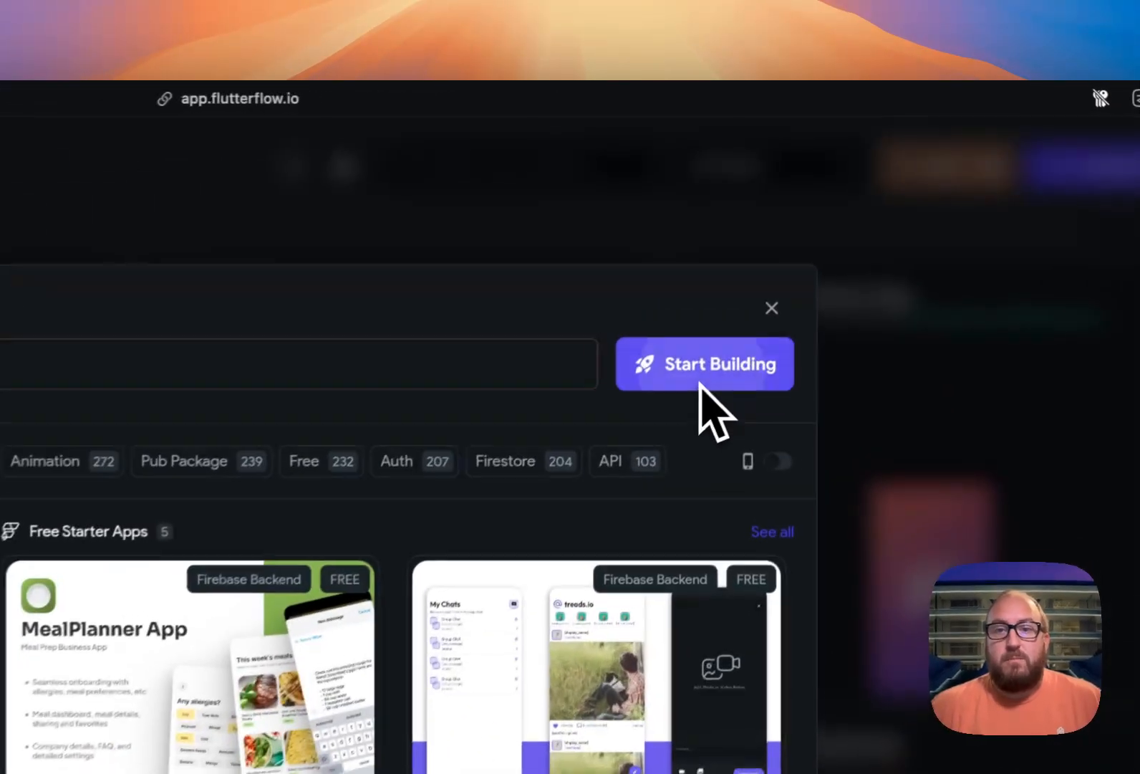
- Create a new blank project named "tody app with firebase"
left_click(805, 235)
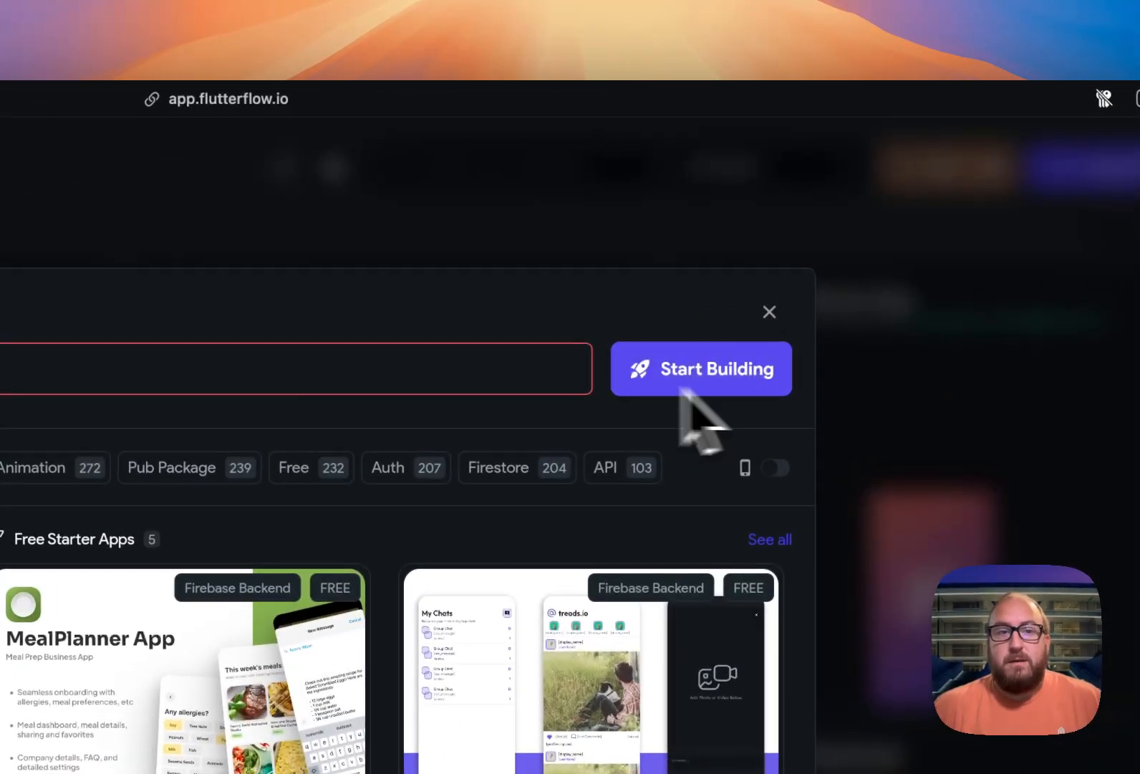
left_click(680, 229)
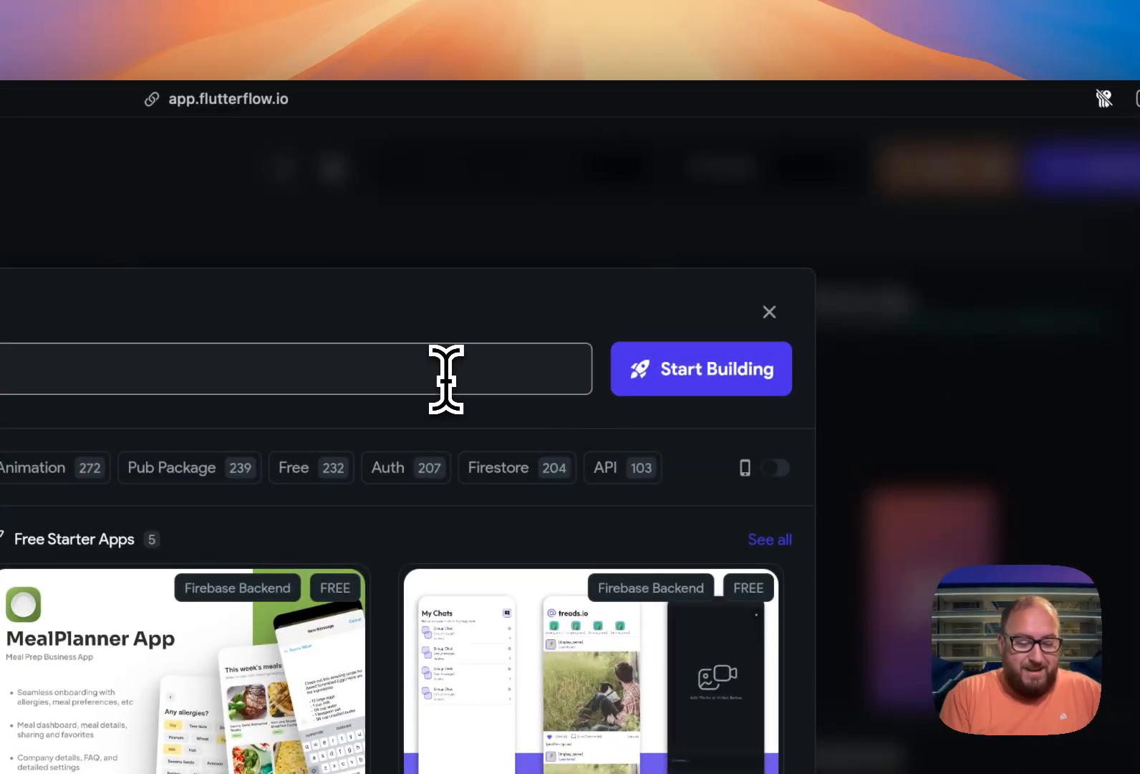
type("tody app")
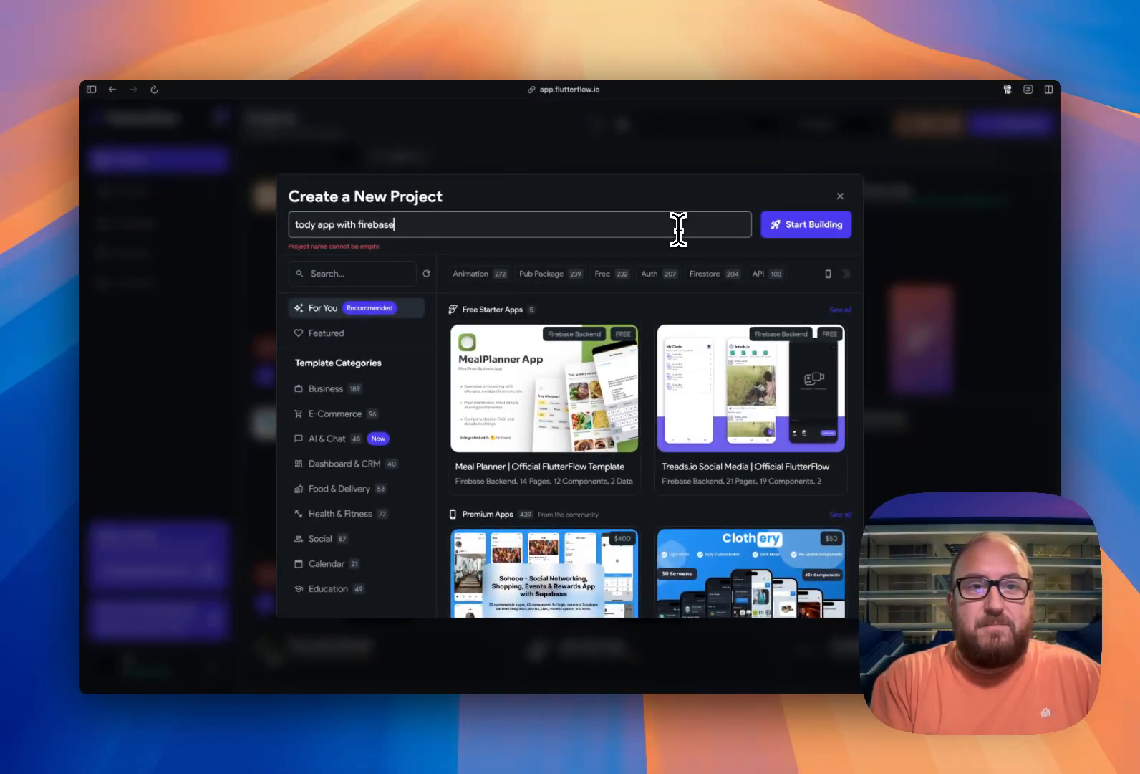
type(" with firebase")
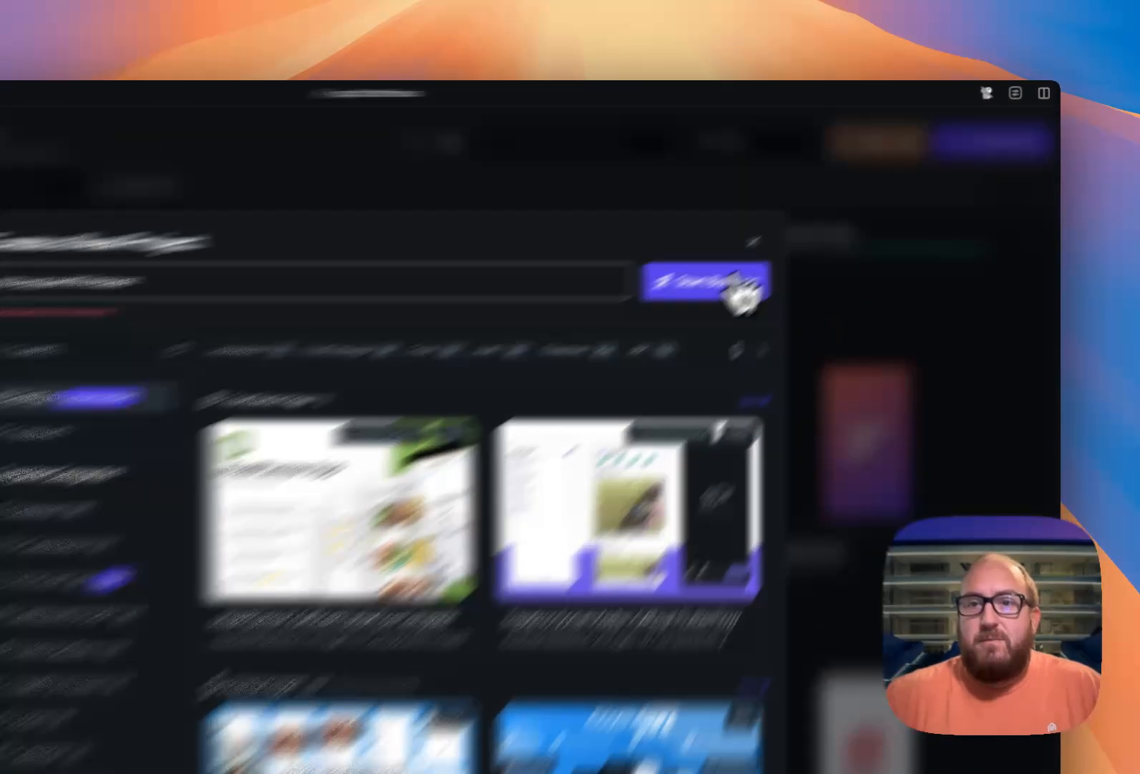
left_click(825, 223)
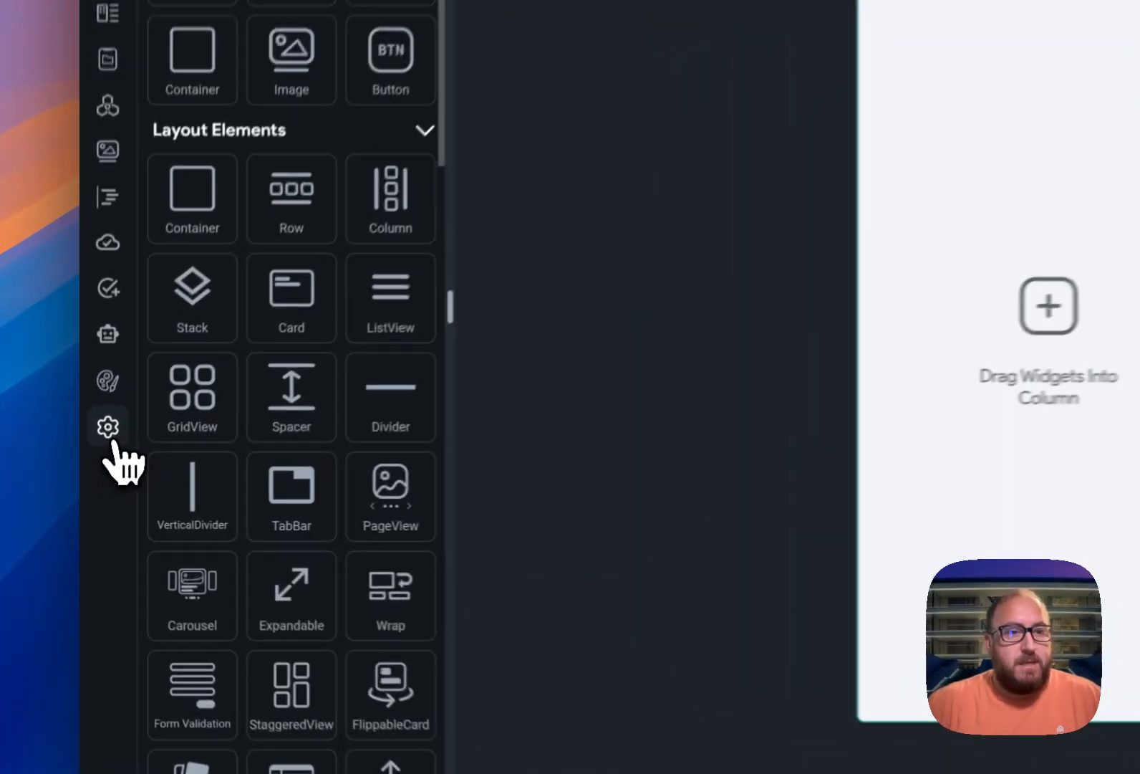
- Create a Firebase project from the app's Firebase settings, with region nam5 (United States), and authorize it through Google sign-in
left_click(94, 472)
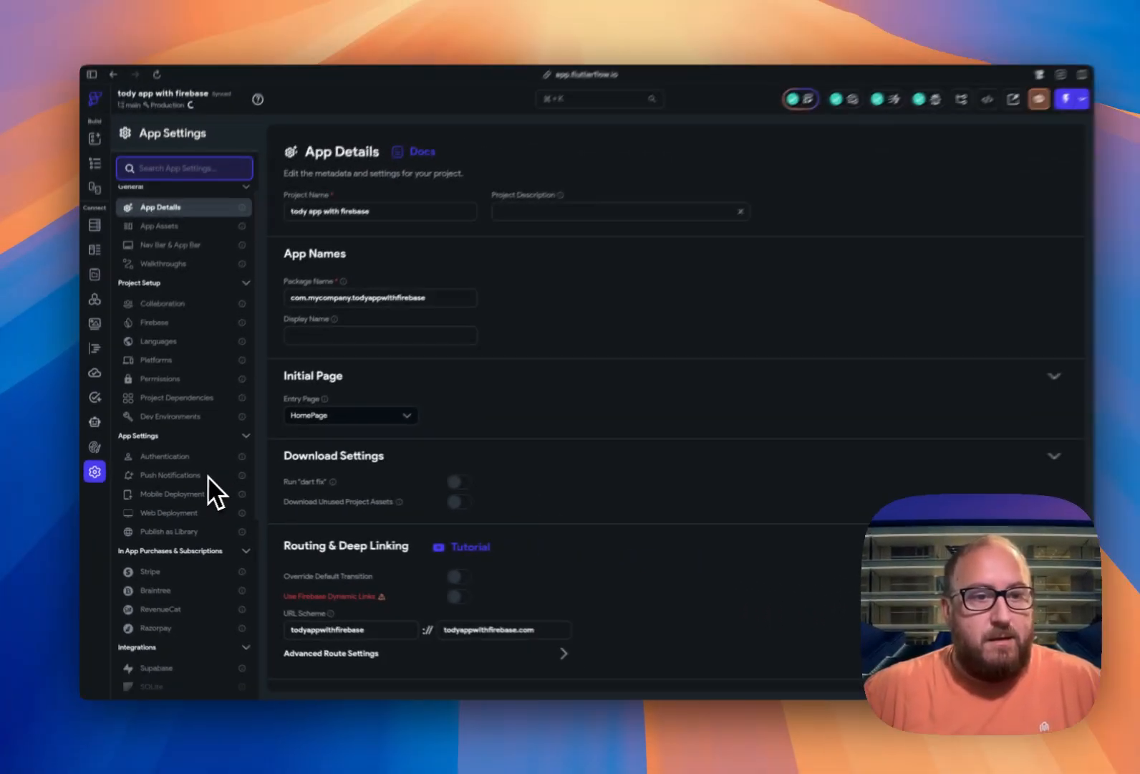
scroll(207, 475, "down", 1)
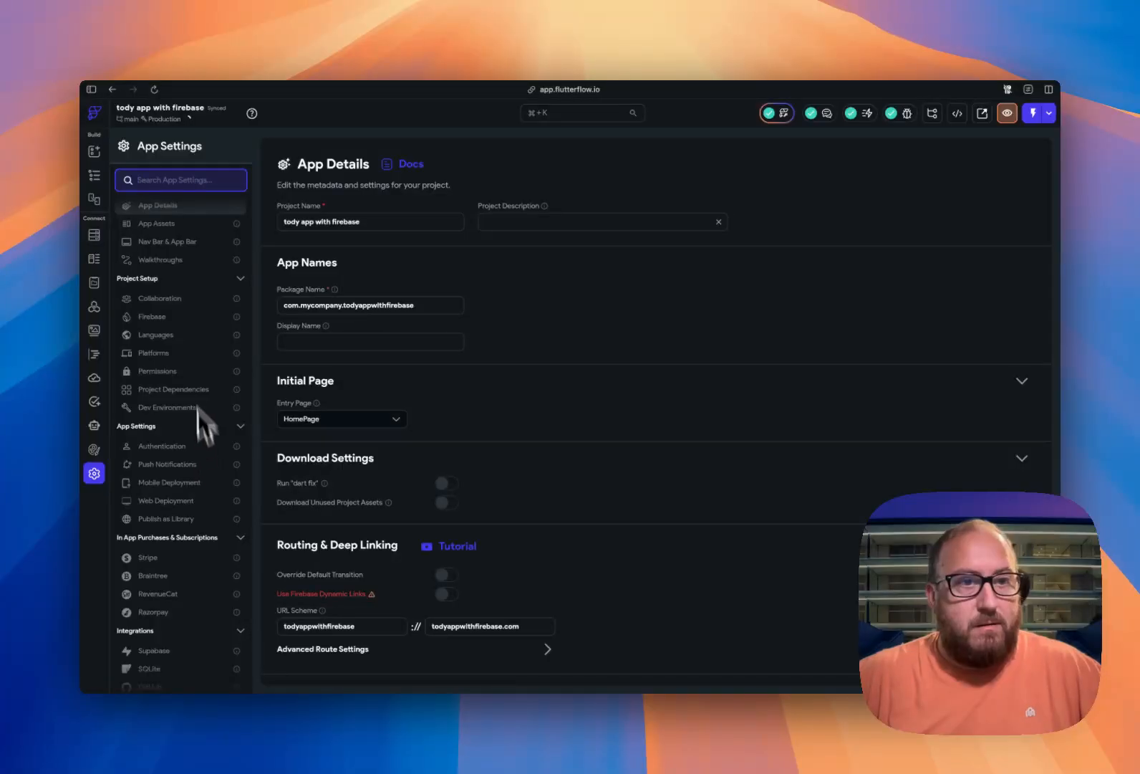
left_click(180, 315)
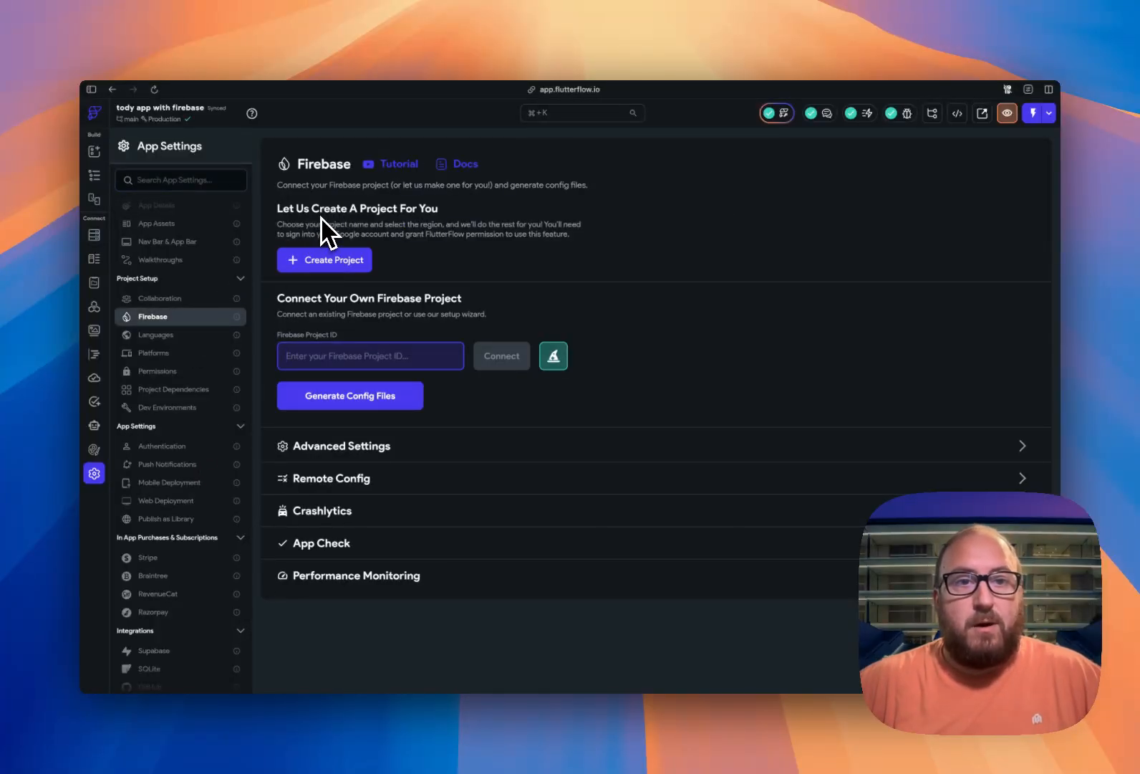
left_click(326, 257)
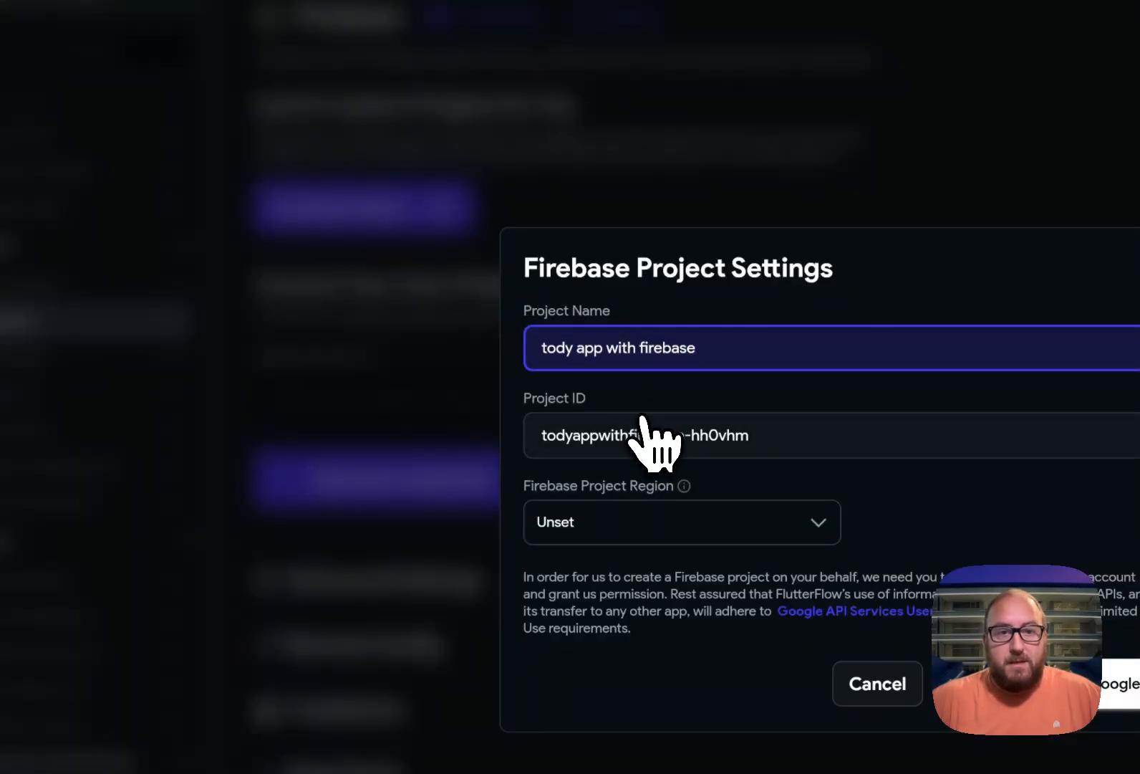
left_click(689, 526)
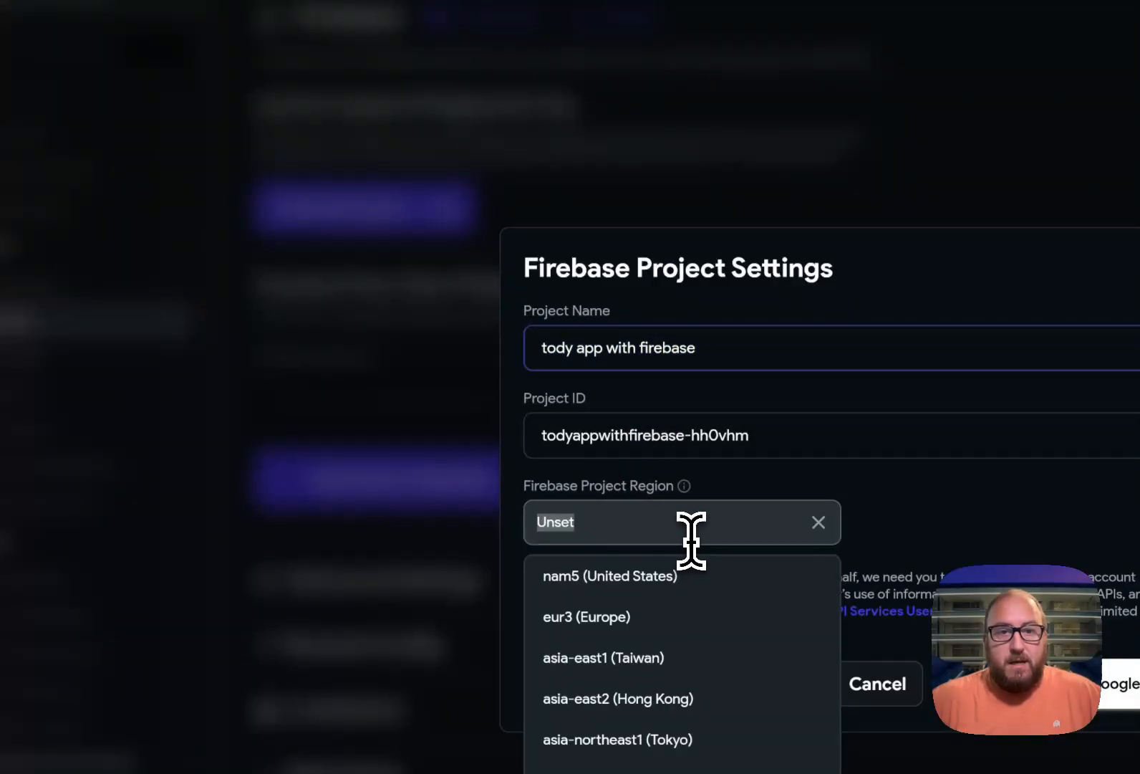
left_click(692, 575)
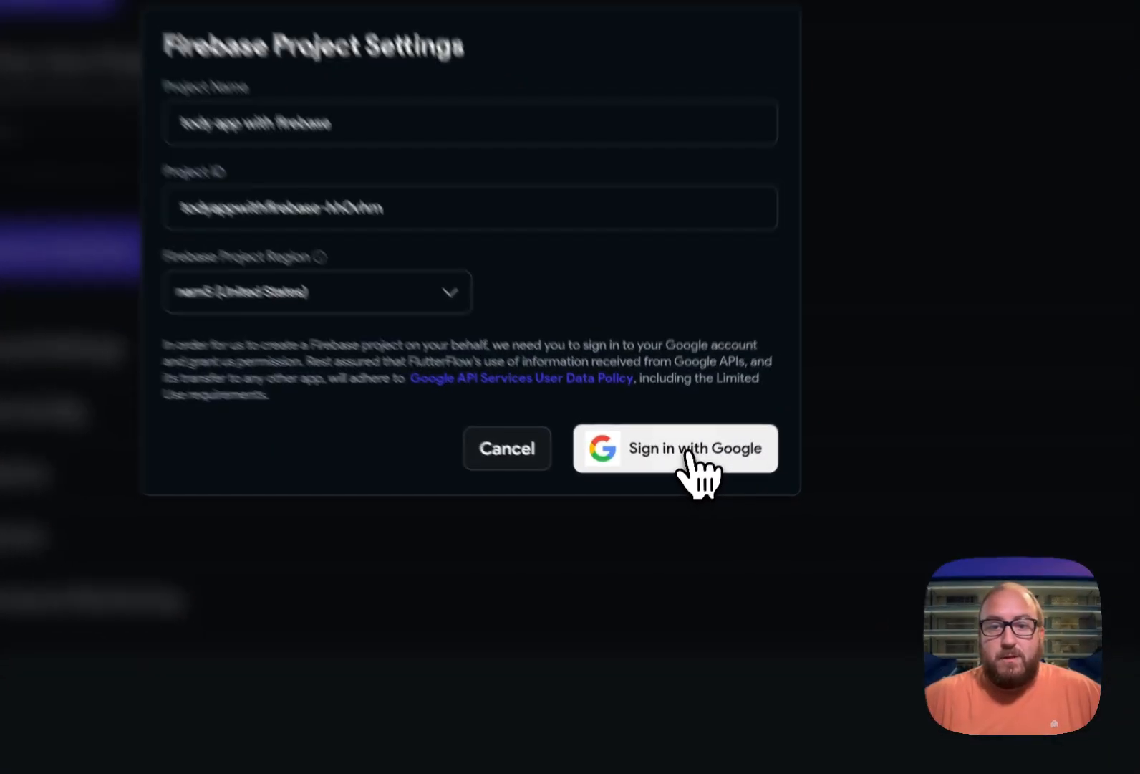
left_click(687, 447)
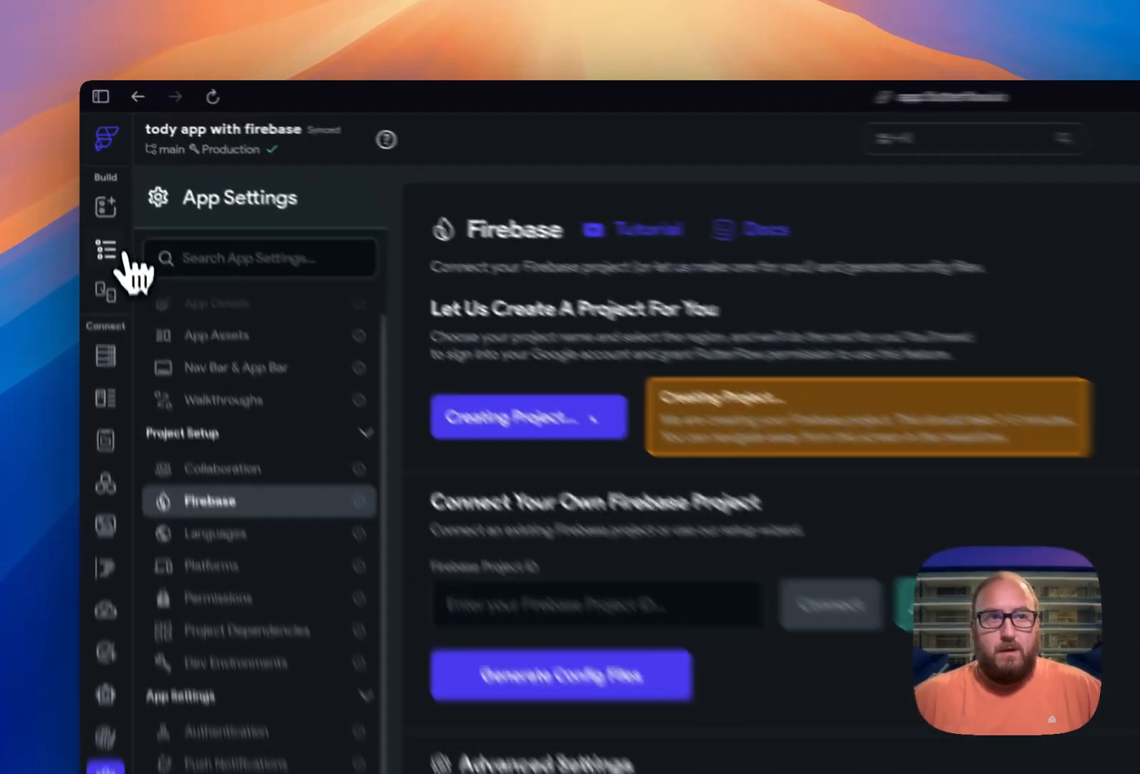
- Change the HomePage app bar title text to "To-Do List"
left_click(115, 254)
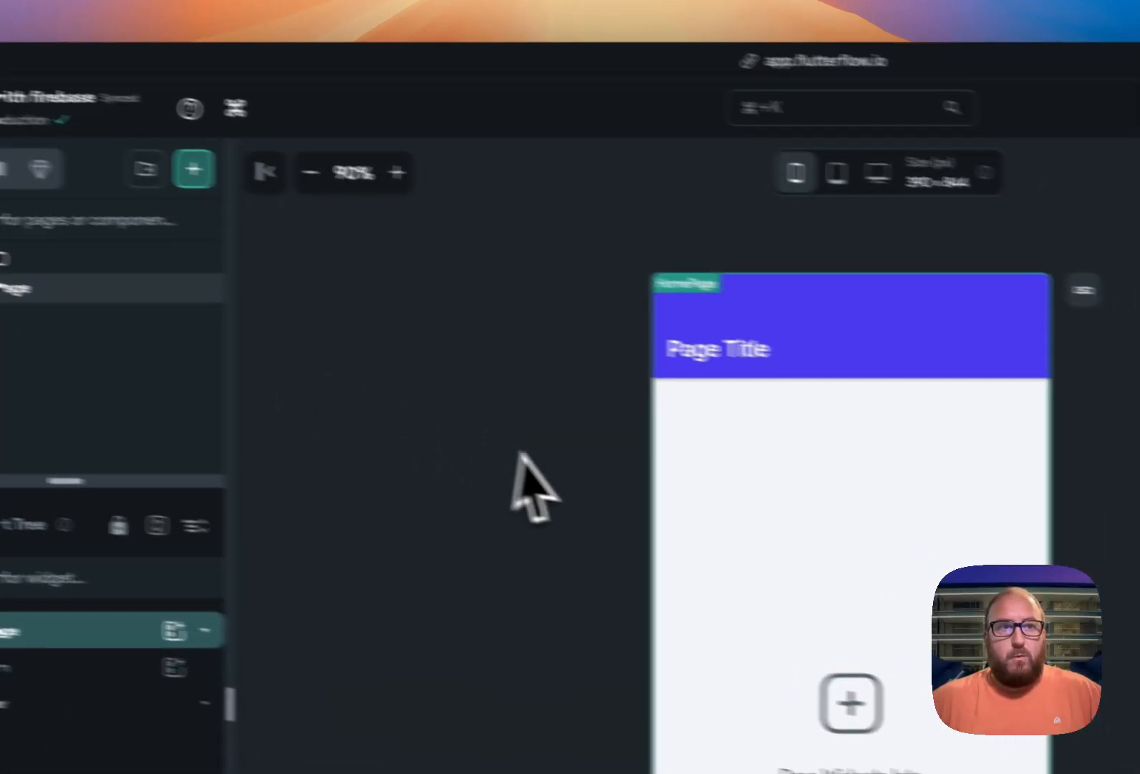
left_click(991, 395)
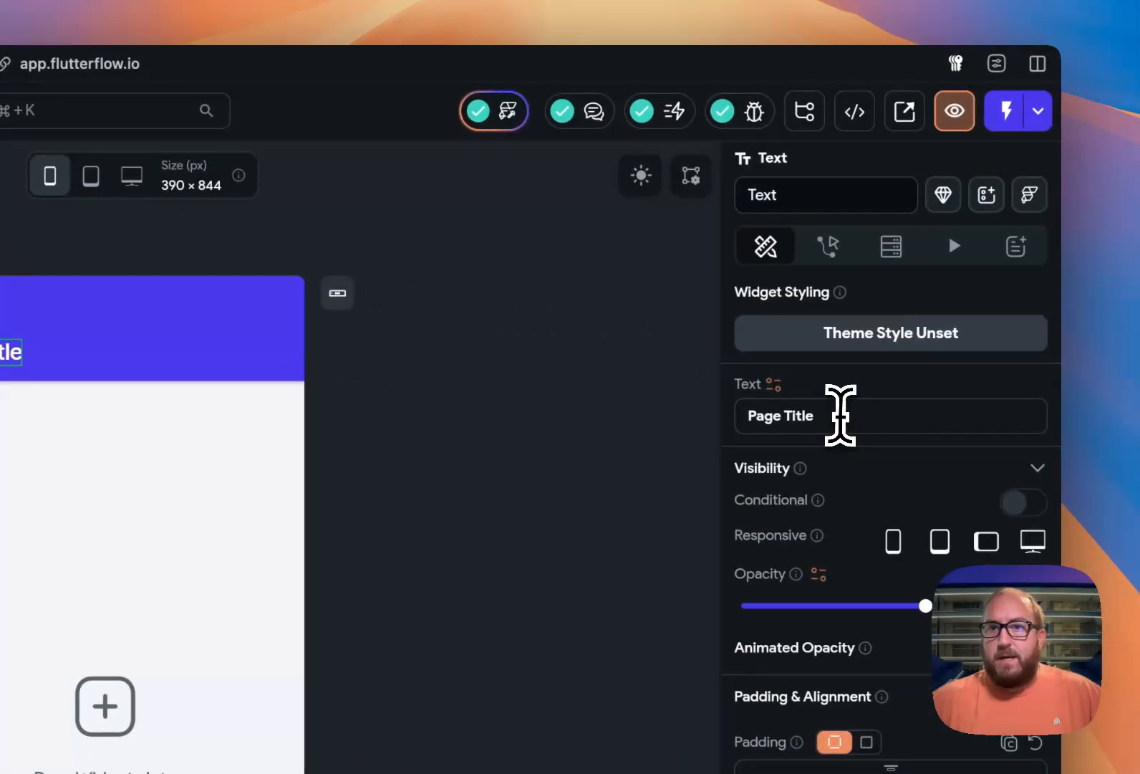
left_click_drag(841, 416, 723, 417)
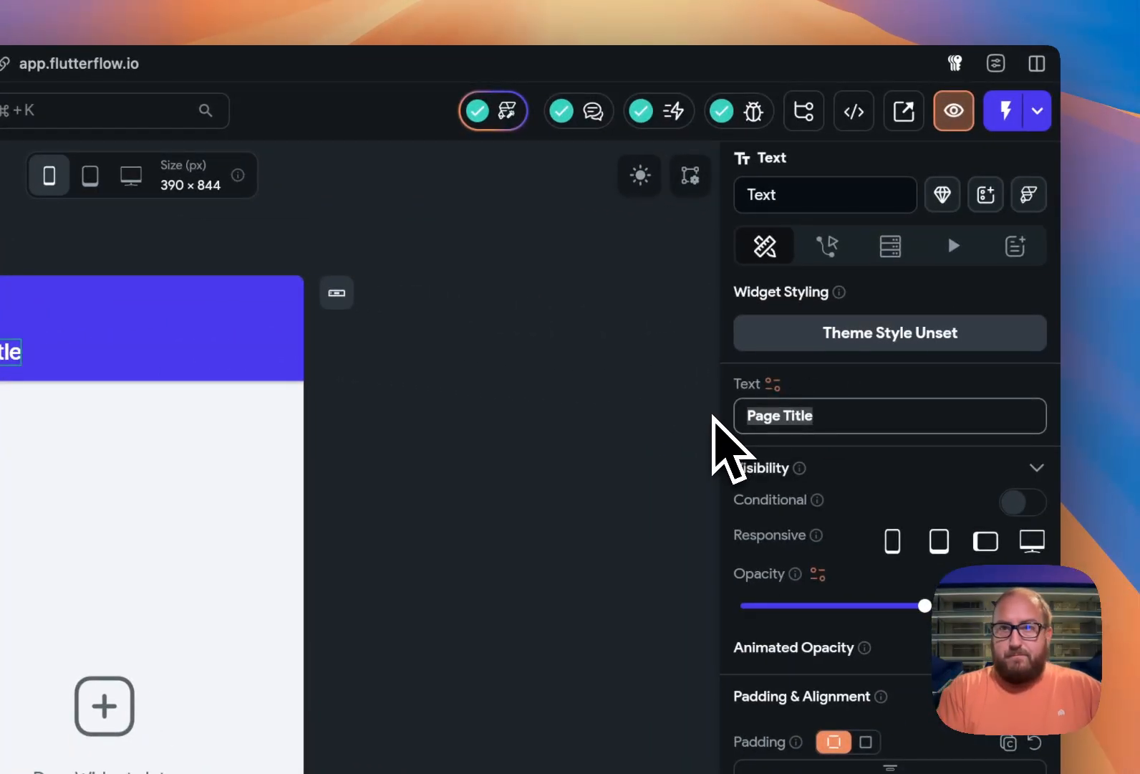
type("To-Do List")
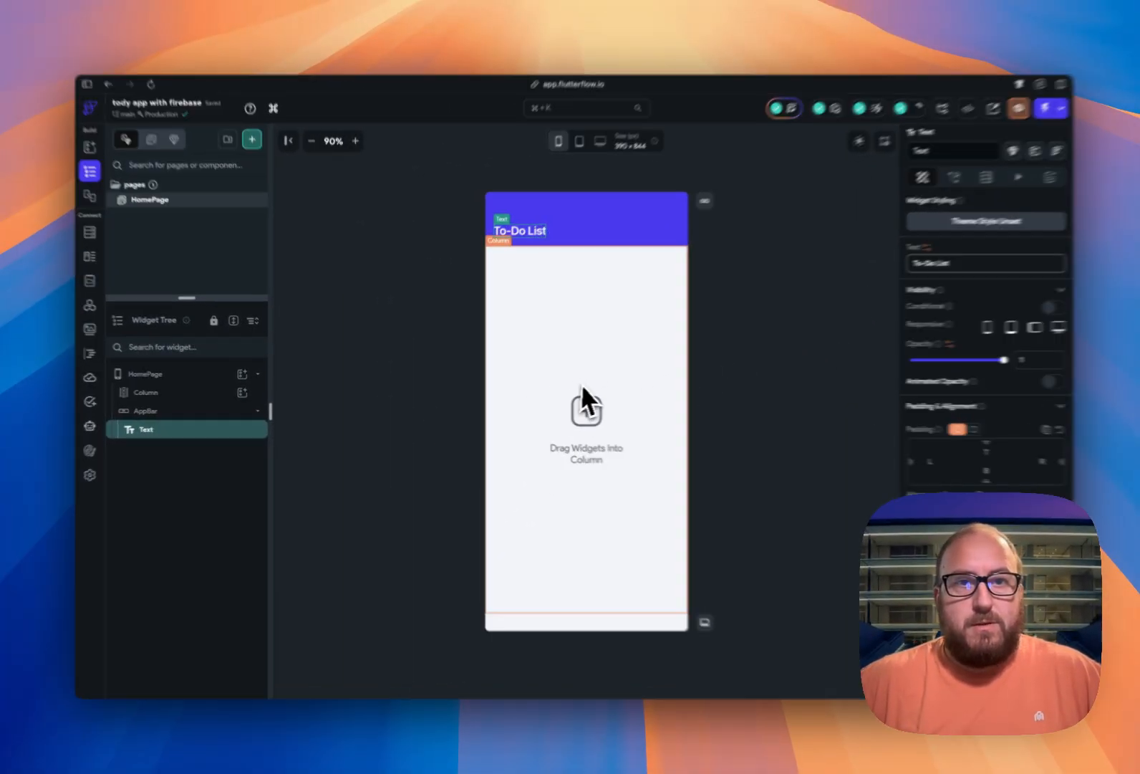
- Add a ListView inside the HomePage column and make it expand to fill the available space
left_click(581, 384)
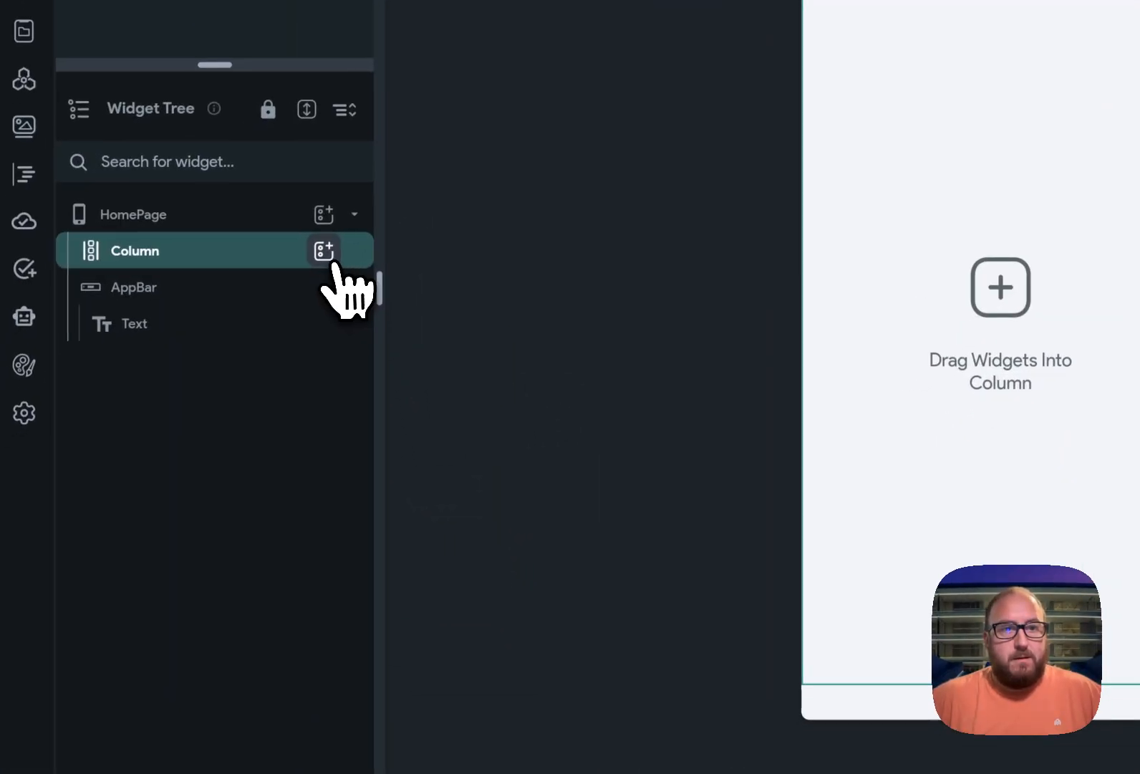
left_click(332, 261)
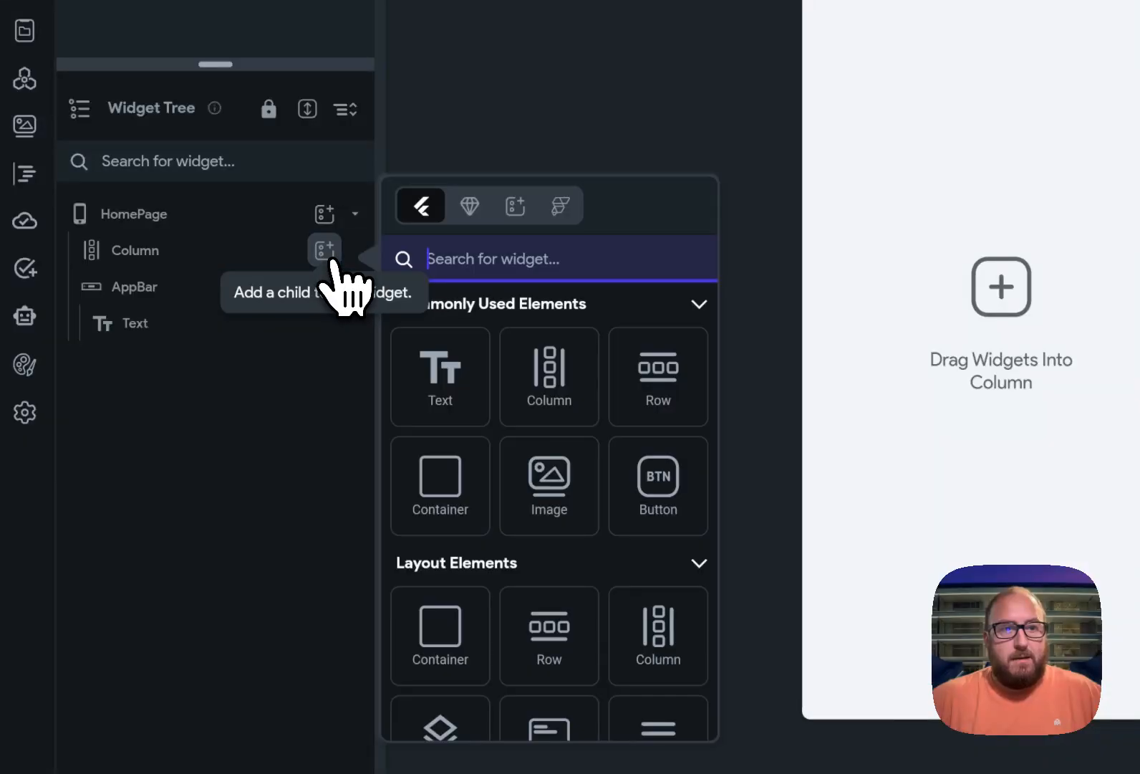
scroll(602, 538, "down", 4)
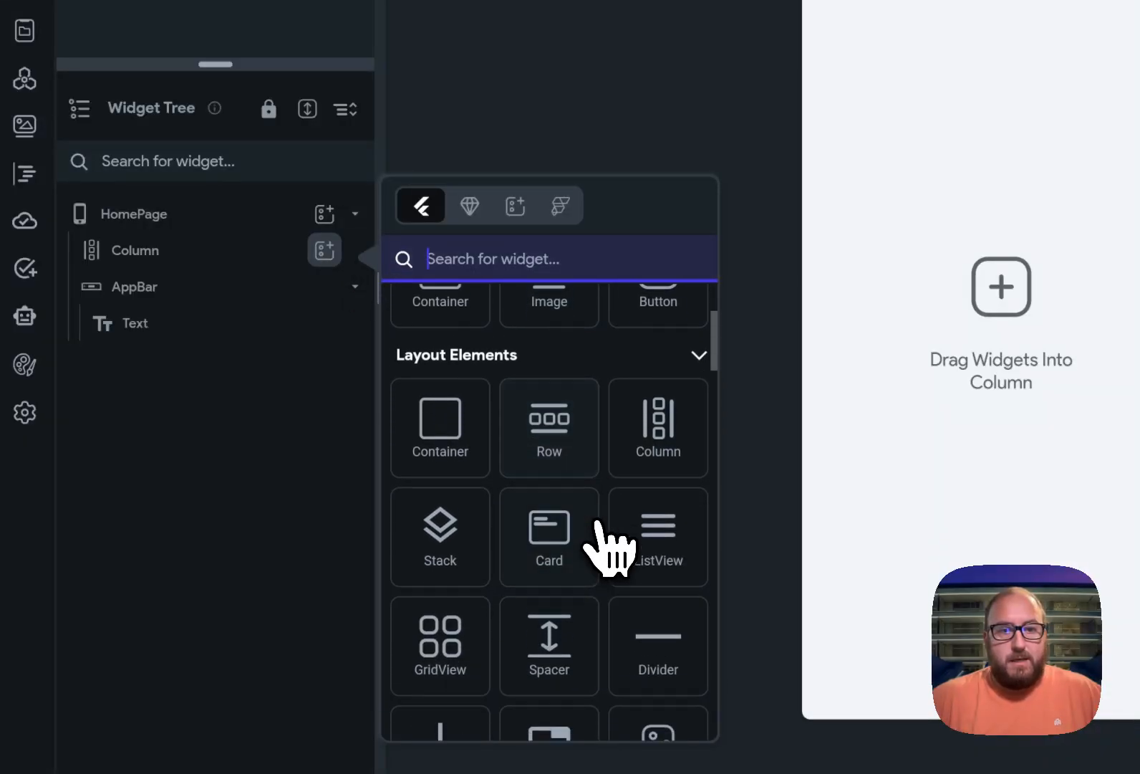
left_click(673, 512)
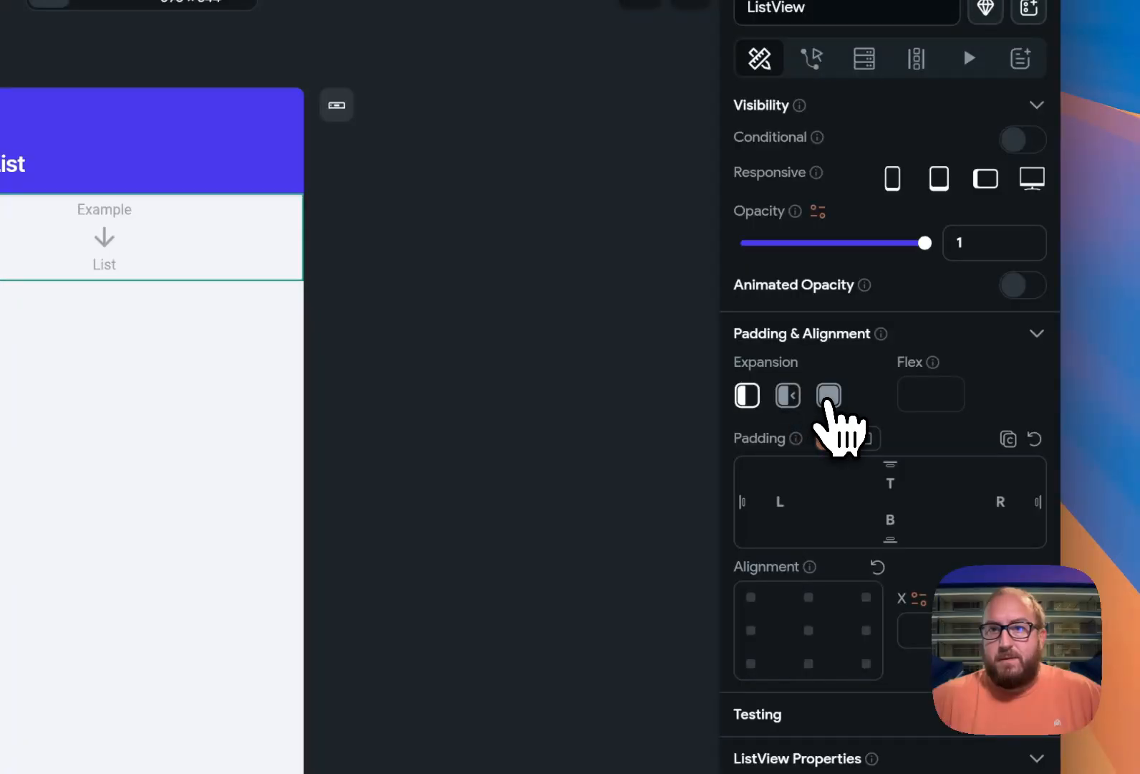
left_click(829, 401)
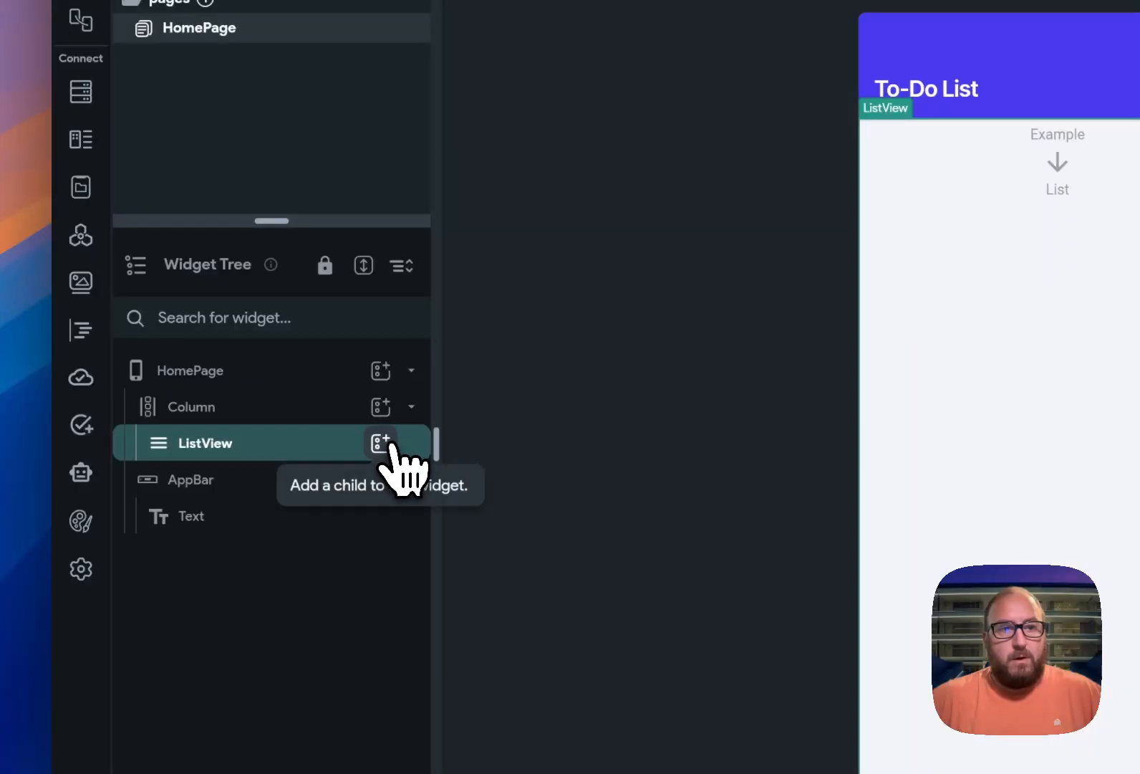
- Add a CheckboxListTile as a child of the ListView
left_click(330, 449)
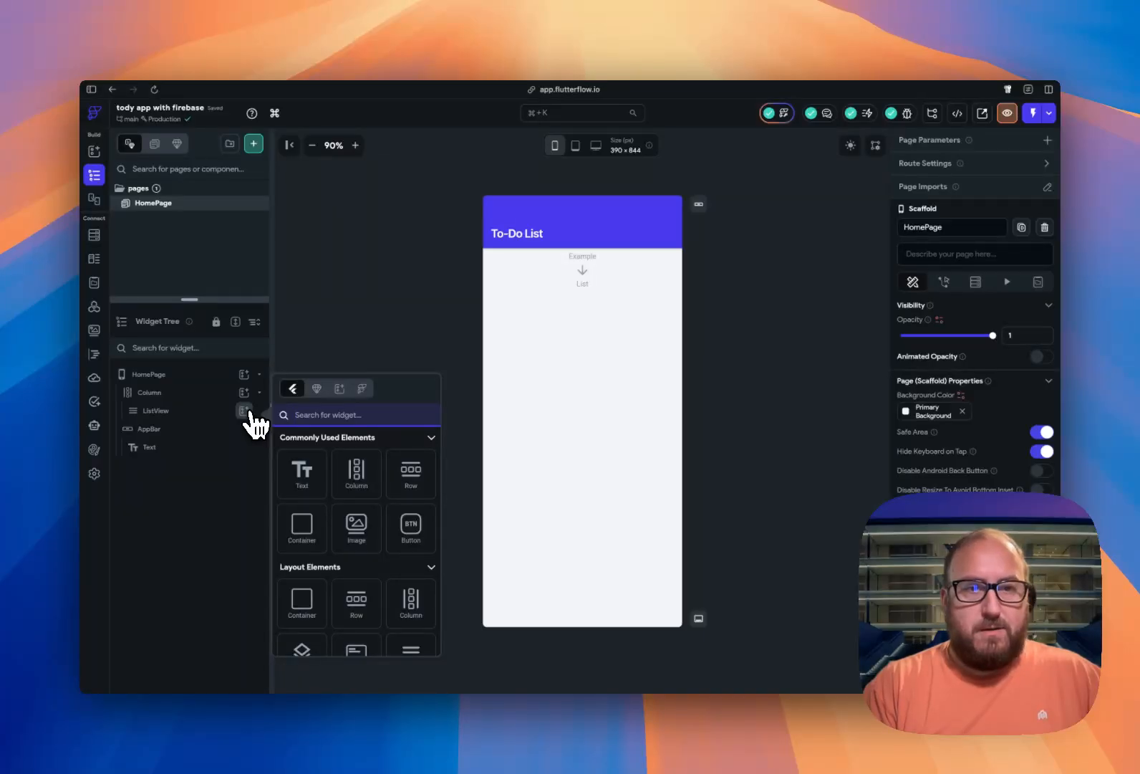
type("check")
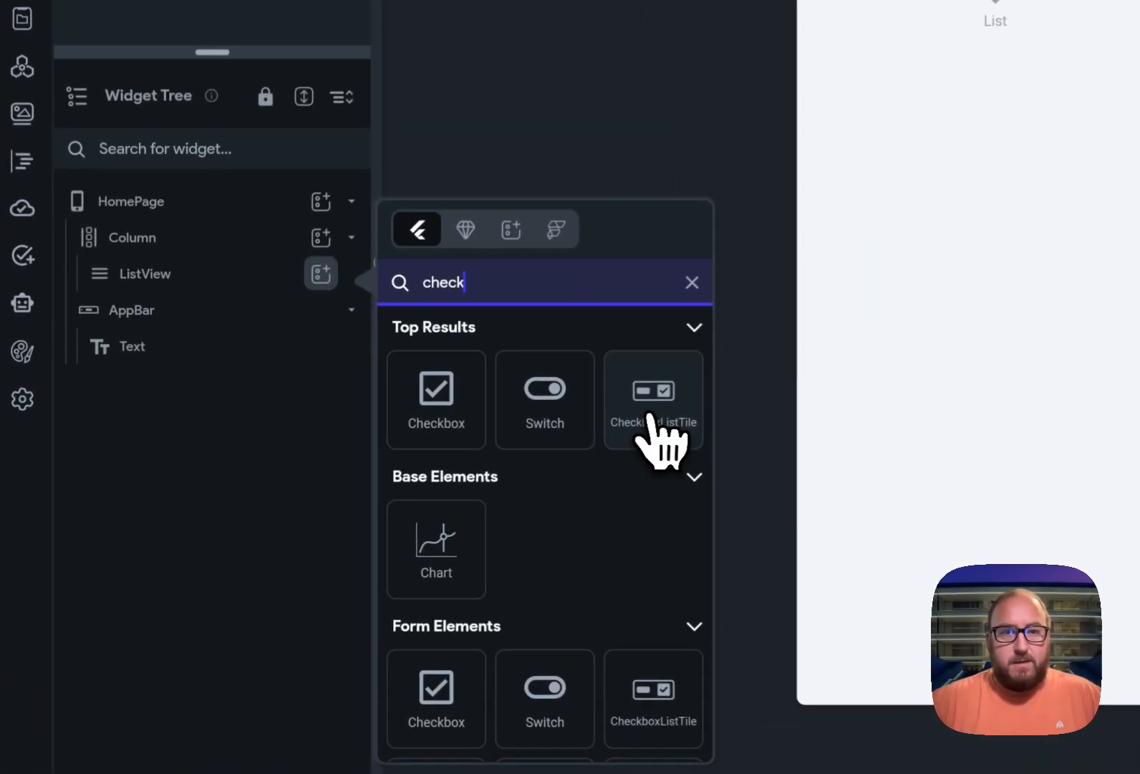
left_click(650, 417)
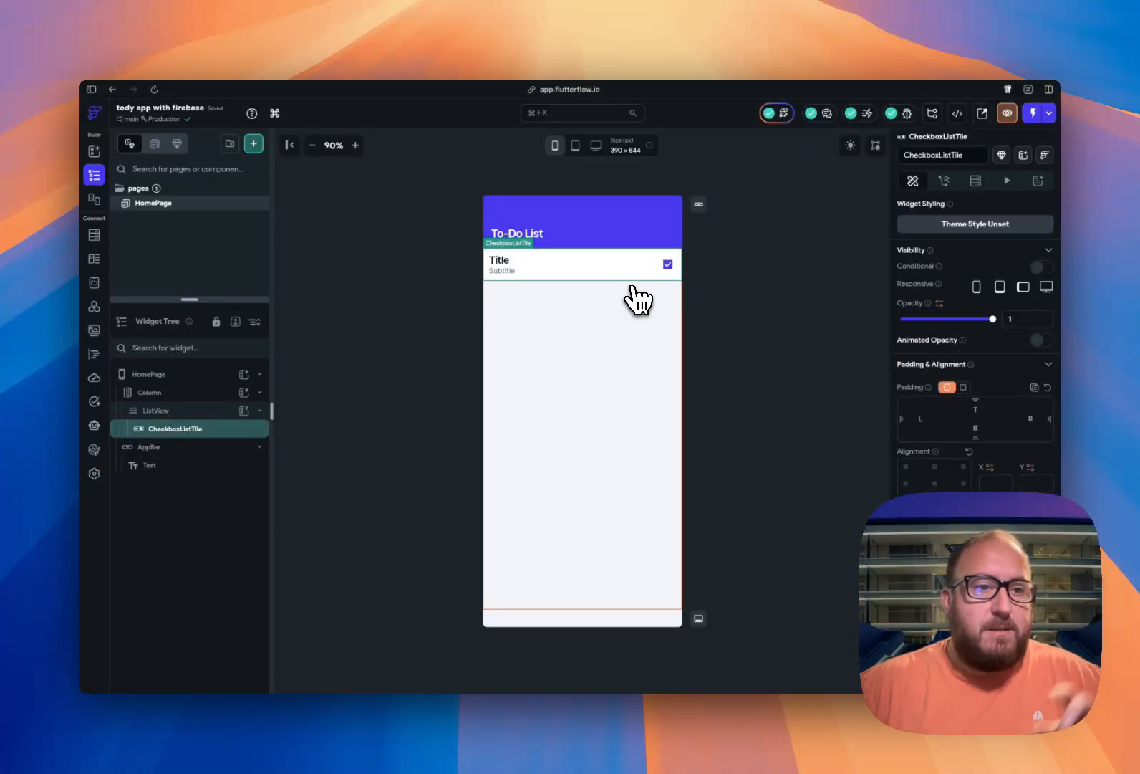
- Check the Firebase project's creation status in the app settings, then switch to the Firebase console and inspect its Firestore Database
left_click(96, 476)
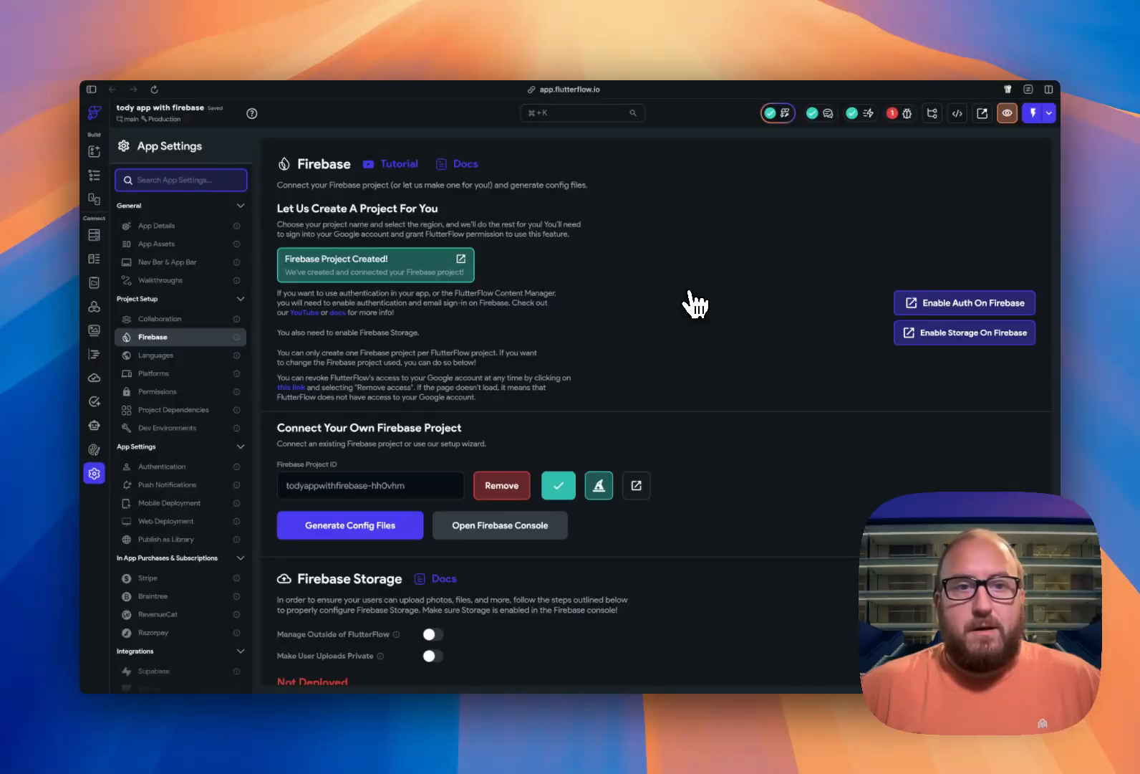
key("ctrl+Tab")
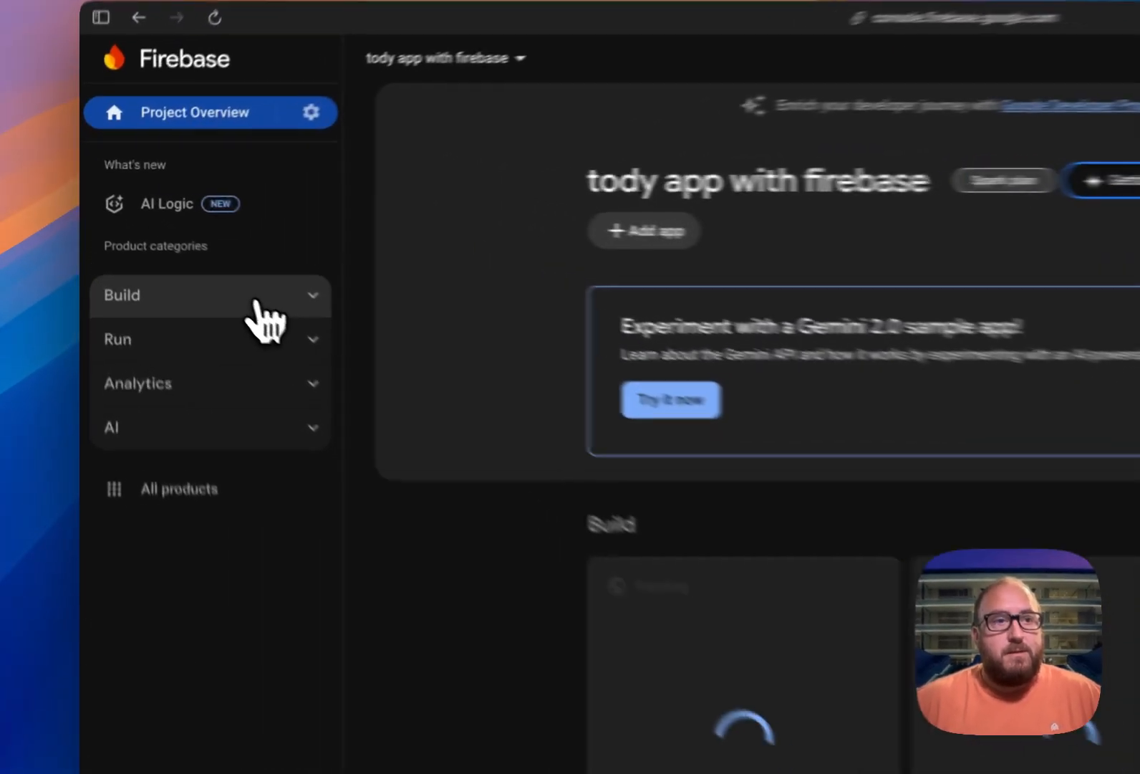
left_click(177, 245)
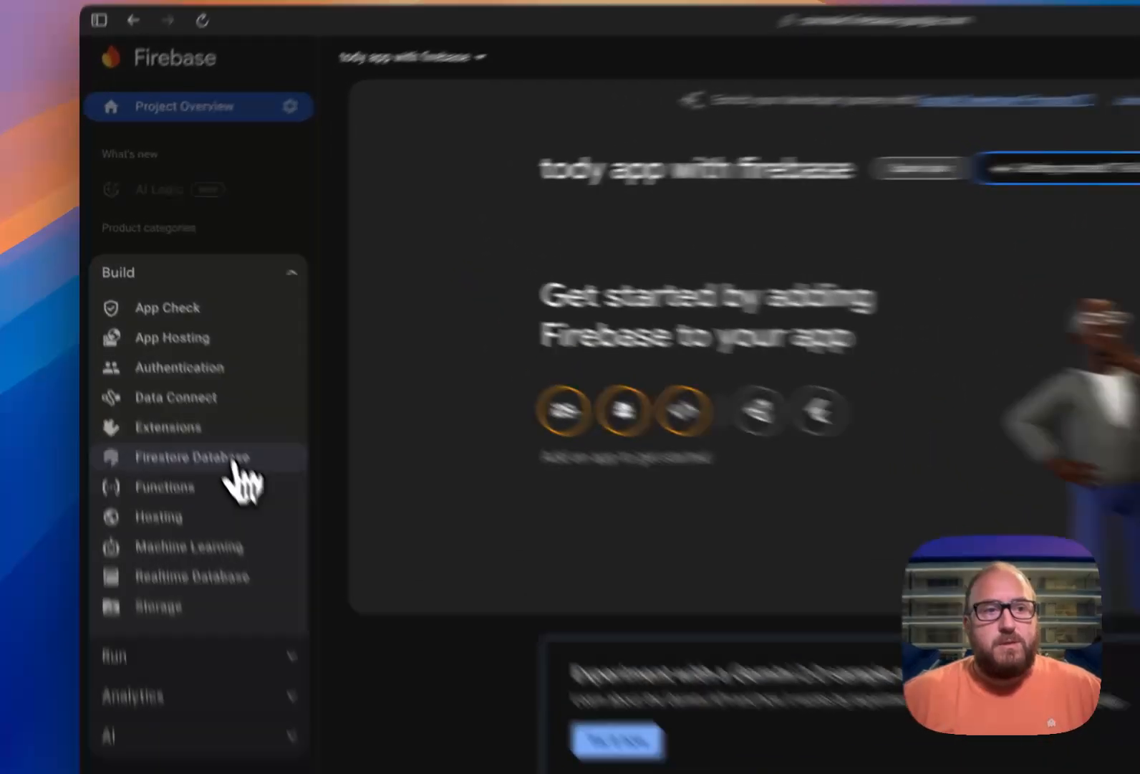
left_click(176, 356)
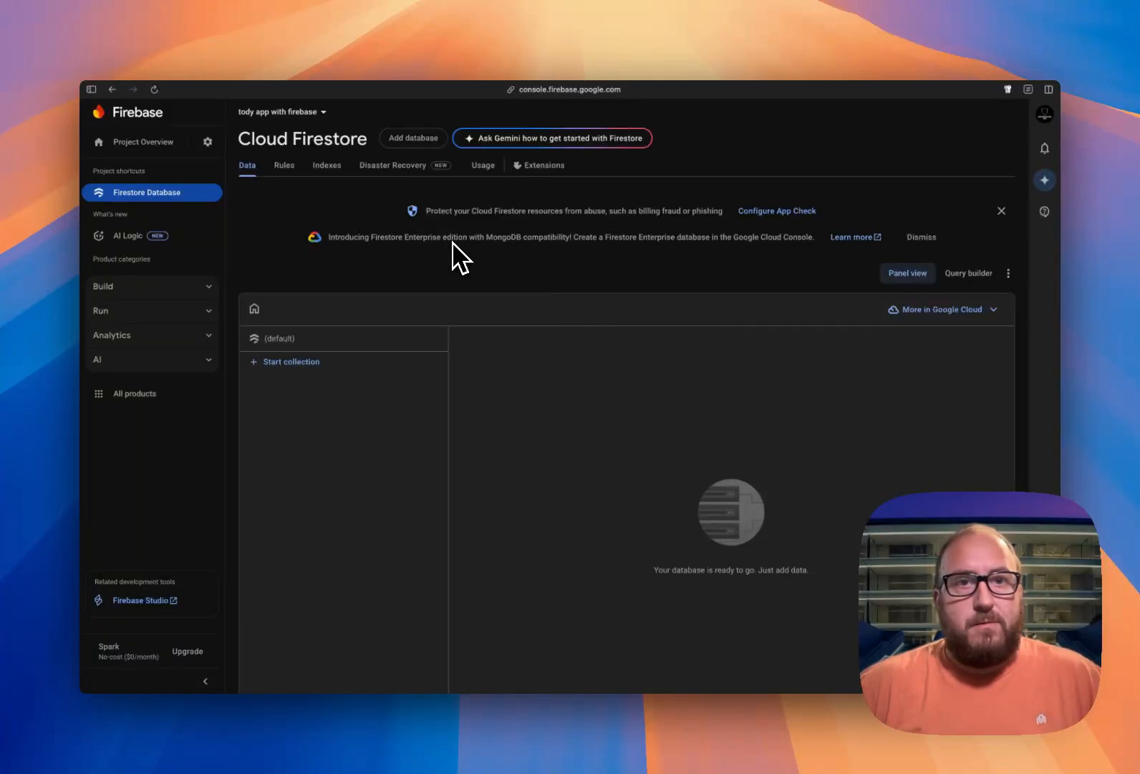
- Switch back to FlutterFlow and create a Firestore collection named "todos"
key("ctrl+Tab")
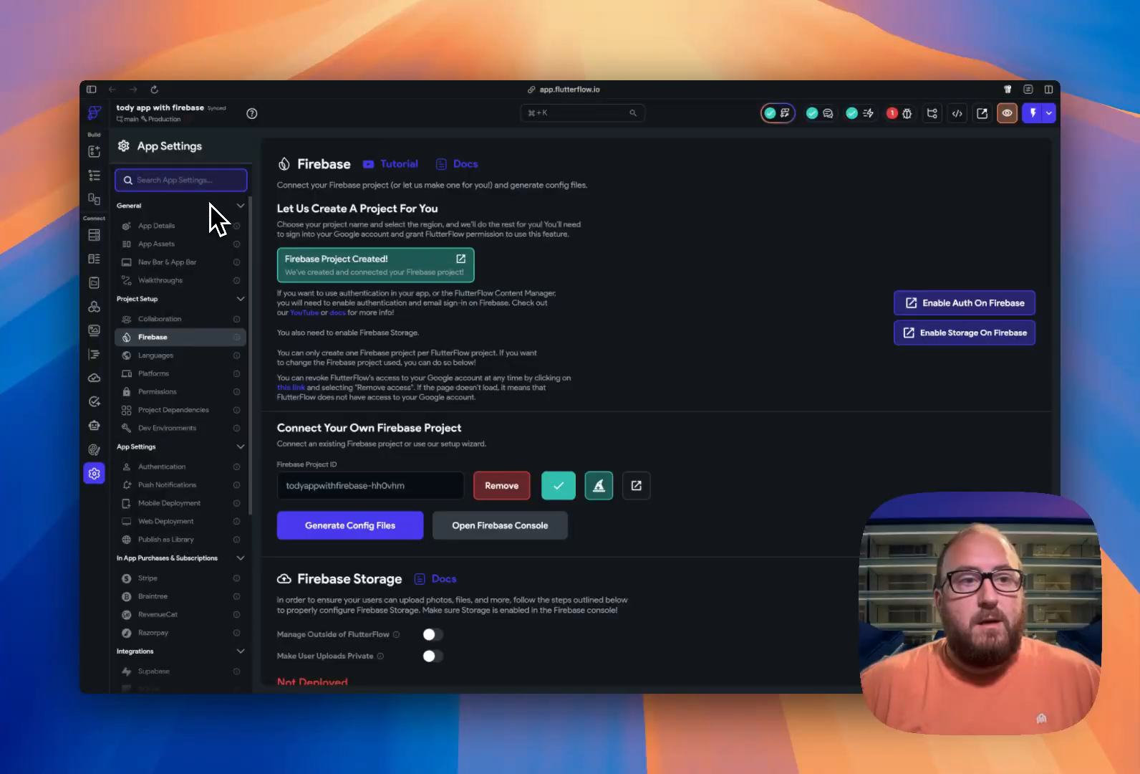
left_click(98, 238)
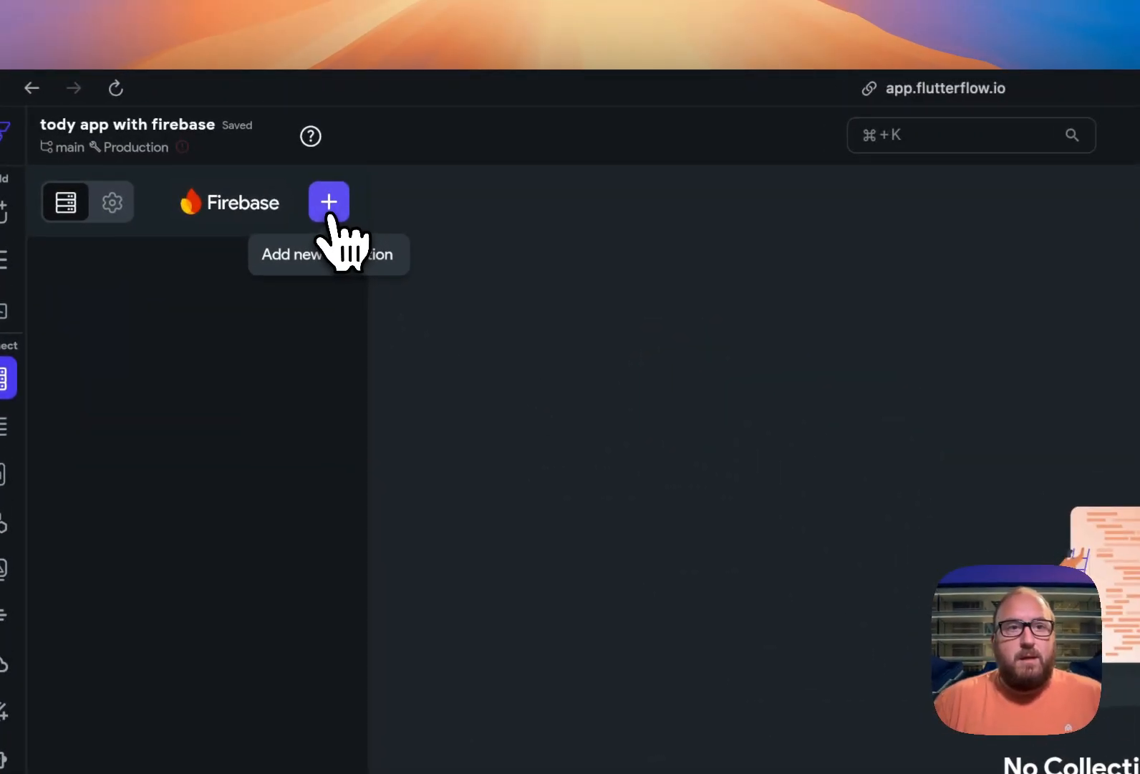
left_click(261, 146)
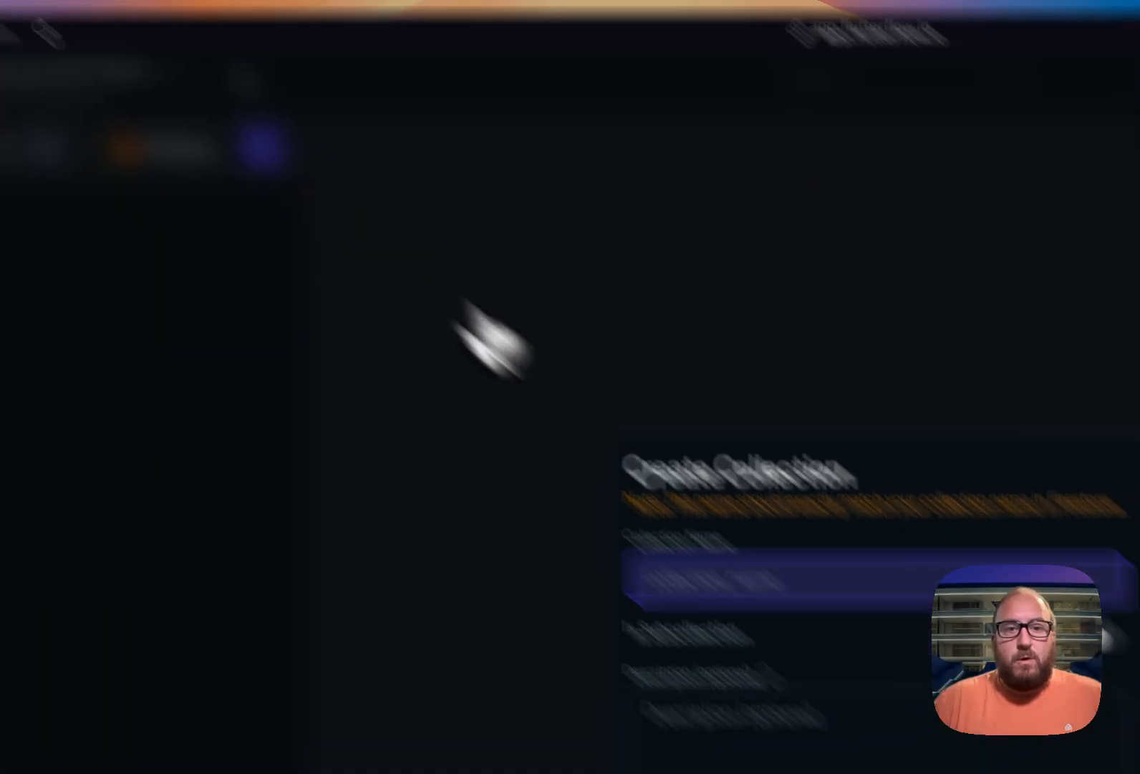
type("todos")
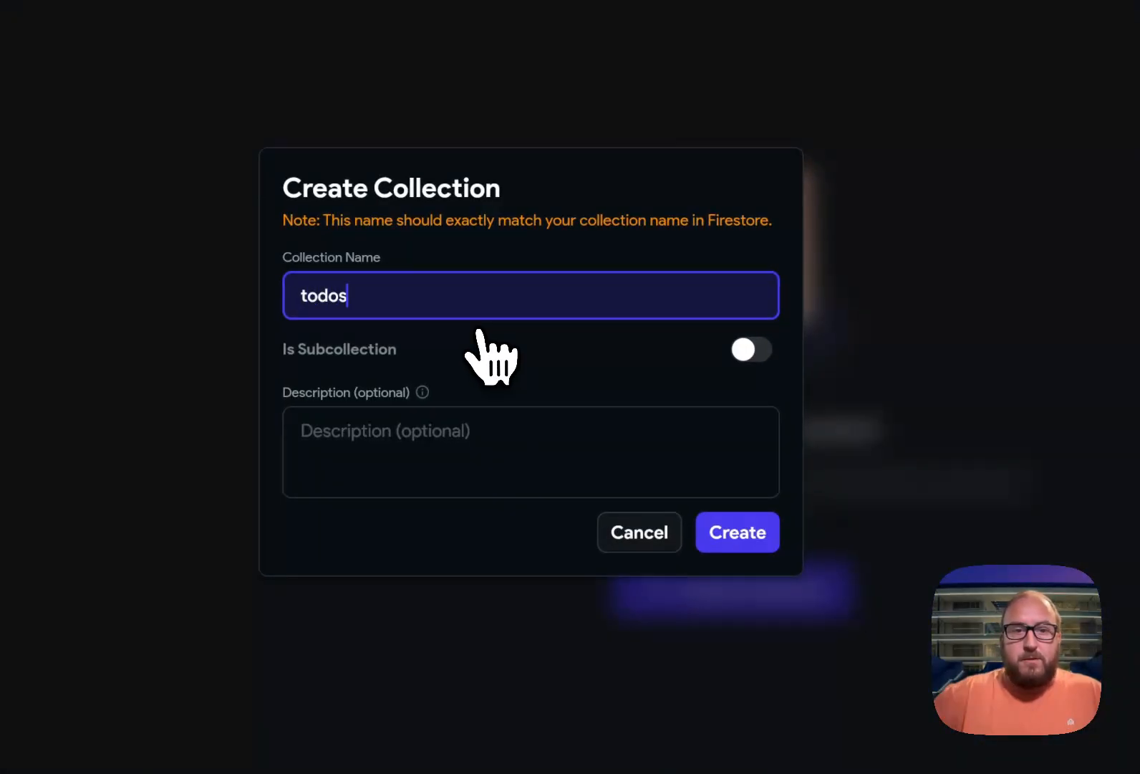
left_click(735, 538)
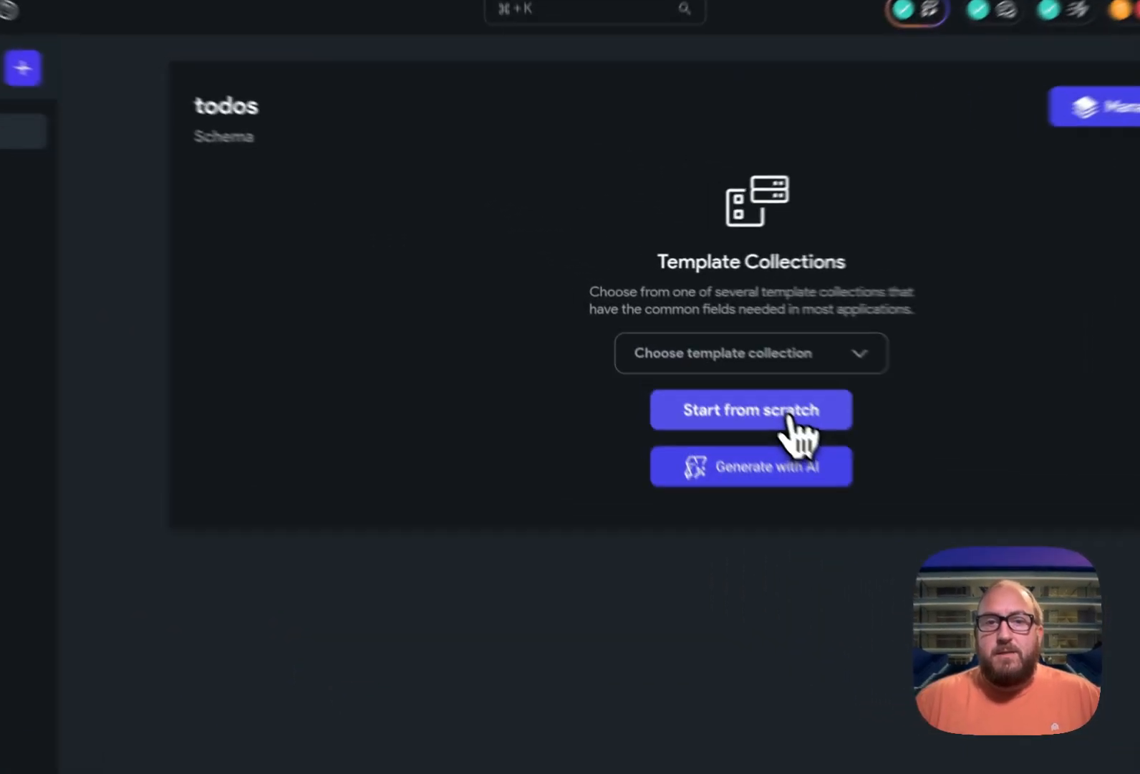
- Start the todos schema from scratch and add a "name" field of type String
left_click(684, 343)
left_click(407, 243)
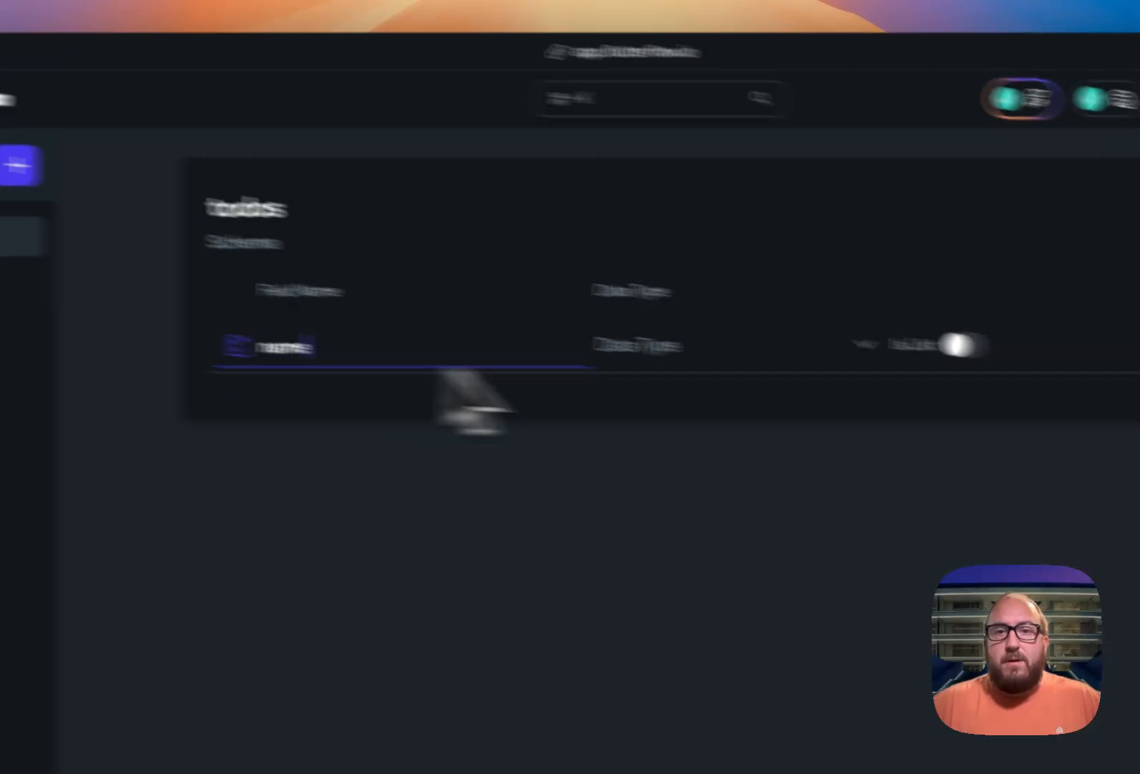
left_click(831, 355)
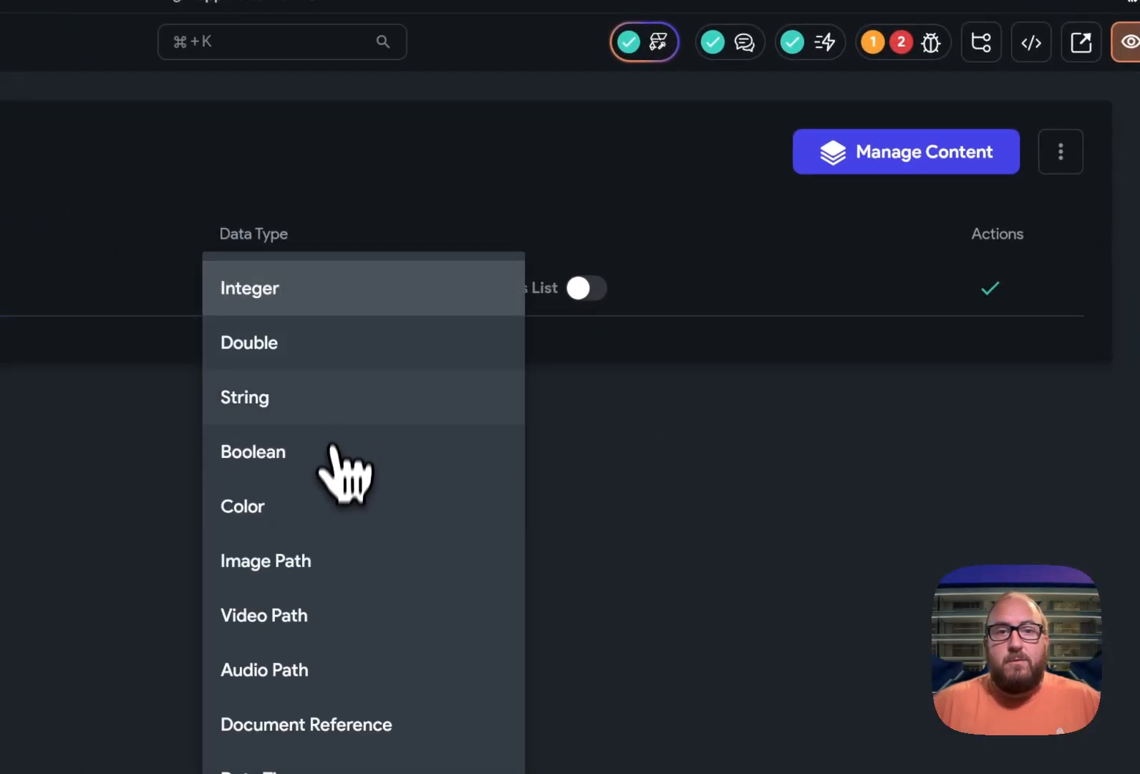
left_click(331, 400)
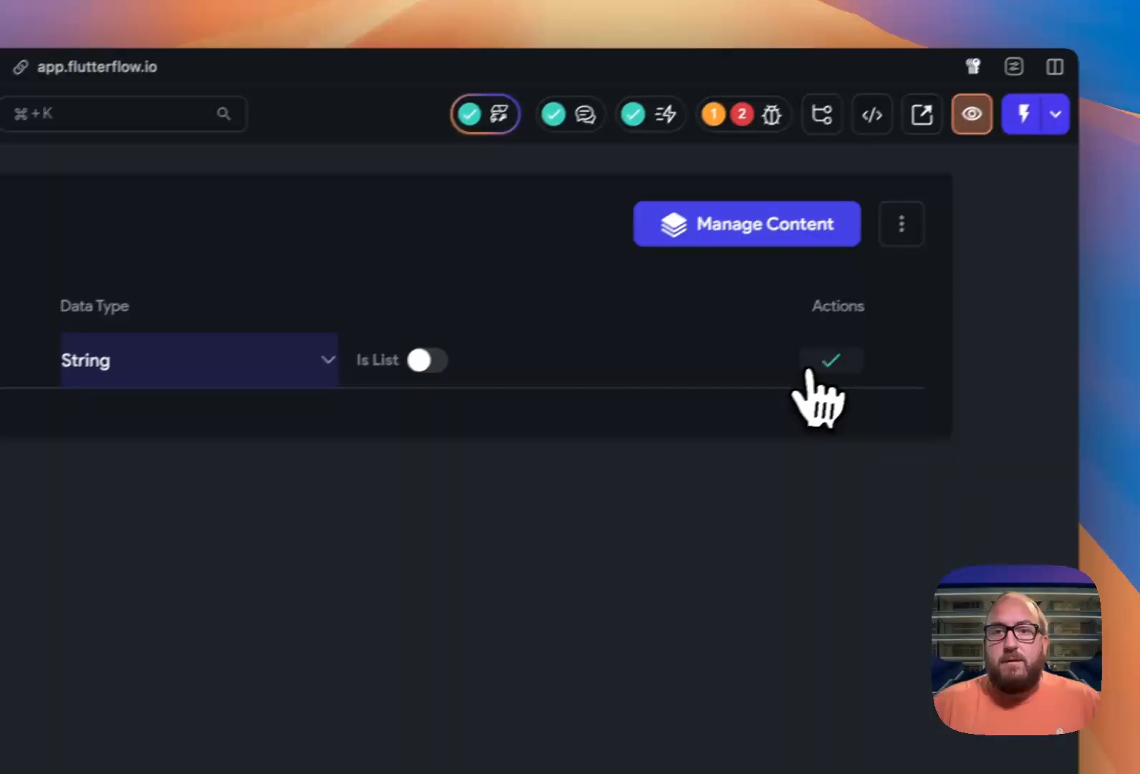
left_click(810, 371)
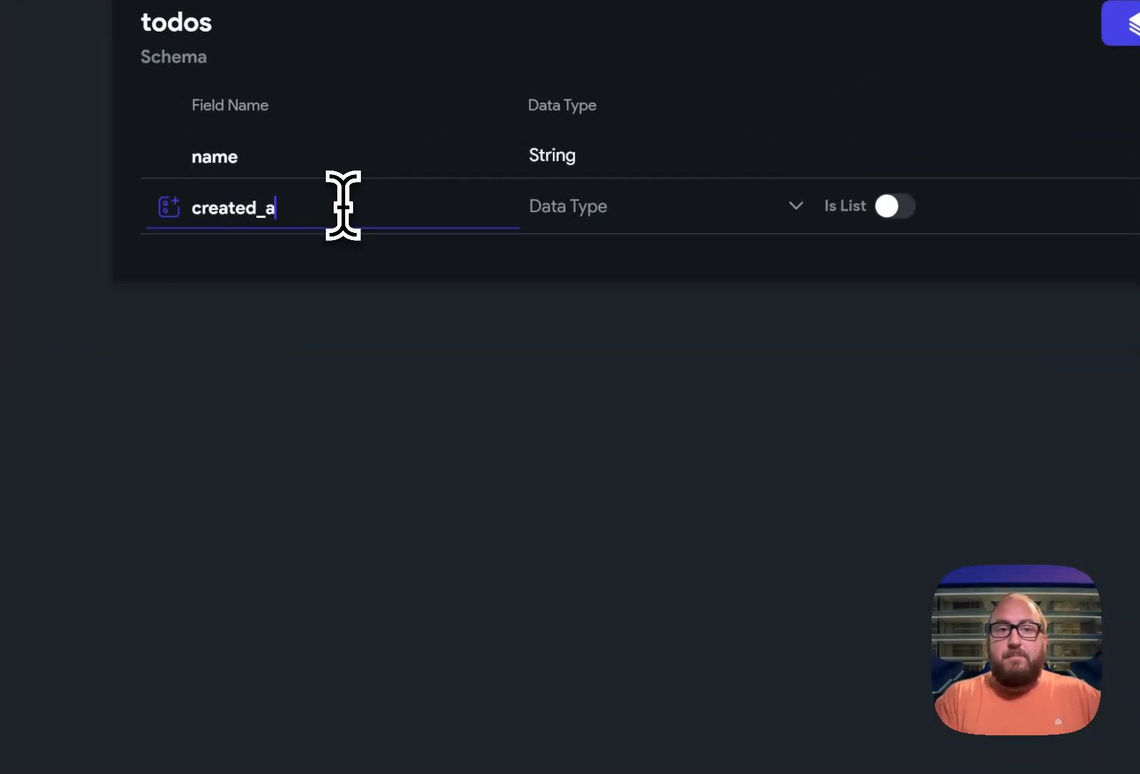
- Add "created_at" and "due_date" fields to the todos schema, both of type Date Time
left_click(586, 213)
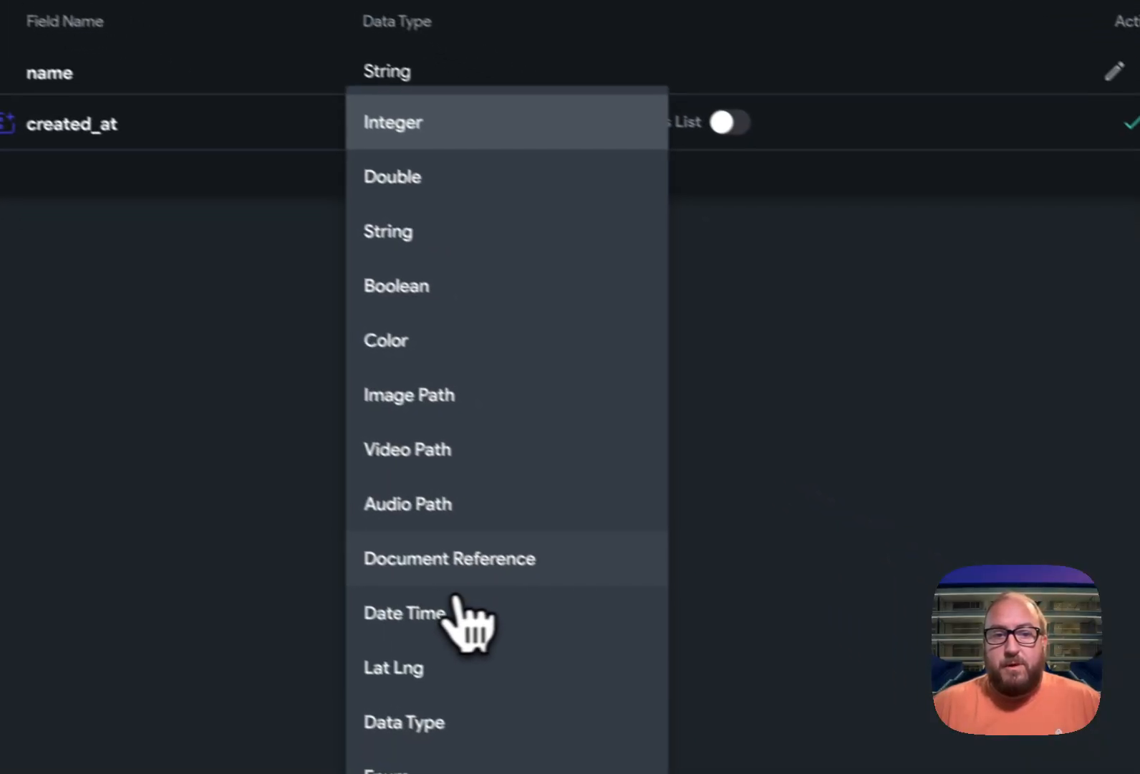
left_click(621, 691)
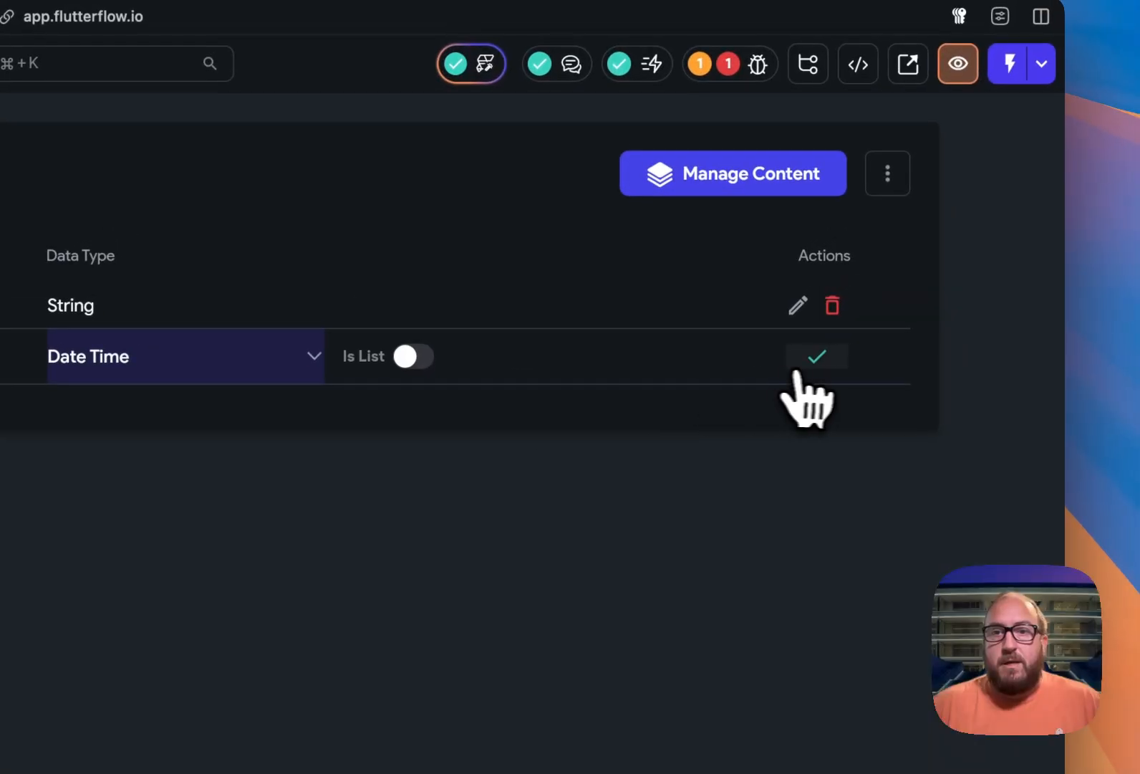
left_click(850, 328)
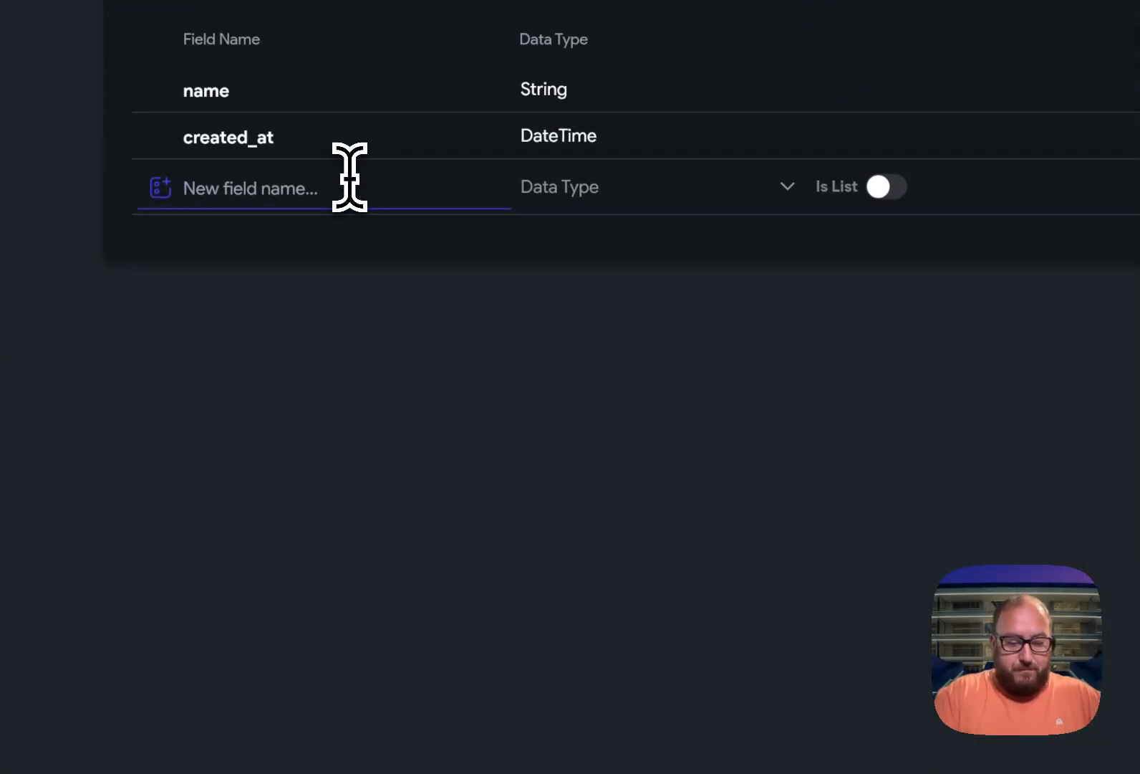
type("due_date")
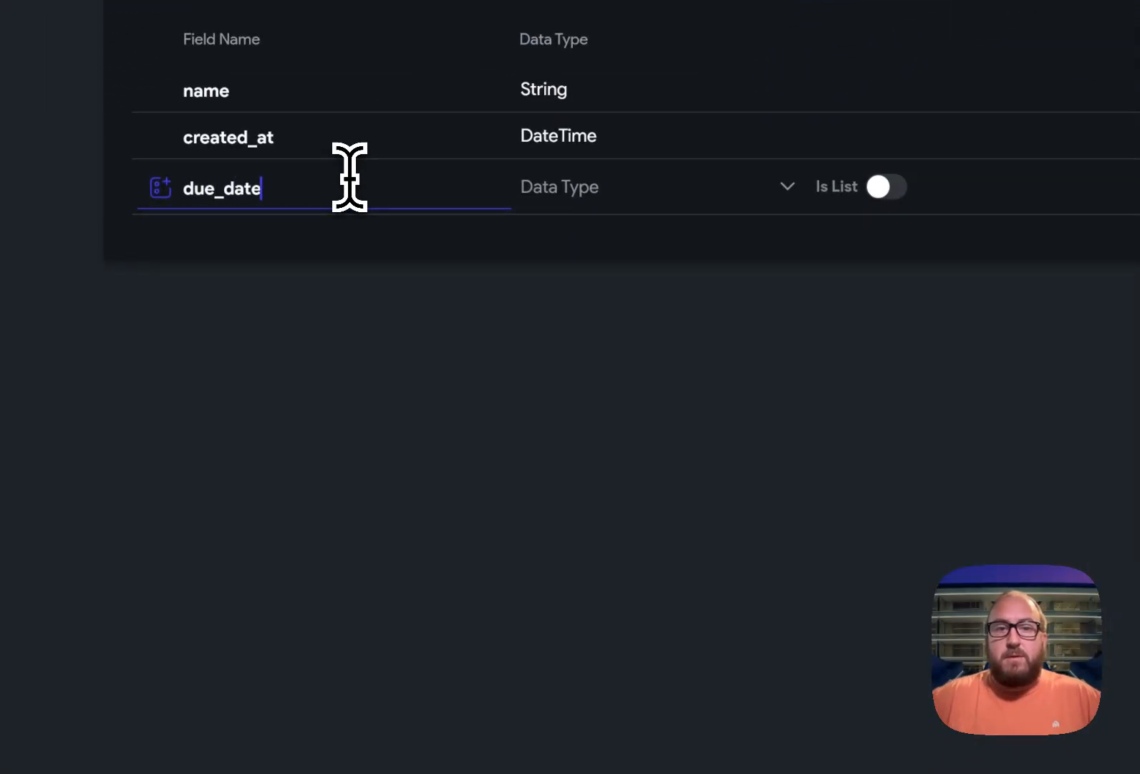
left_click(596, 190)
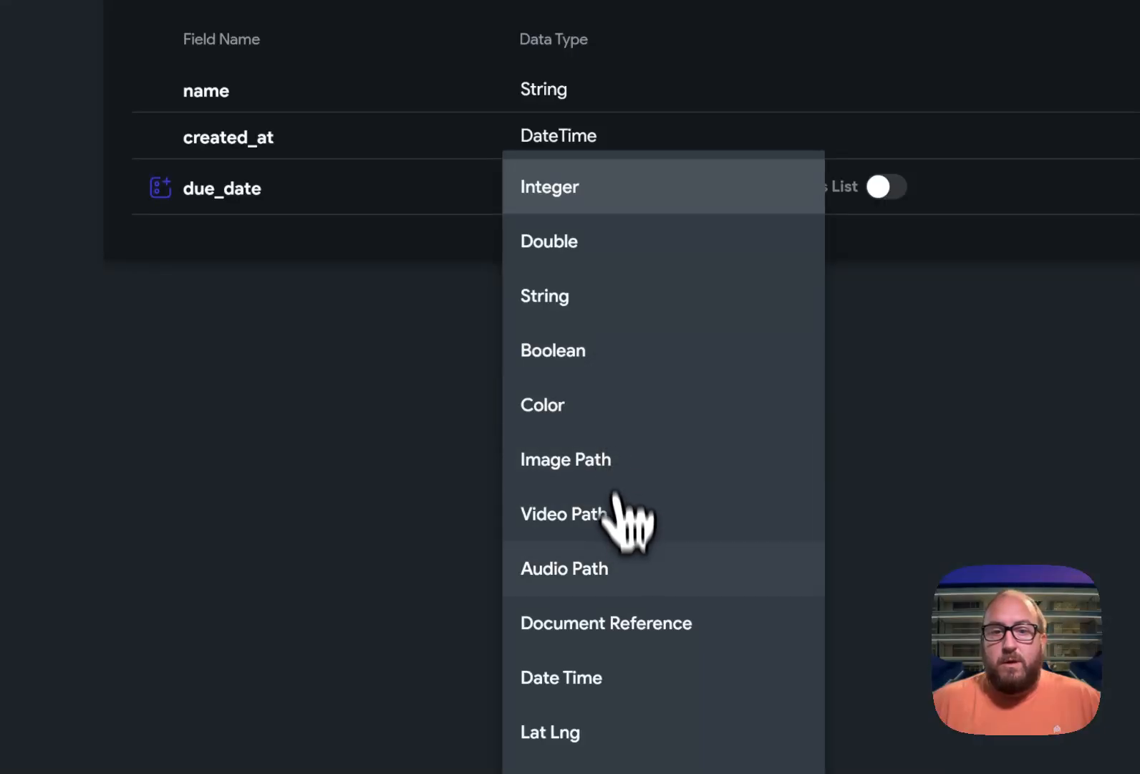
left_click(616, 677)
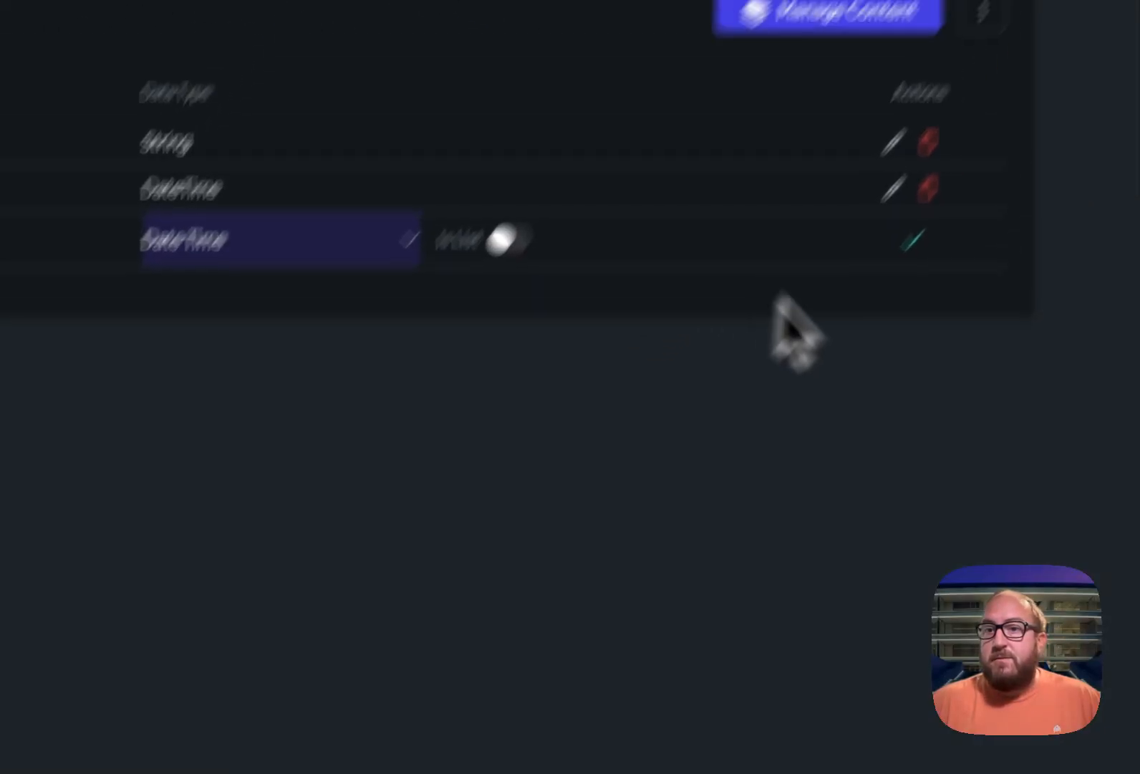
left_click(917, 243)
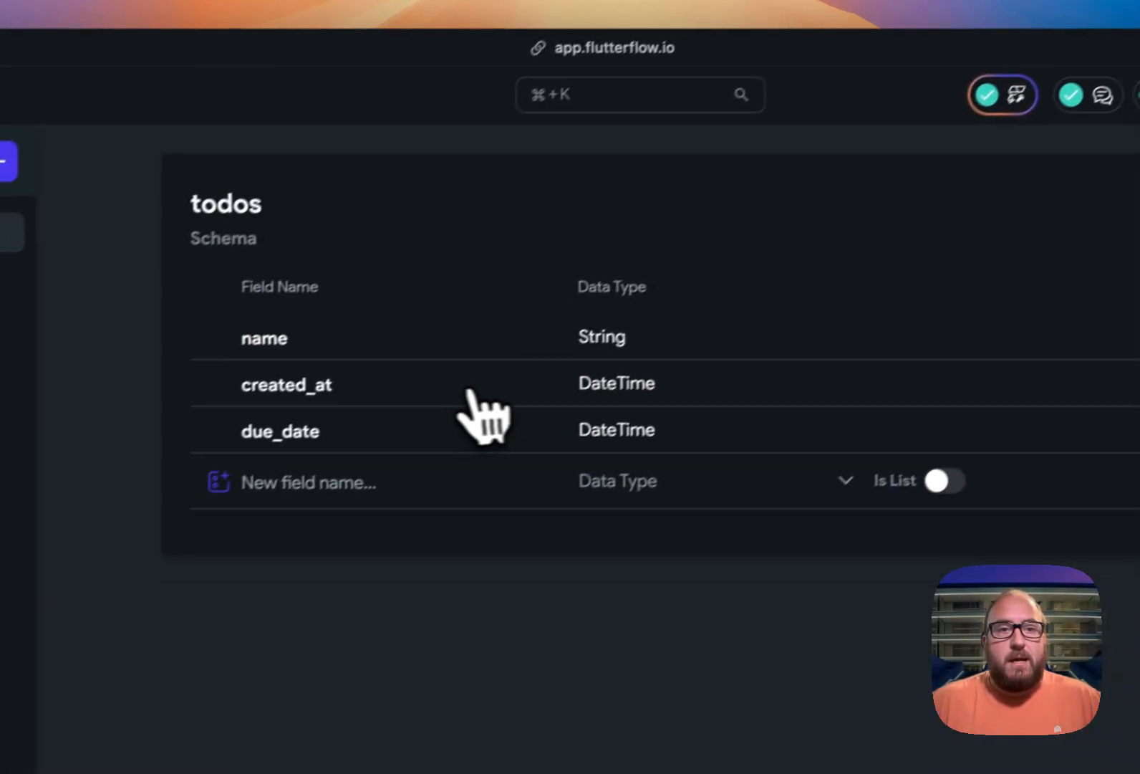
- Add a "description" field of type String to the todos schema
left_click(307, 487)
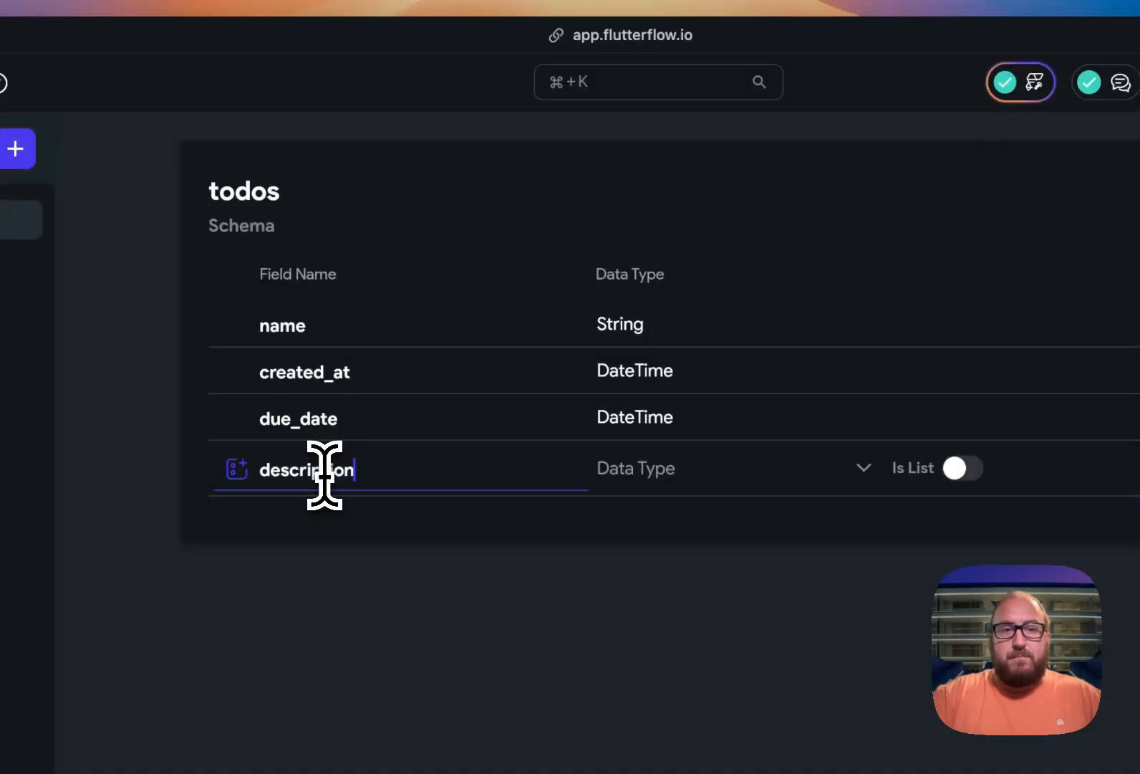
type("description")
left_click(637, 469)
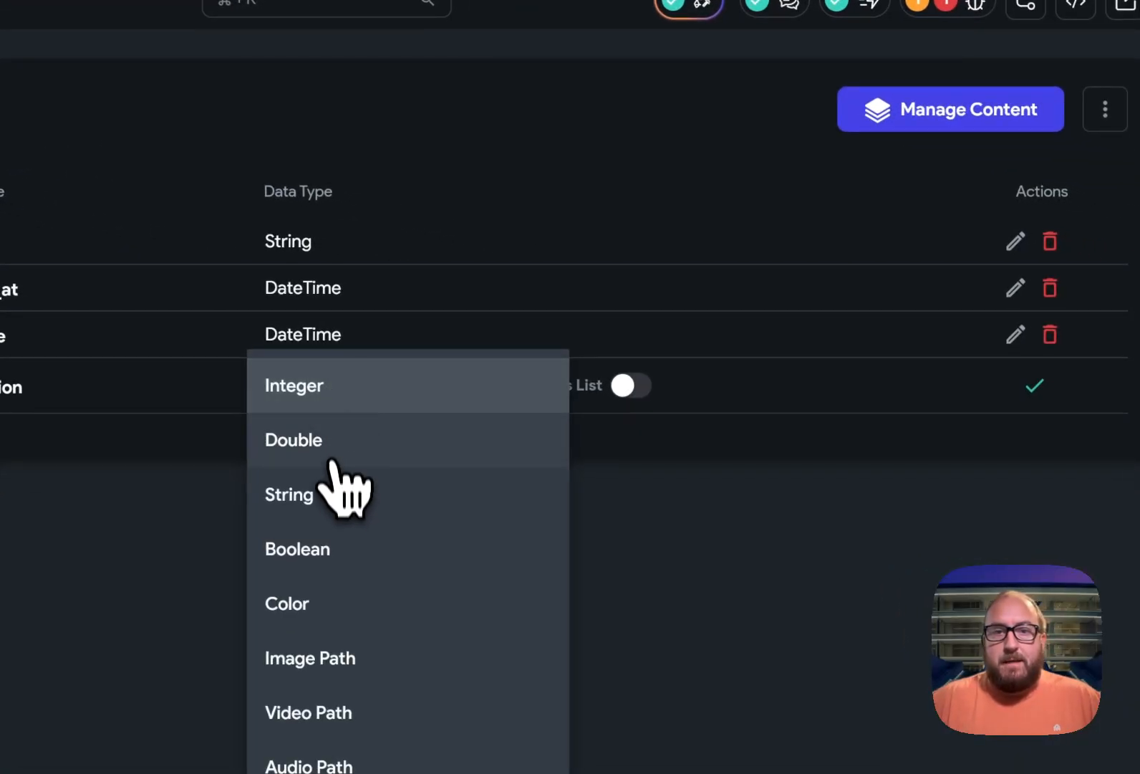
left_click(335, 496)
left_click(1035, 385)
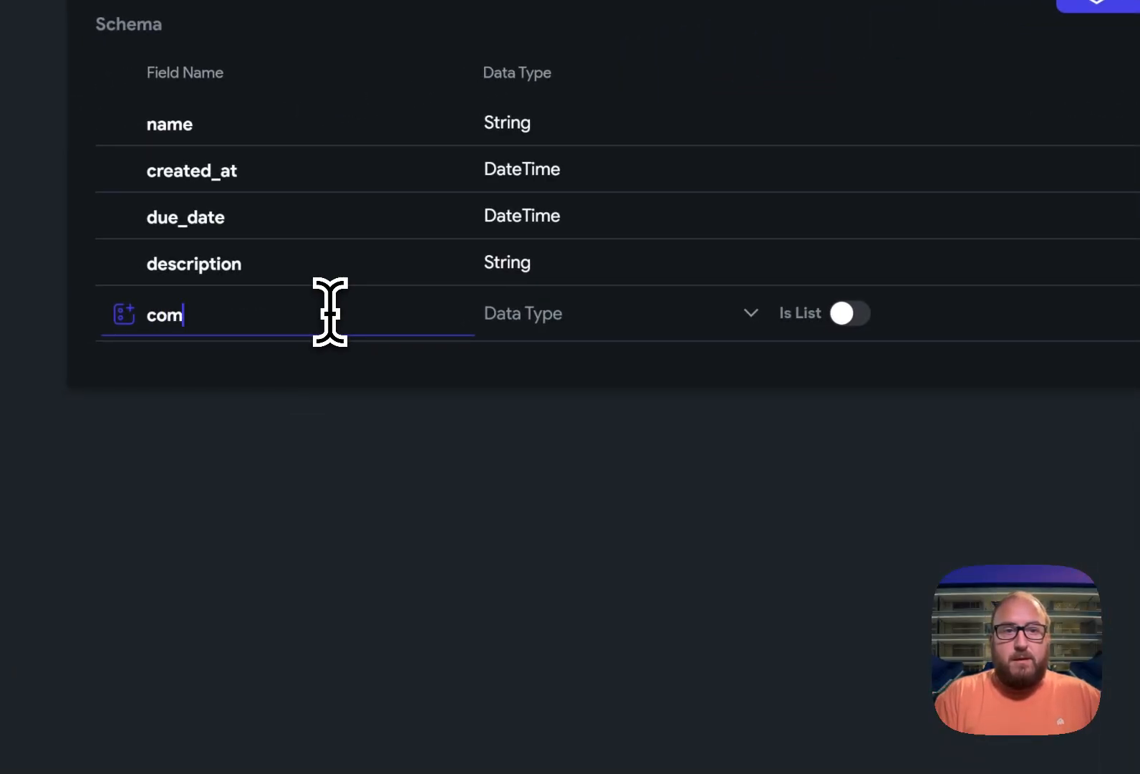
- Add a "completed" field of type Boolean to the todos schema
type("completed")
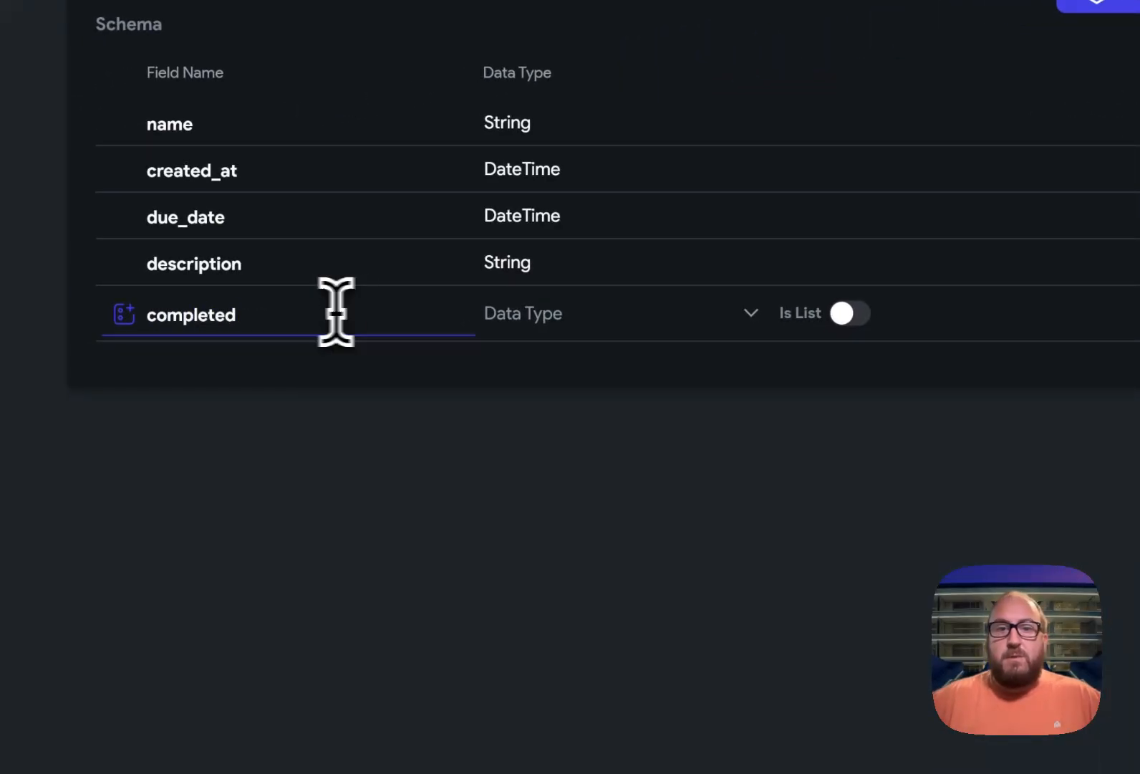
left_click(520, 331)
left_click(564, 477)
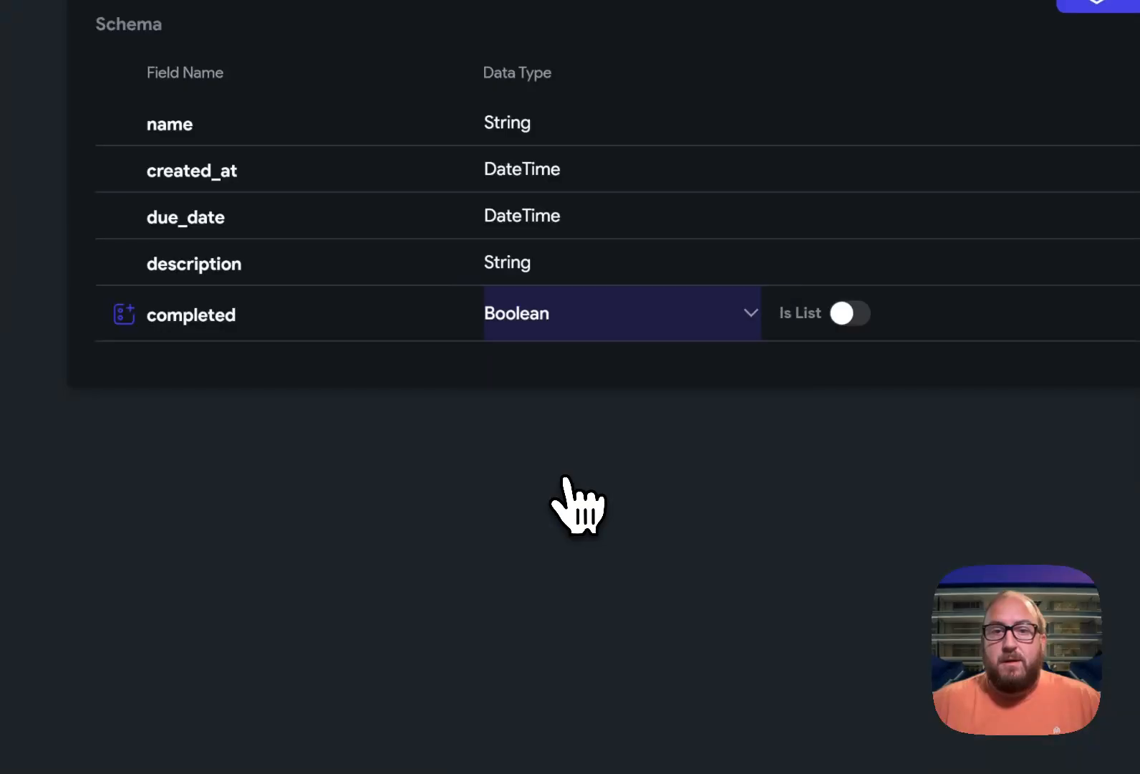
left_click(817, 376)
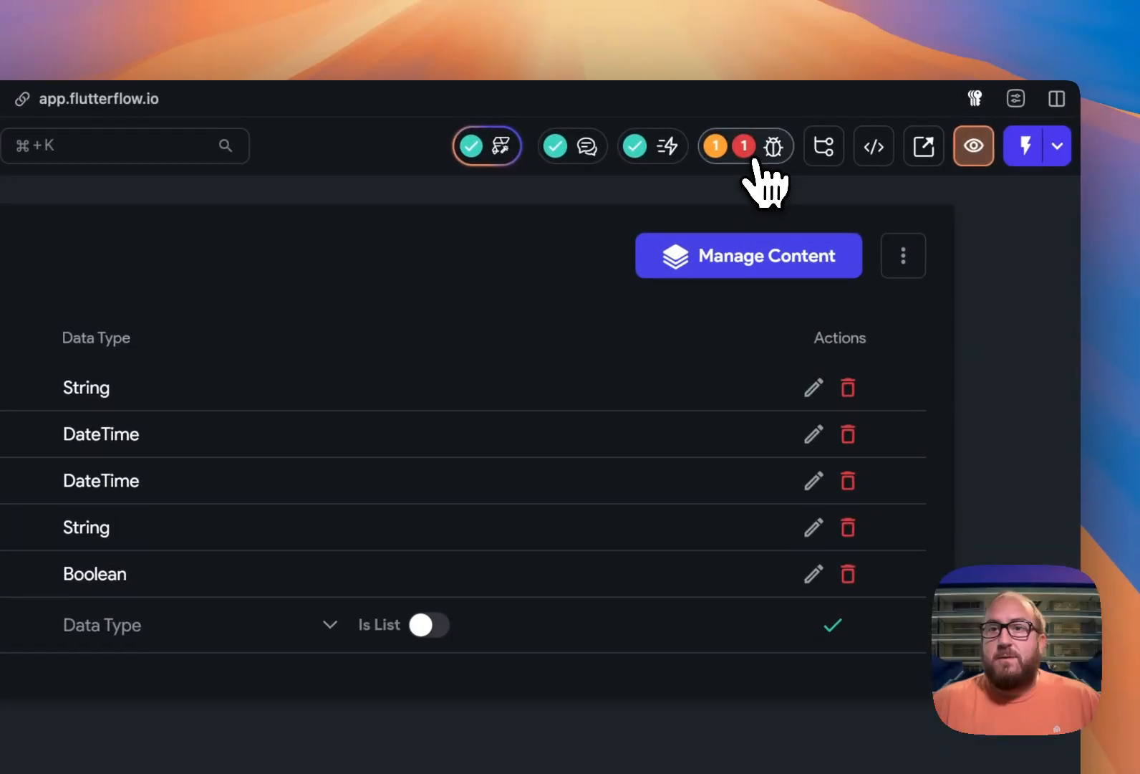
- Open the Firebase Setup error from the project issues and generate the Firebase config files with the existing package name and project nickname
left_click(756, 161)
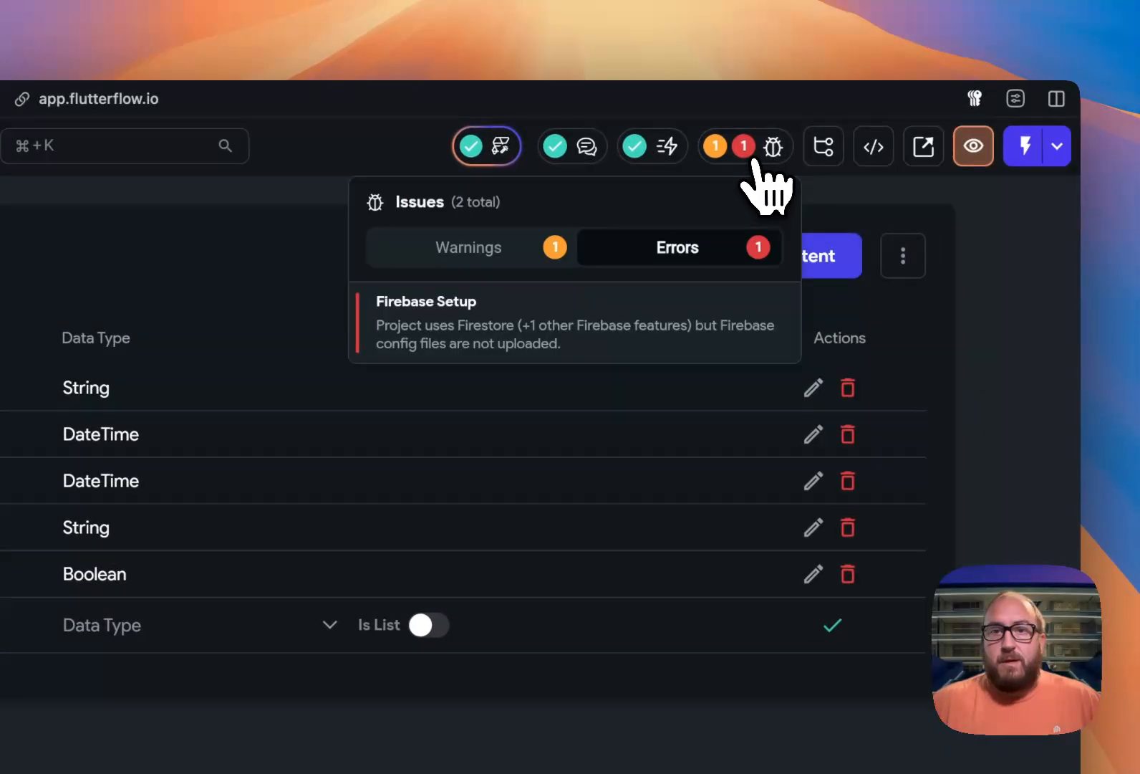
left_click(507, 343)
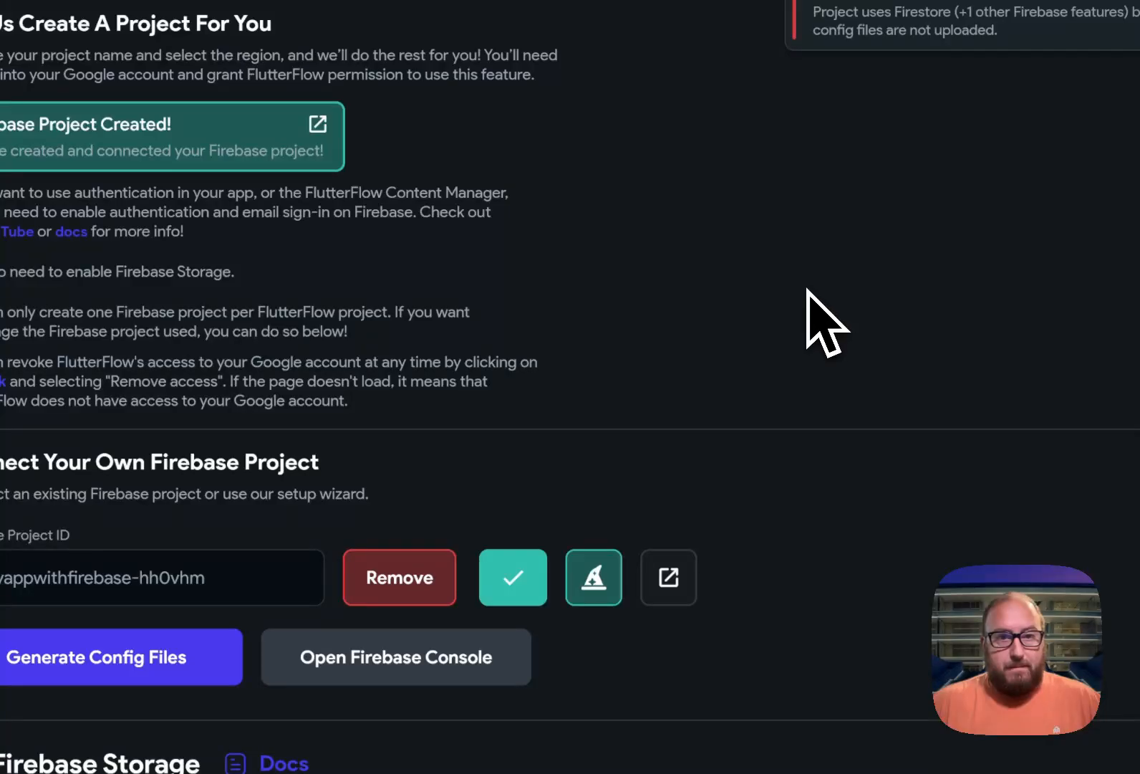
left_click(808, 289)
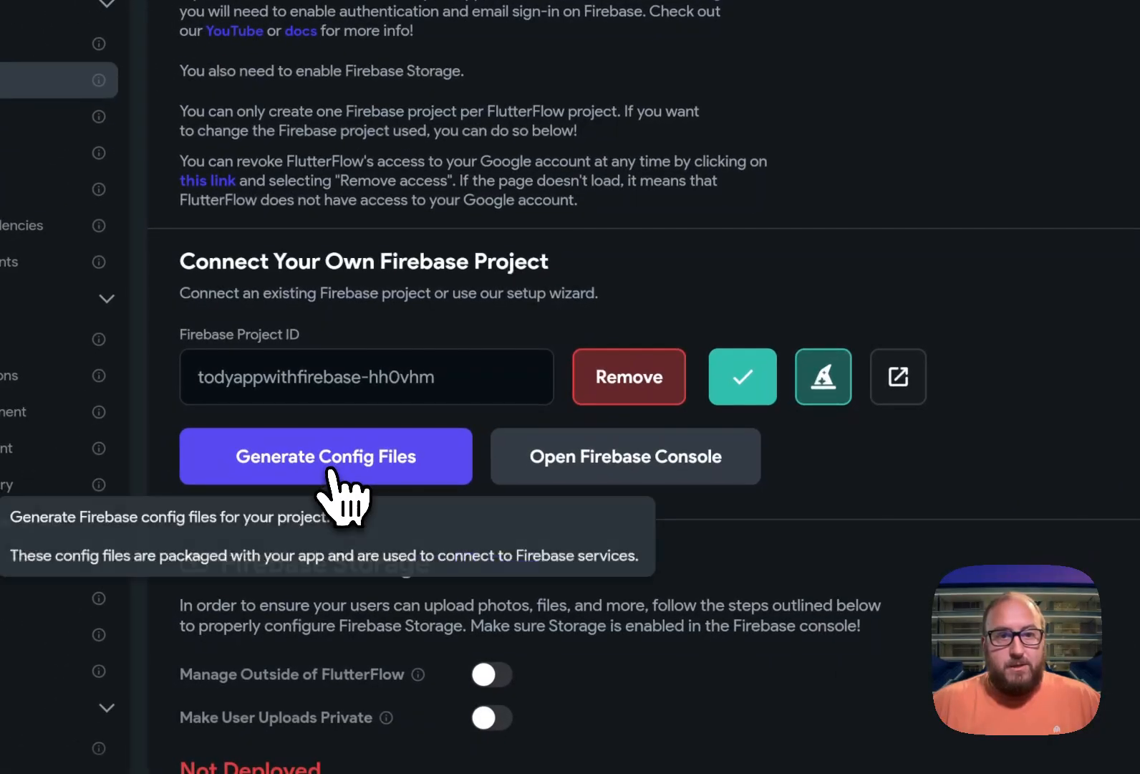
left_click(328, 459)
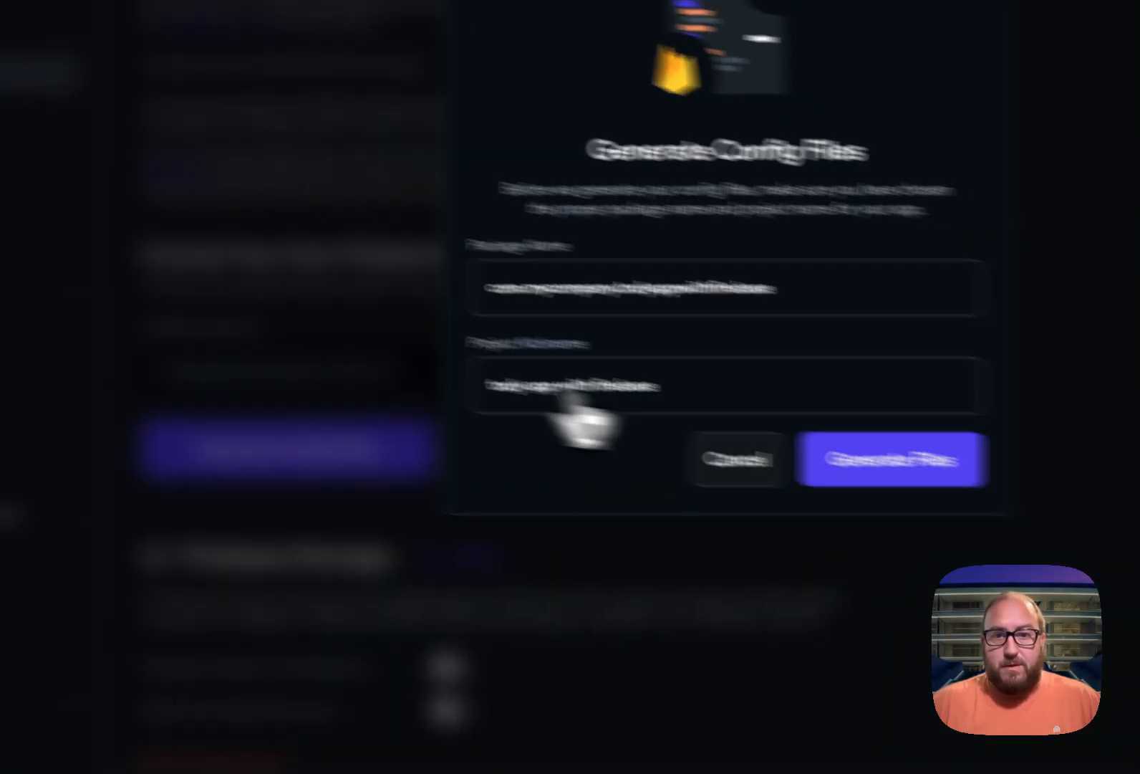
left_click(924, 467)
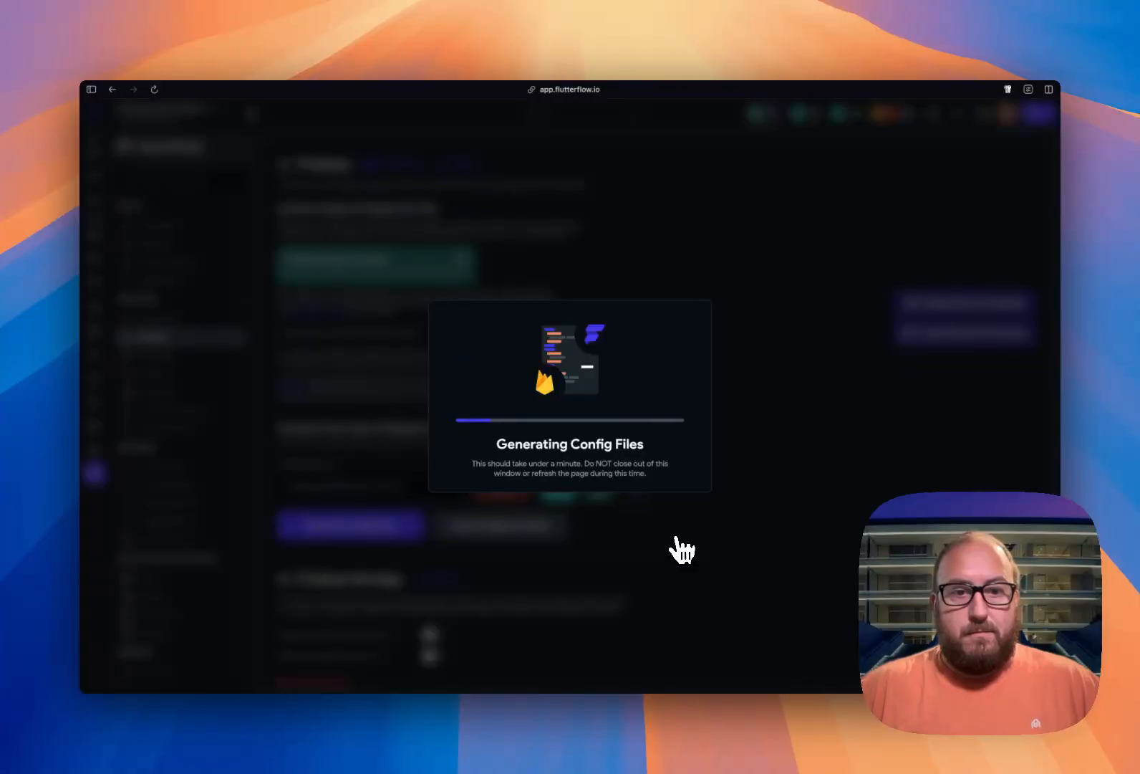
scroll(682, 550, "down", 3)
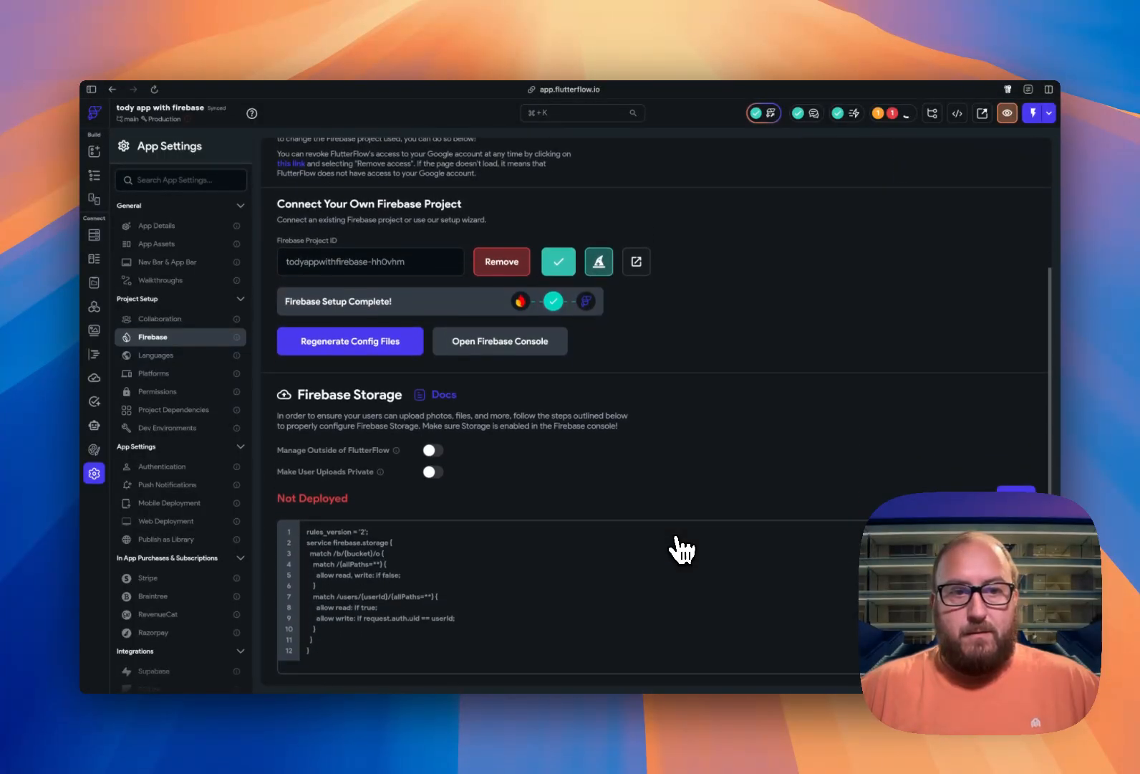
scroll(681, 549, "up", 2)
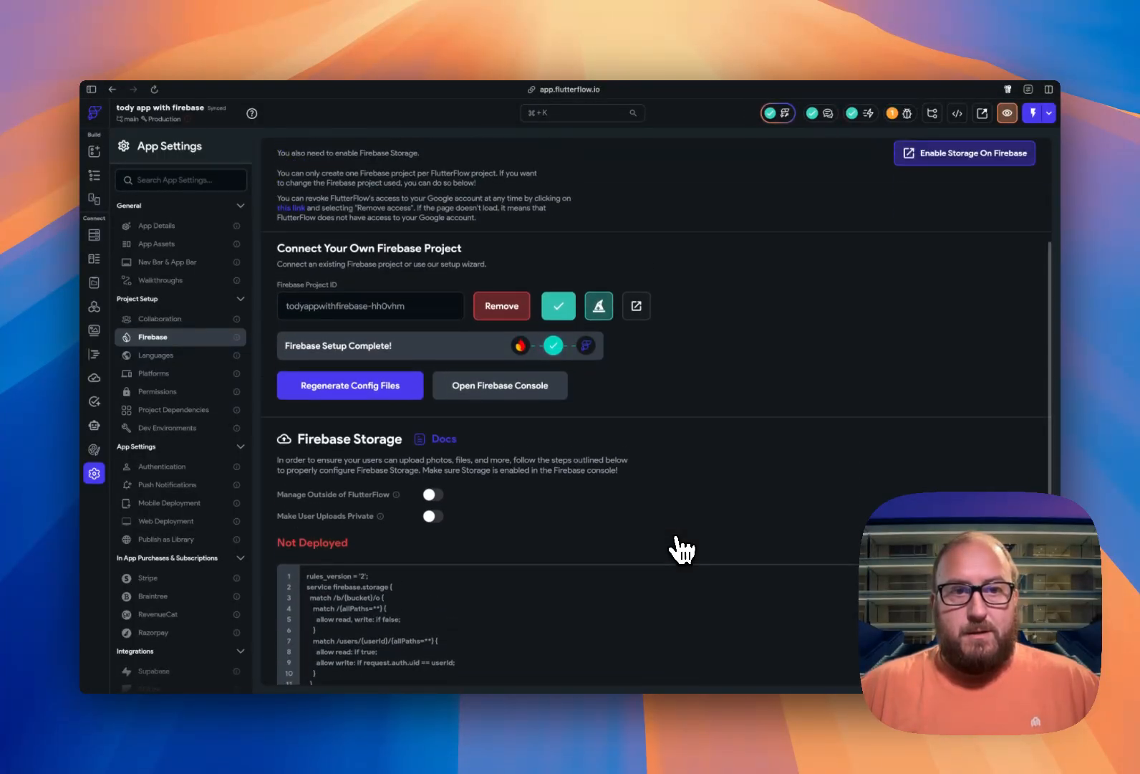
scroll(466, 550, "up", 3)
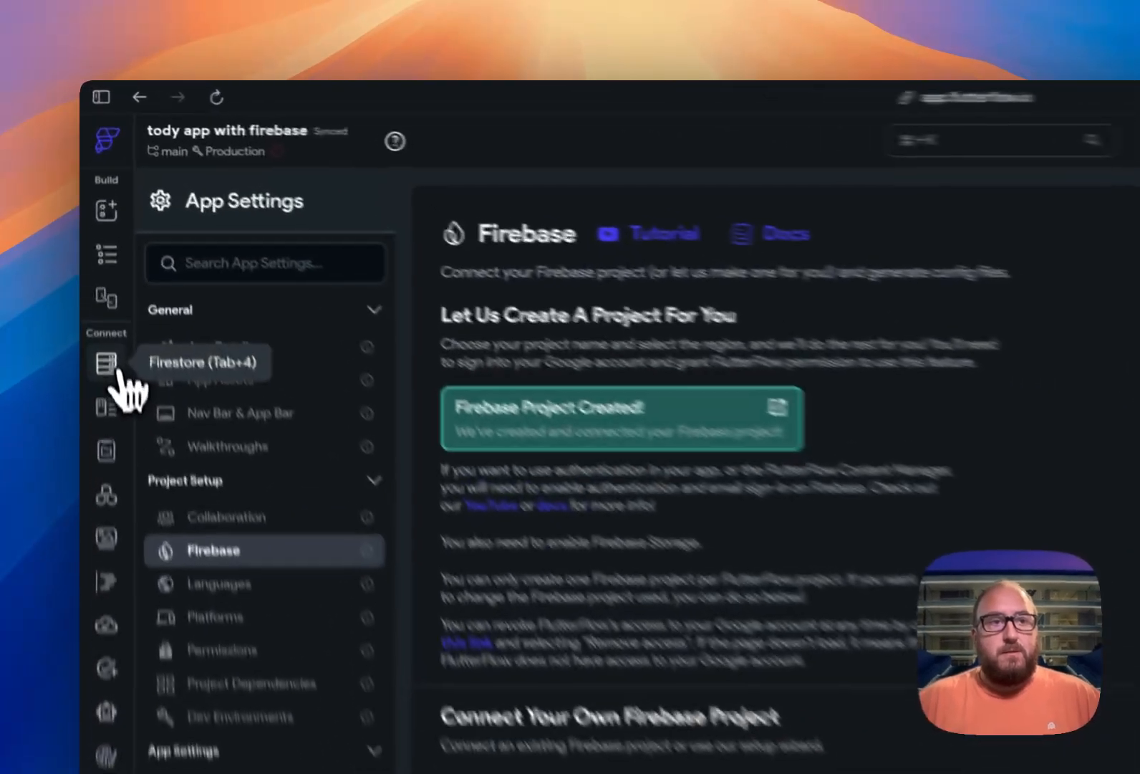
- In the Firestore settings, set both the Write and Delete rules of the todos collection to Everyone
left_click(98, 238)
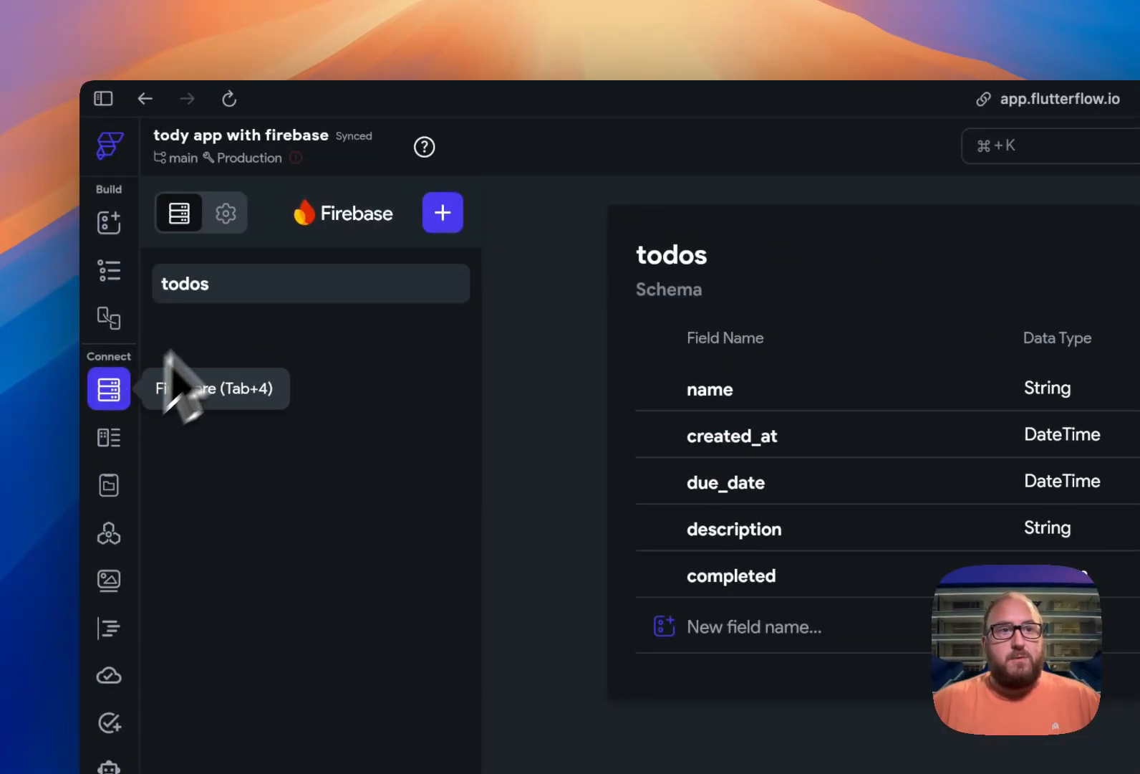
left_click(228, 215)
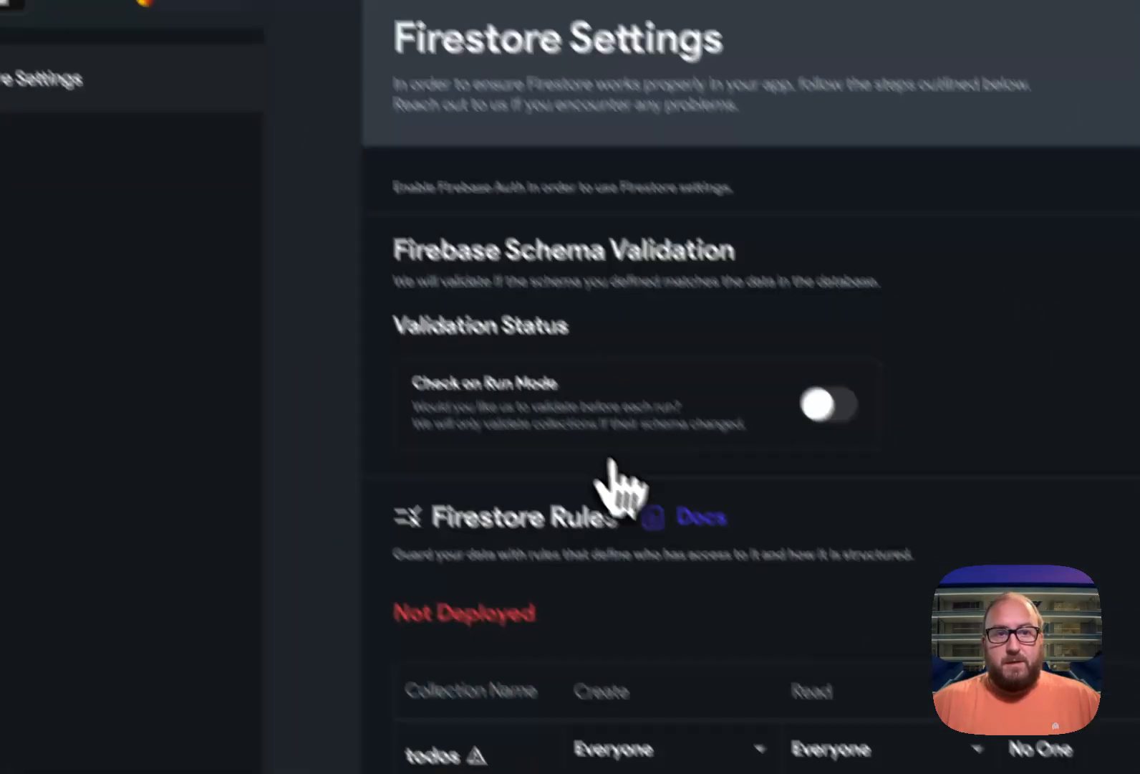
scroll(764, 619, "down", 3)
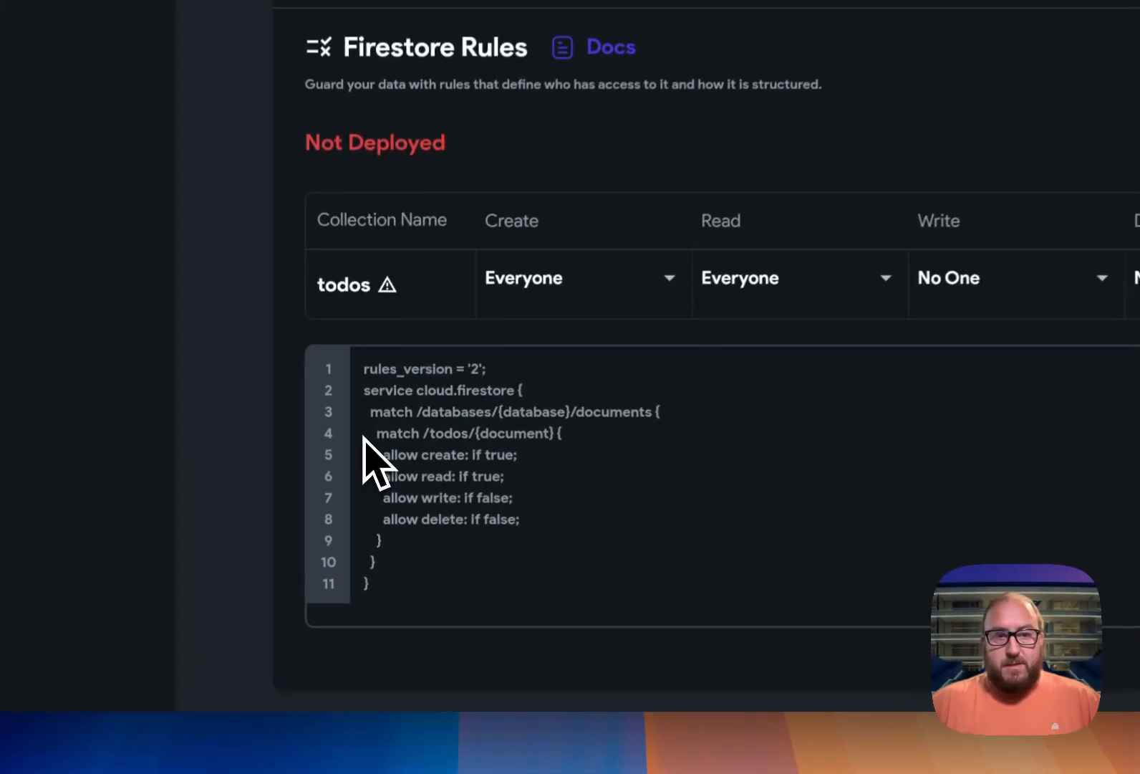
left_click_drag(521, 518, 352, 440)
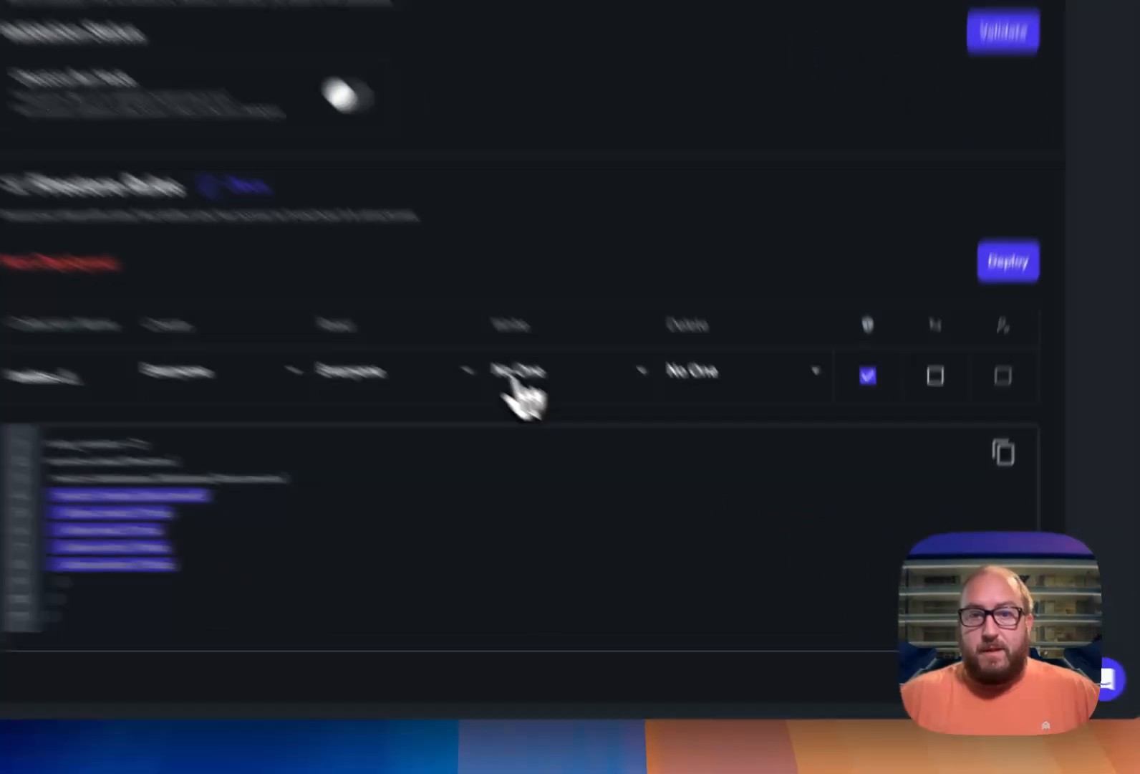
left_click(666, 476)
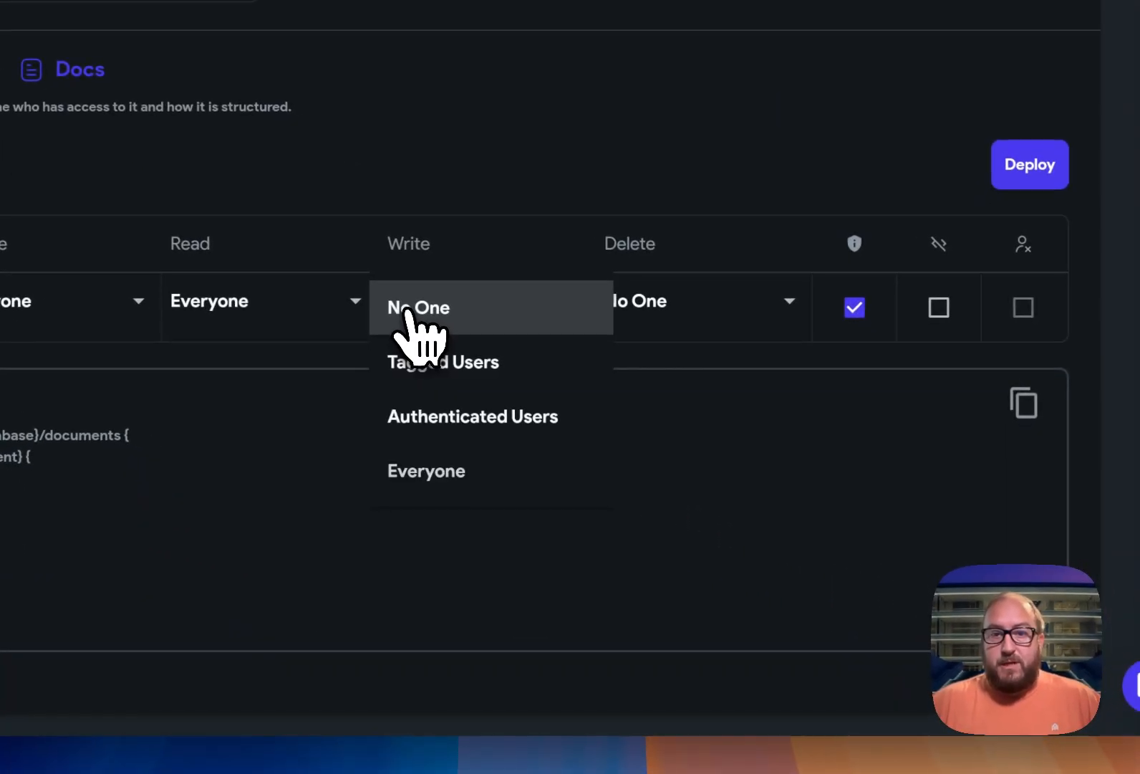
left_click(472, 494)
left_click(717, 307)
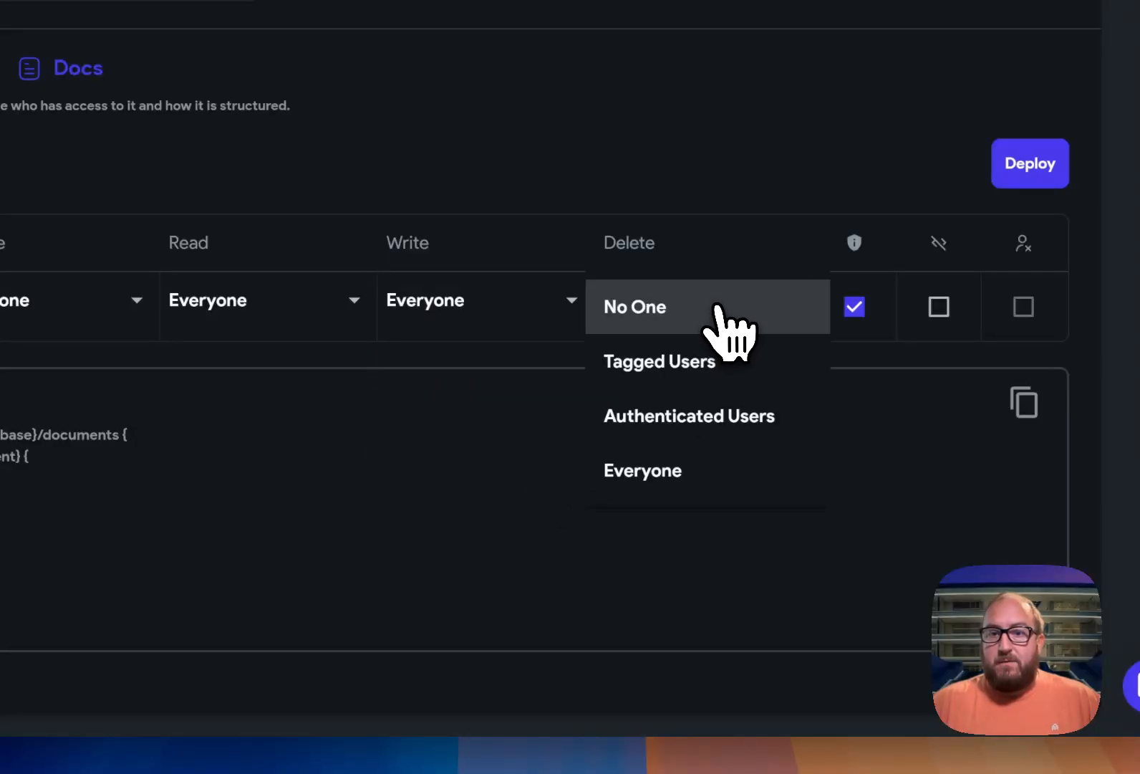
left_click(674, 471)
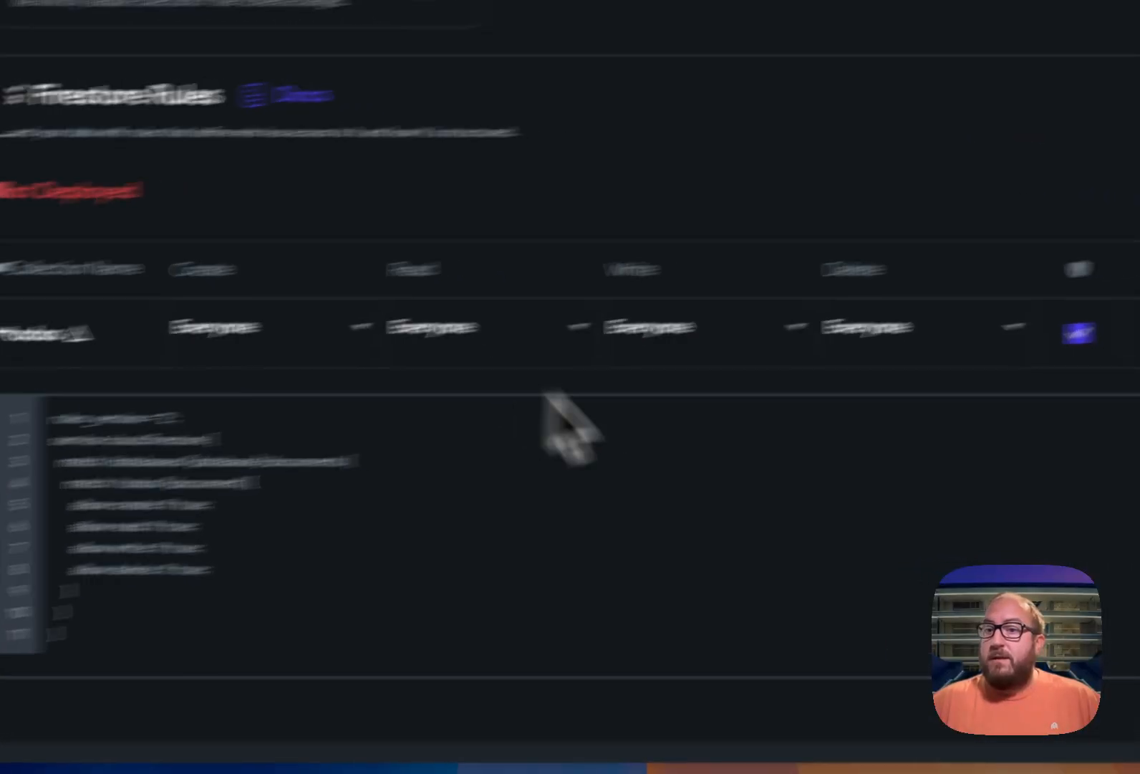
- Deploy the updated Firestore rules to Firebase and return to the HomePage in the page builder
left_click(891, 259)
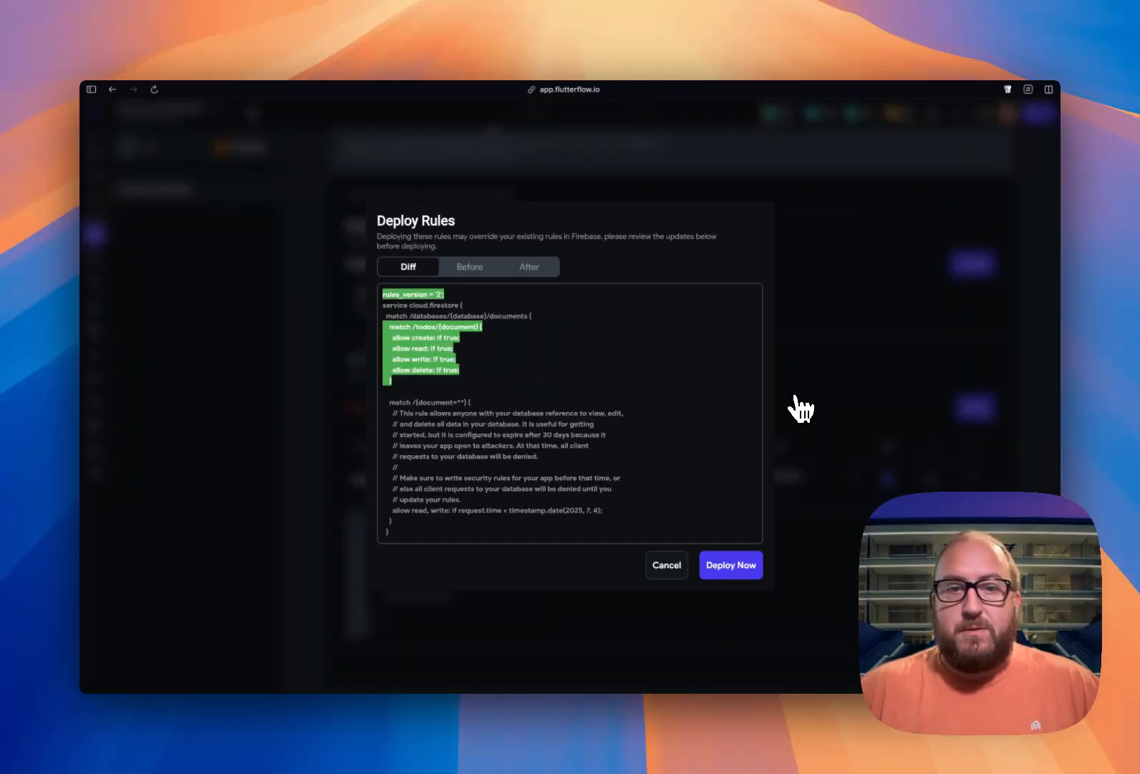
left_click(741, 563)
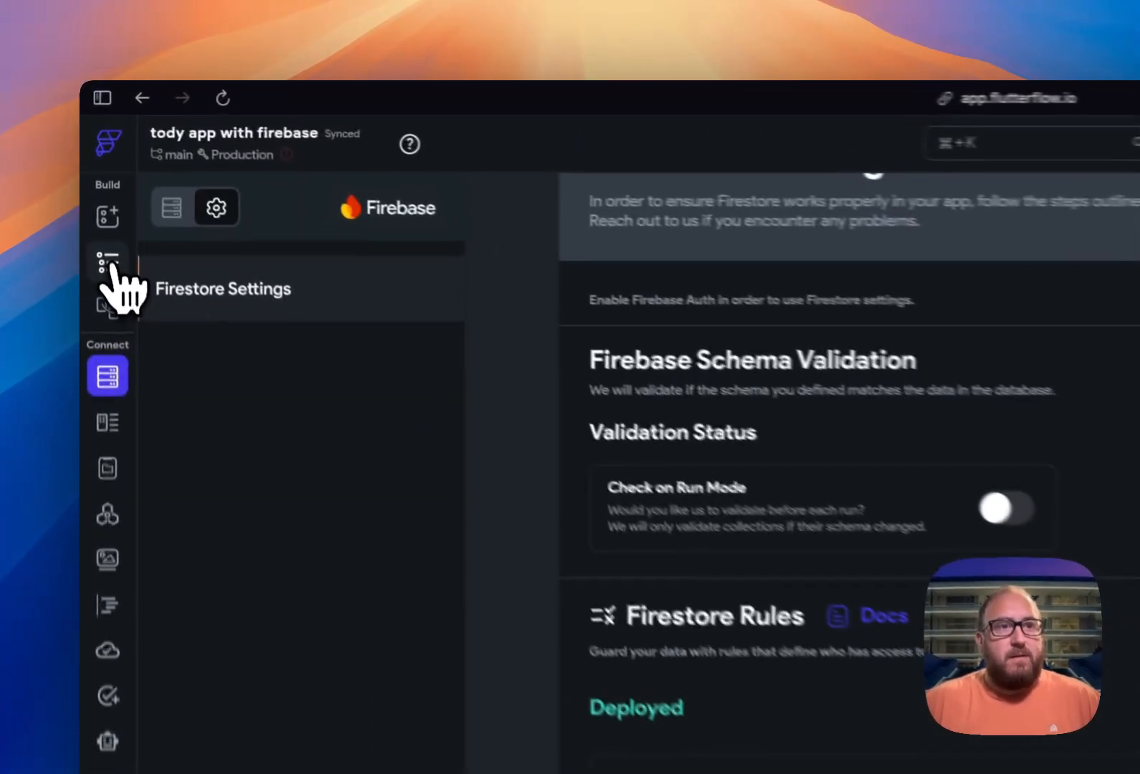
left_click(107, 264)
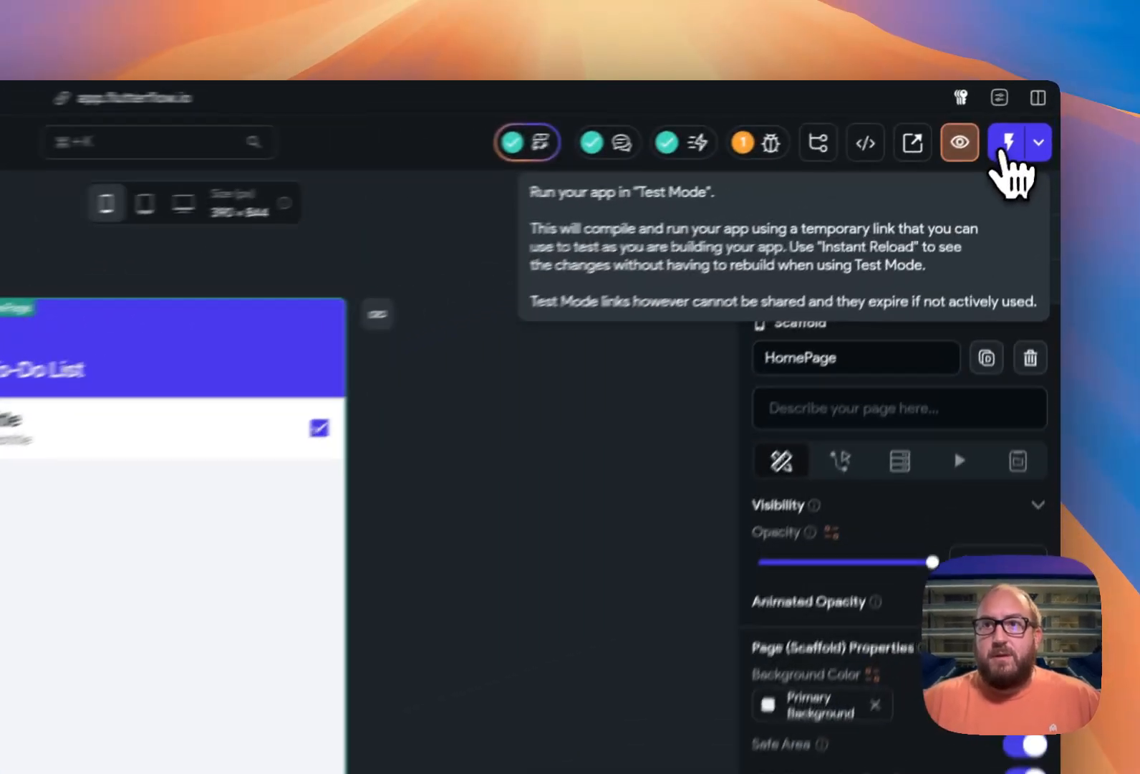
- Run the app in Test Mode
left_click(1035, 114)
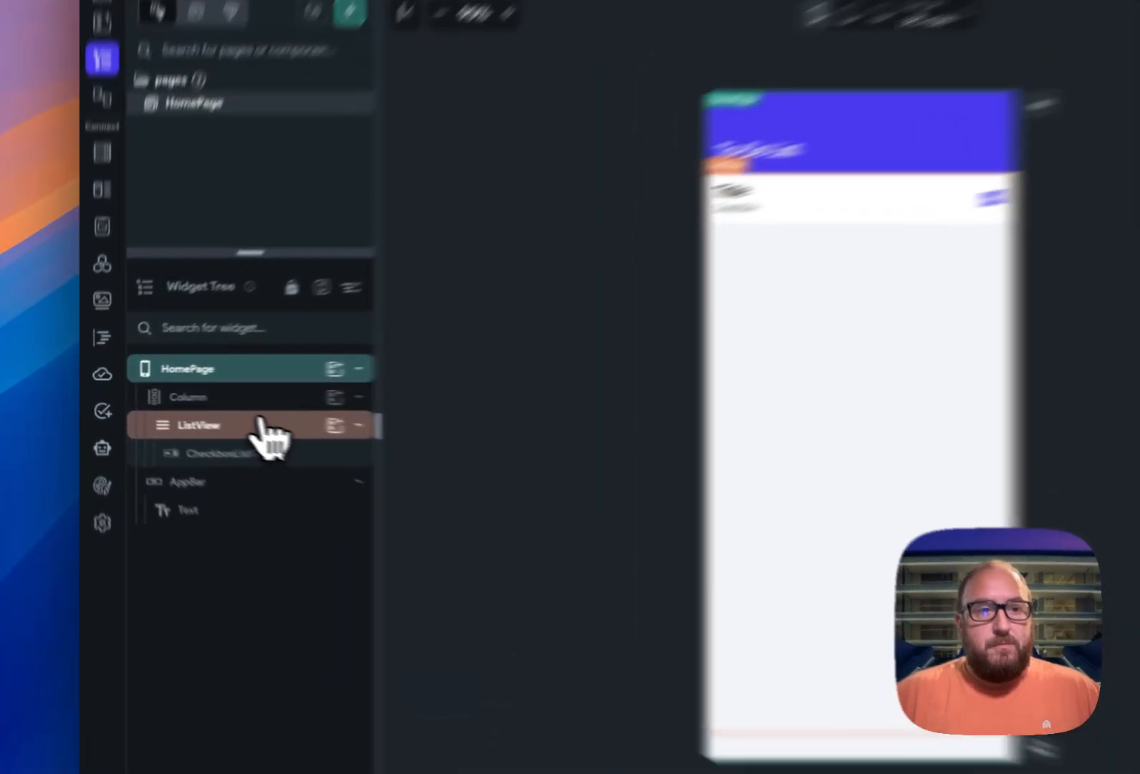
- Add a Query Collection backend query on the todos collection to the ListView and instantly reload the test session
left_click(199, 408)
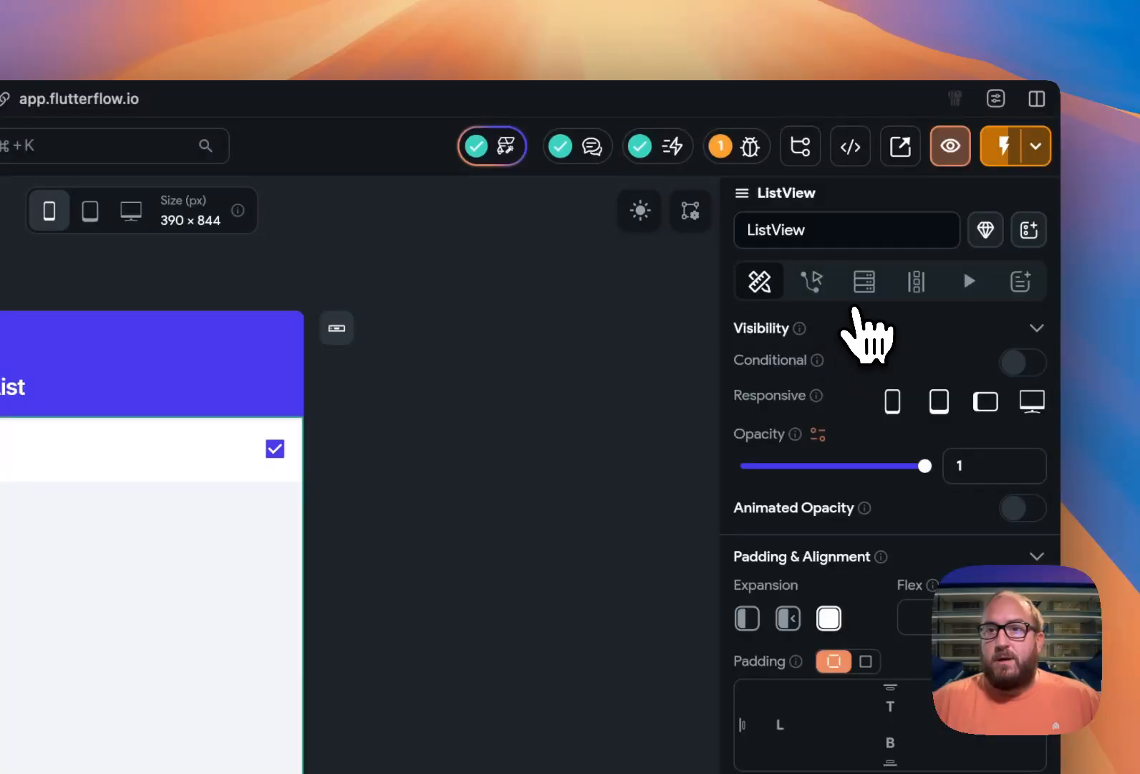
left_click(865, 283)
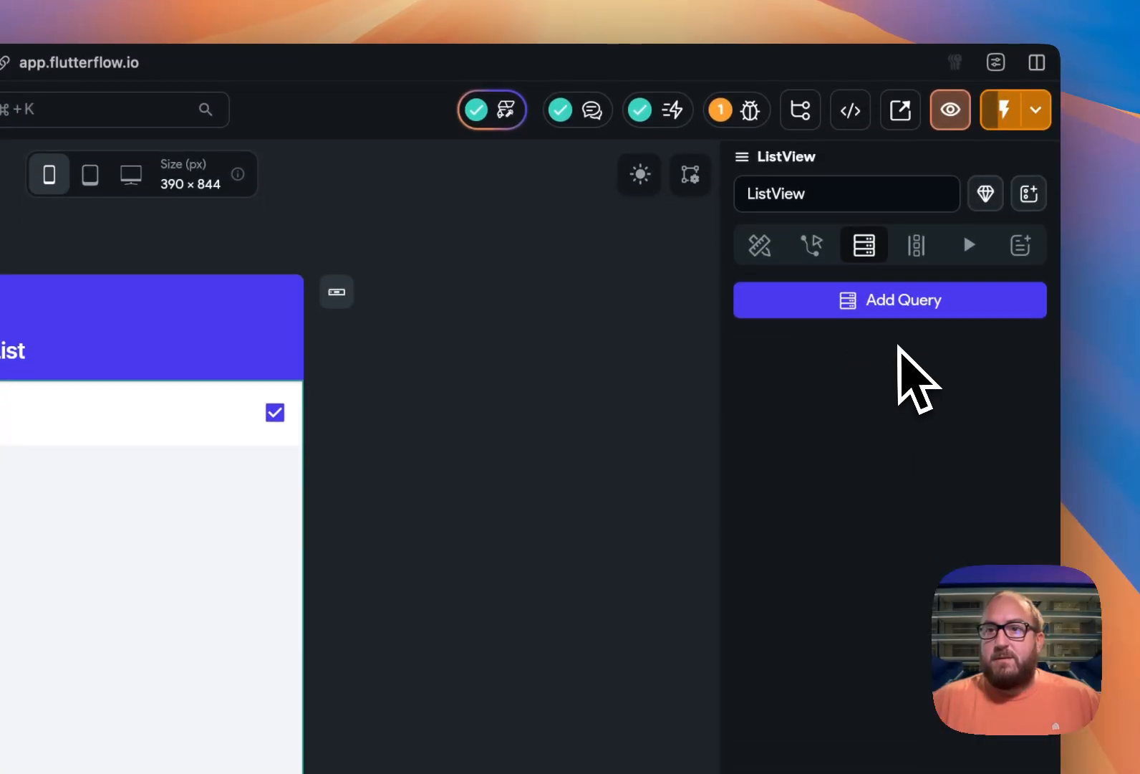
left_click(897, 315)
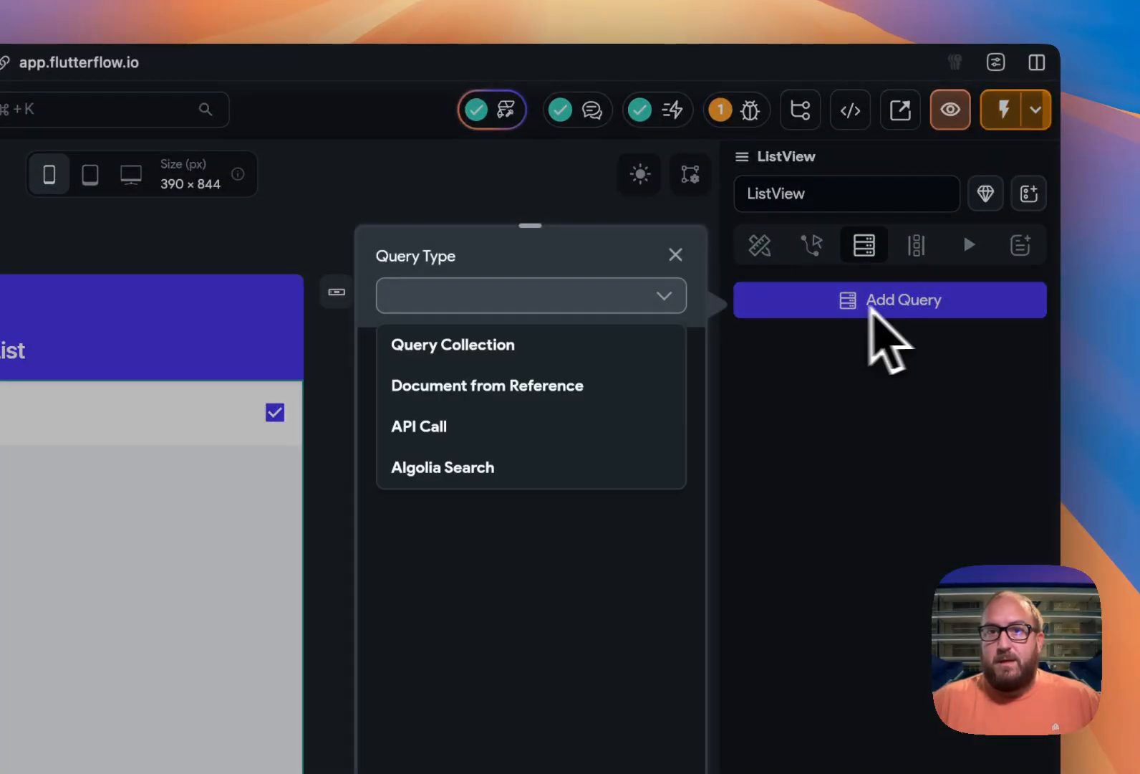
left_click(506, 356)
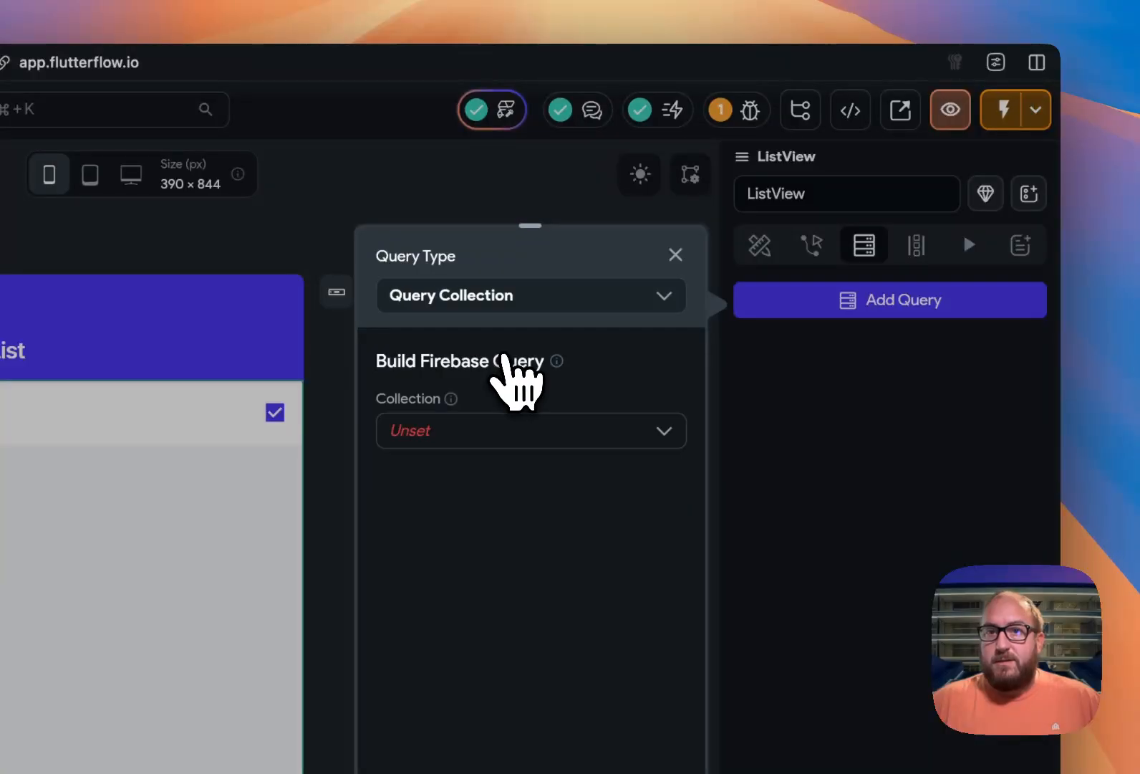
left_click(477, 434)
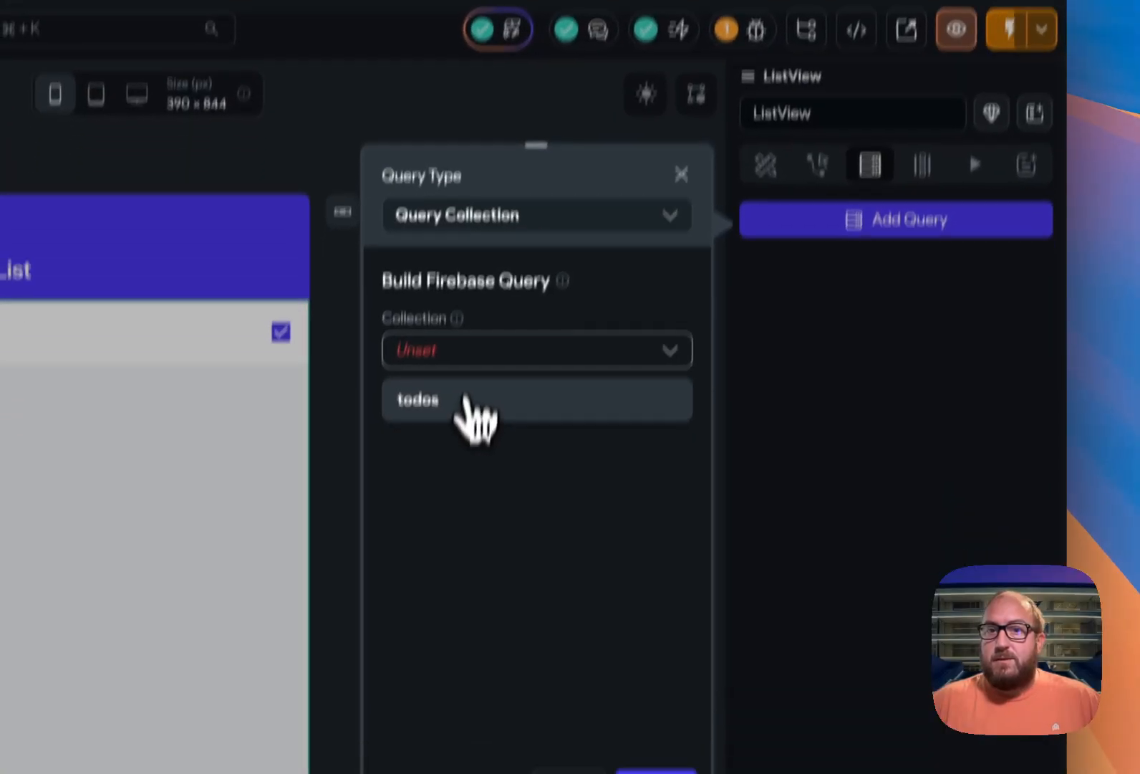
left_click(466, 481)
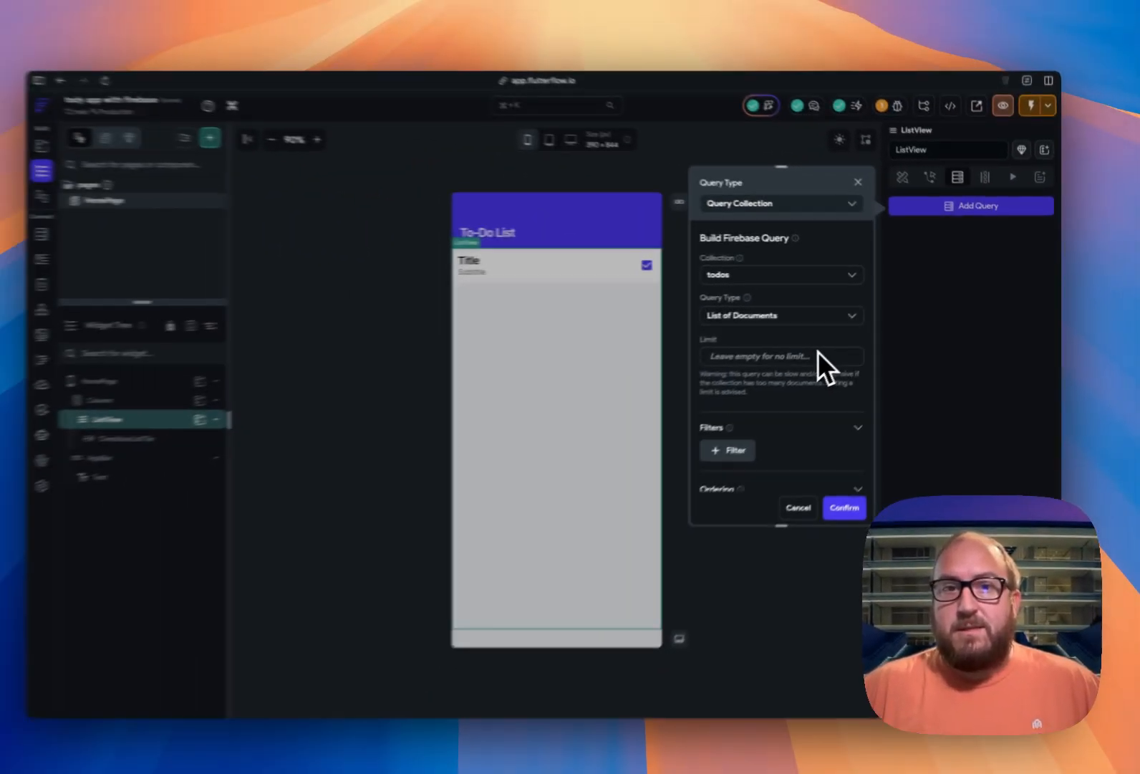
scroll(609, 444, "down", 2)
scroll(831, 346, "down", 1)
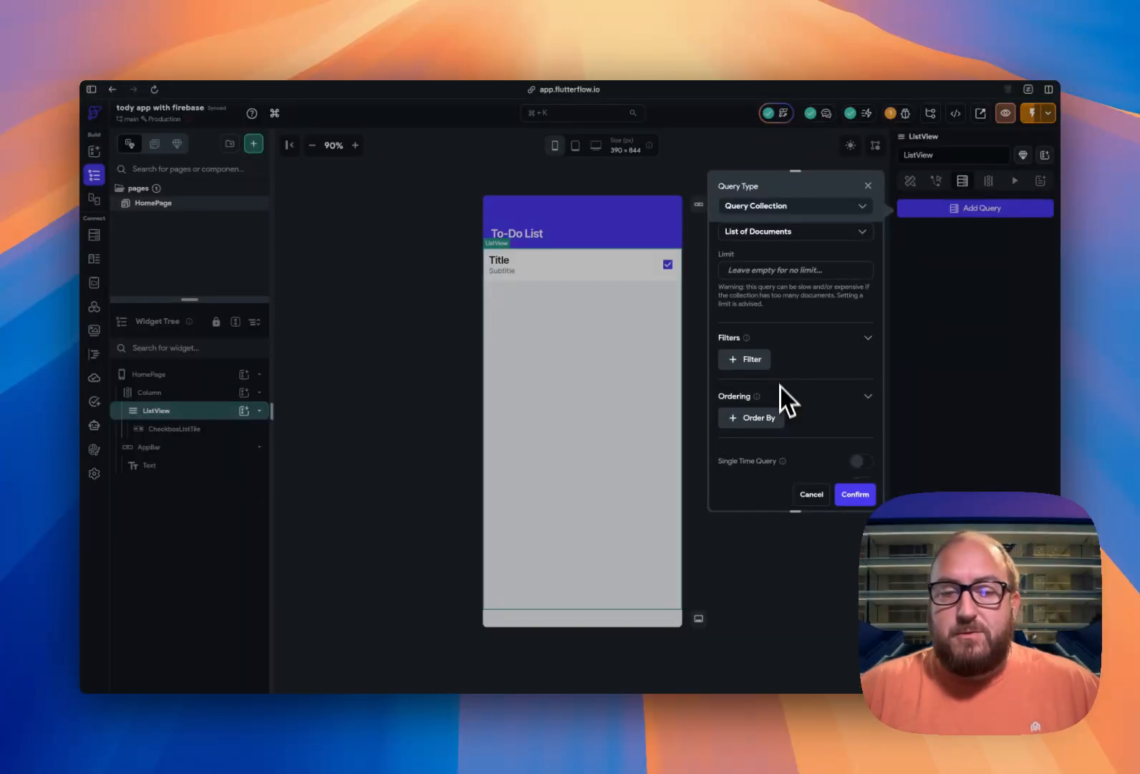
scroll(803, 408, "down", 3)
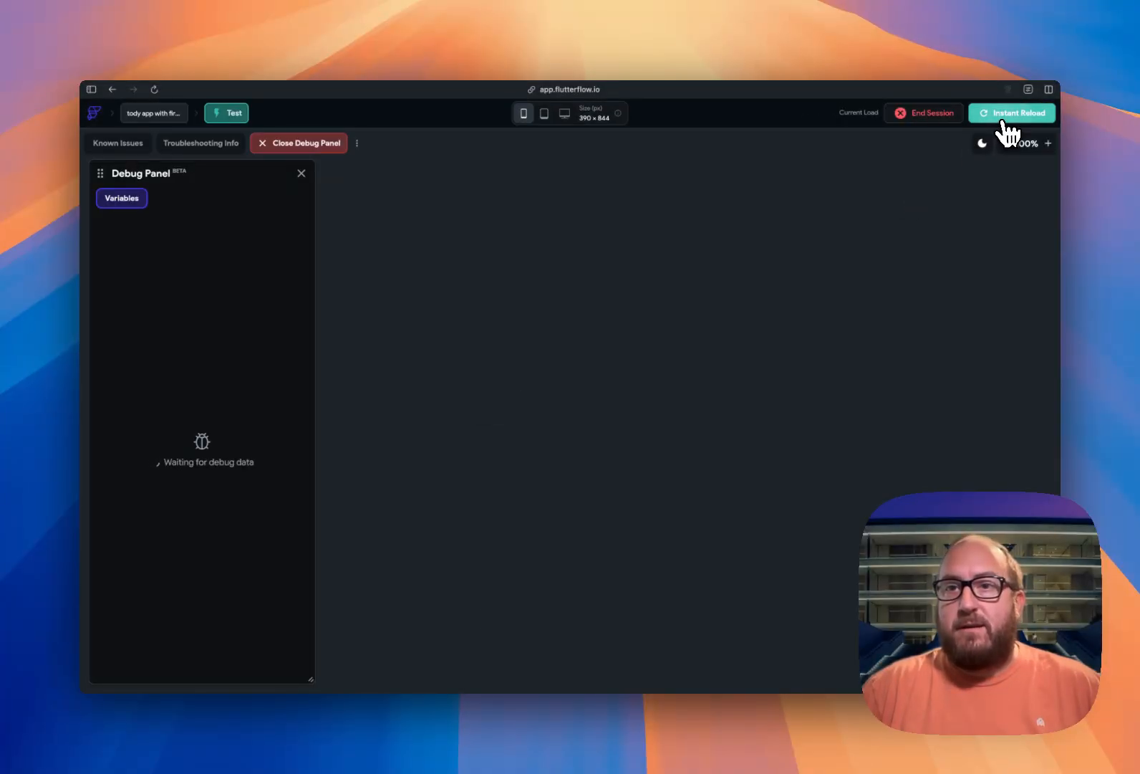
left_click(1003, 115)
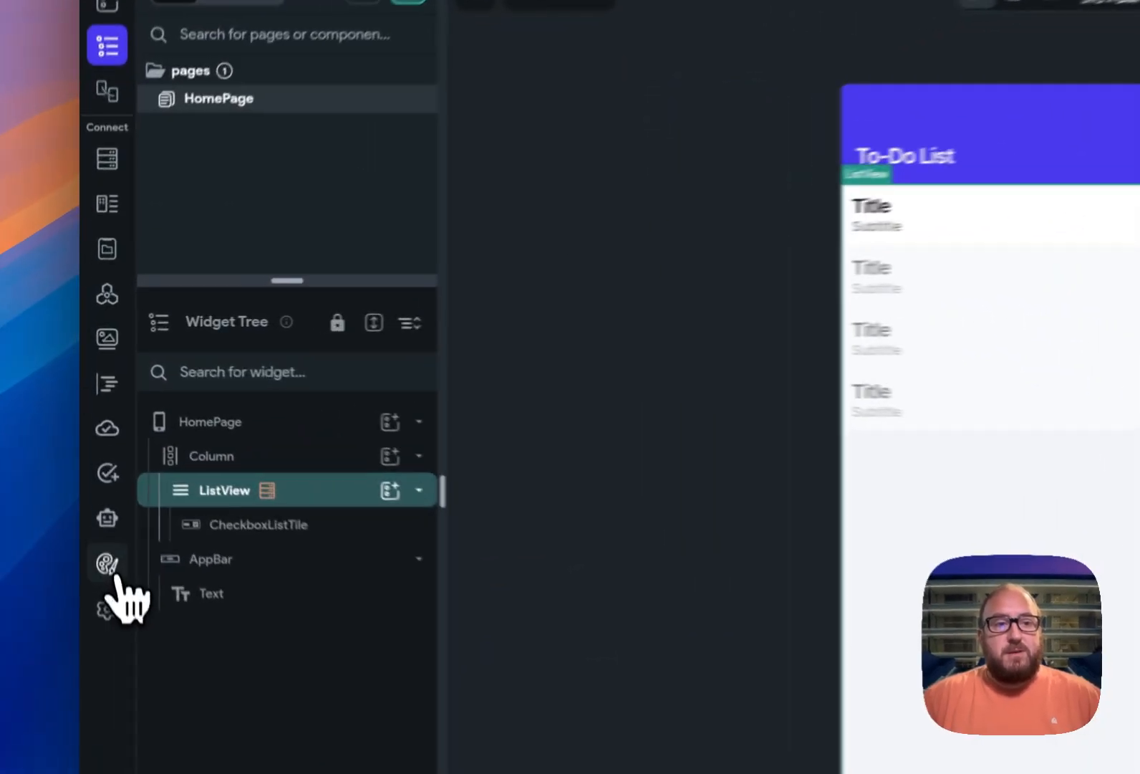
- Turn off the dark mode theme in the project's theme colors
left_click(108, 565)
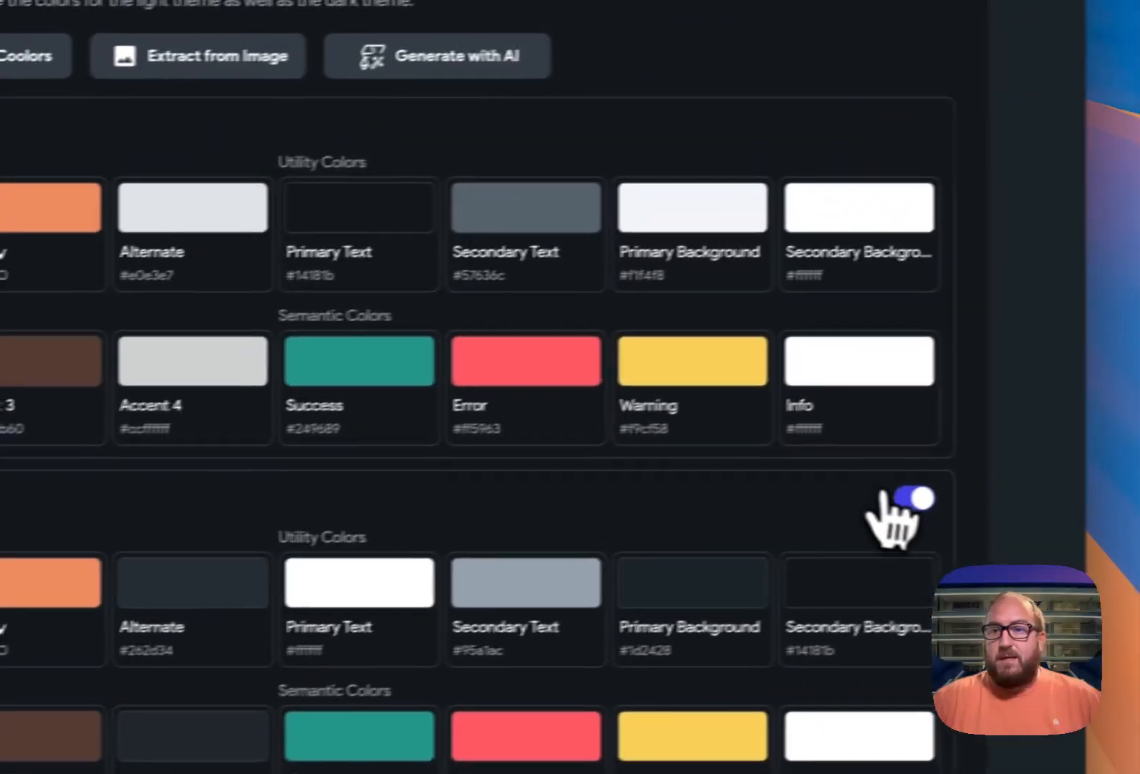
left_click(895, 499)
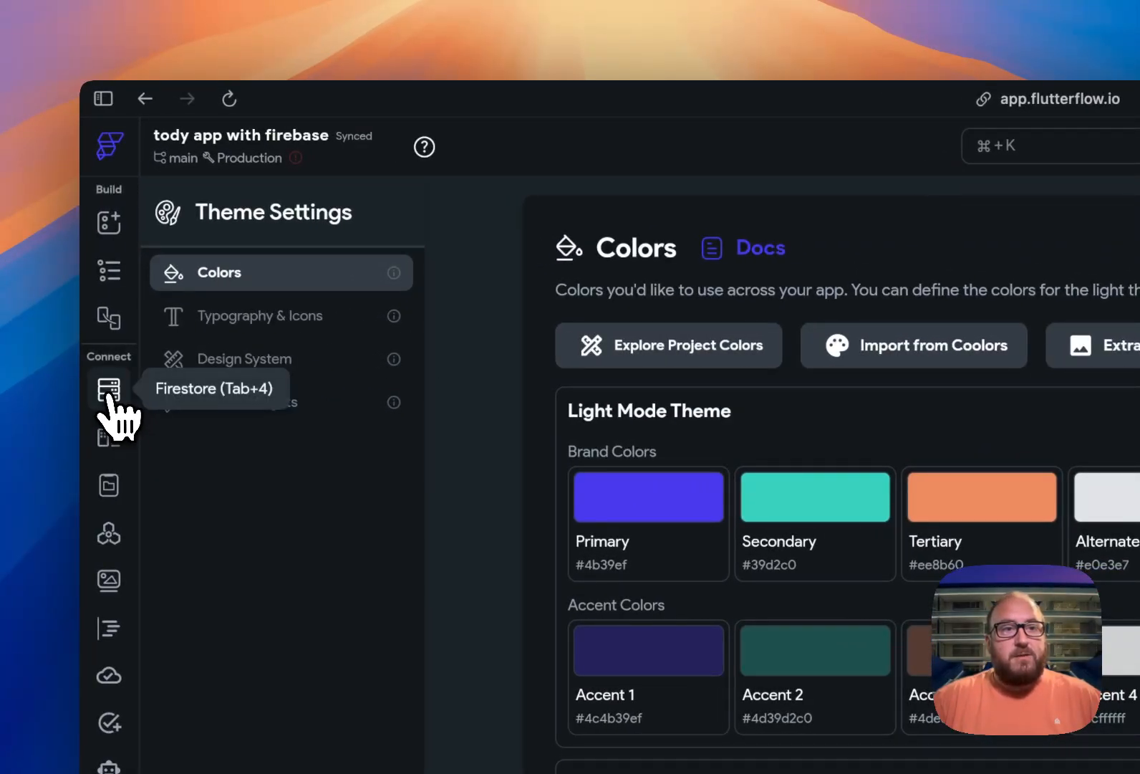
- Open the todos collection in Firestore and bring up its content in the Firestore Data Manager
left_click(110, 394)
left_click(176, 215)
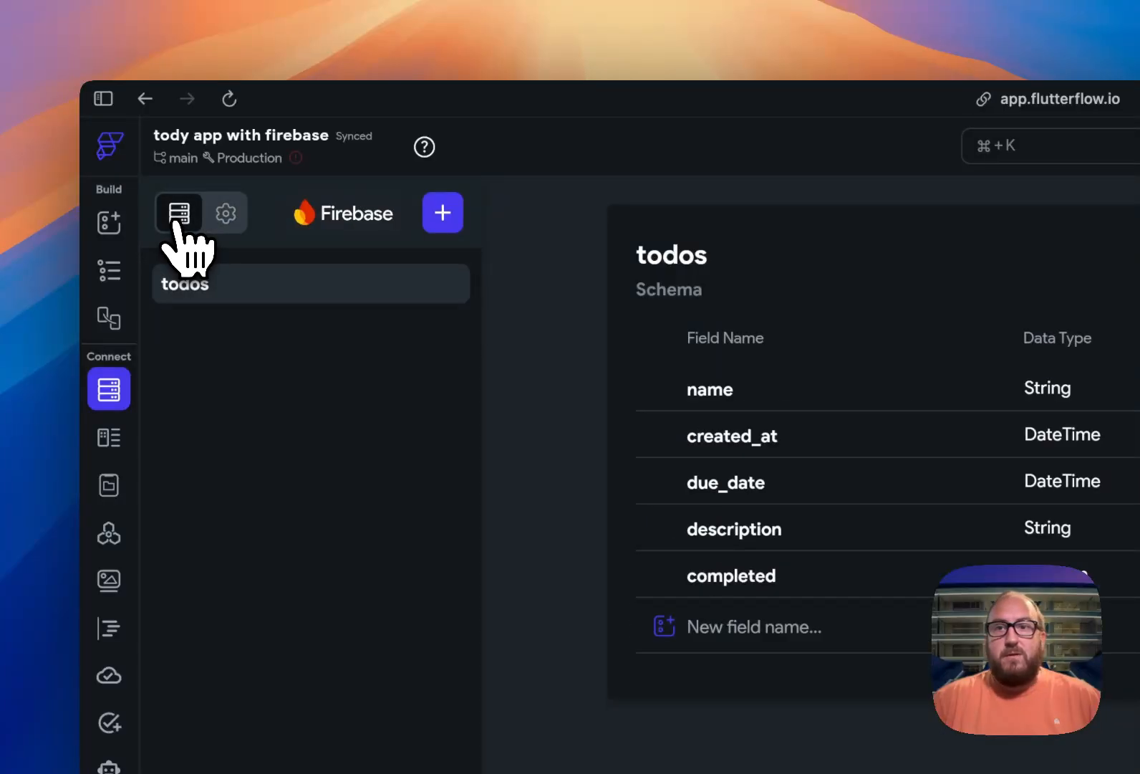
left_click(689, 266)
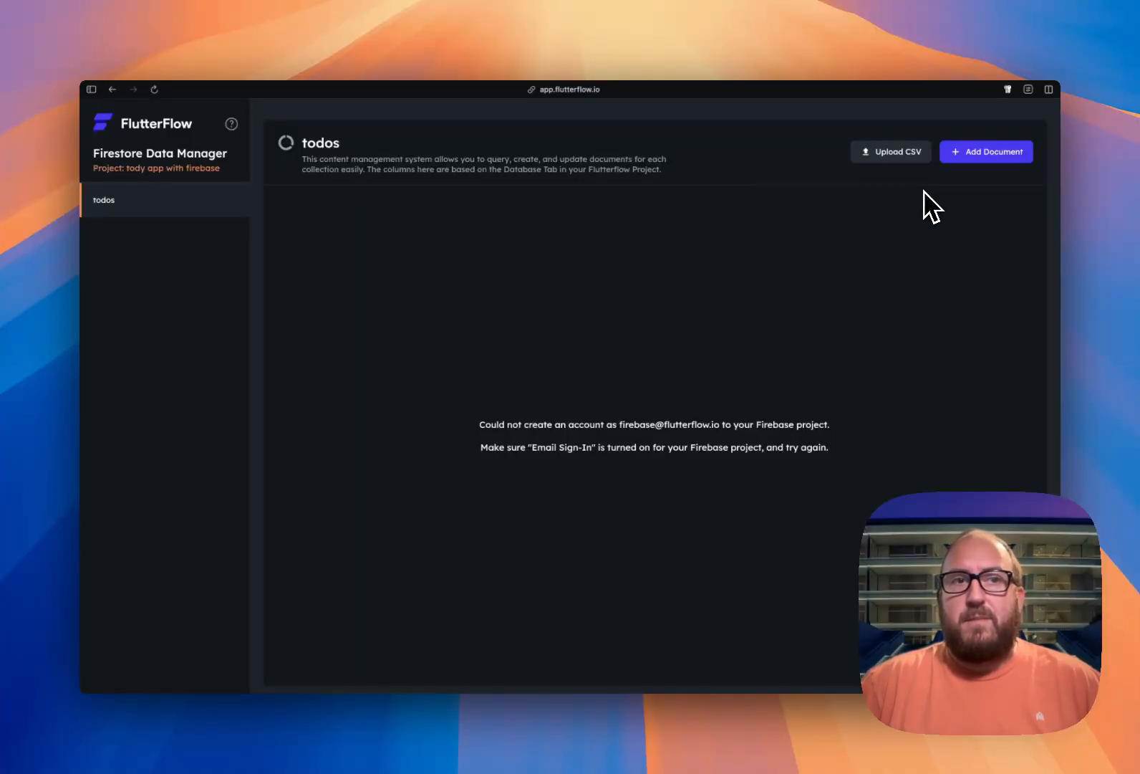
- Start a new todos document named "clean the pool" with created_at set to 6/4/2025 11:43 AM
left_click(1007, 172)
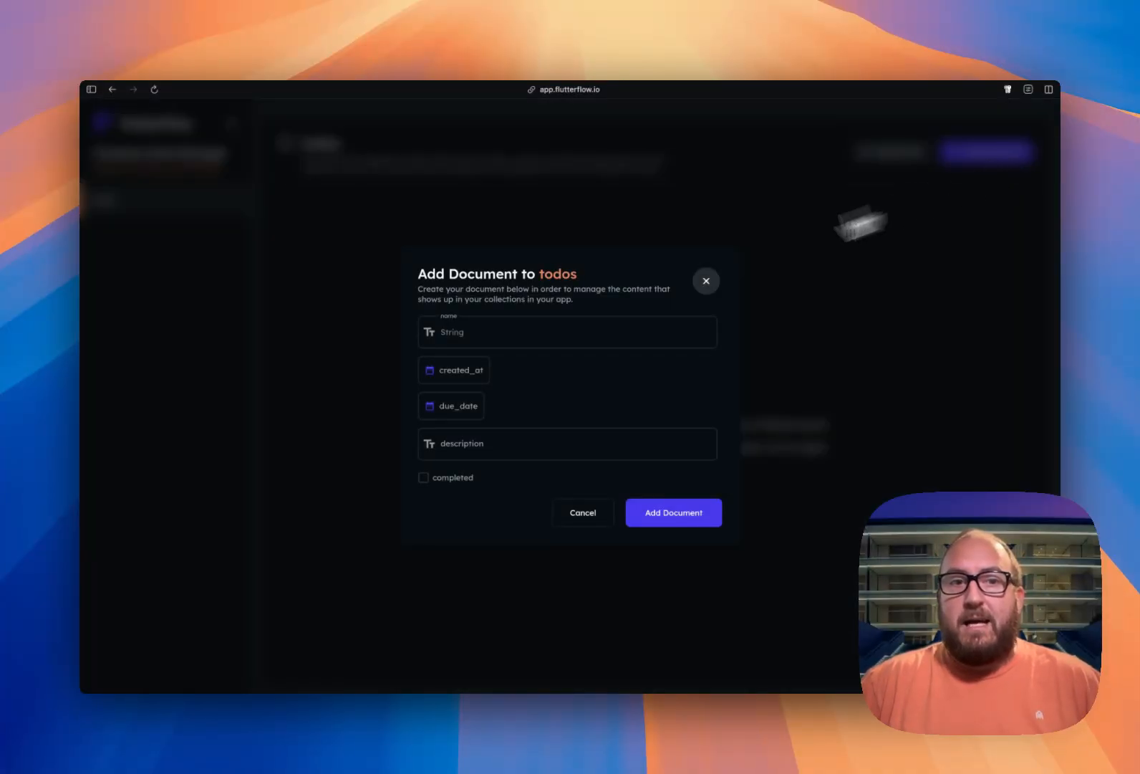
left_click(545, 329)
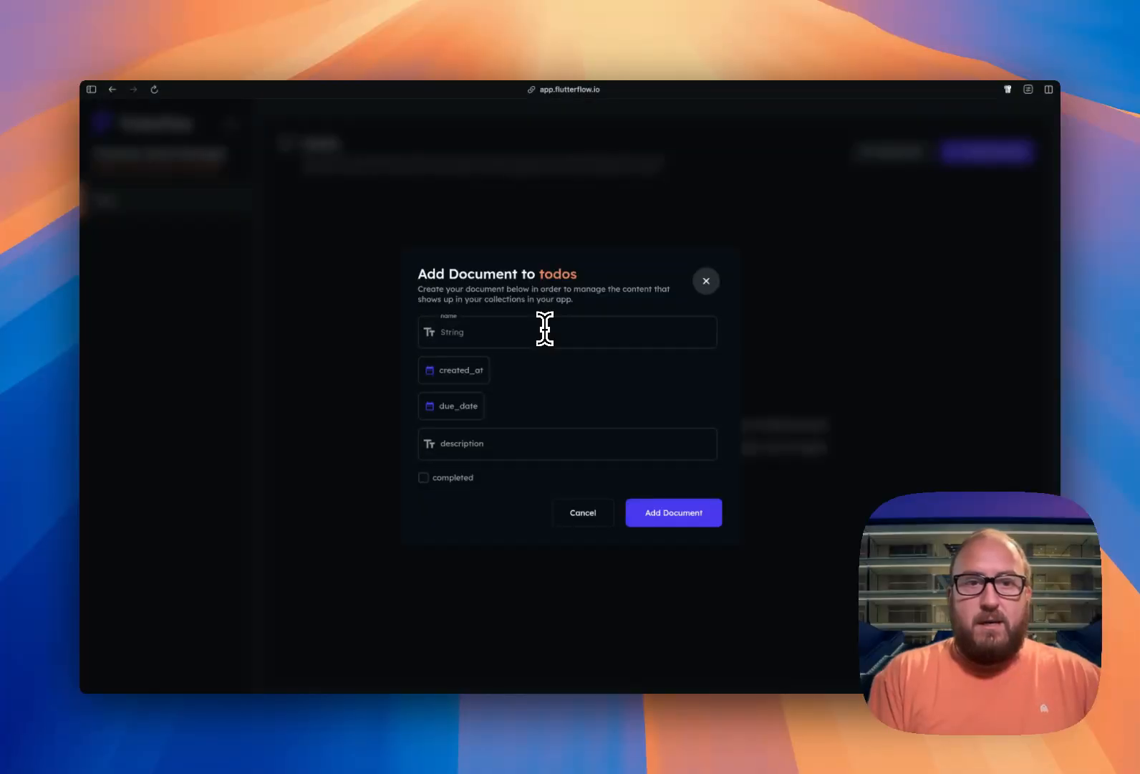
type("clean the pool")
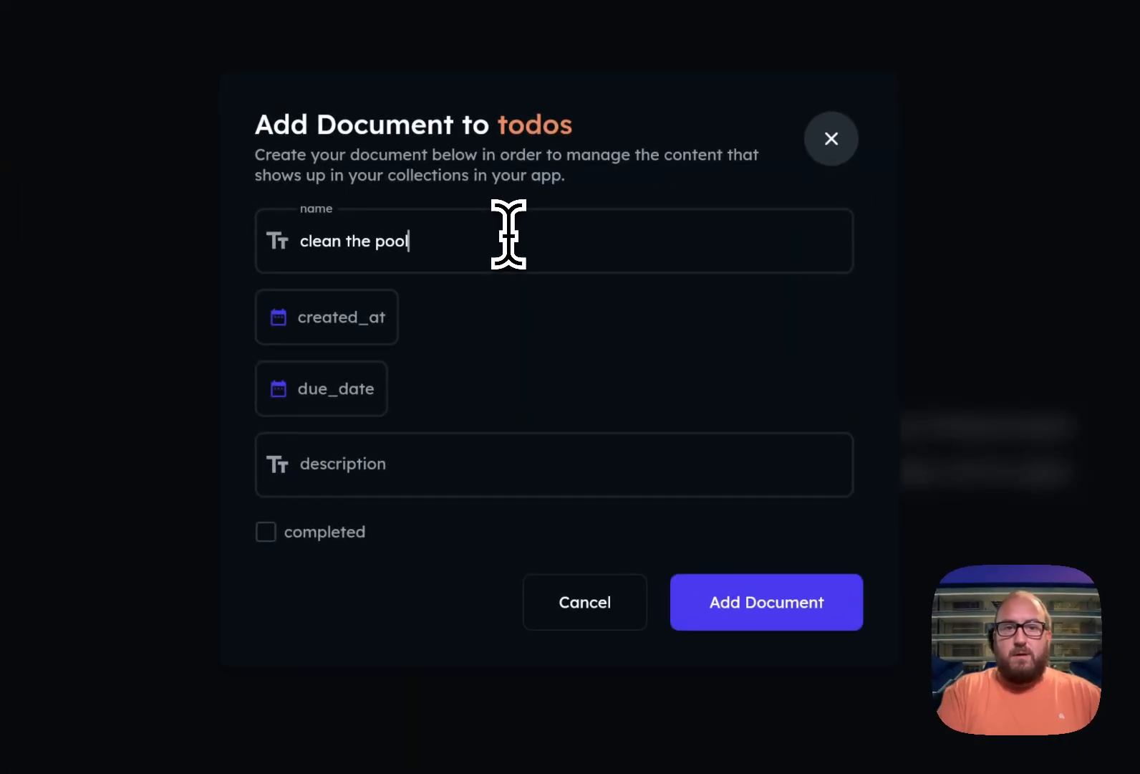
left_click(363, 337)
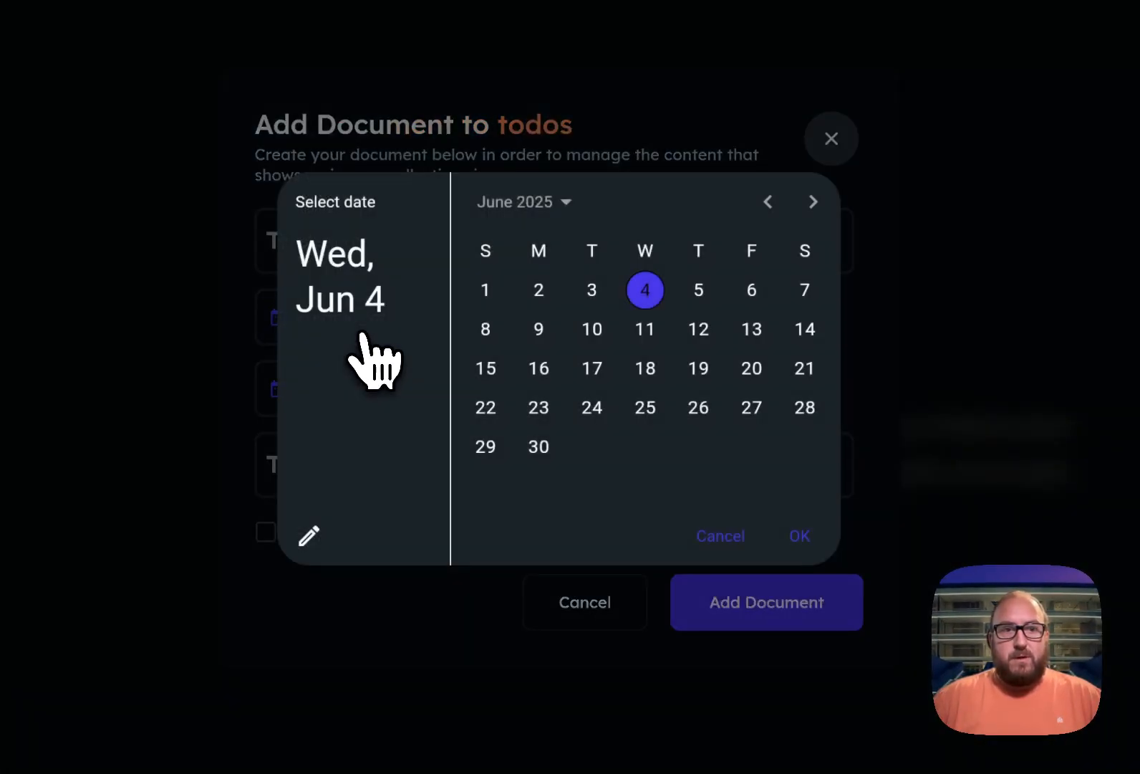
left_click(796, 535)
left_click(824, 535)
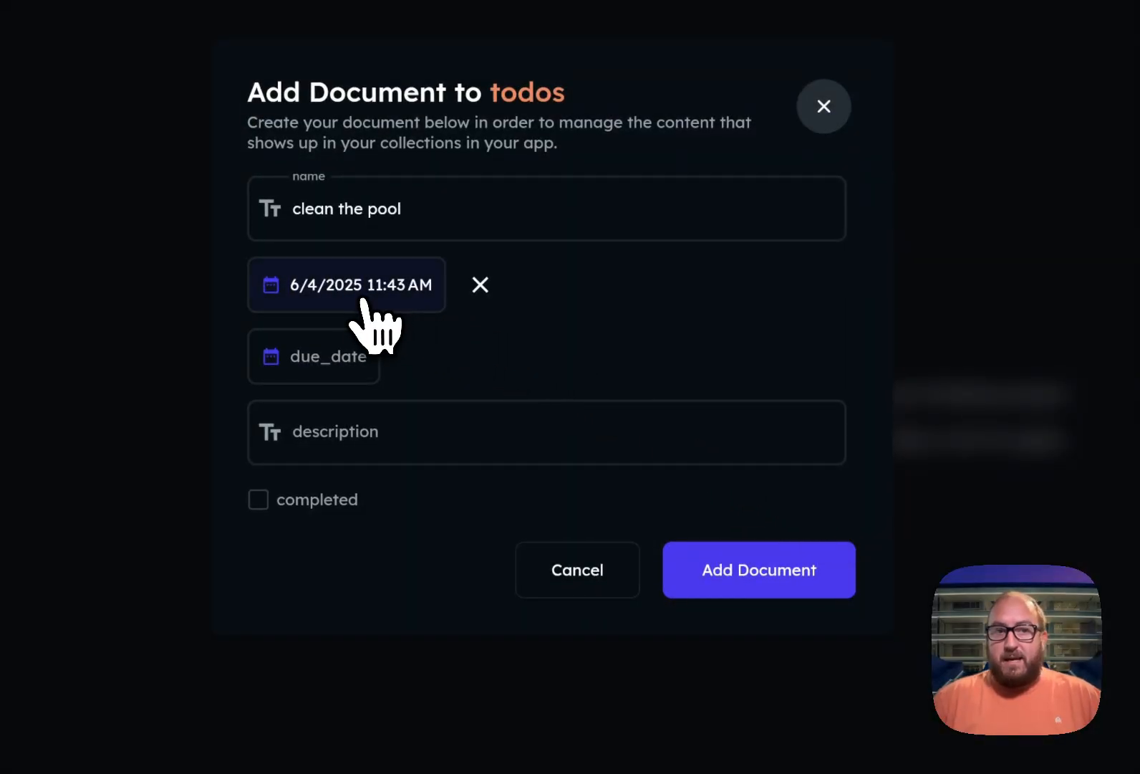
- Set due_date to 6/6/2025 11:43 AM and the description to "scrub walls and add chlorine", and submit the document
left_click(351, 362)
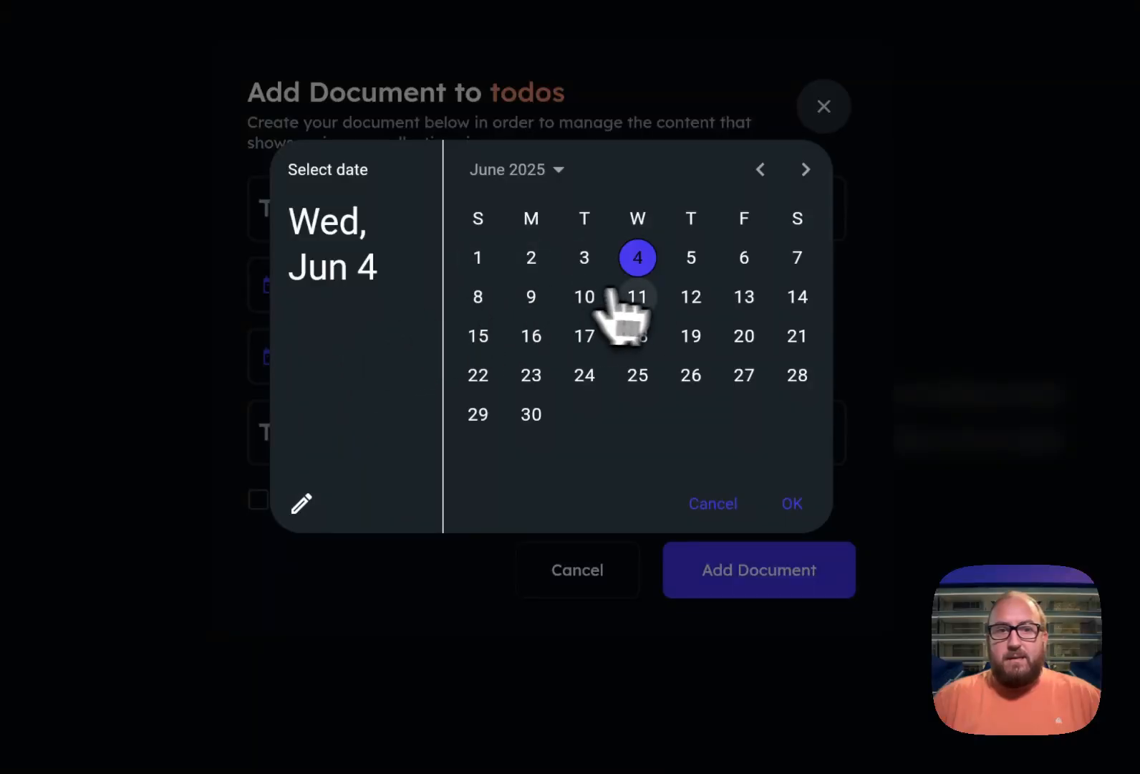
left_click(744, 260)
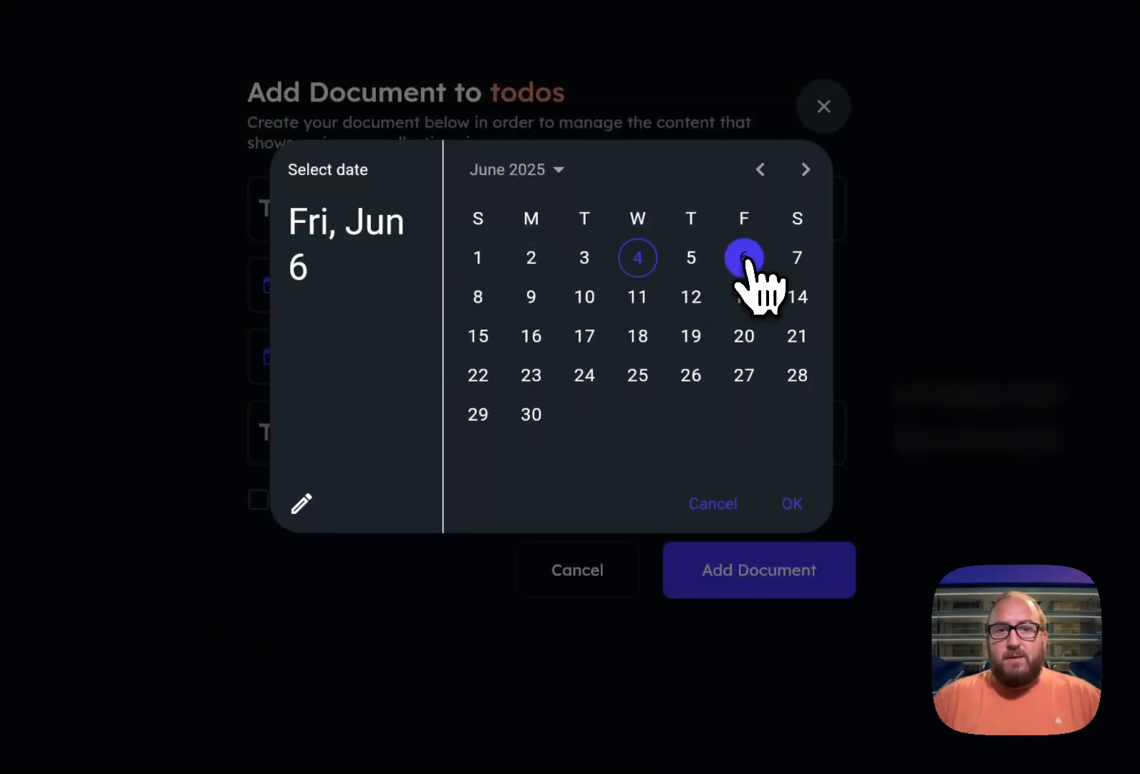
left_click(792, 503)
left_click(804, 506)
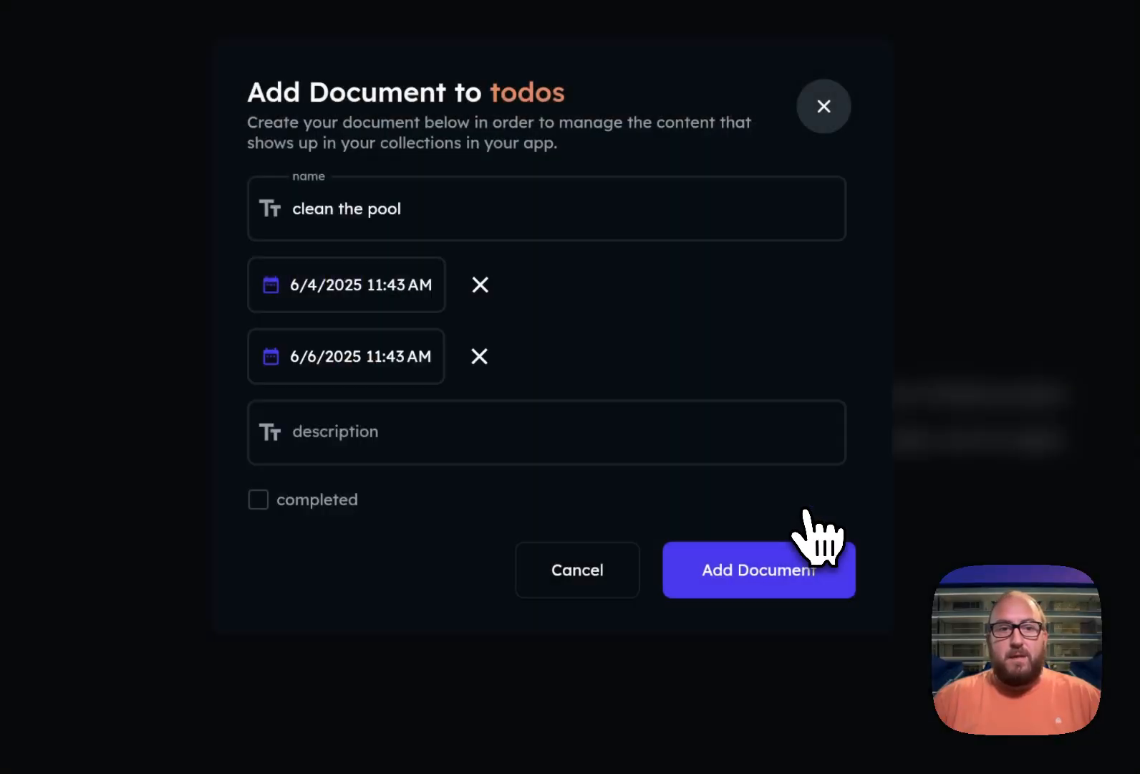
left_click(402, 451)
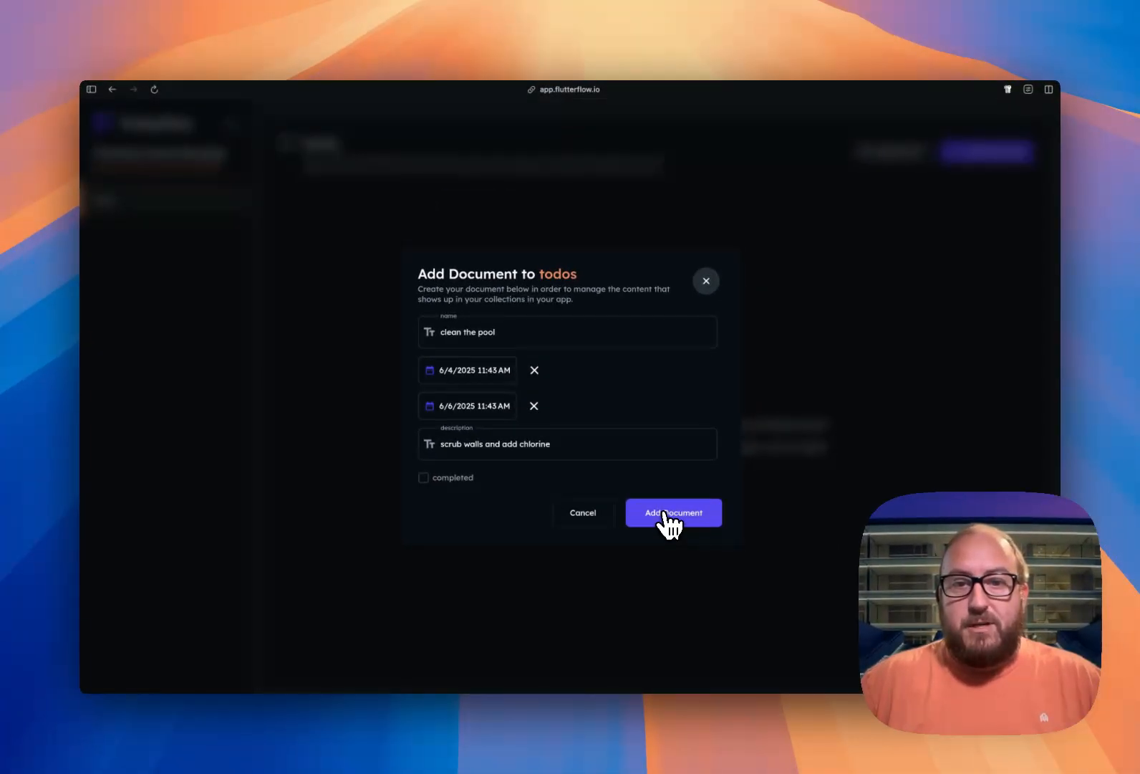
left_click(664, 511)
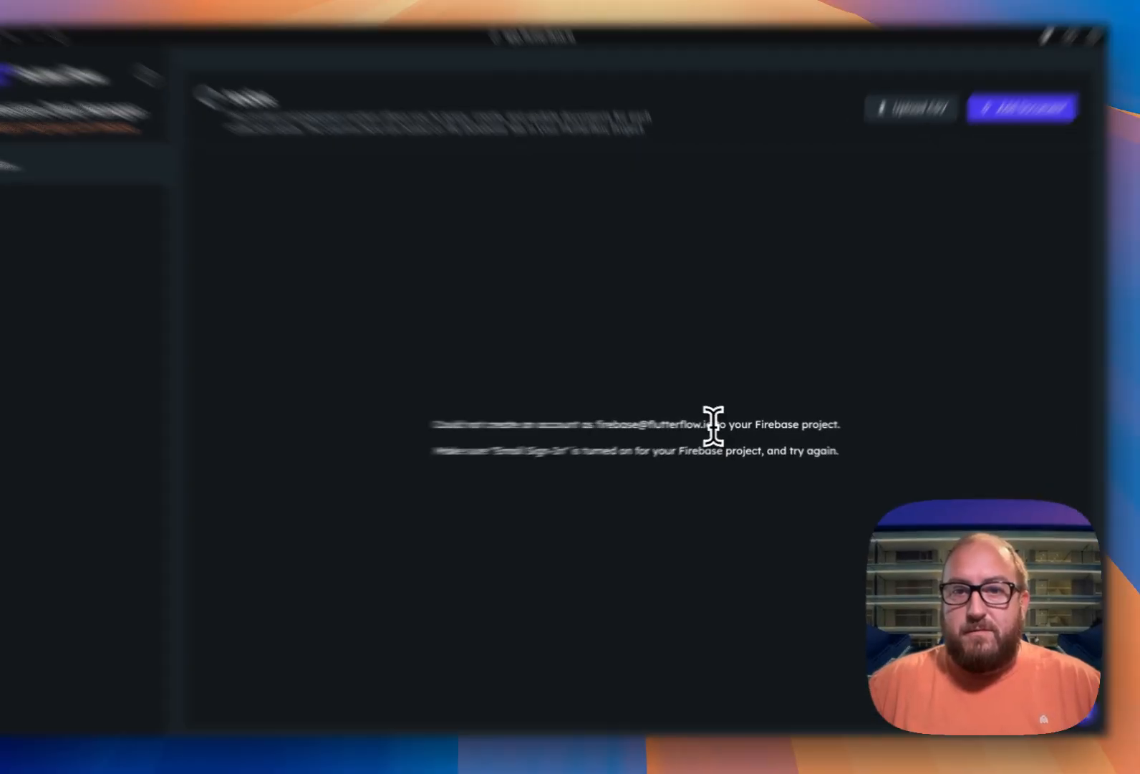
- Check the account named in the data manager error against the Firebase project's Users and permissions, and reread the error's sign-in requirement
left_click_drag(676, 423, 476, 430)
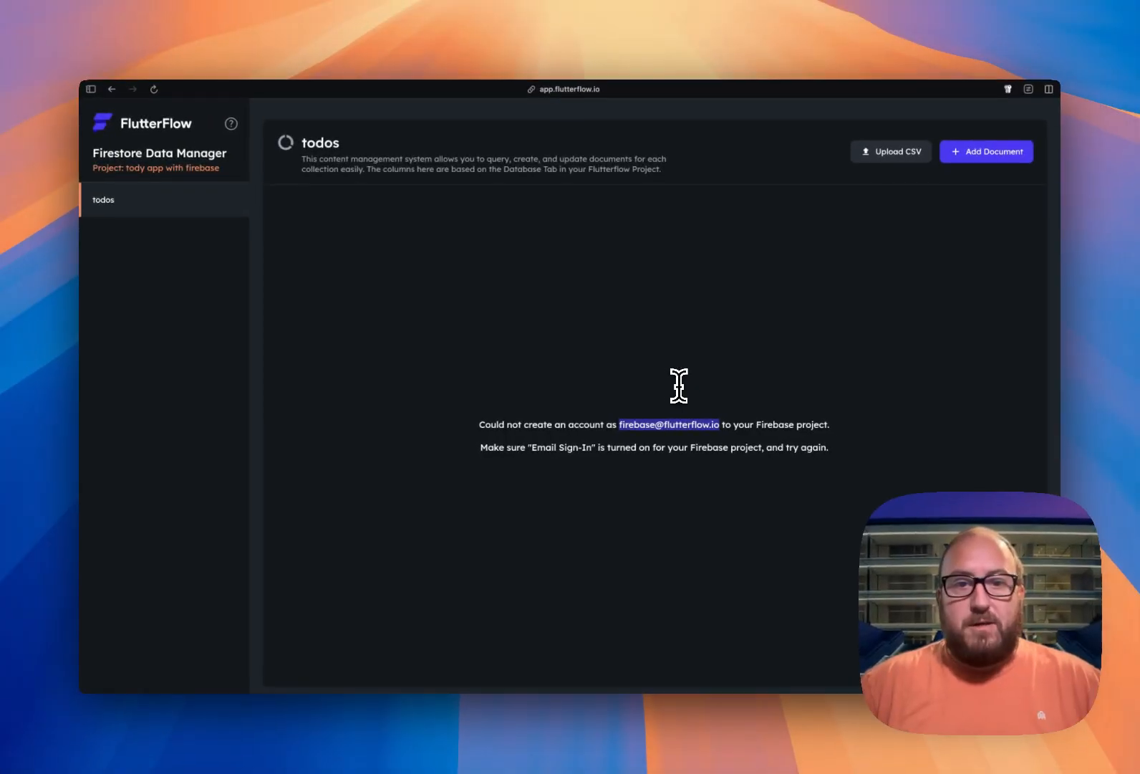
key("ctrl+Tab")
key("ctrl+Tab")
key("ctrl+Tab")
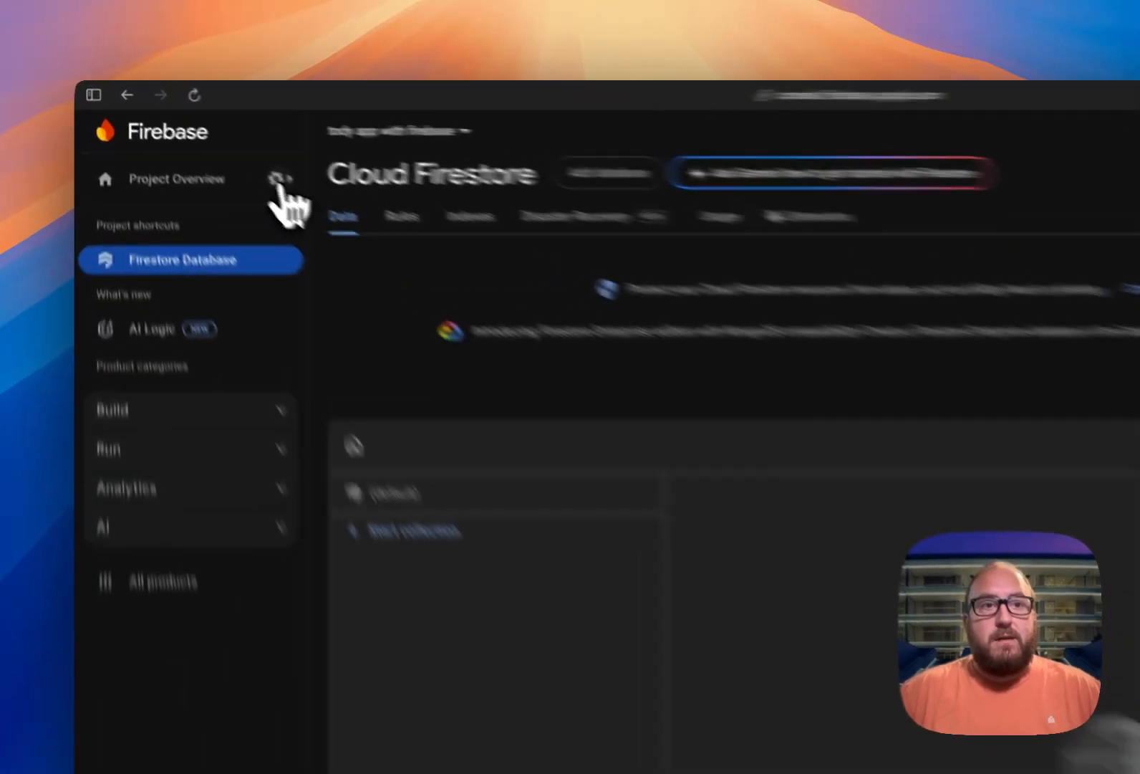
left_click(206, 142)
left_click(405, 249)
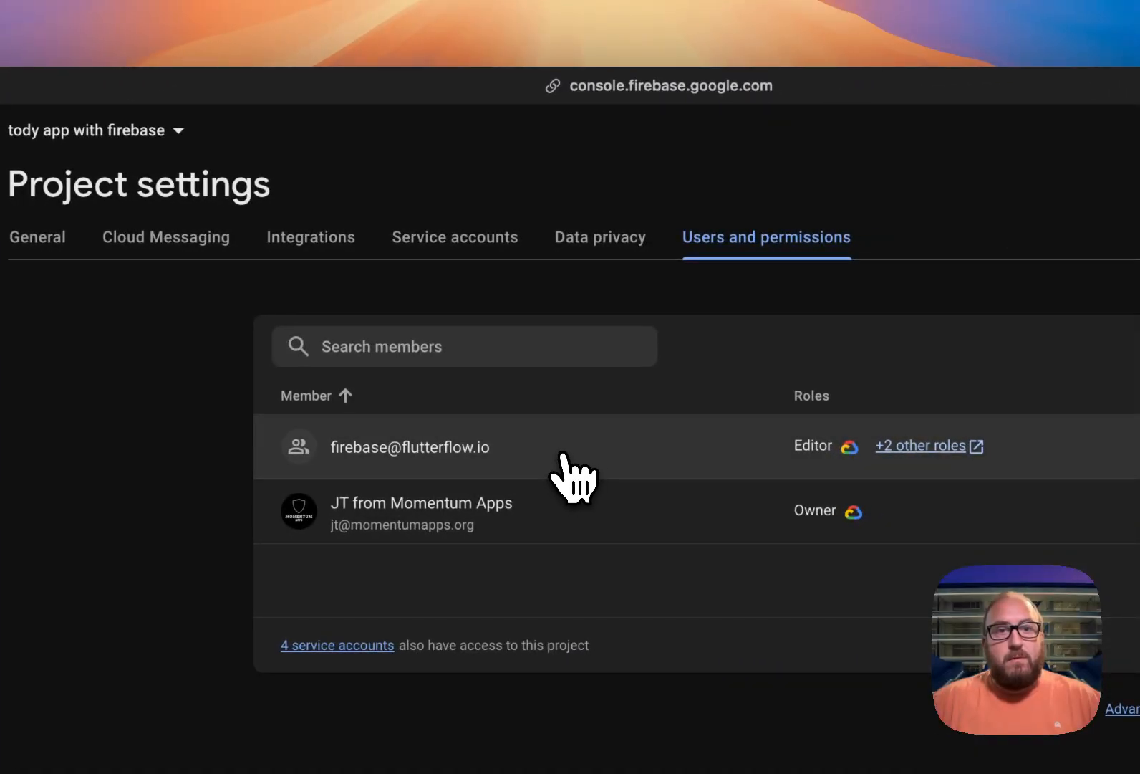
left_click_drag(560, 453, 339, 464)
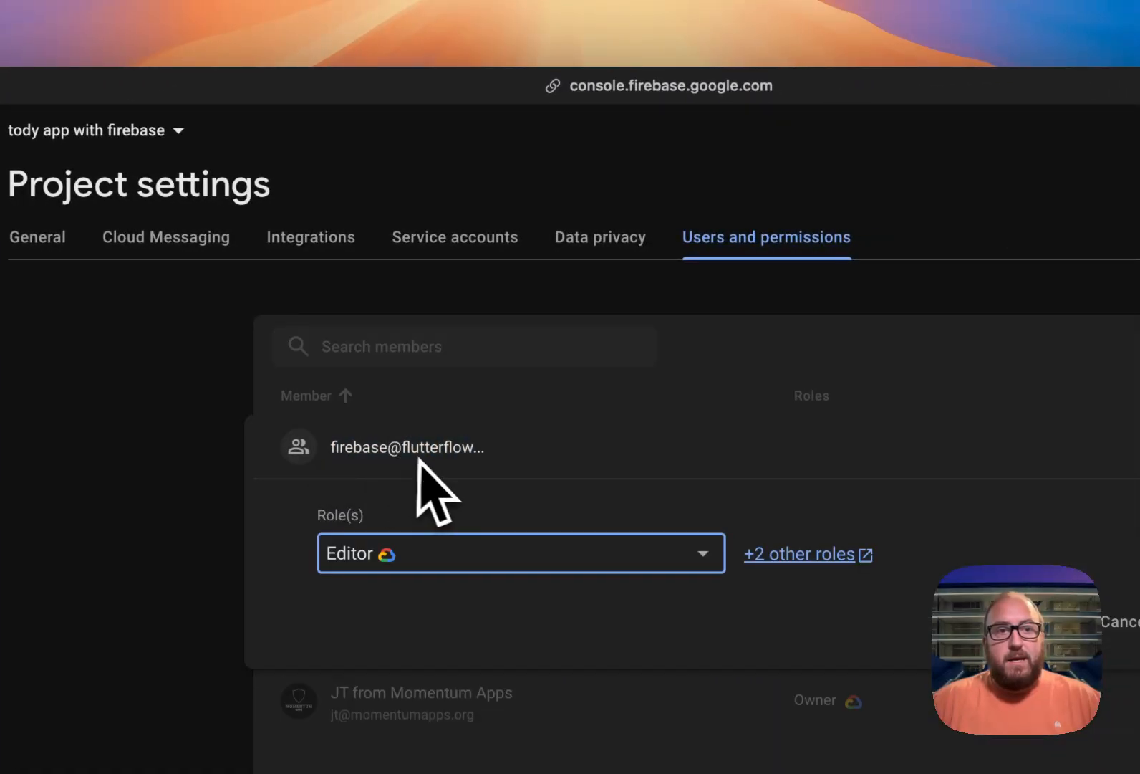
key("super+Tab")
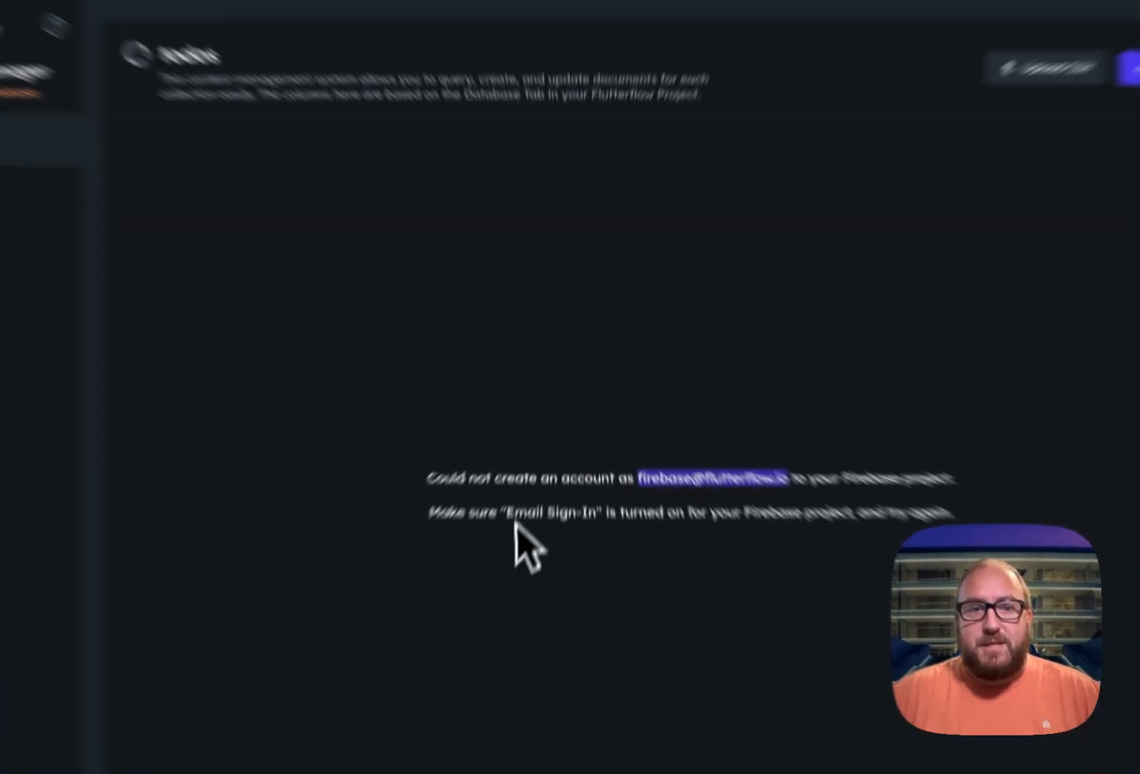
left_click_drag(531, 449, 584, 452)
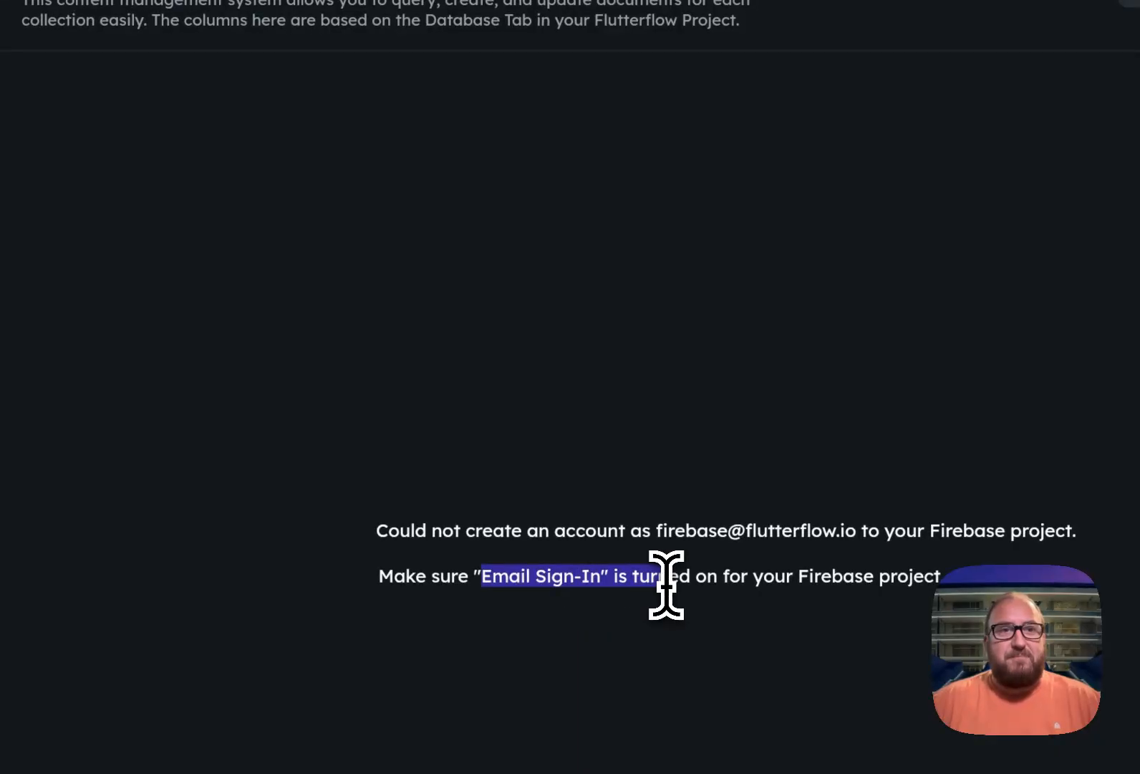
- Set up Authentication in the Firebase project, enabling the Email/Password sign-in provider and saving it
key("super+Tab")
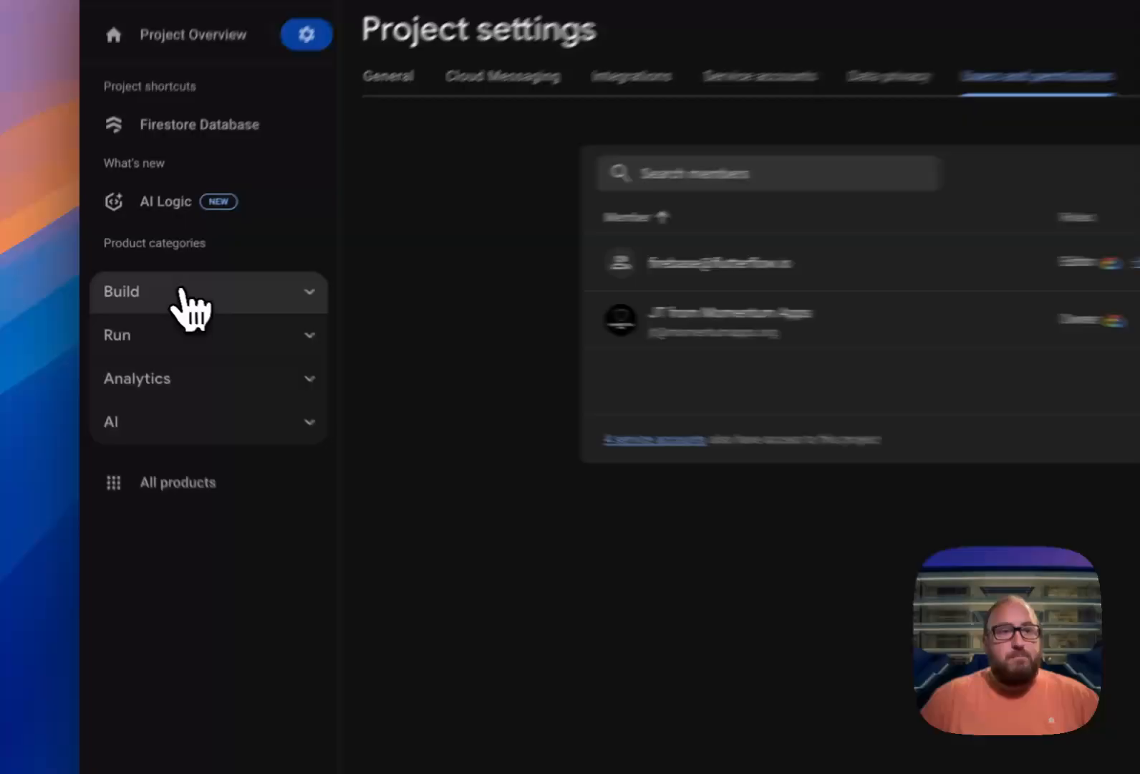
left_click(137, 286)
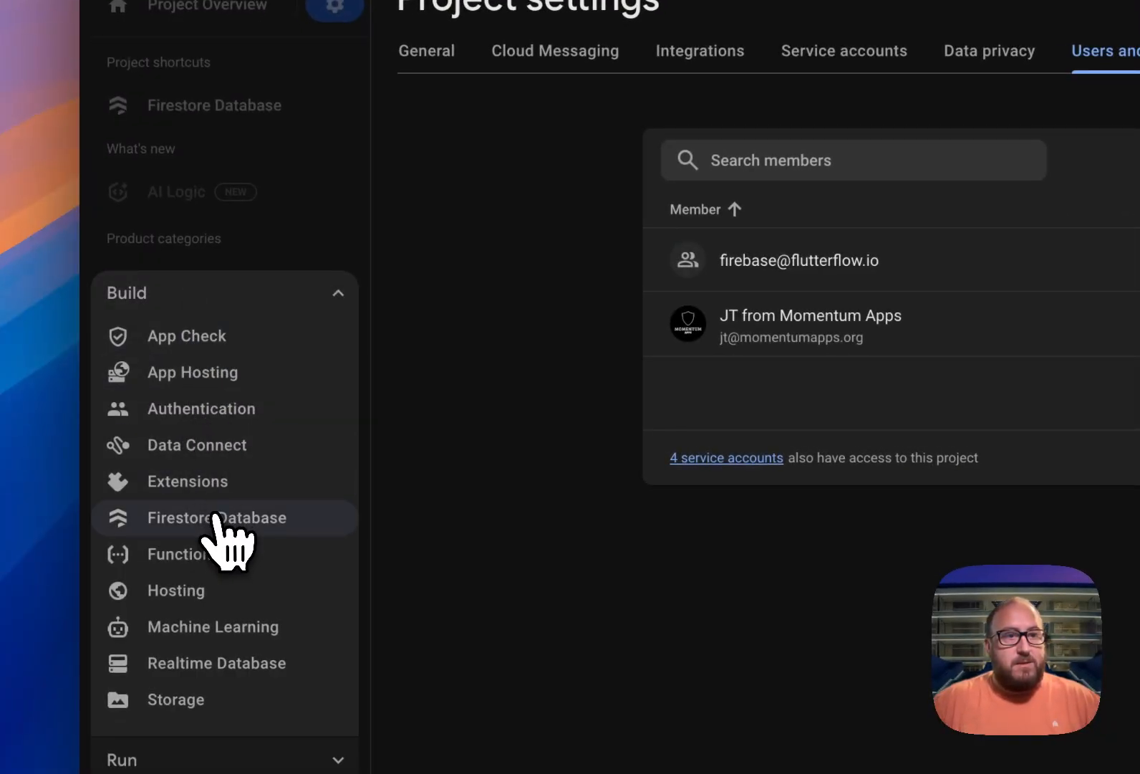
left_click(215, 419)
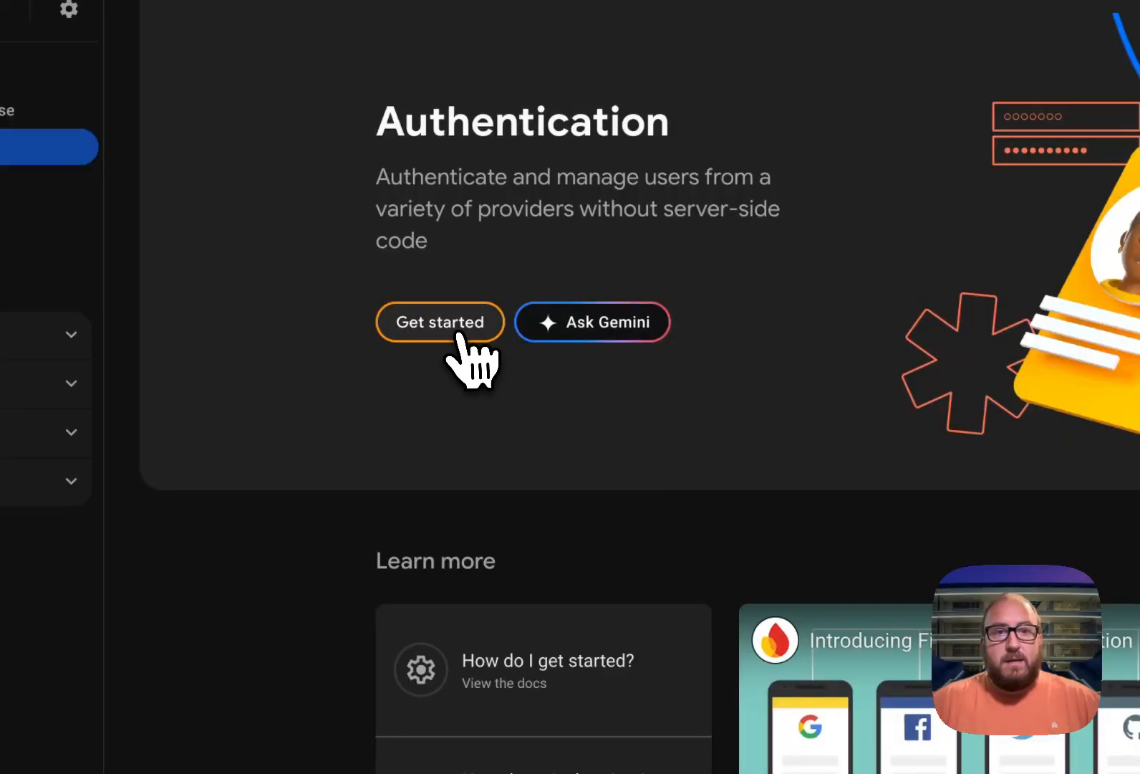
left_click(456, 331)
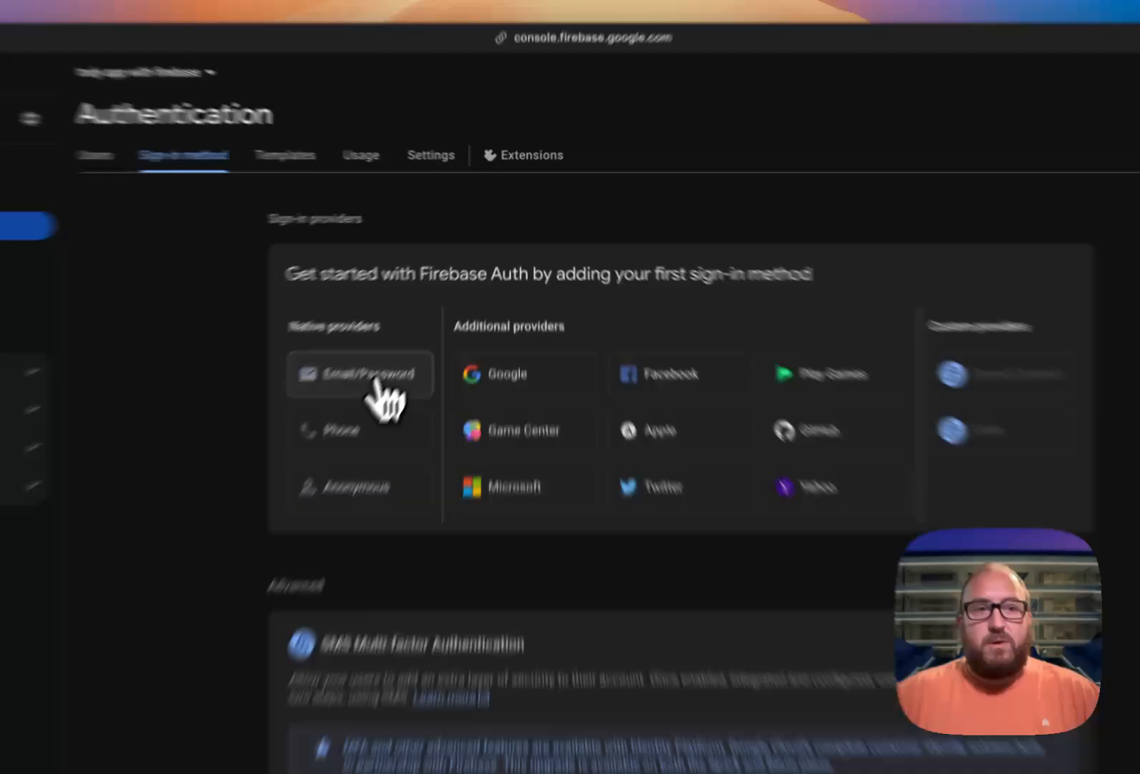
left_click(432, 316)
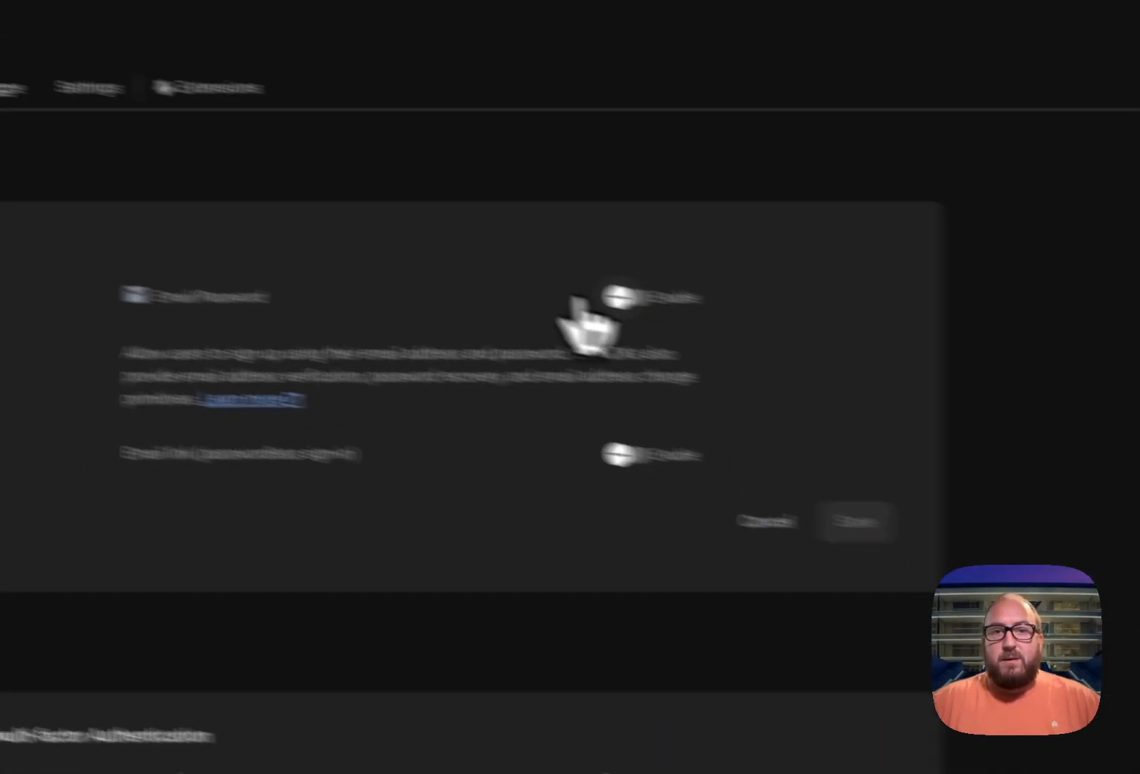
left_click(610, 297)
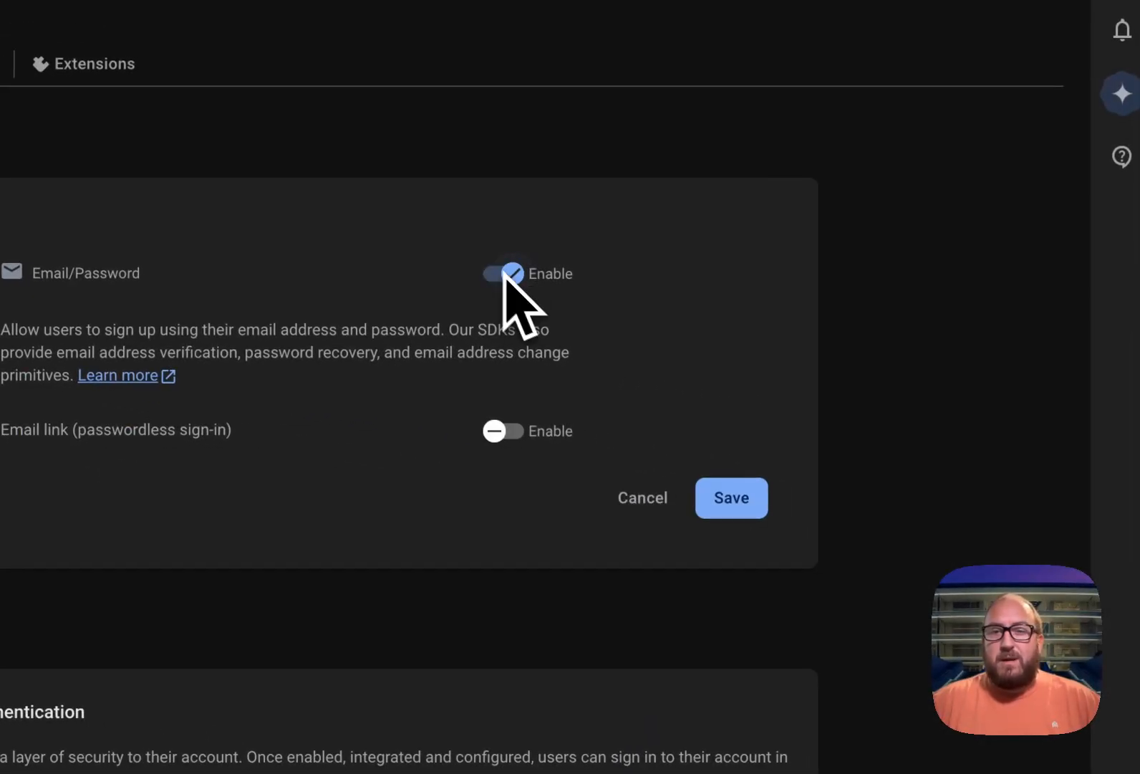
left_click(726, 514)
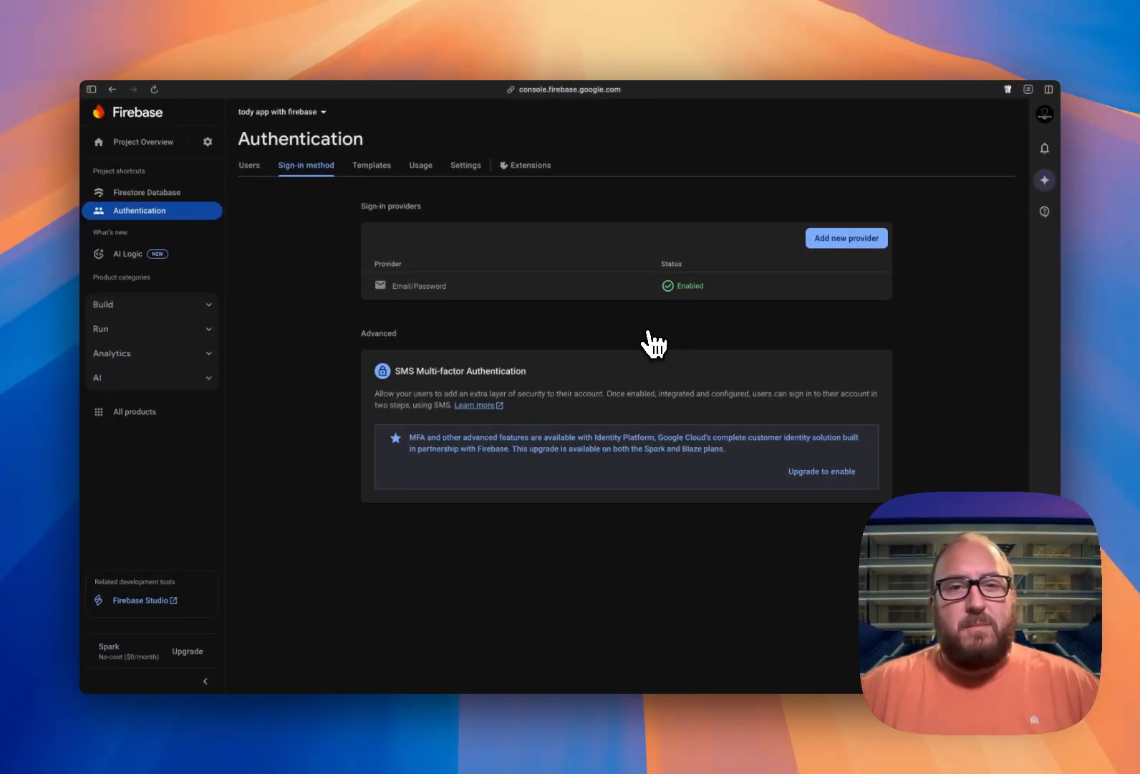
- Reload the Firestore Data Manager and update the "clean the pool" document with completed set to false
key("alt+Tab")
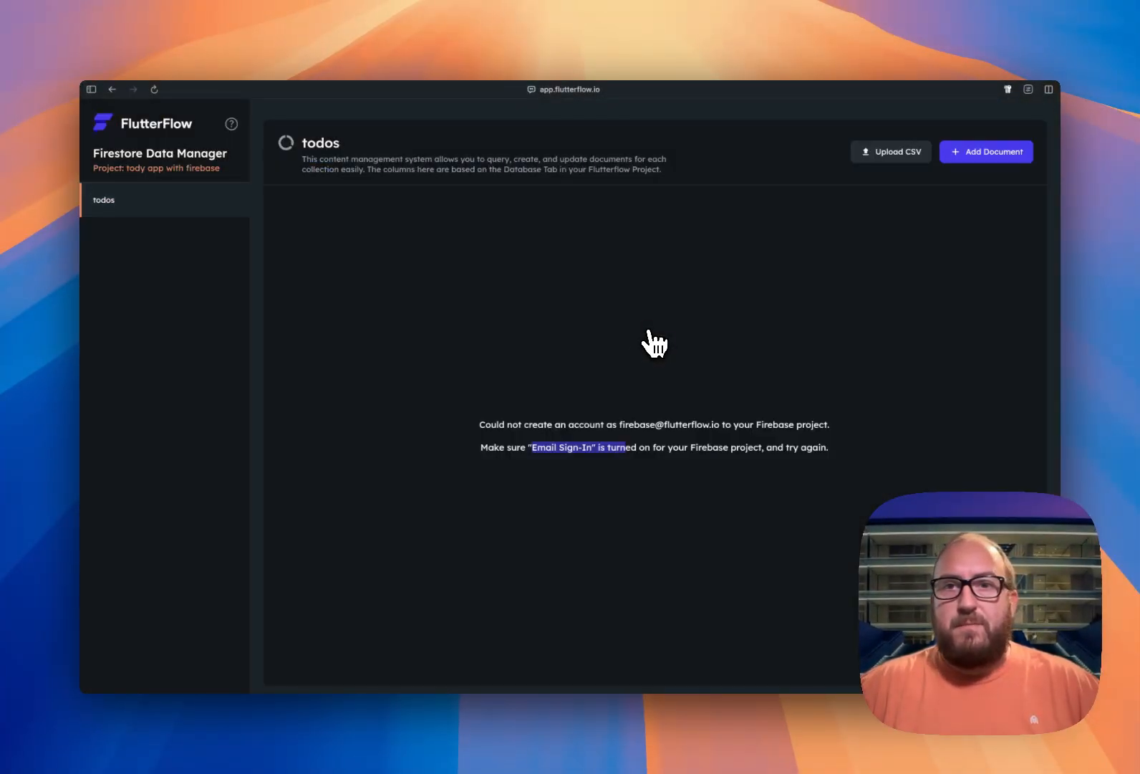
key("super+r")
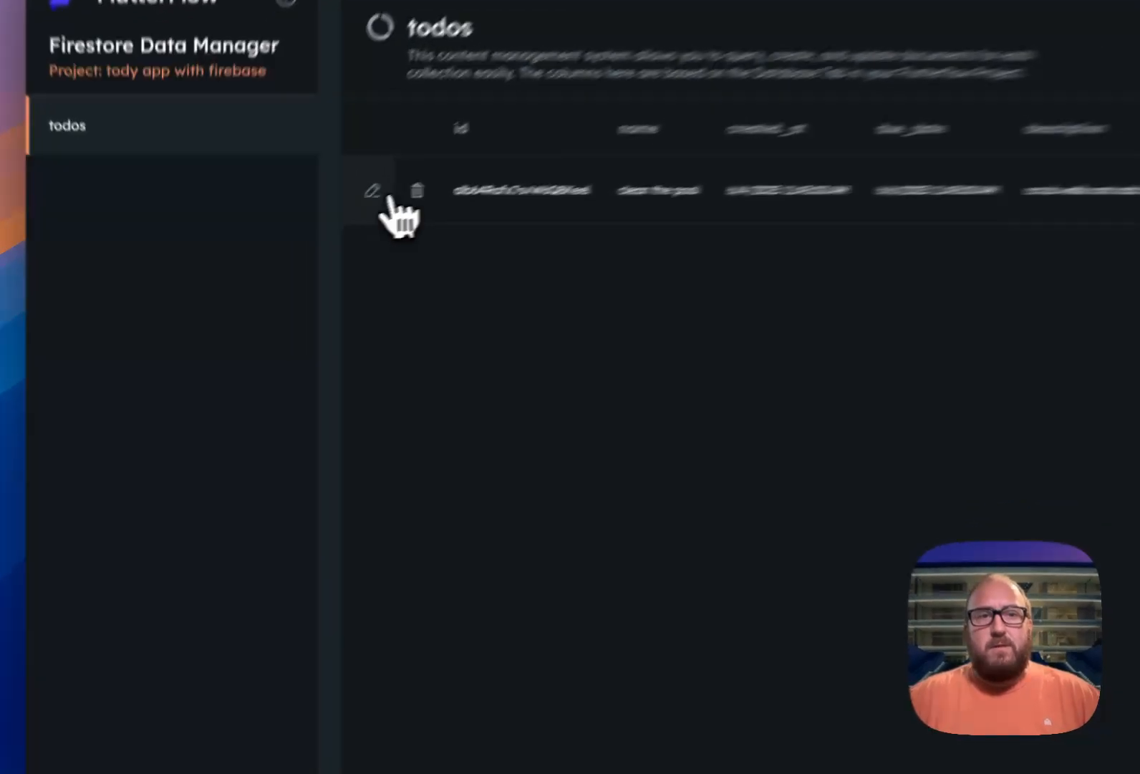
left_click(372, 190)
left_click(635, 655)
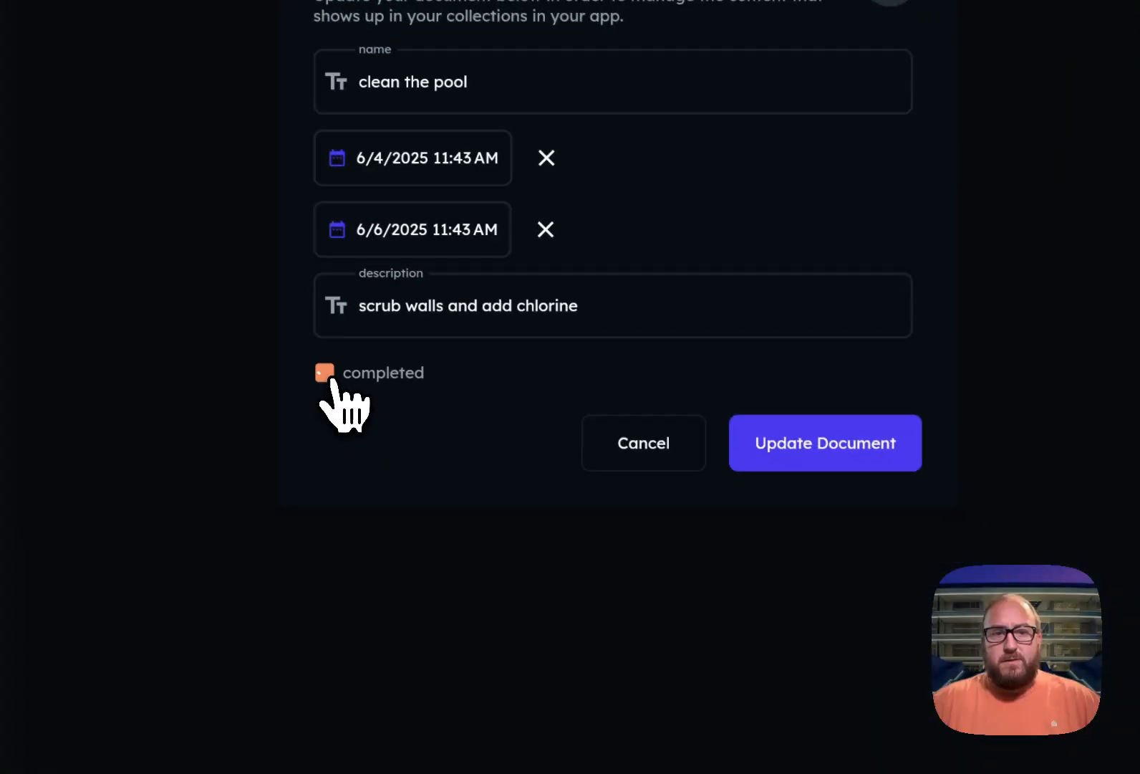
left_click(320, 368)
left_click(795, 453)
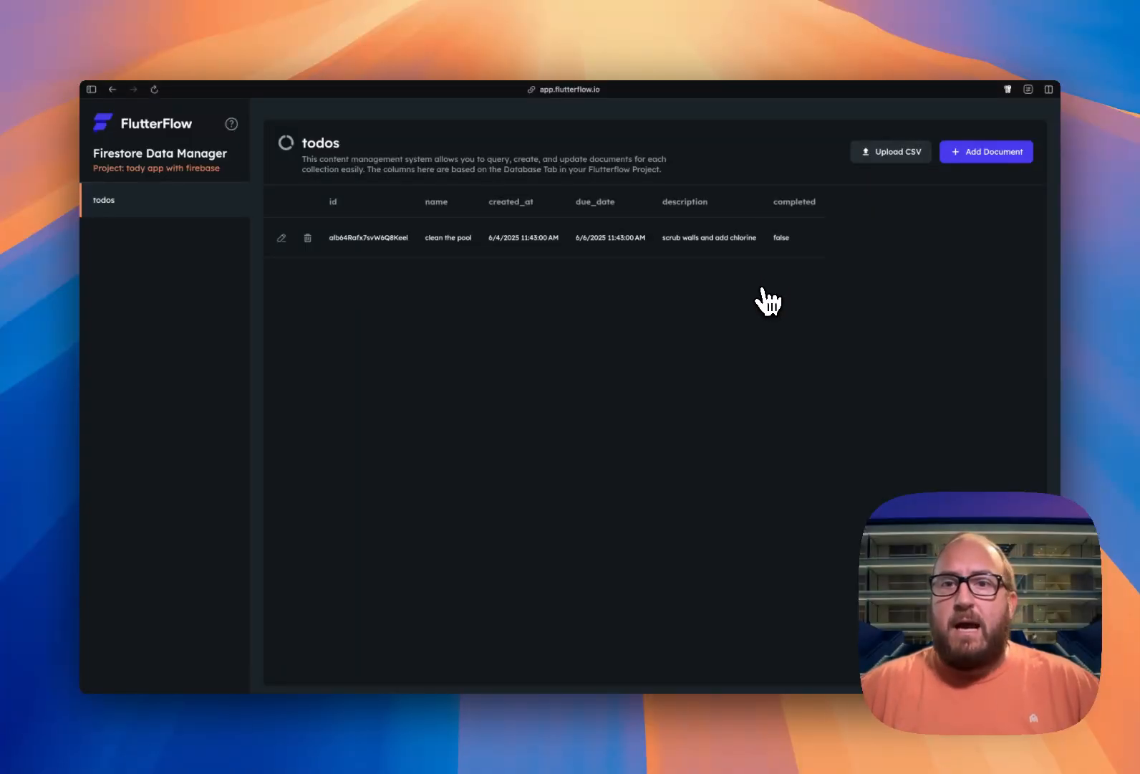
- Switch to the app's test session, reload it, and compare the list with the todos document in the data manager
key("ctrl+Tab")
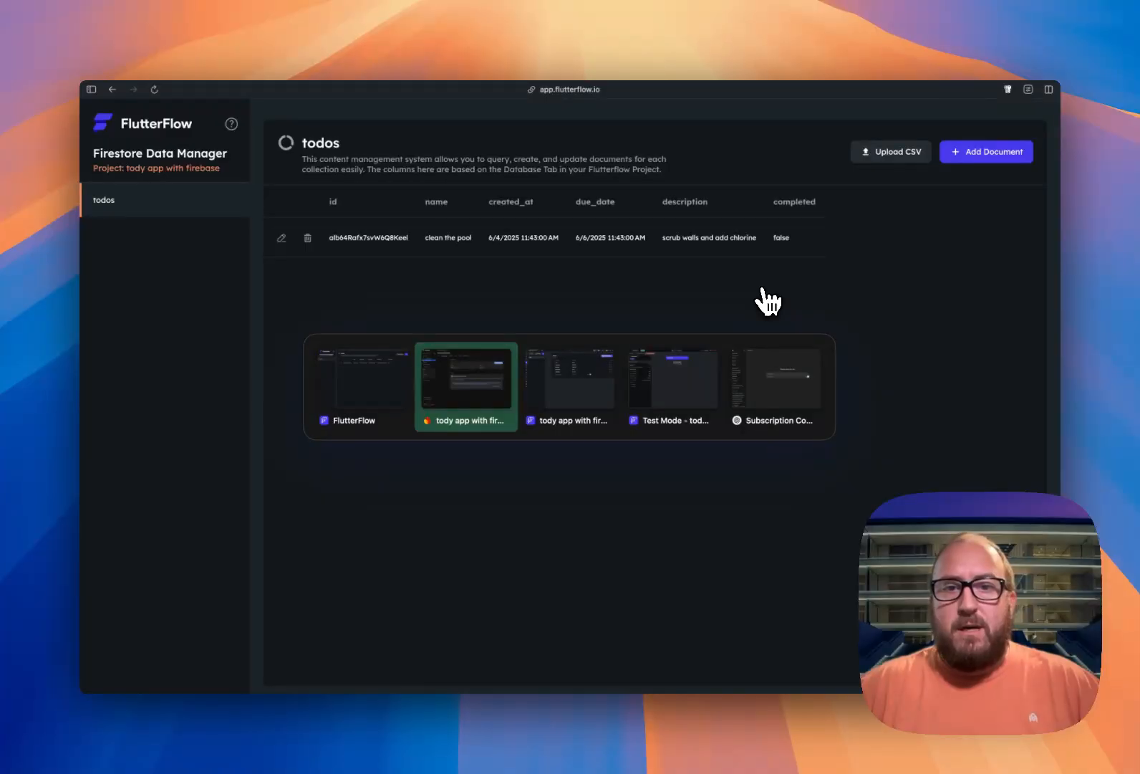
key("ctrl+Tab")
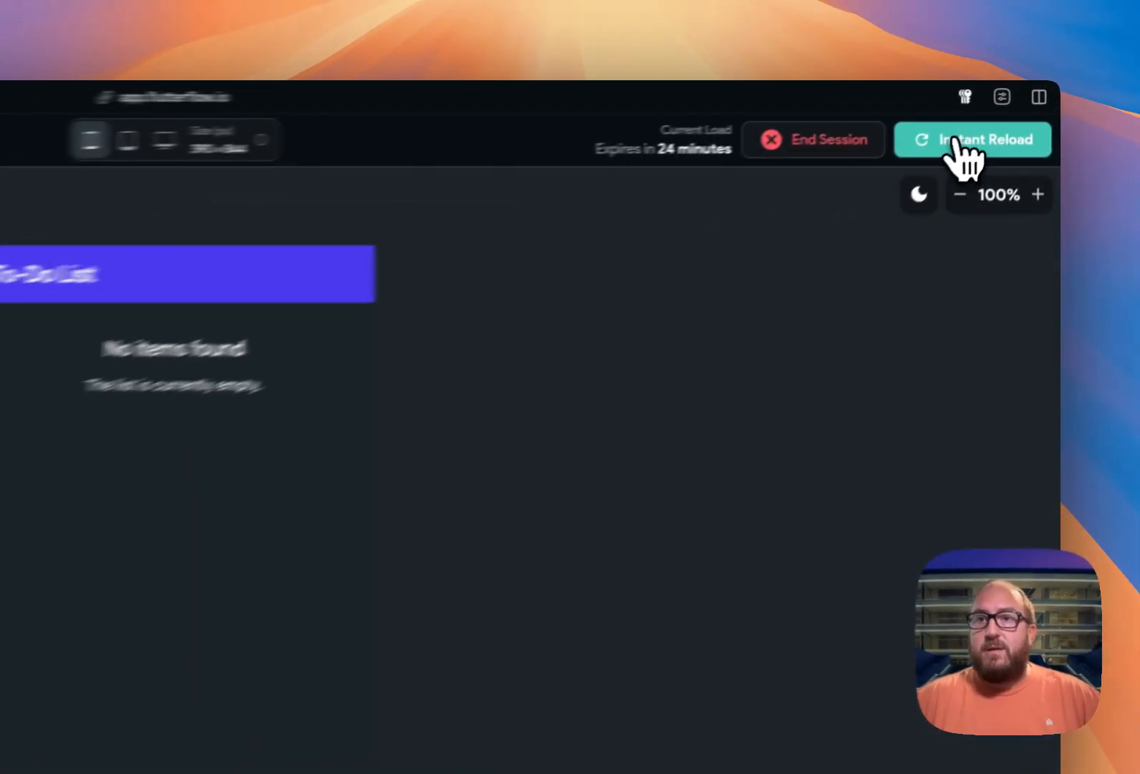
left_click(1002, 113)
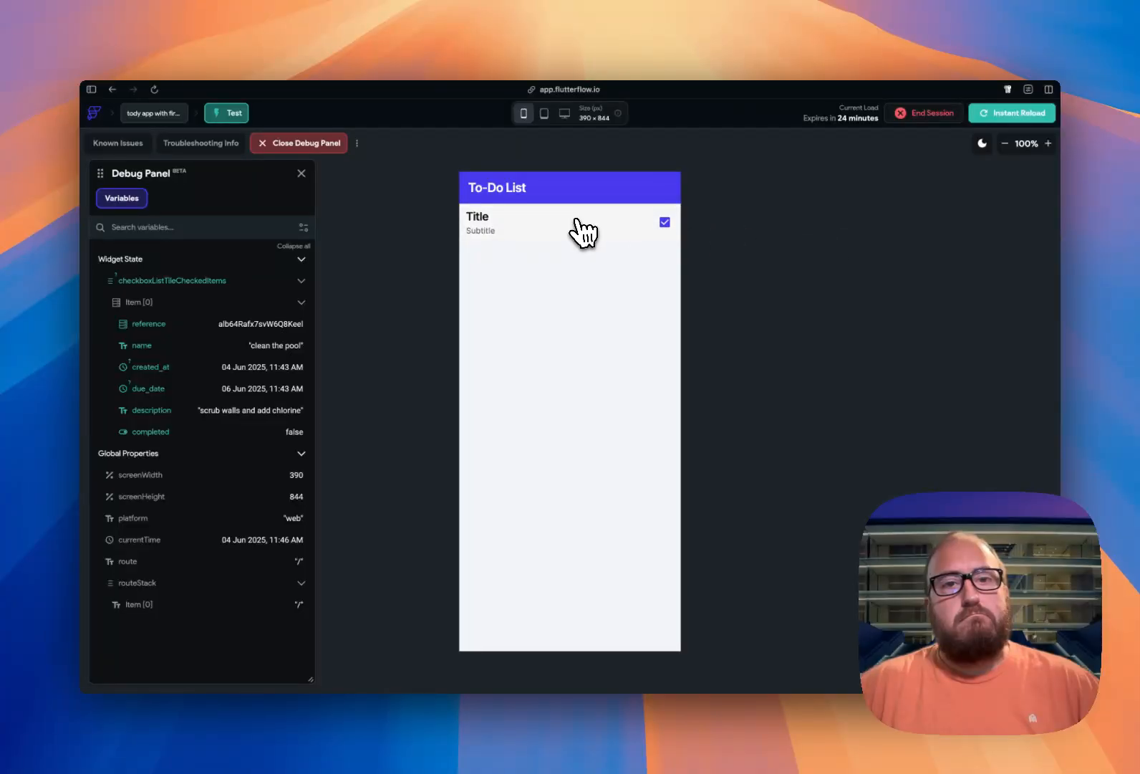
key("alt+Tab")
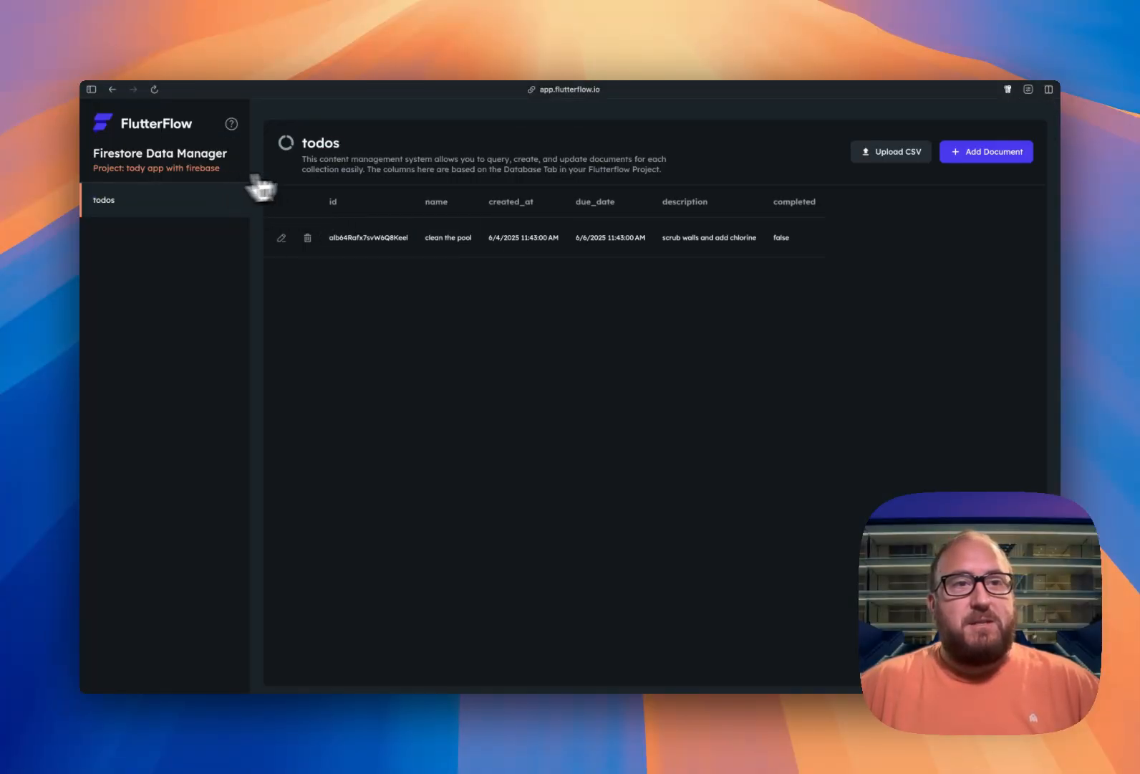
key("alt+Tab")
- Back in the HomePage widget tree, bind the CheckboxListTile's initial checkbox value to the todos document's completed field
key("alt+Tab")
key("Tab")
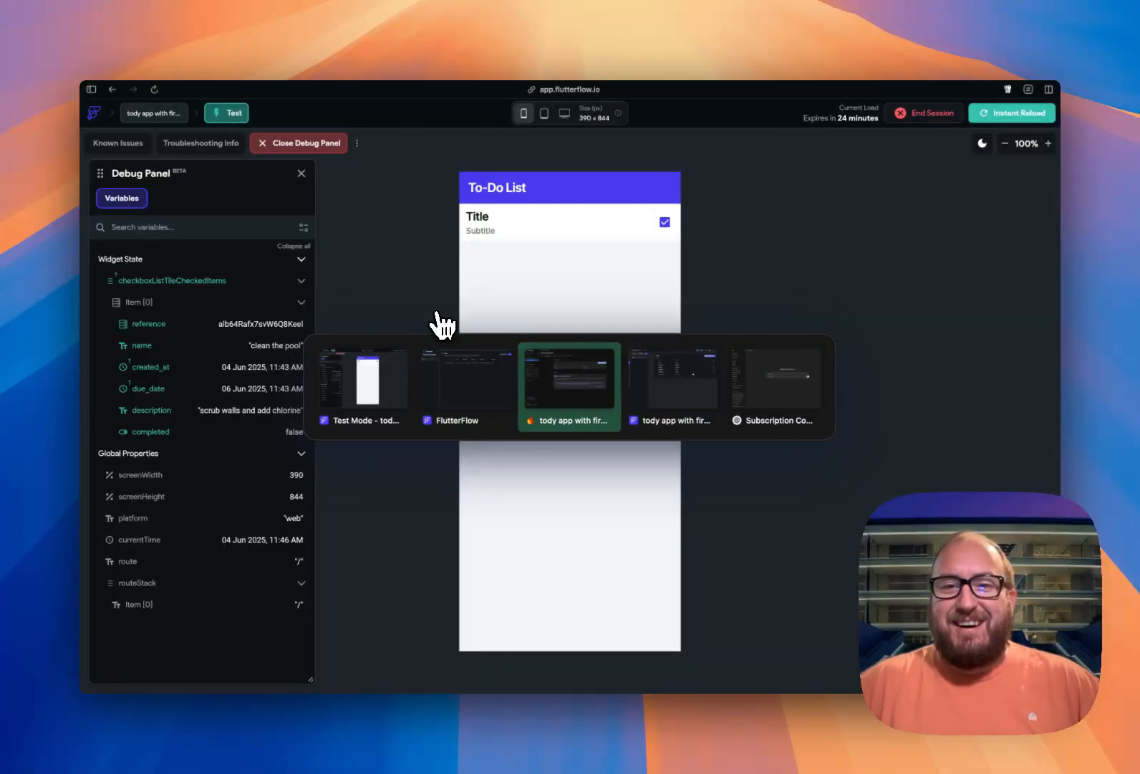
key("Tab")
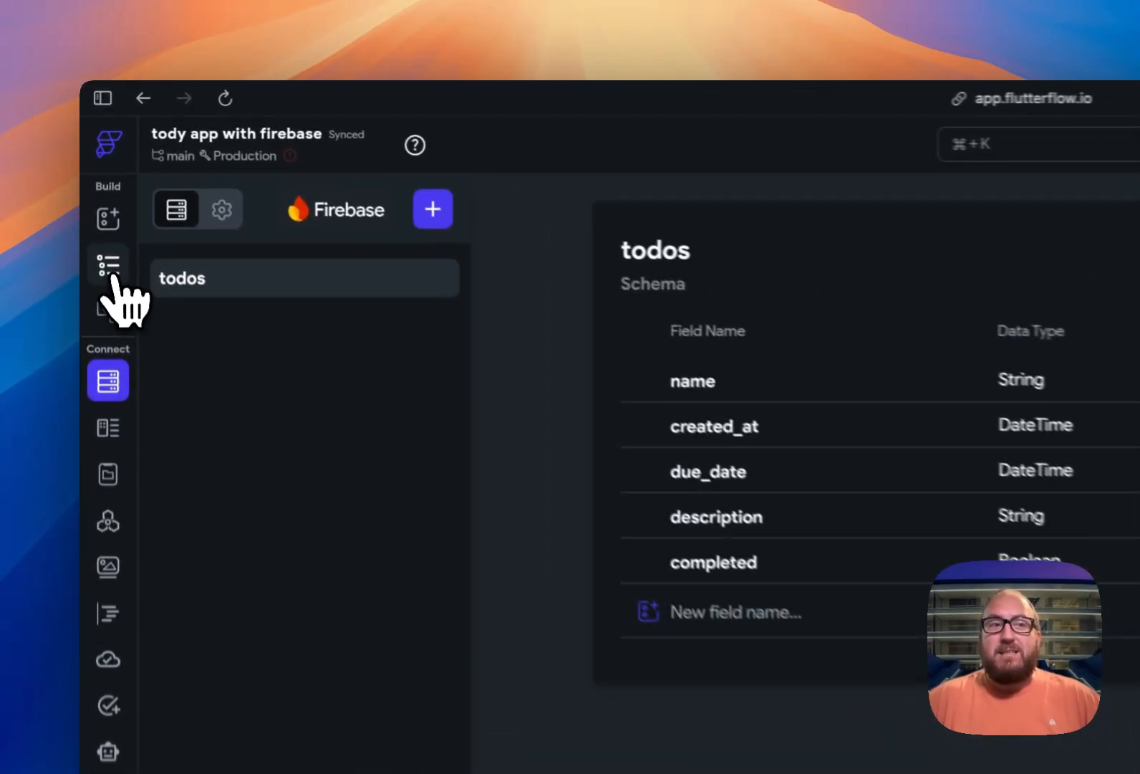
left_click(94, 175)
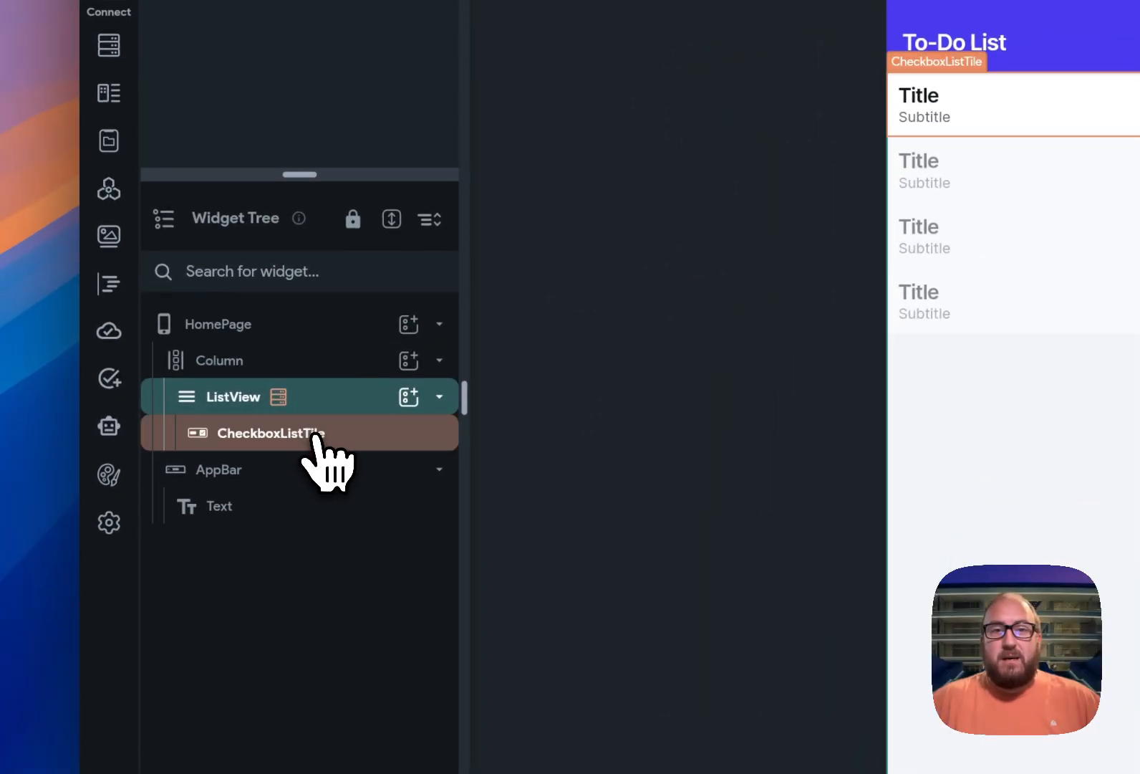
left_click(319, 438)
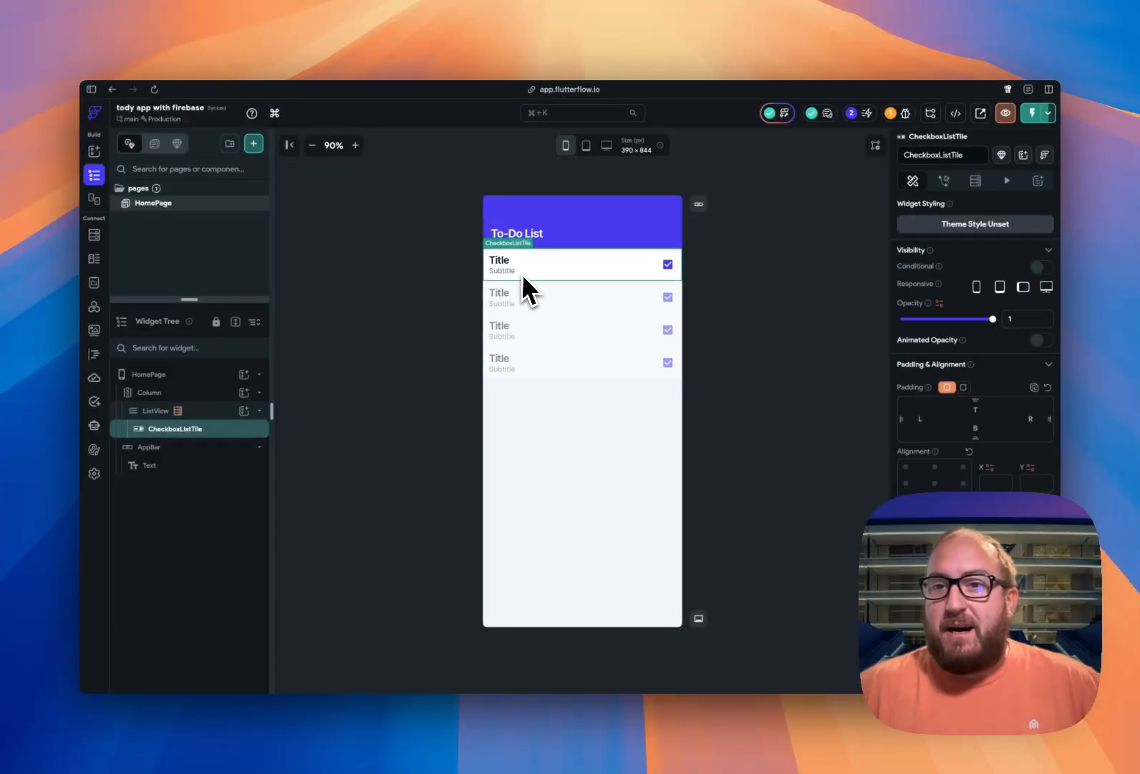
scroll(931, 402, "down", 6)
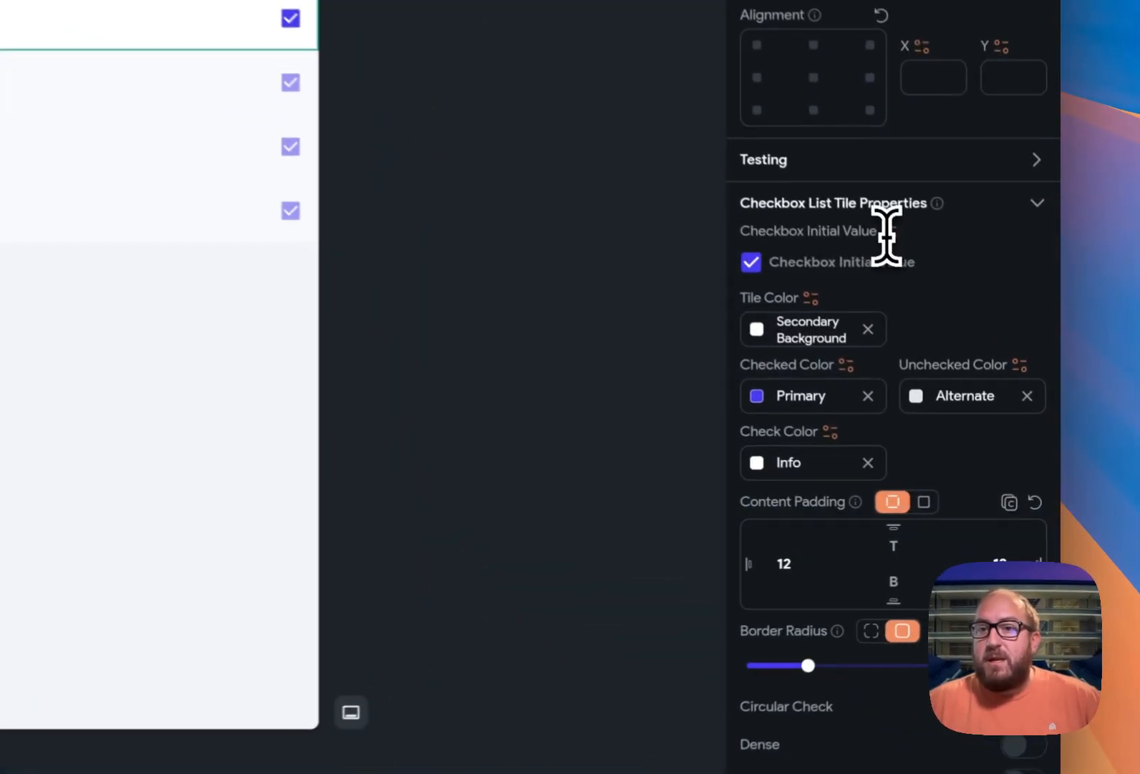
left_click(972, 373)
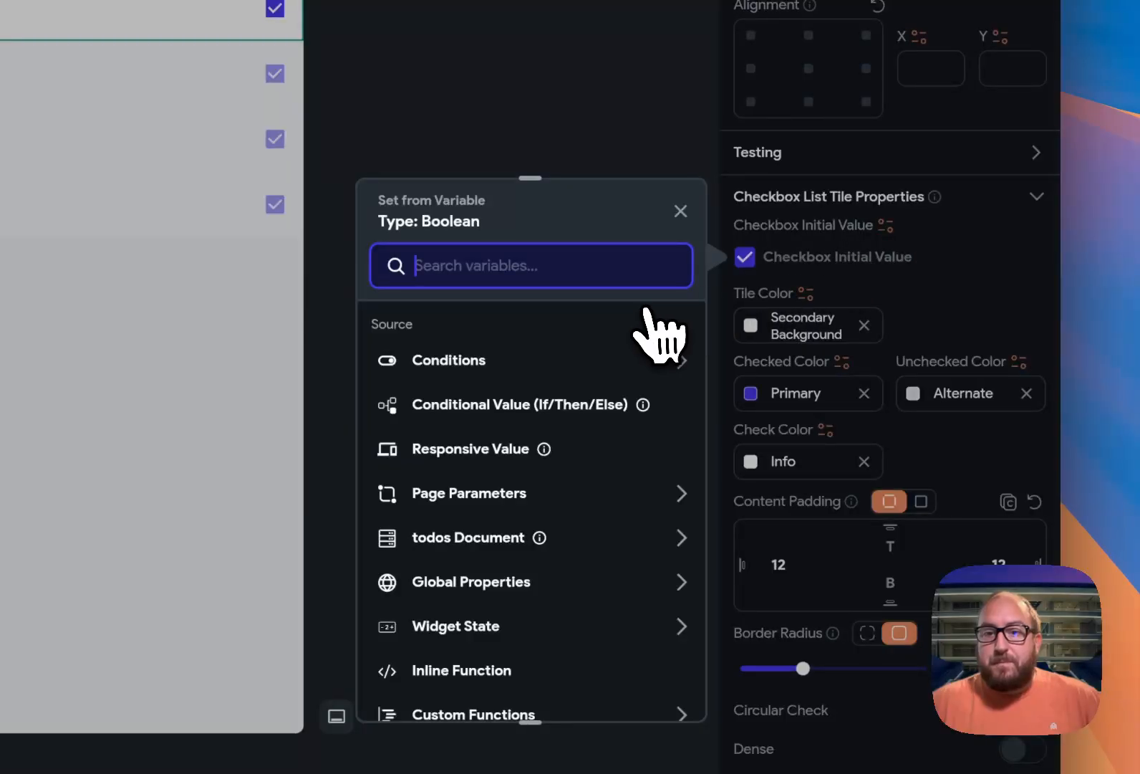
scroll(502, 470, "down", 1)
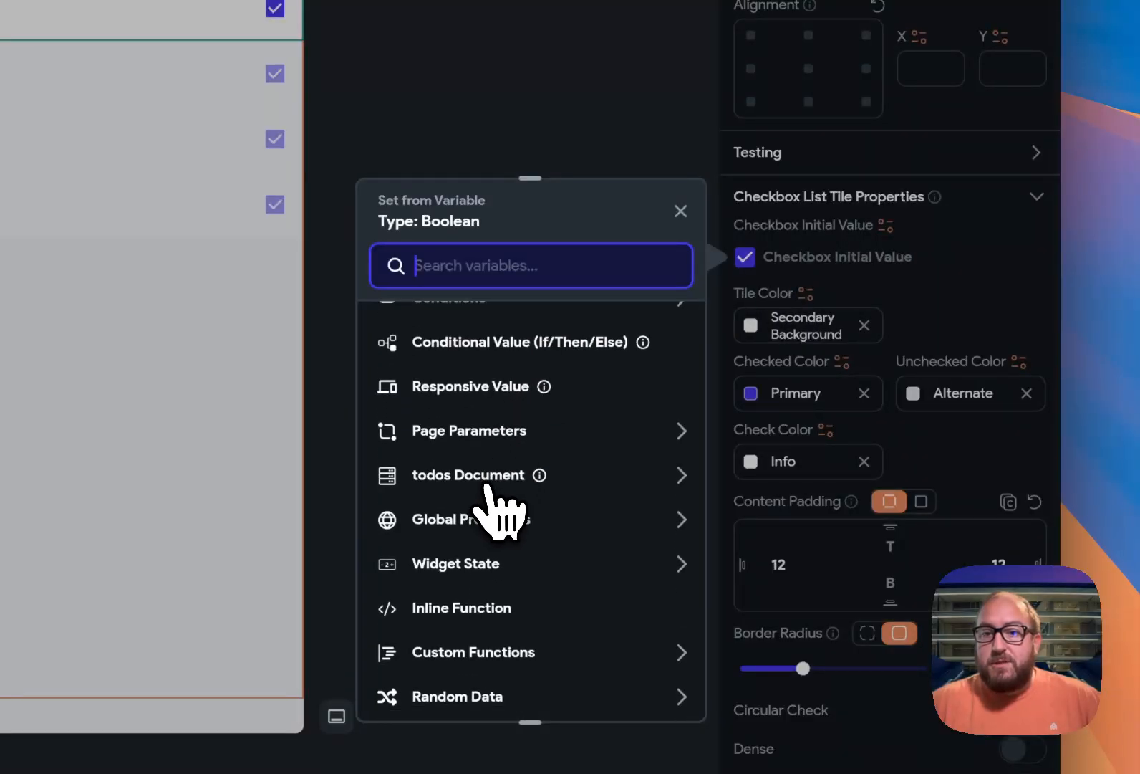
left_click(493, 475)
scroll(492, 502, "down", 3)
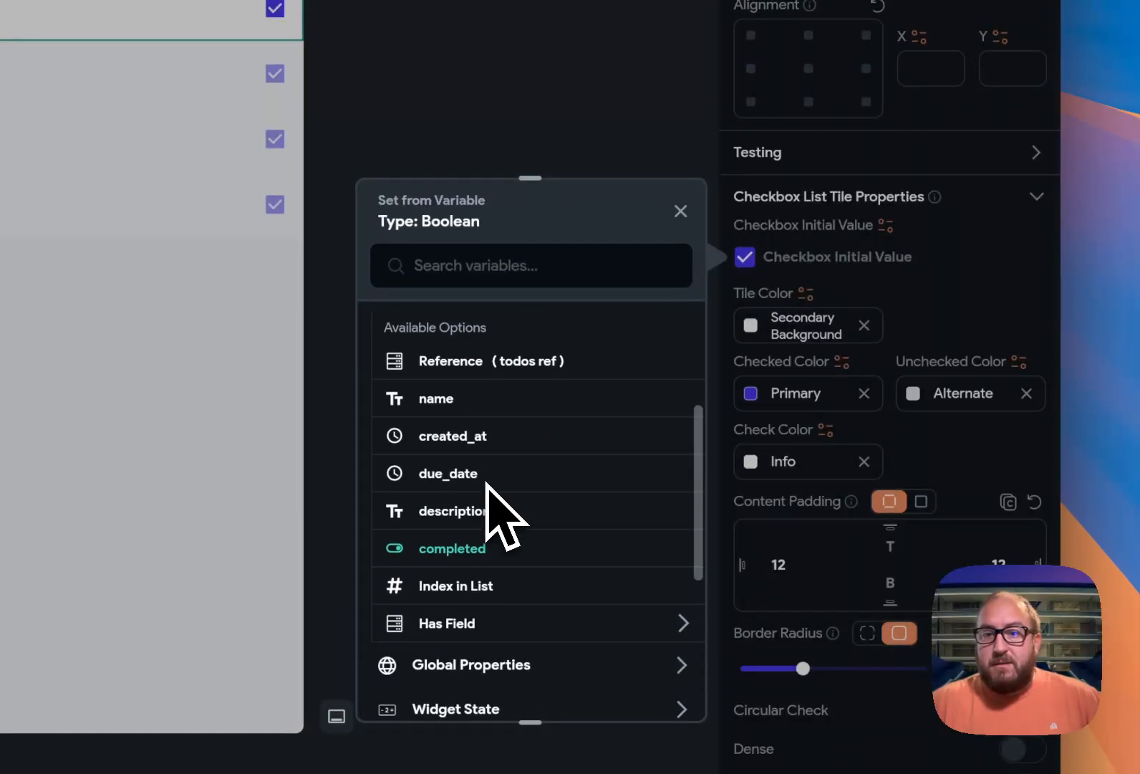
left_click(466, 549)
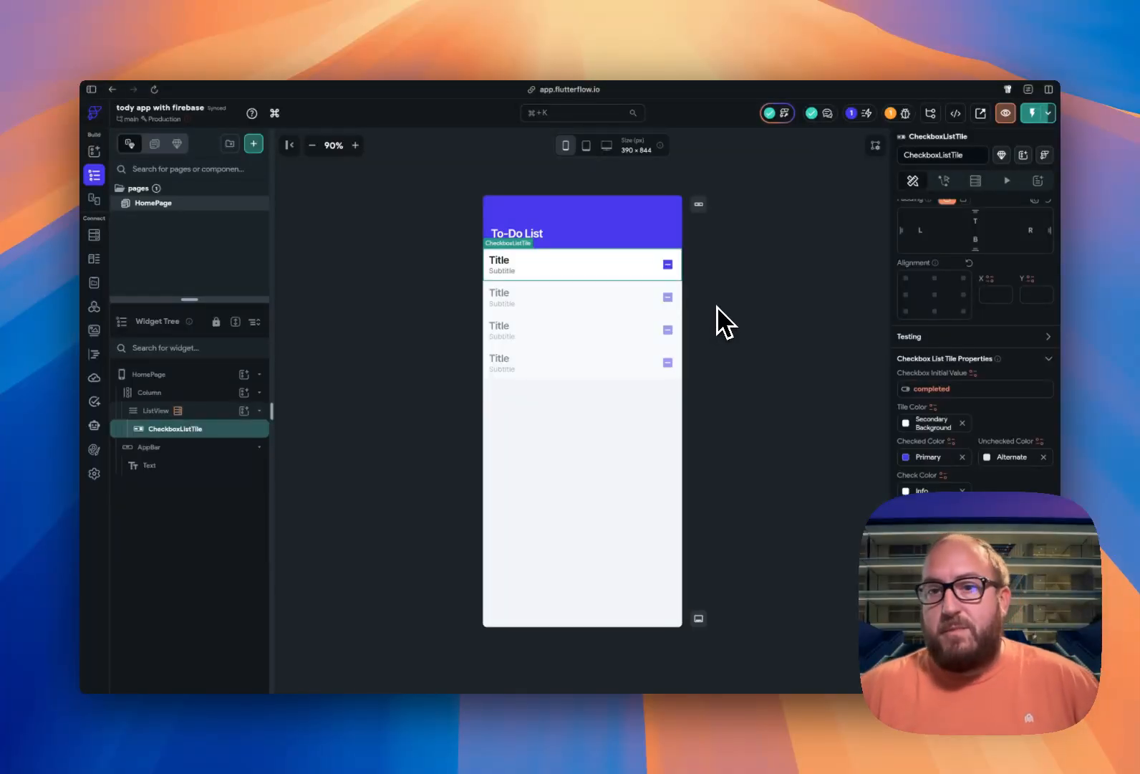
- Bind the CheckboxListTile's title text to the name field of the todos document
scroll(992, 430, "up", 5)
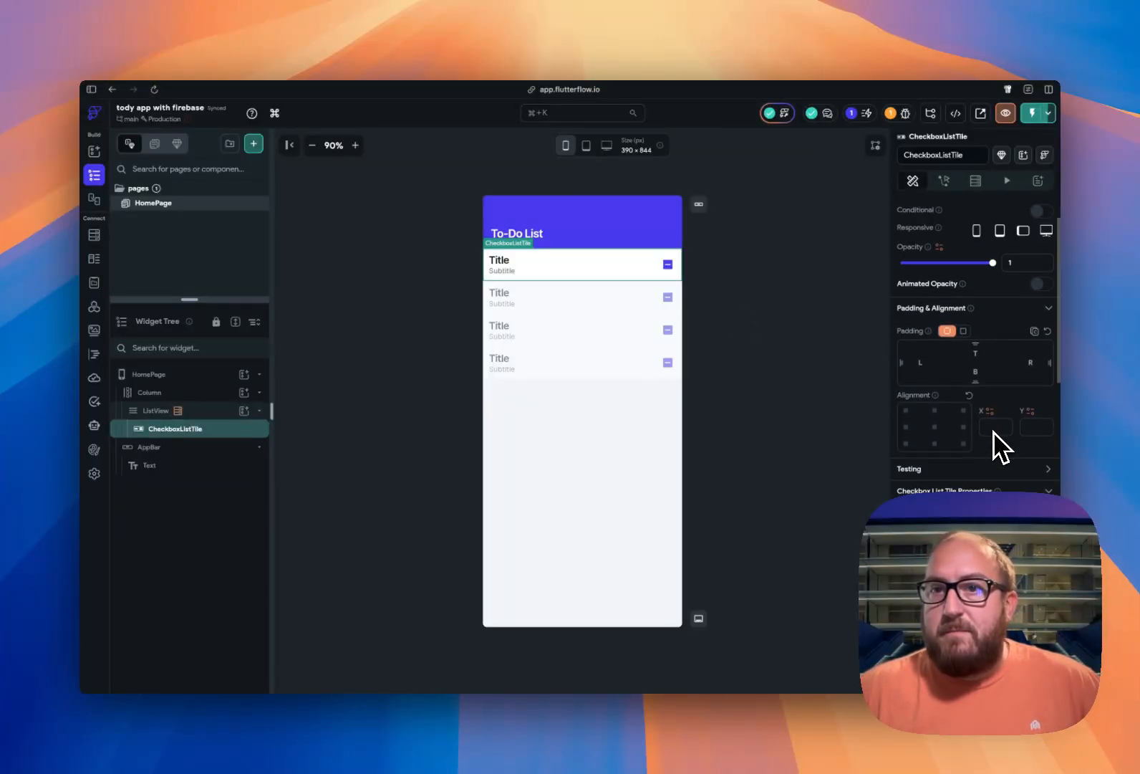
scroll(992, 430, "down", 8)
scroll(999, 448, "down", 5)
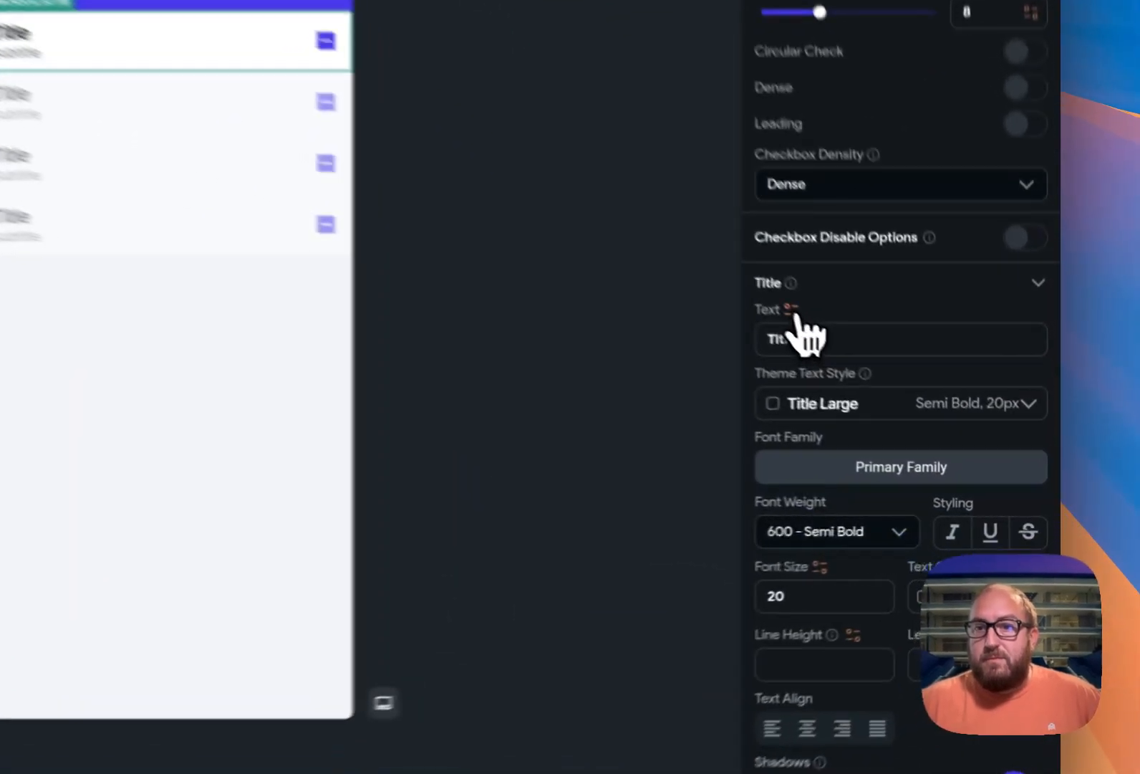
left_click(917, 408)
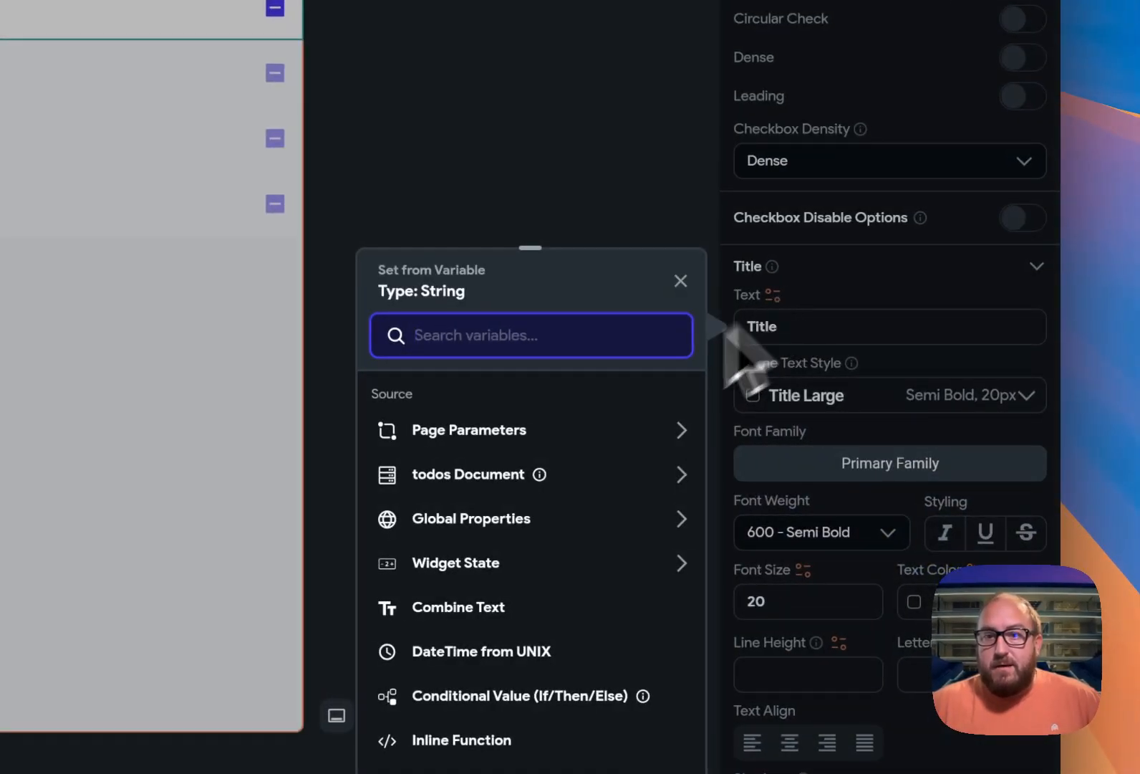
left_click(490, 477)
scroll(487, 487, "down", 2)
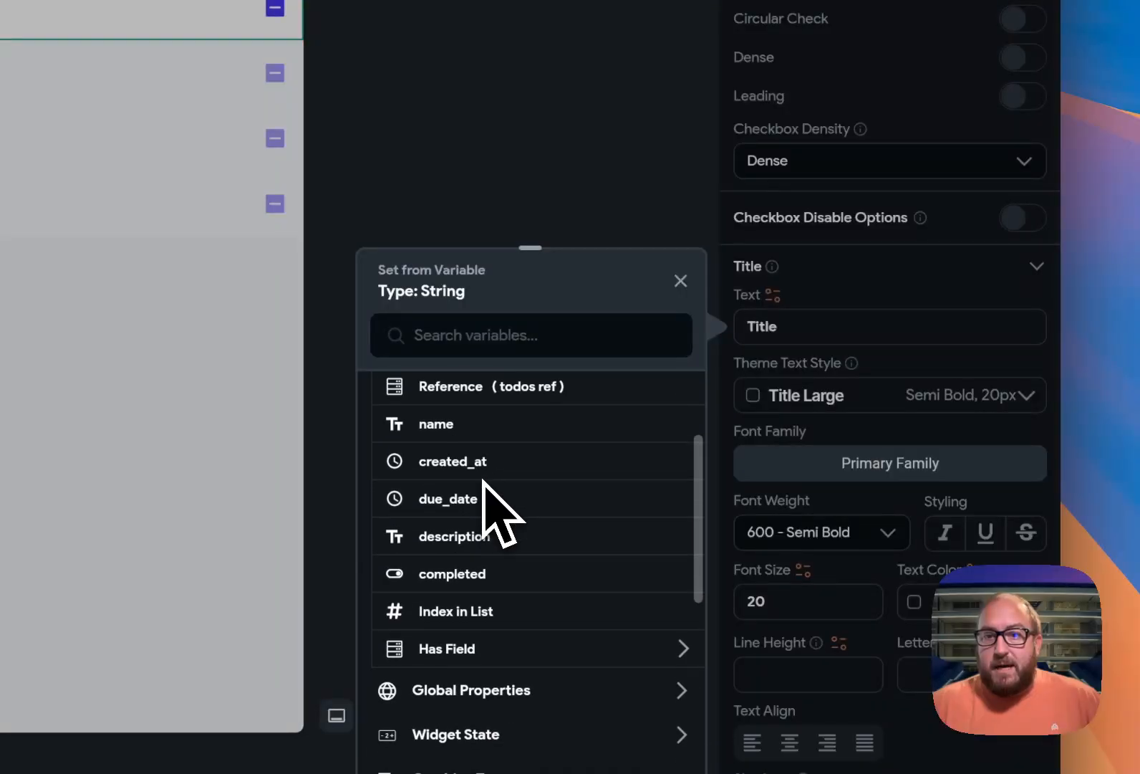
left_click(471, 426)
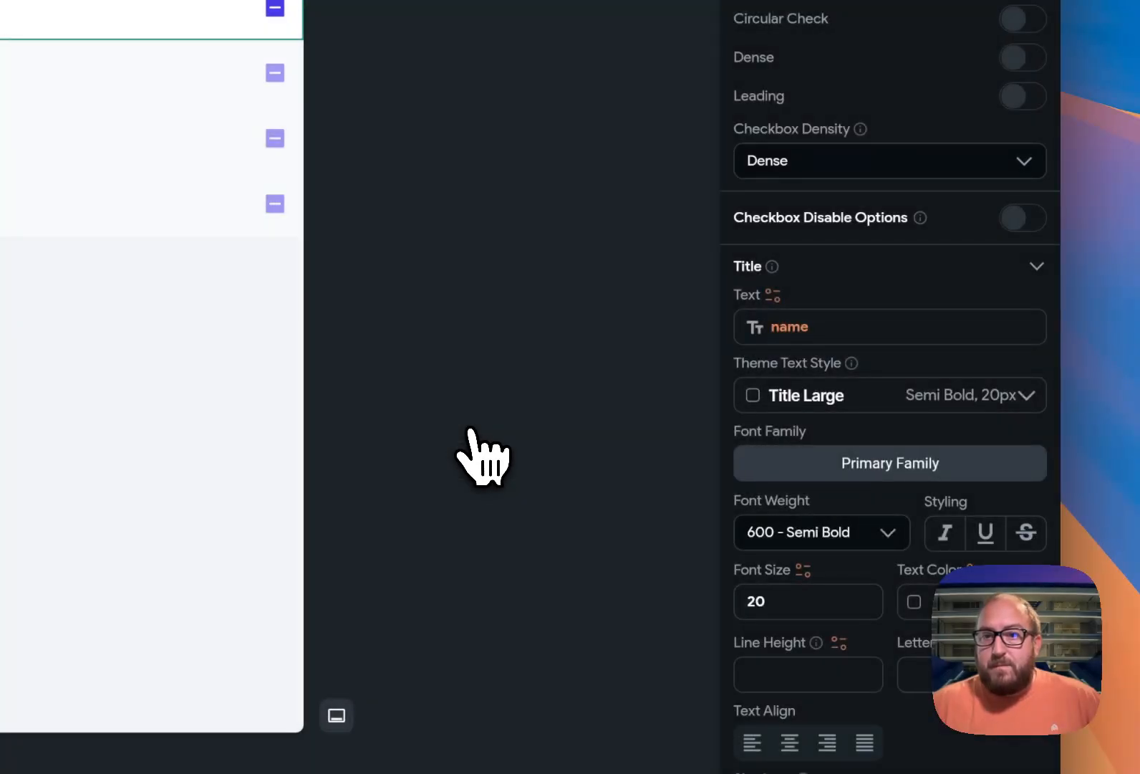
- Set the CheckboxListTile's subtitle text to a Combine Text variable whose first text is "Created: "
scroll(942, 430, "down", 5)
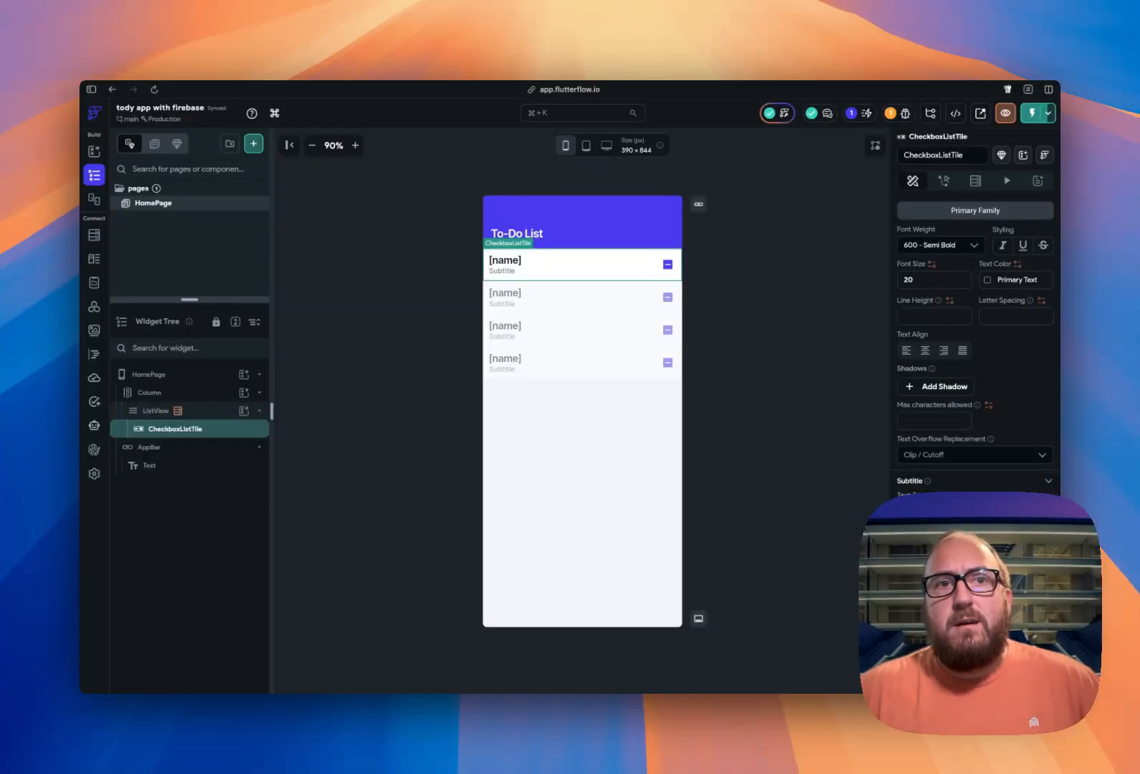
left_click(934, 495)
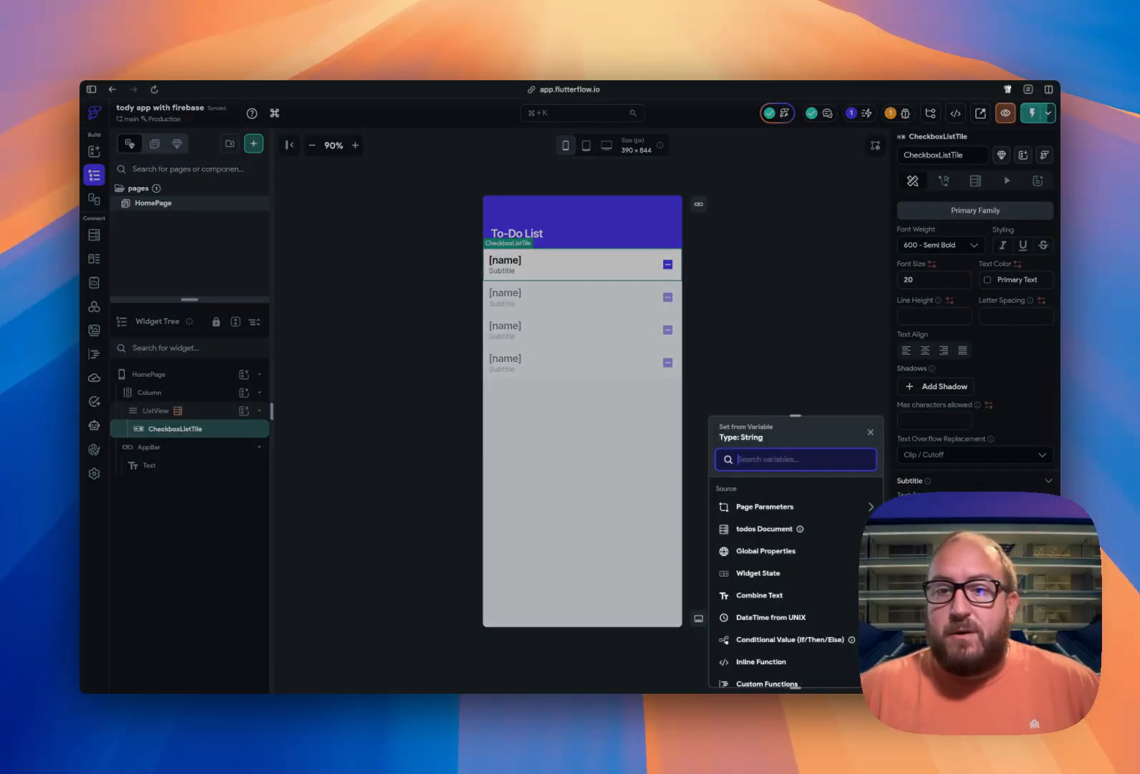
scroll(817, 559, "down", 1)
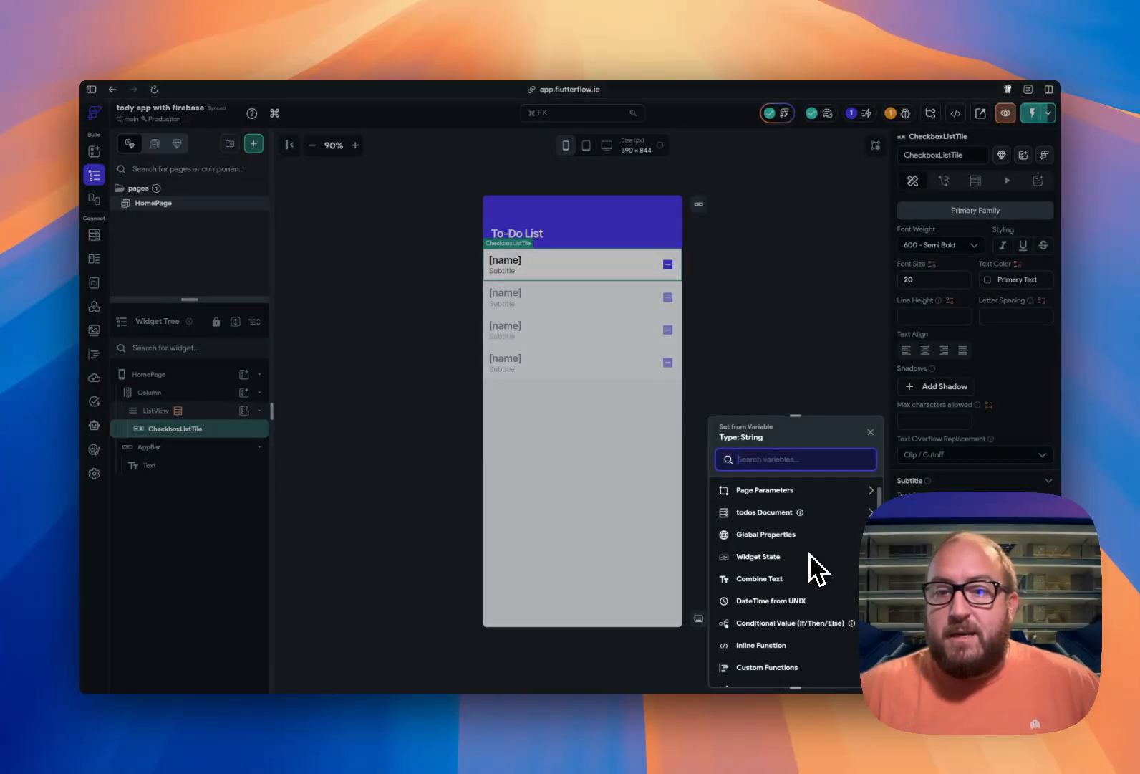
left_click(775, 581)
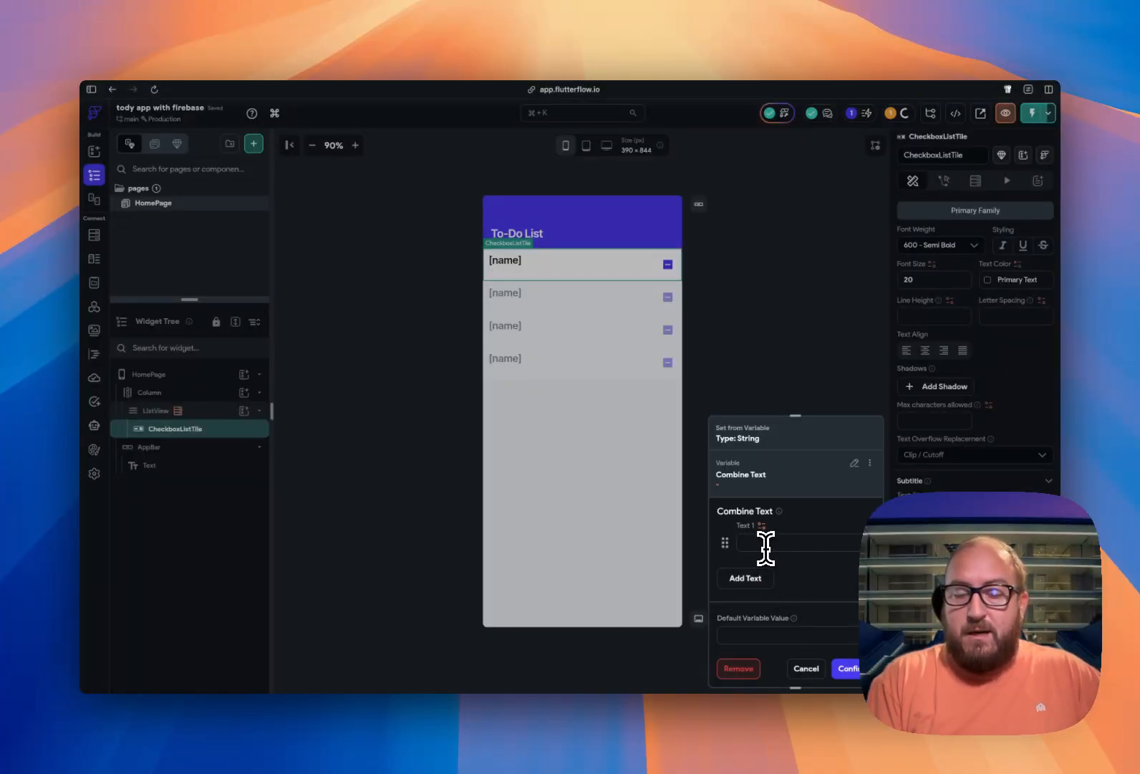
left_click(766, 549)
type("Createe")
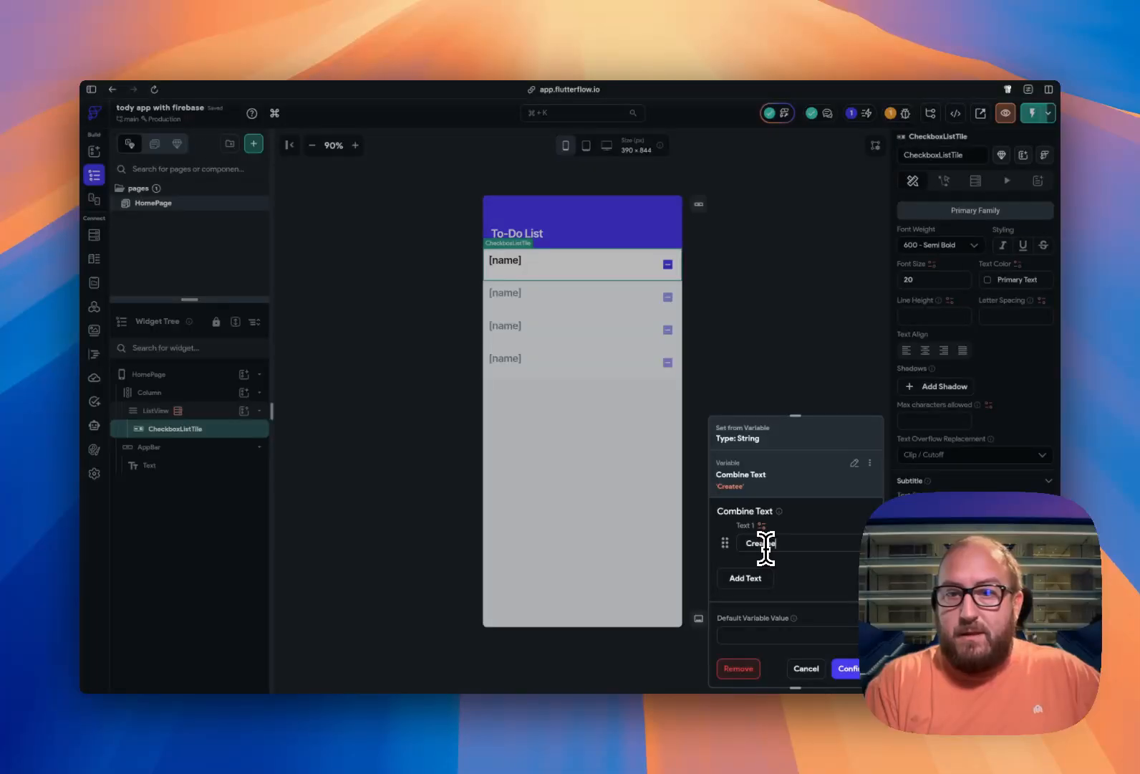
key("BackSpace")
type("d:")
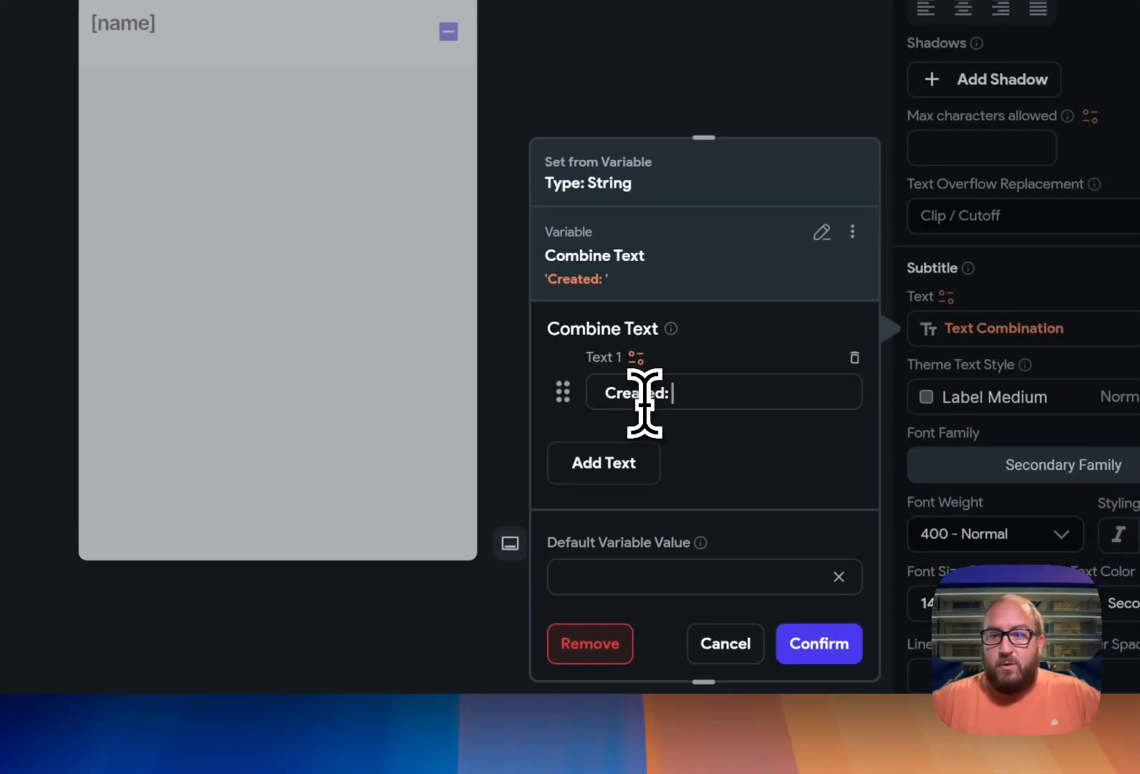
- Add a second text to the subtitle combination and bind it to the todos document's created_at field
left_click(642, 464)
left_click(637, 436)
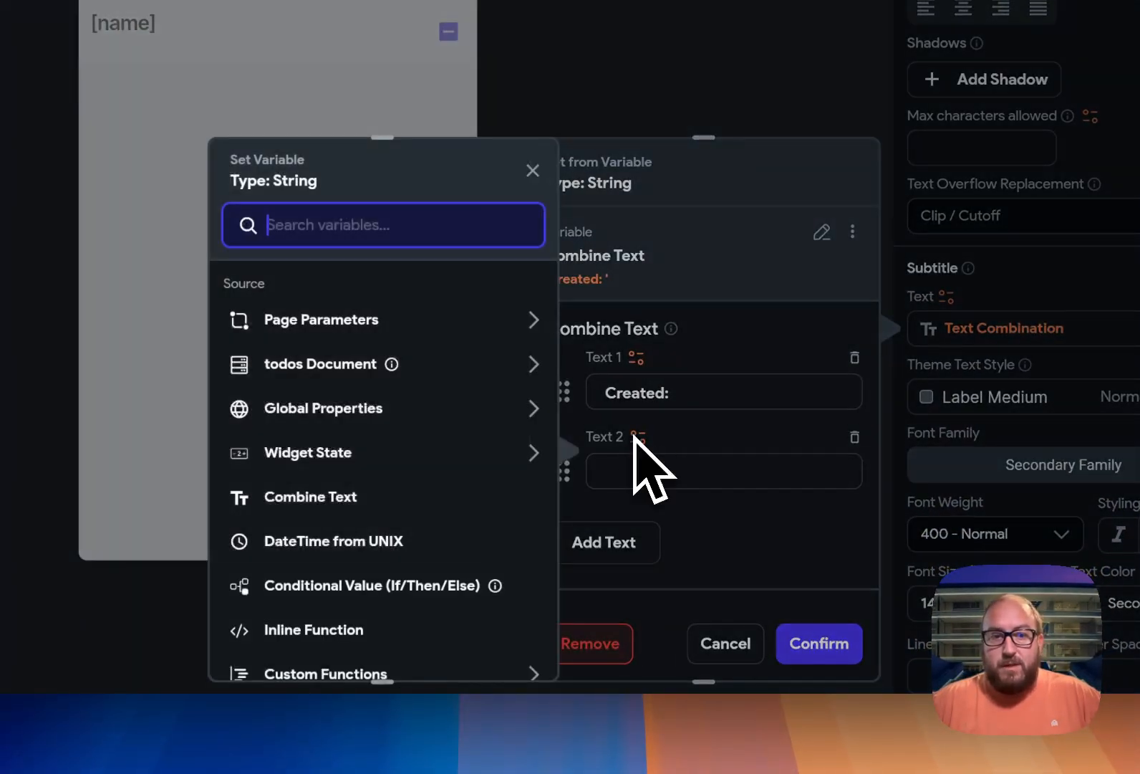
left_click(349, 367)
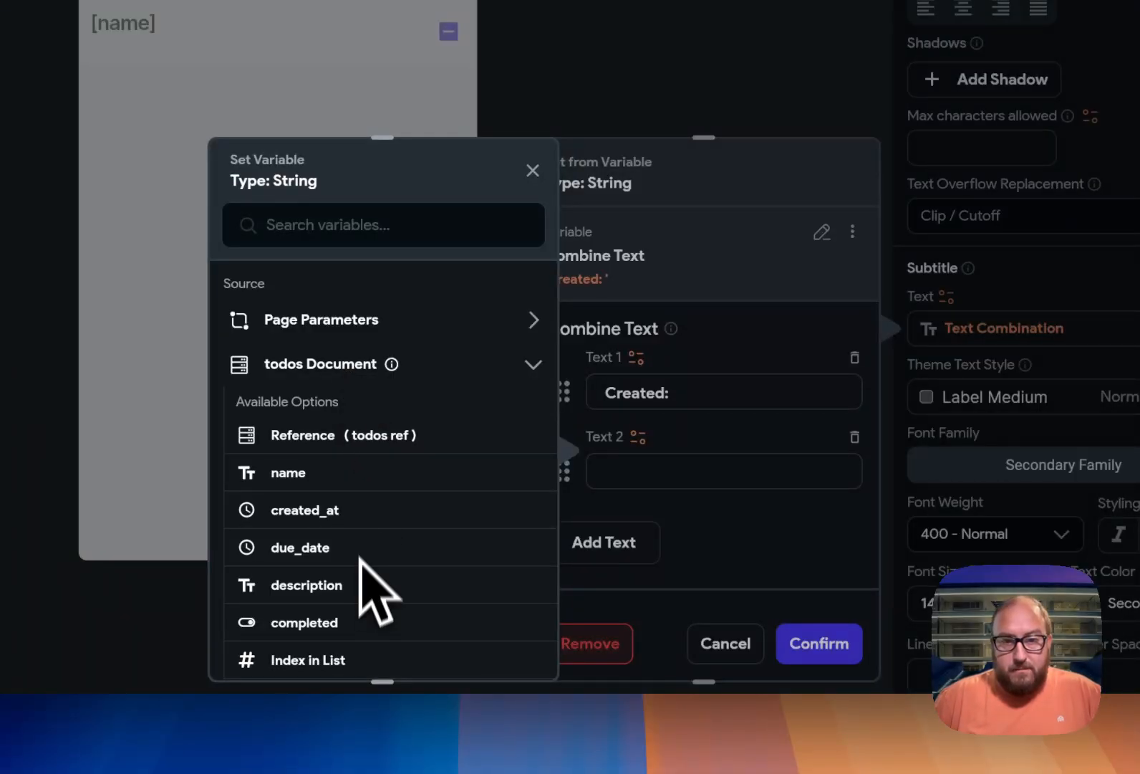
left_click(362, 511)
scroll(407, 501, "down", 2)
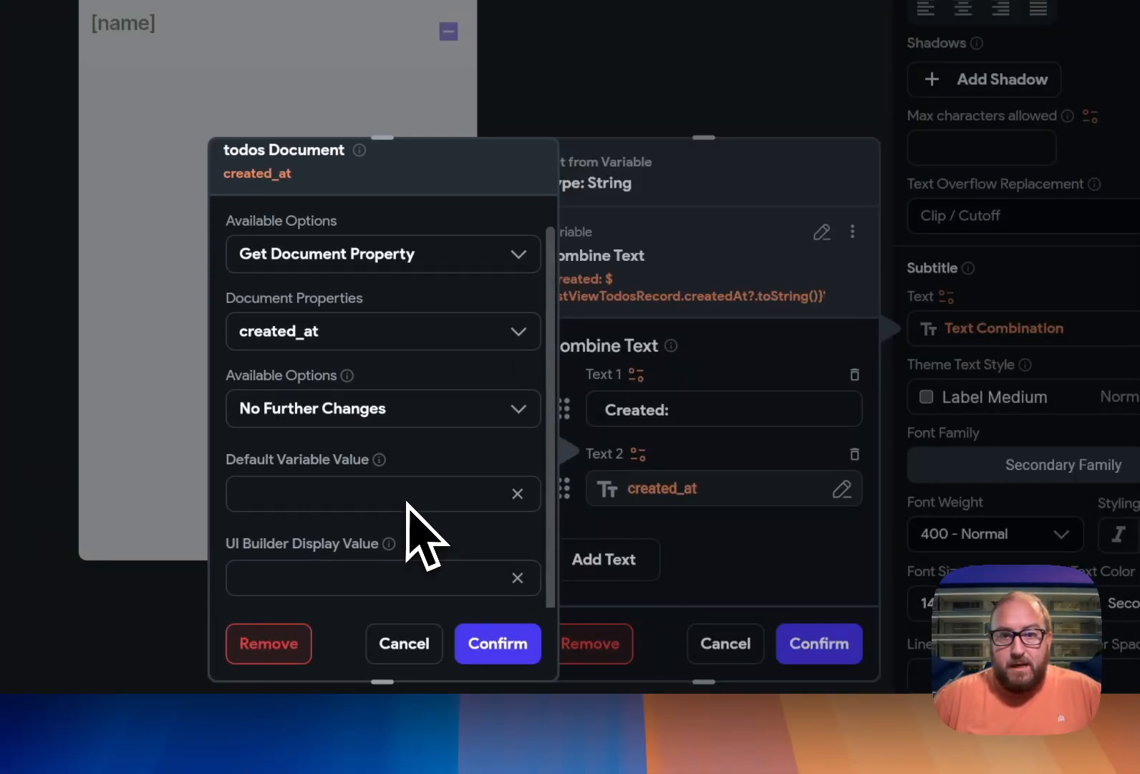
- Apply DateTime Format to created_at with the relative option and confirm the variable
left_click(402, 400)
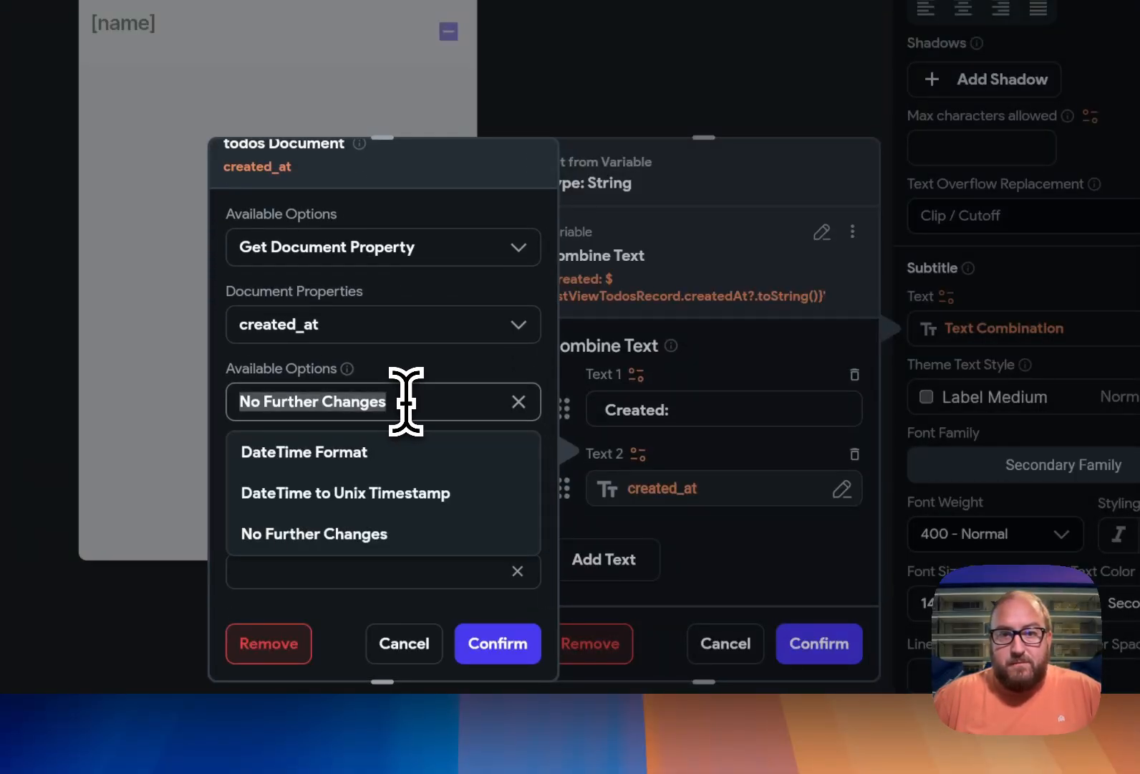
left_click(381, 450)
left_click(378, 479)
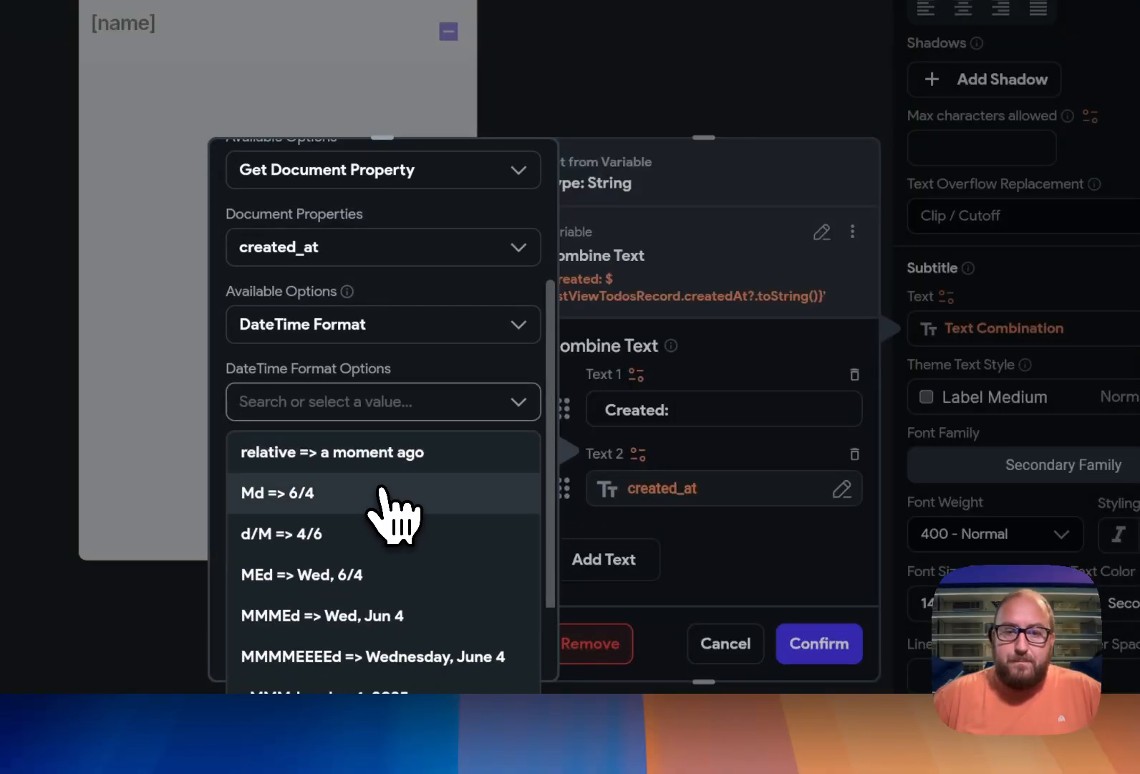
left_click(386, 462)
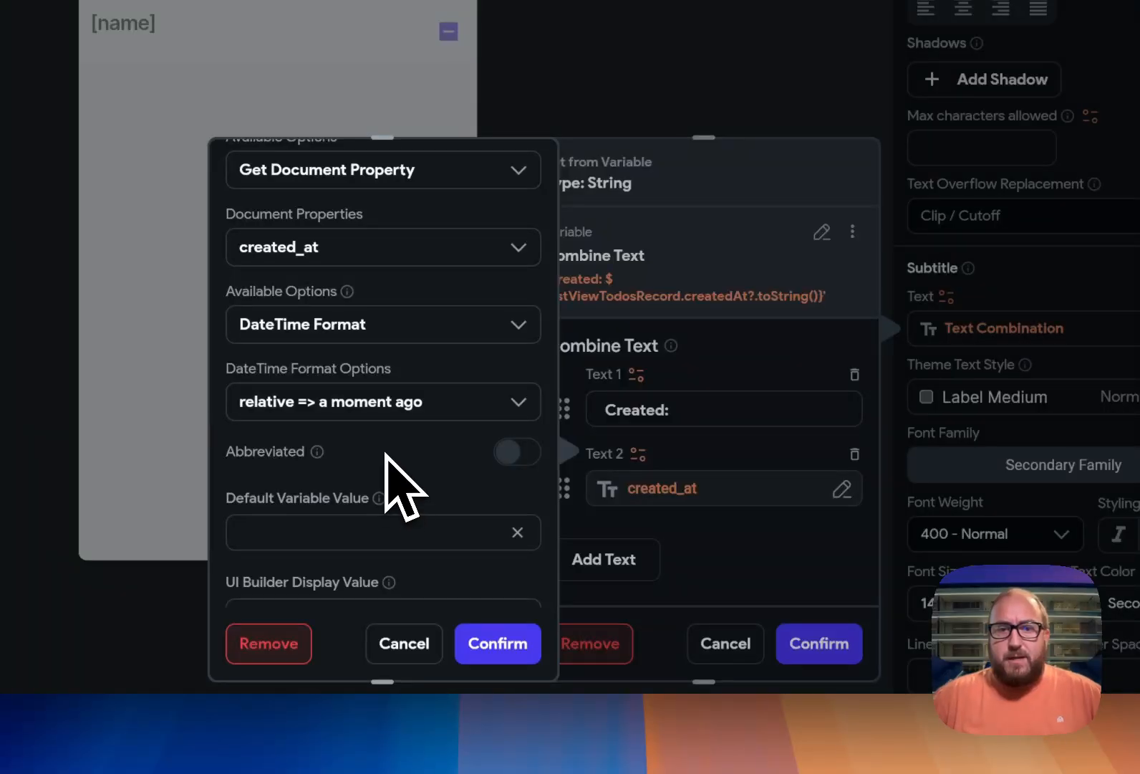
left_click(501, 639)
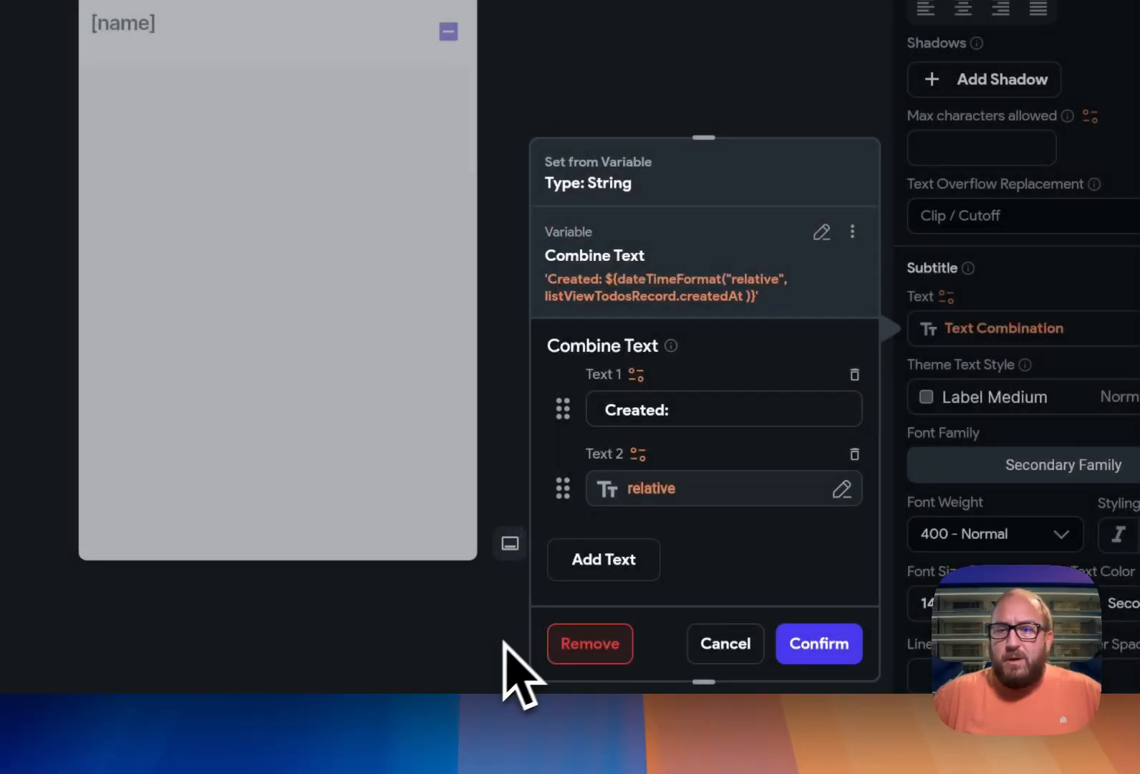
- Add the text " | Due: " and a fourth text bound to the todos document's due_date, and confirm the subtitle combination
left_click(600, 566)
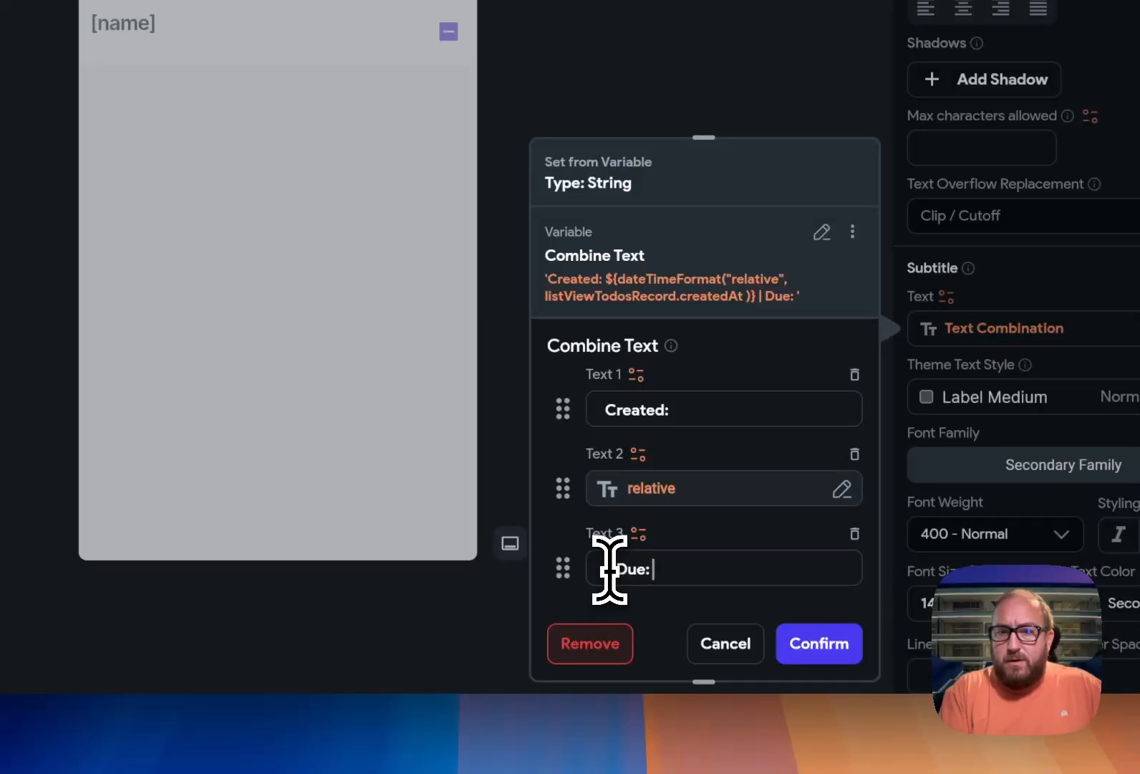
scroll(659, 573, "down", 3)
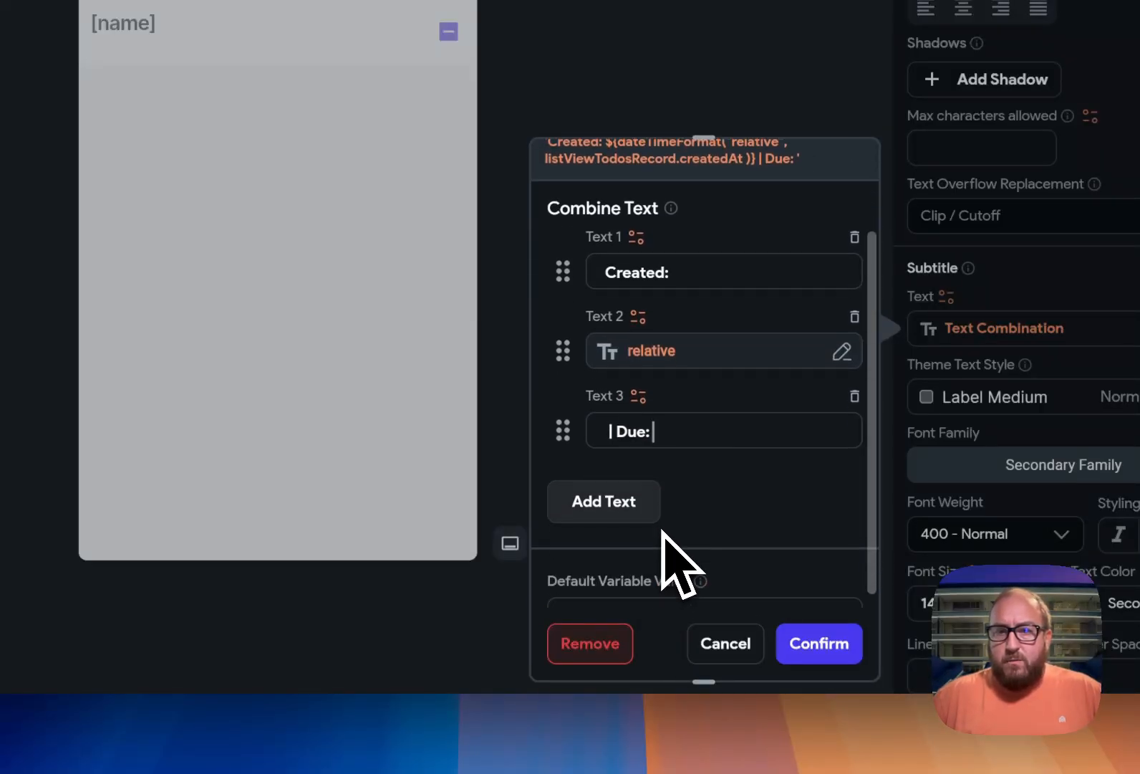
left_click(630, 477)
left_click(636, 448)
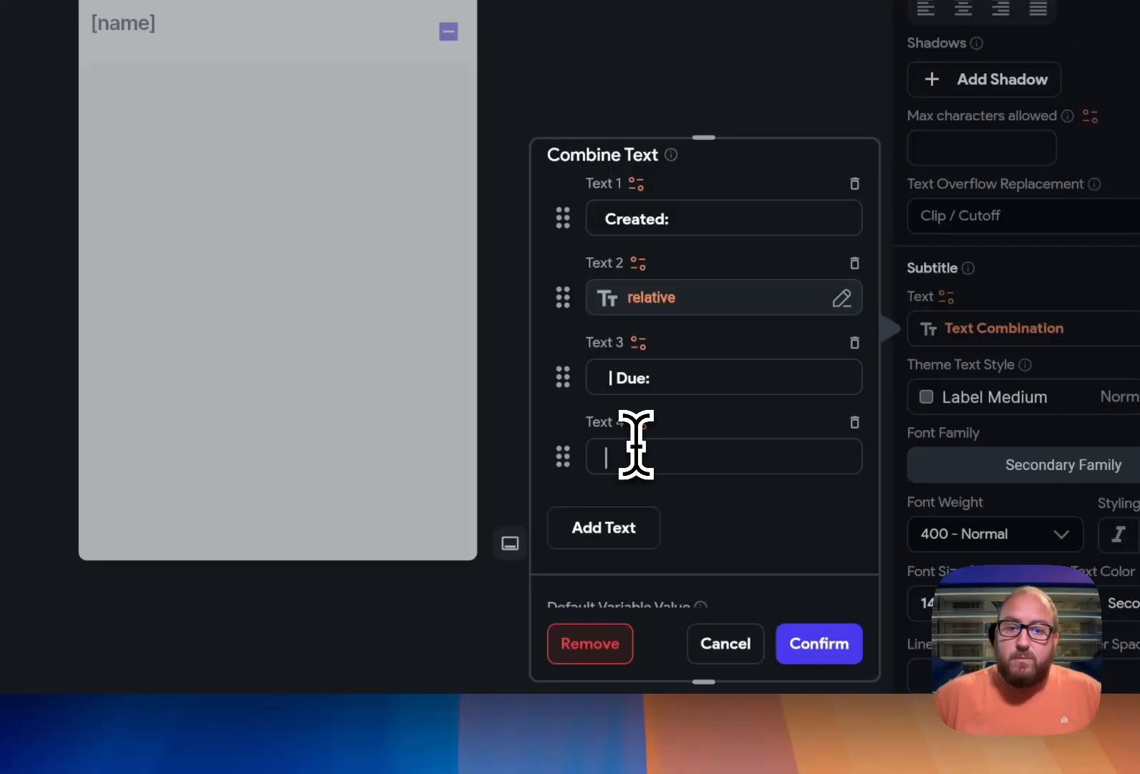
left_click(638, 424)
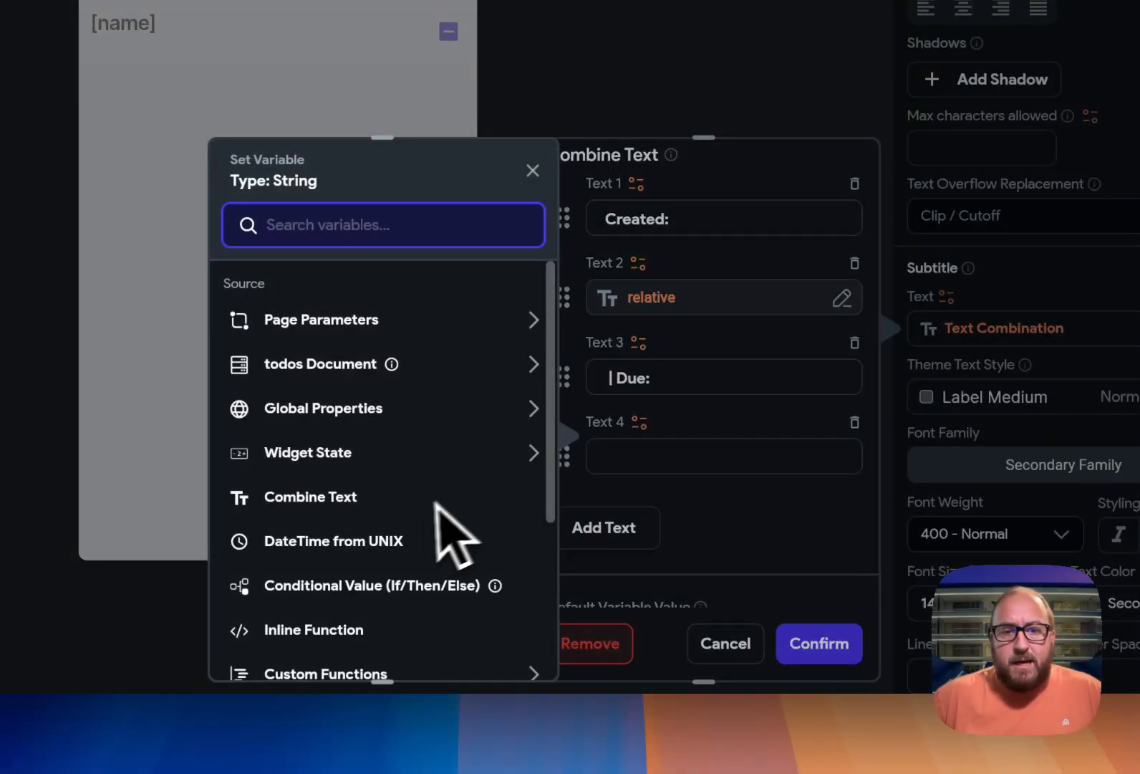
left_click(337, 364)
scroll(355, 469, "down", 2)
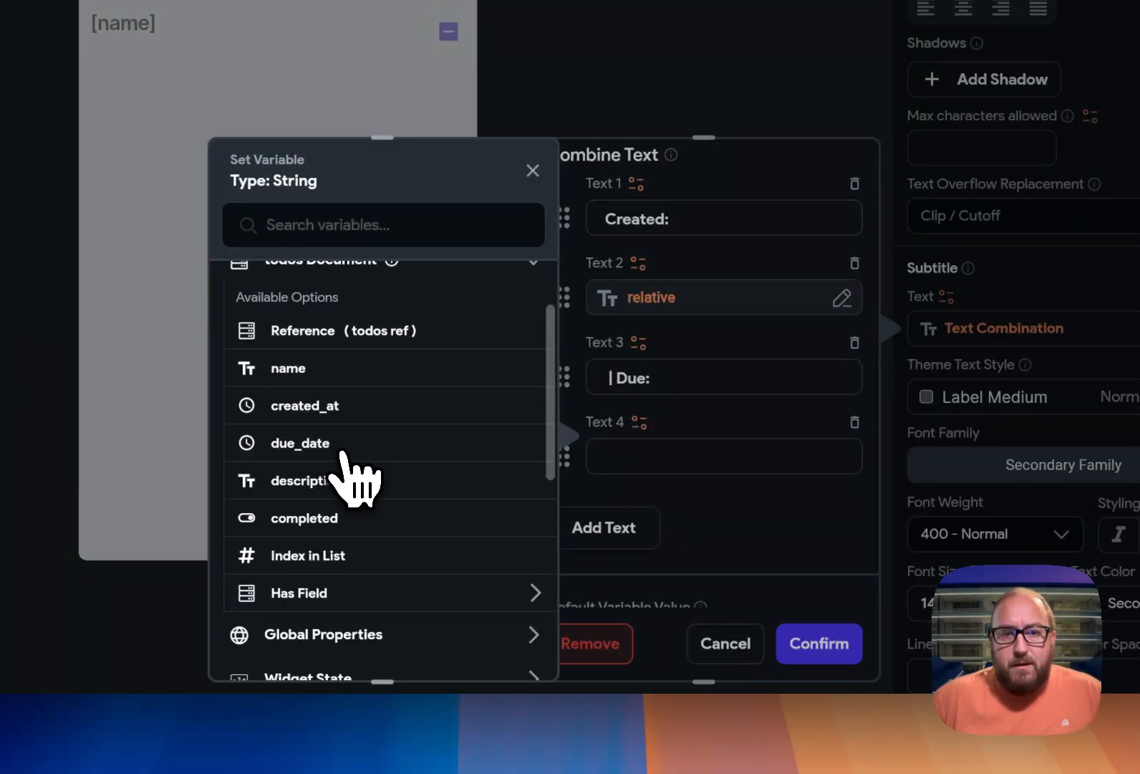
left_click(342, 448)
left_click(503, 645)
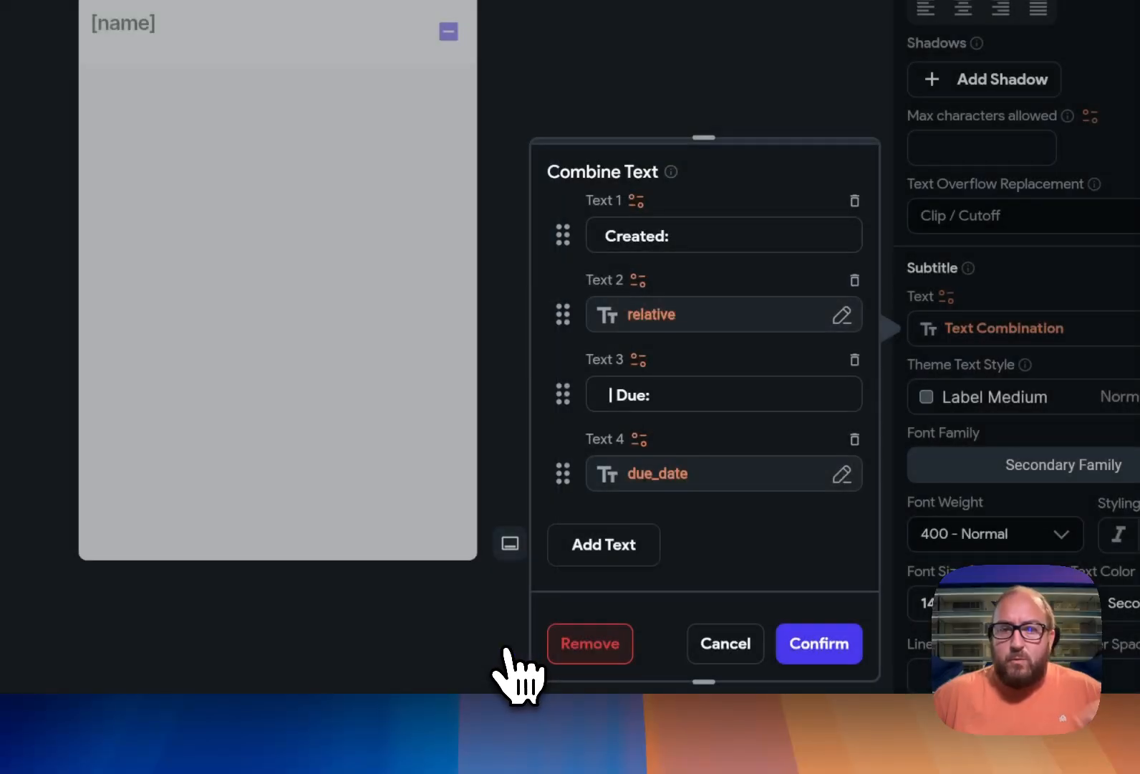
left_click(820, 646)
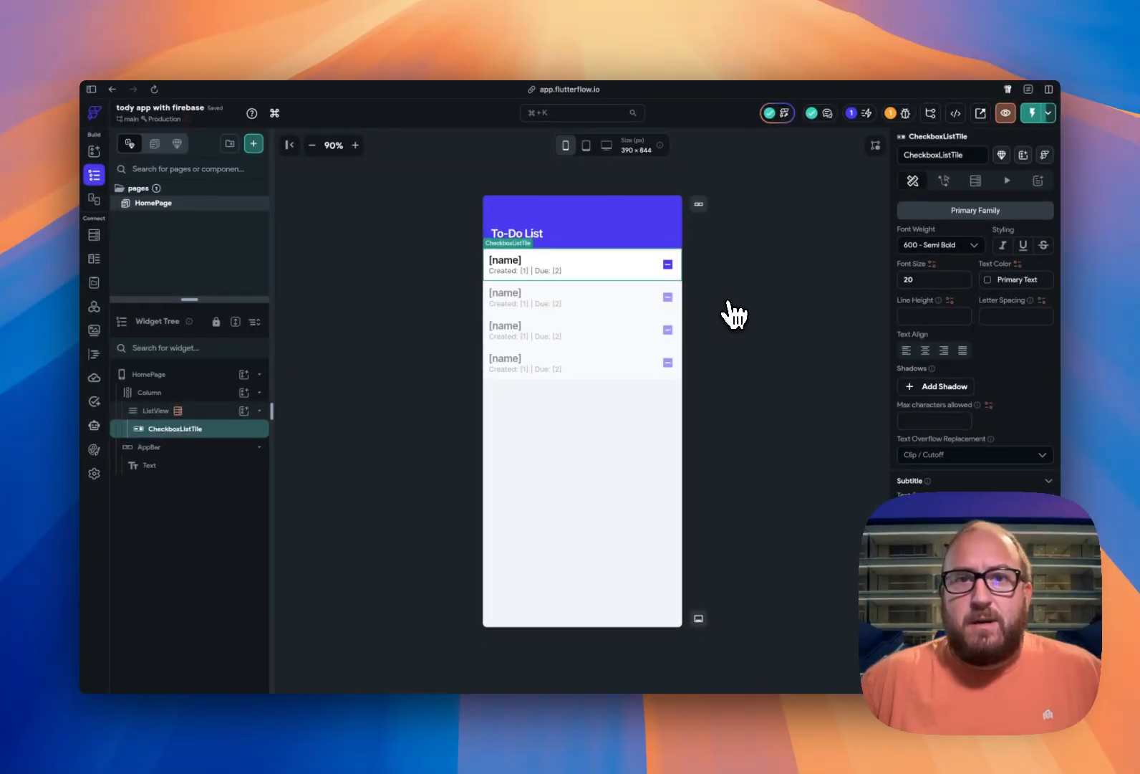
- Switch to the app's test session and reload it to check the tile's title, subtitle and checkbox
key("ctrl+Tab")
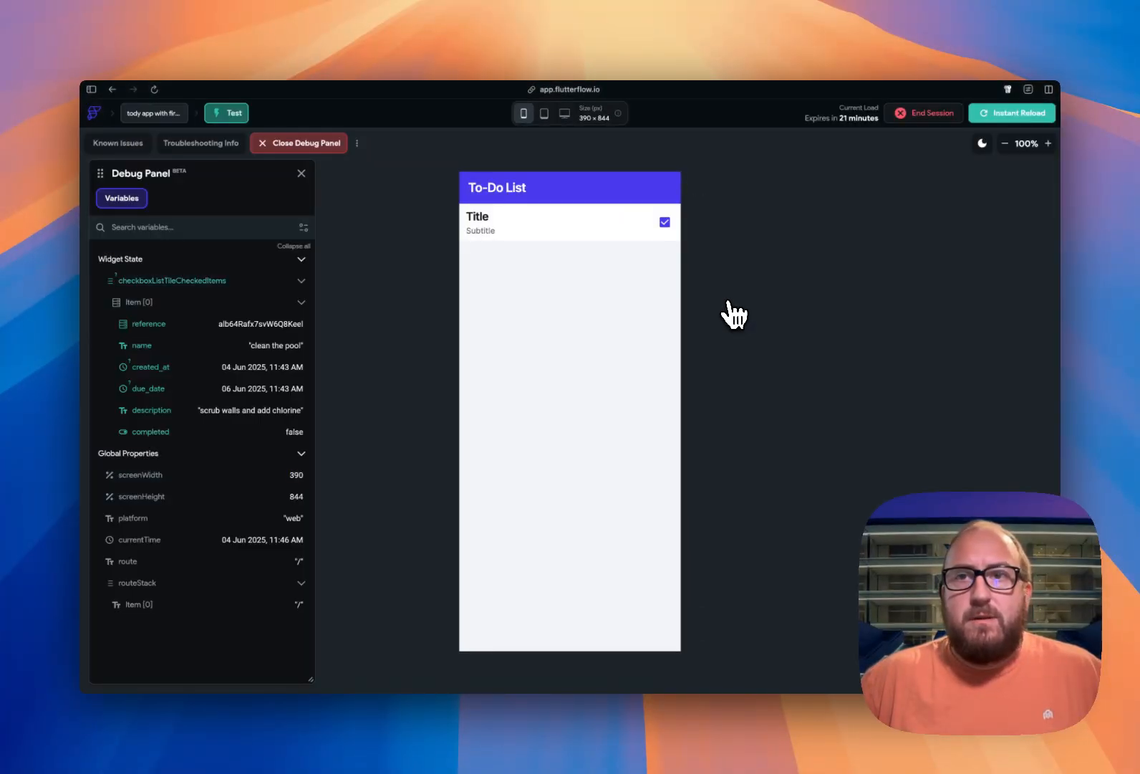
left_click(1025, 116)
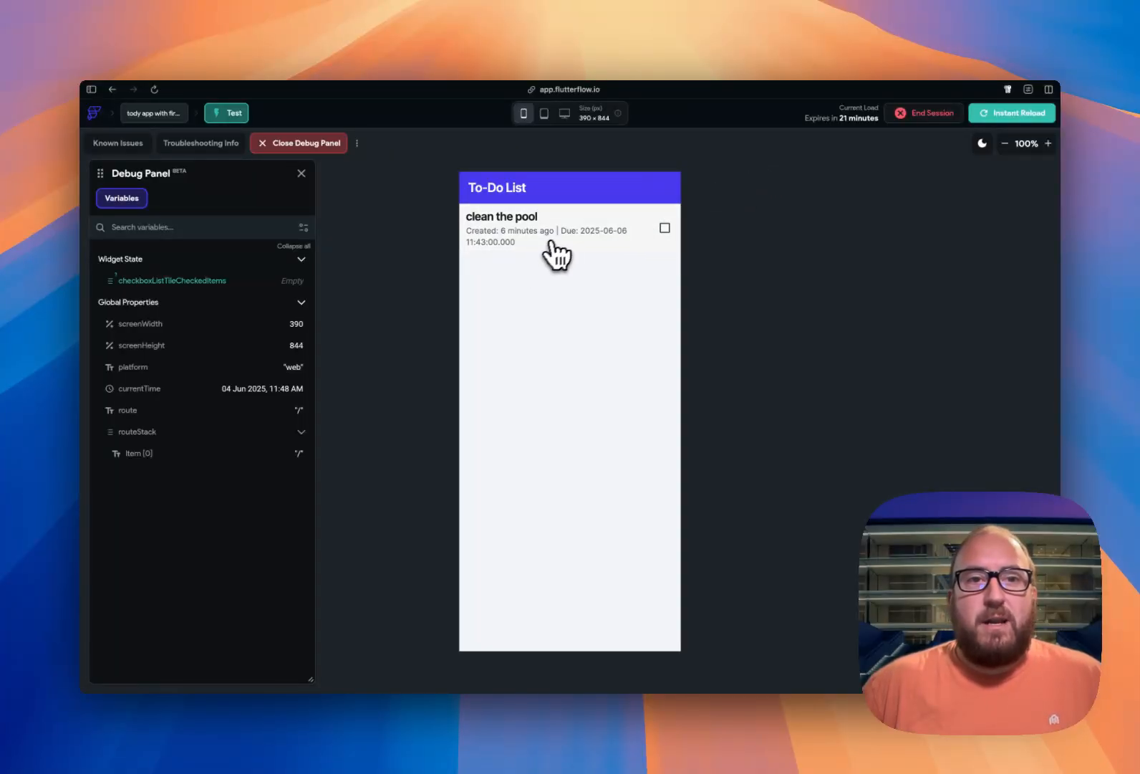
- Back in the HomePage builder, reopen the subtitle's text combination and apply DateTime Format to the due_date variable
key("ctrl+Tab")
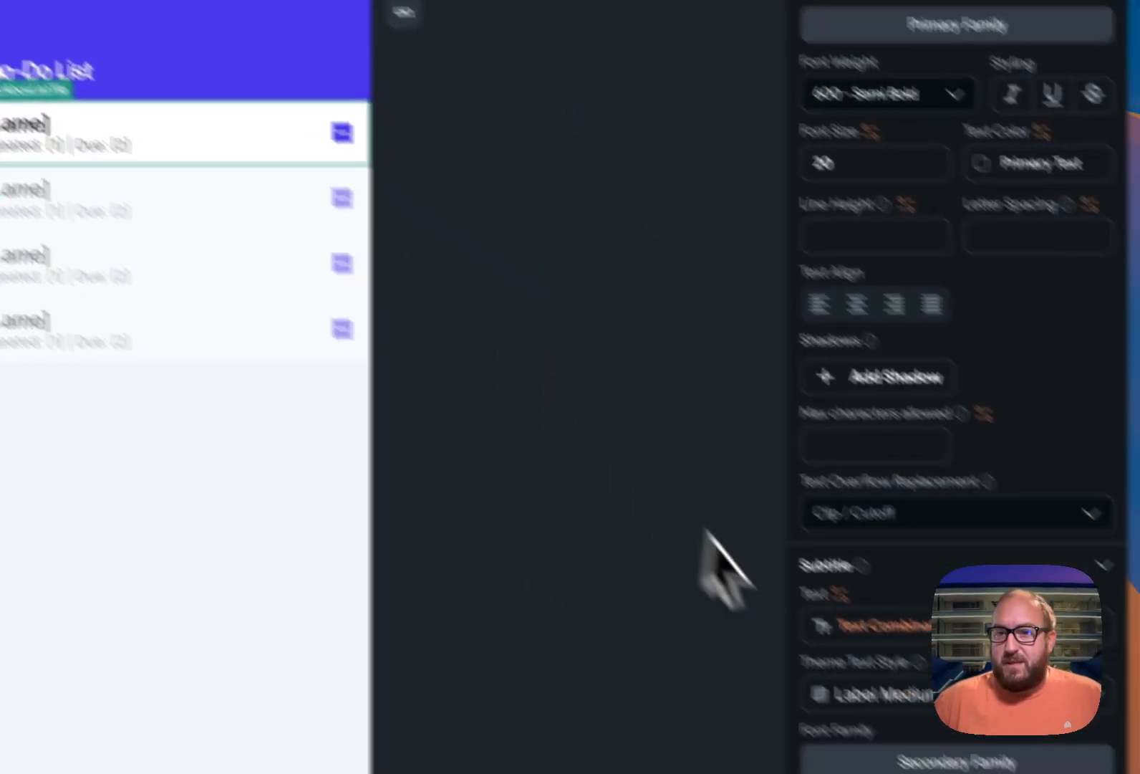
scroll(912, 536, "down", 5)
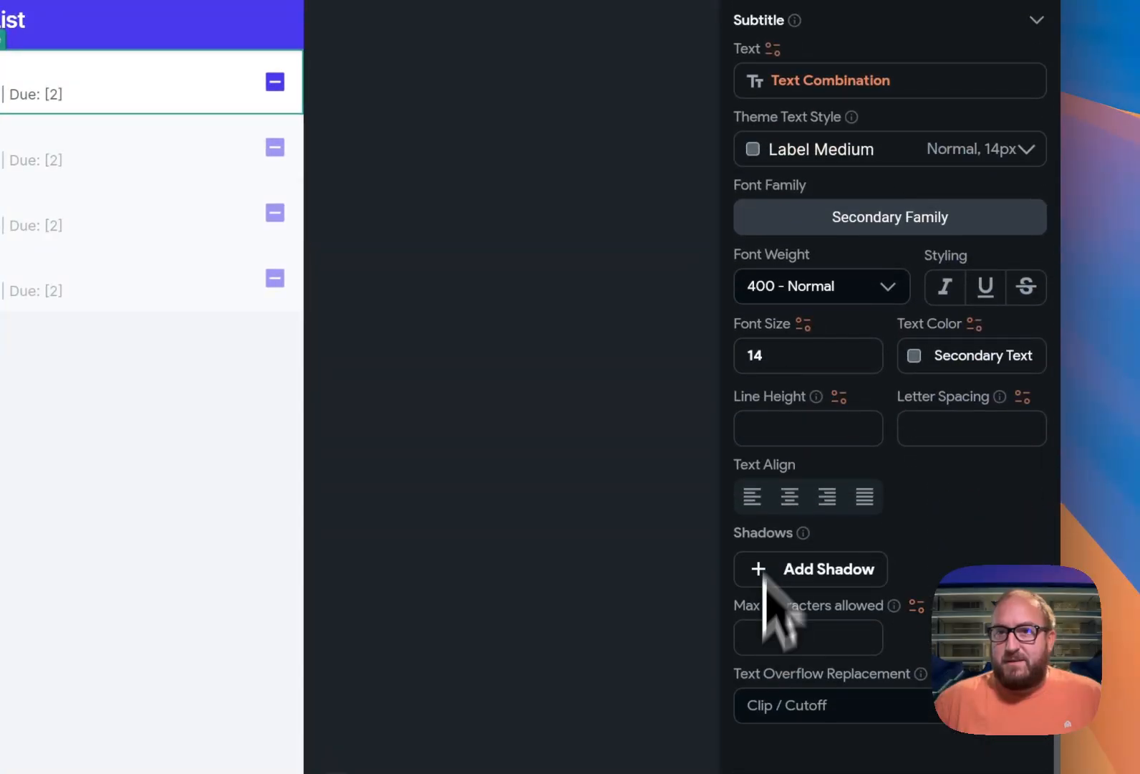
left_click(788, 80)
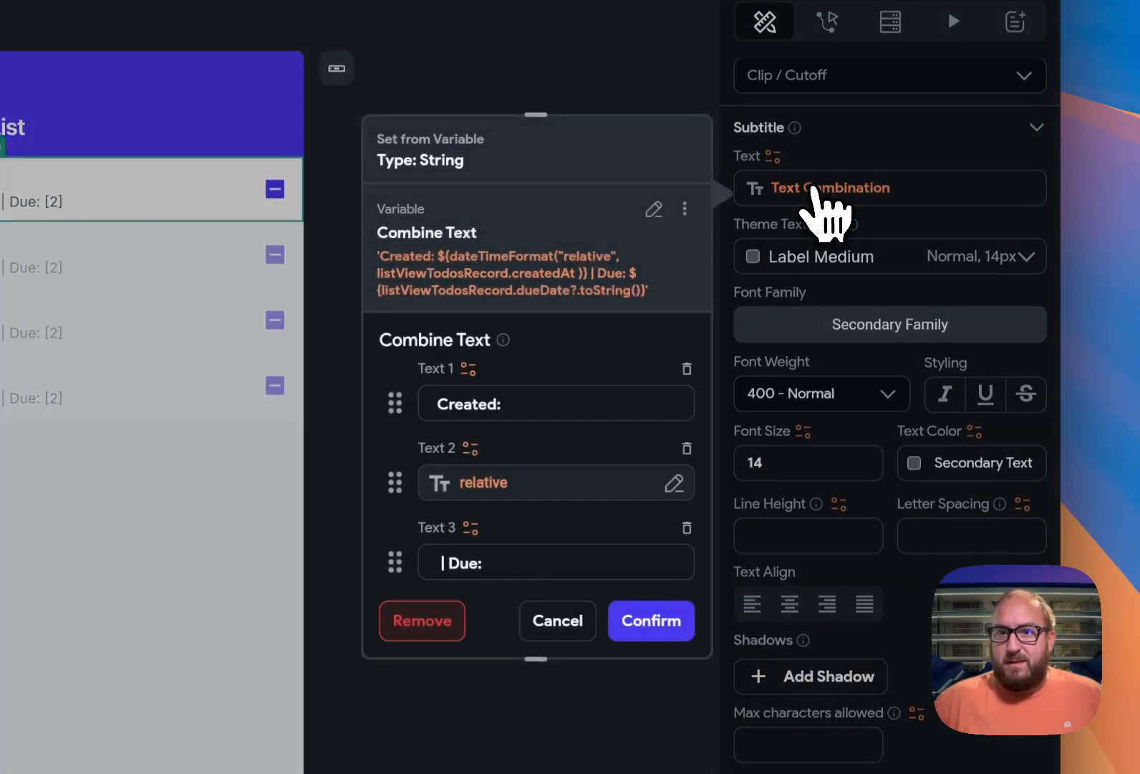
scroll(521, 534, "down", 3)
left_click(514, 516)
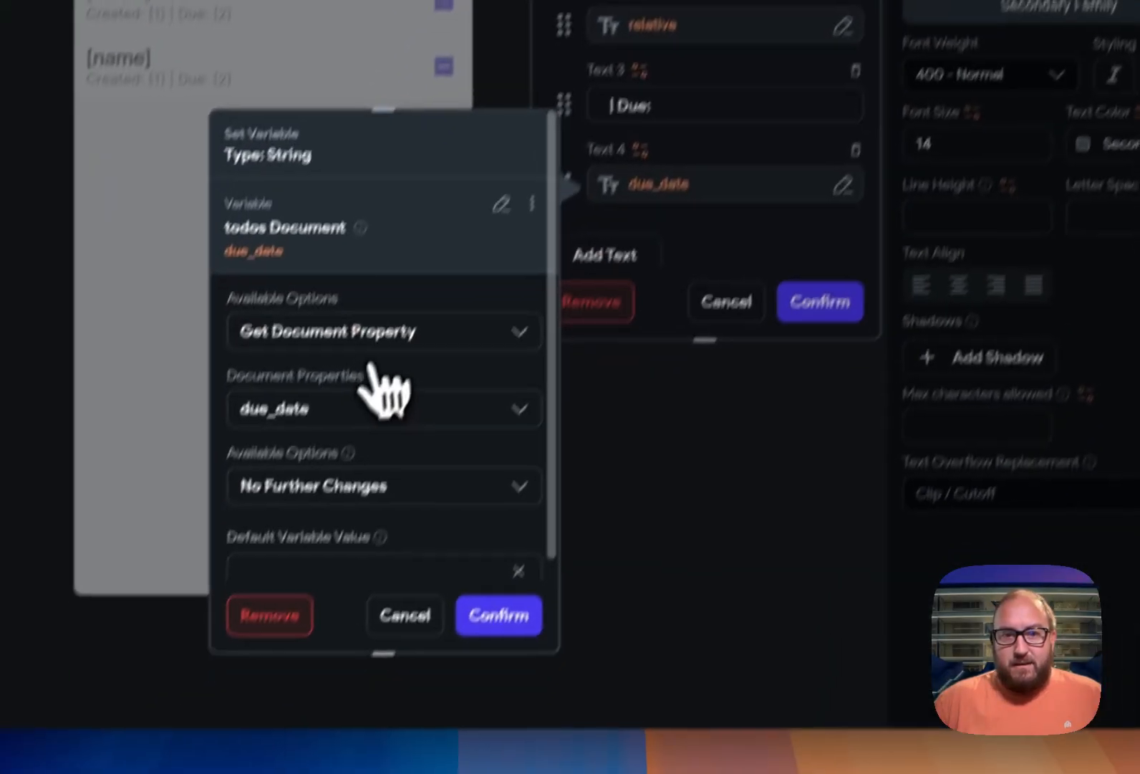
left_click(351, 490)
left_click(383, 494)
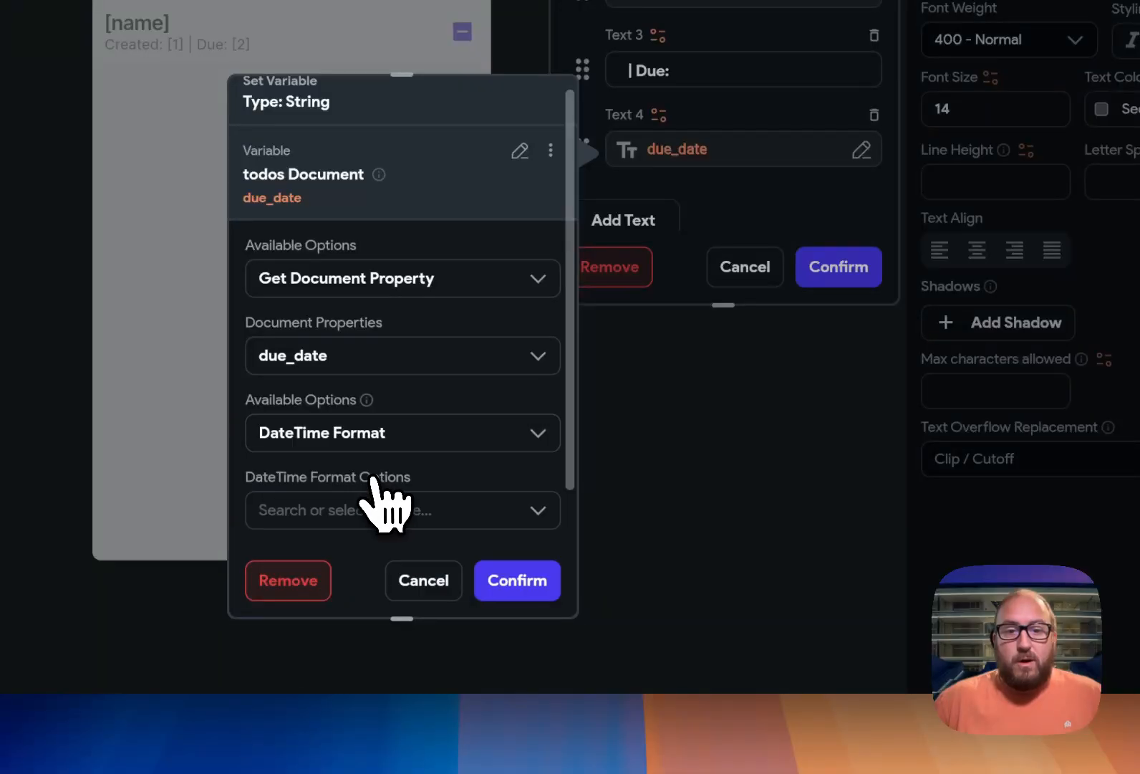
- Choose the MMMEd date format for due_date and confirm both the variable and the subtitle combination
scroll(374, 495, "down", 3)
left_click(374, 380)
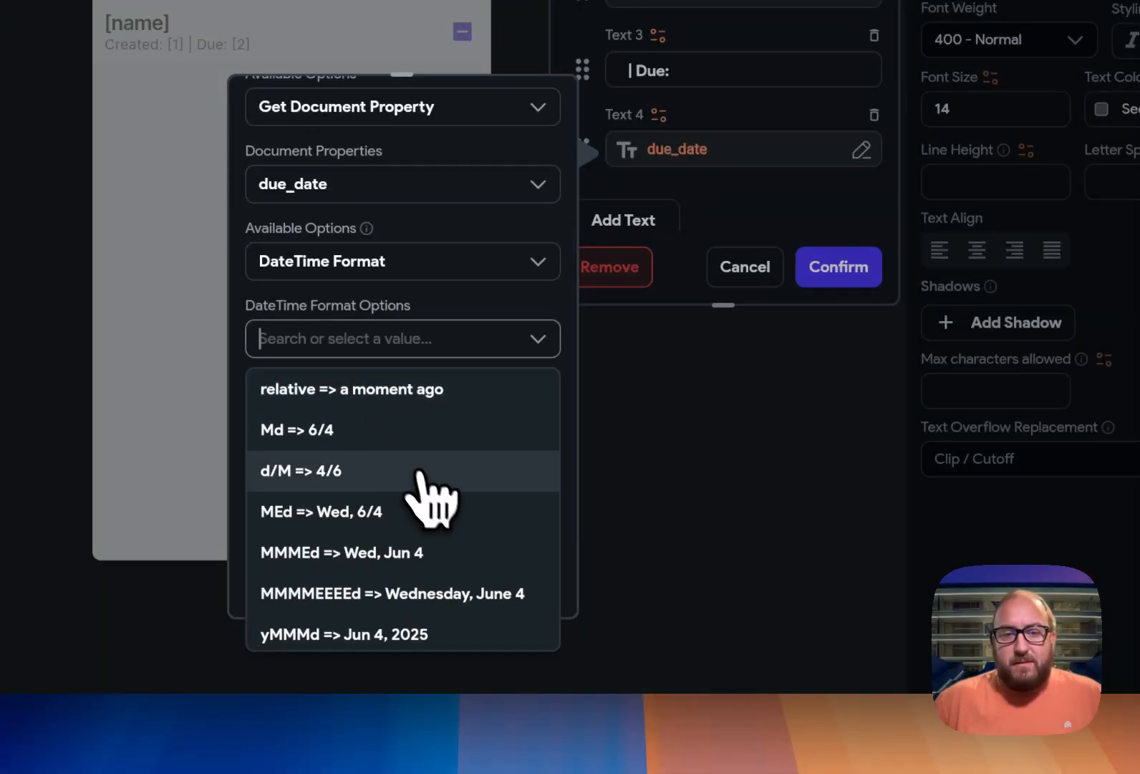
scroll(427, 480, "down", 2)
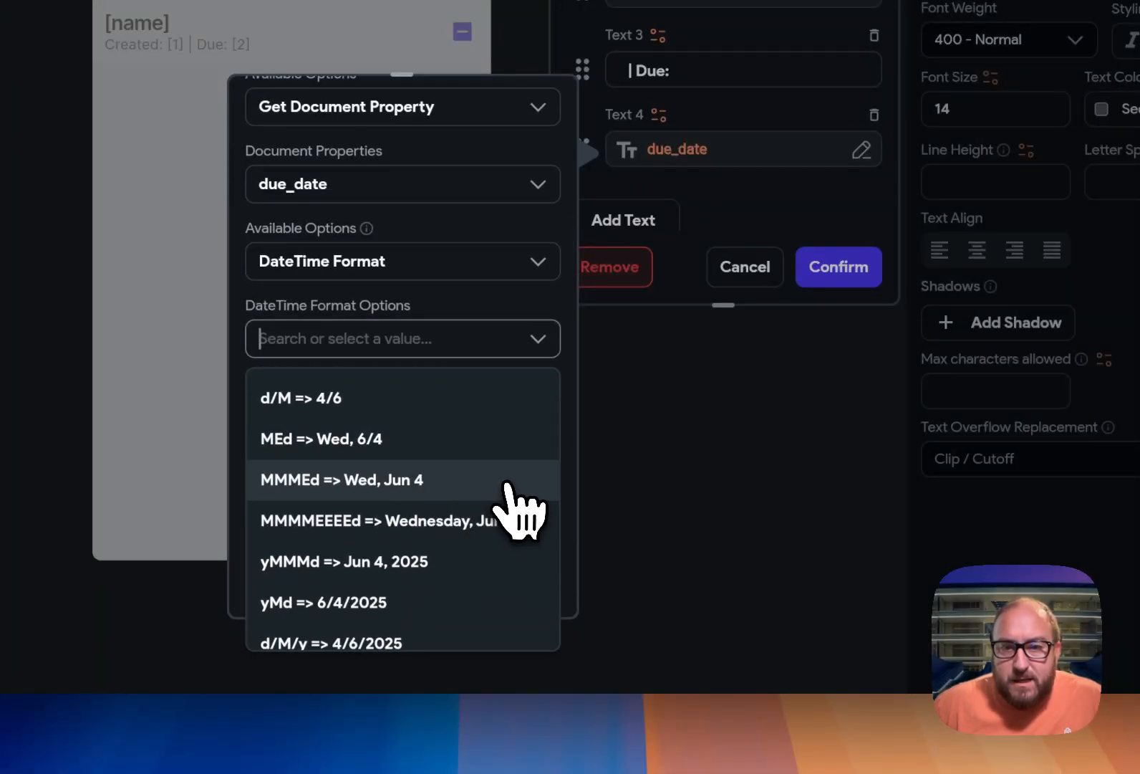
left_click(434, 491)
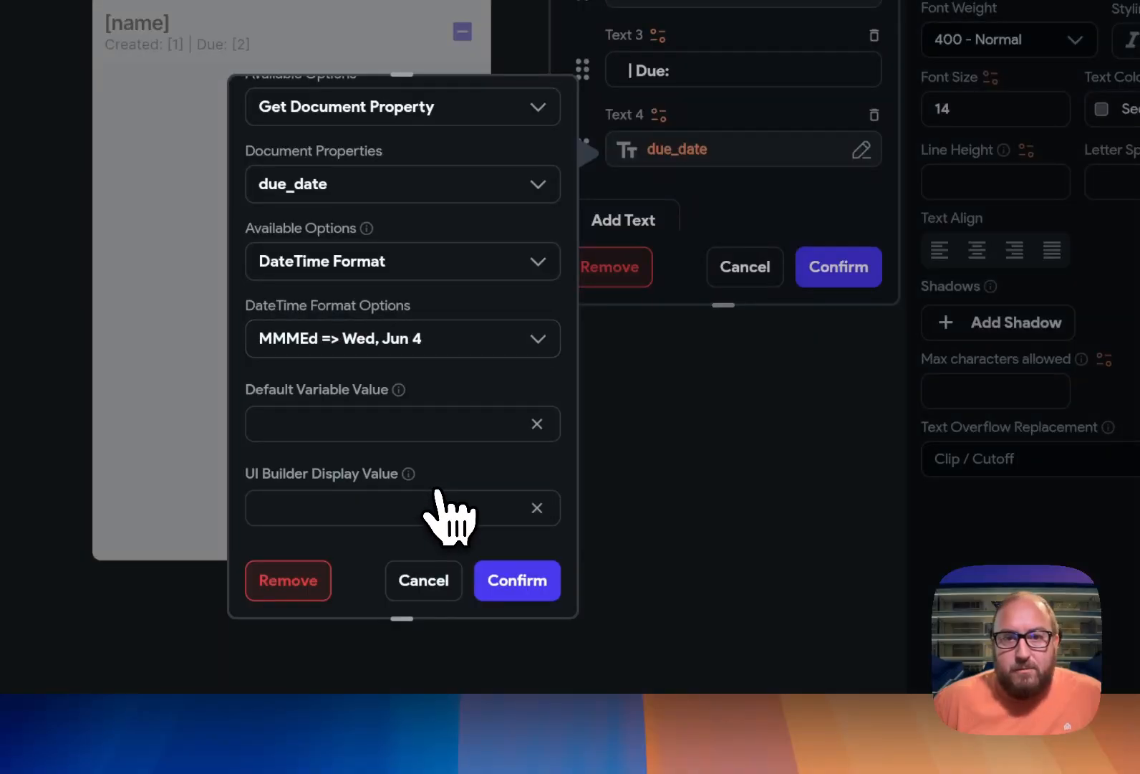
left_click(517, 581)
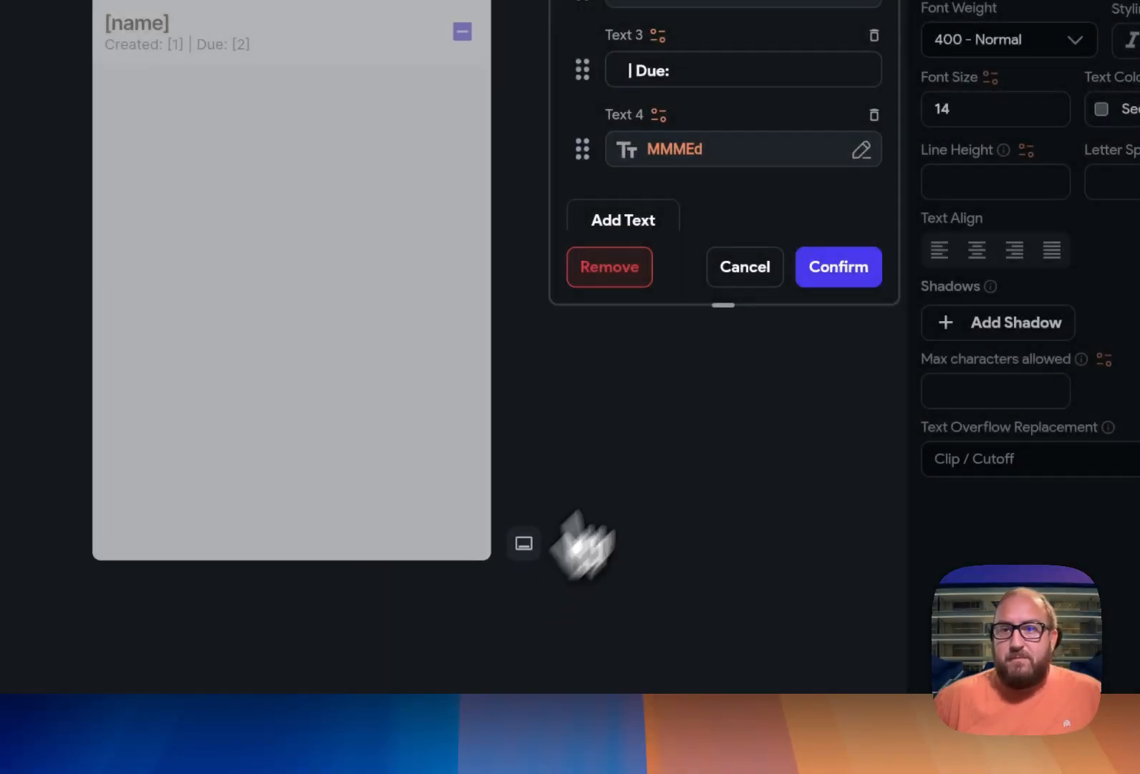
left_click(839, 266)
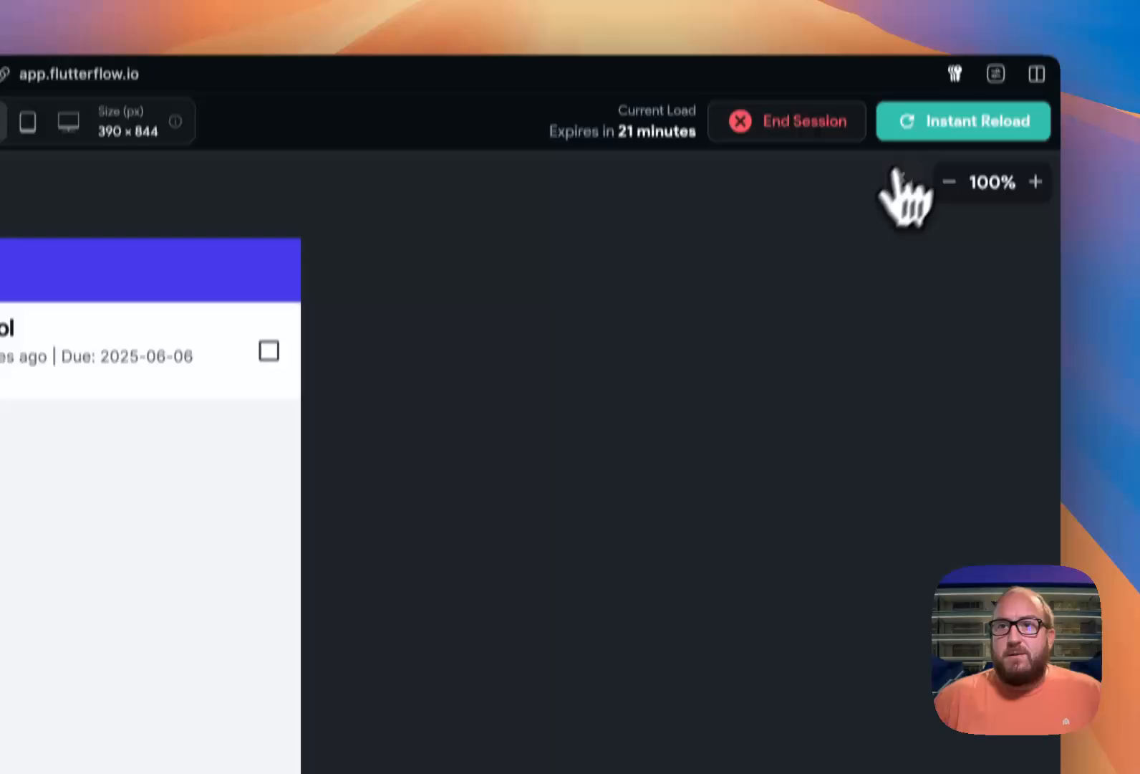
- Reload the app's test session and test the "clean the pool" checkbox by checking and unchecking it
left_click(916, 145)
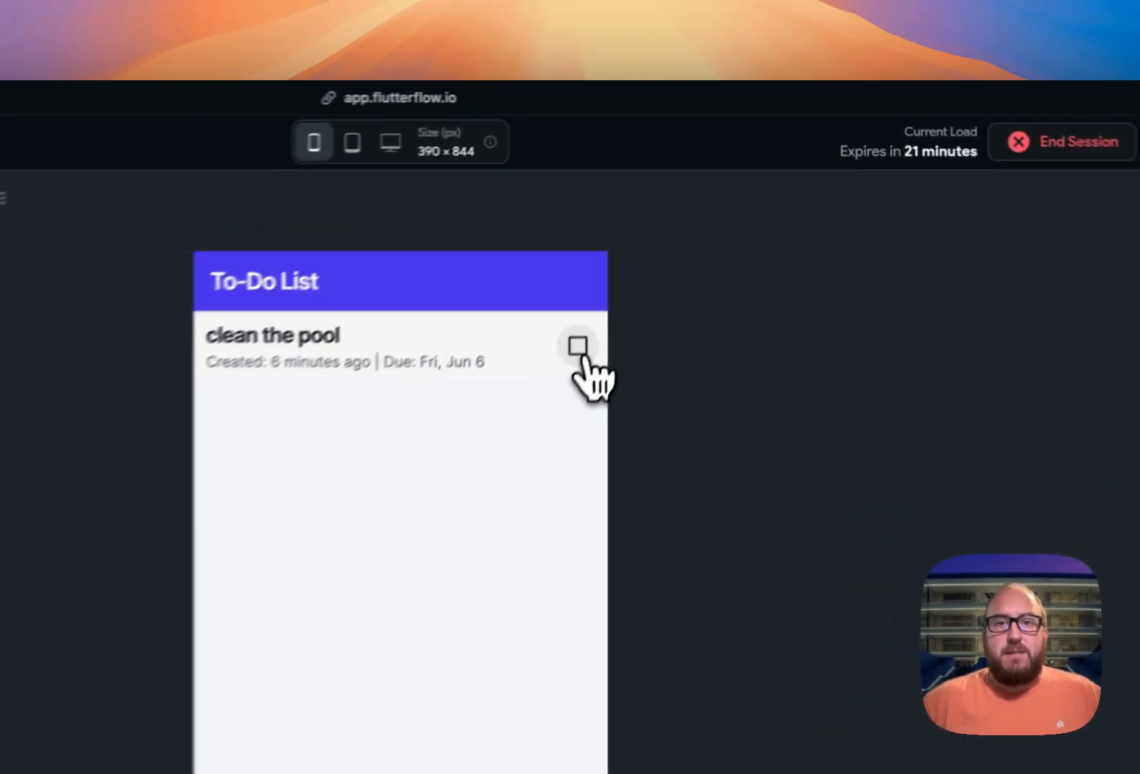
left_click(665, 223)
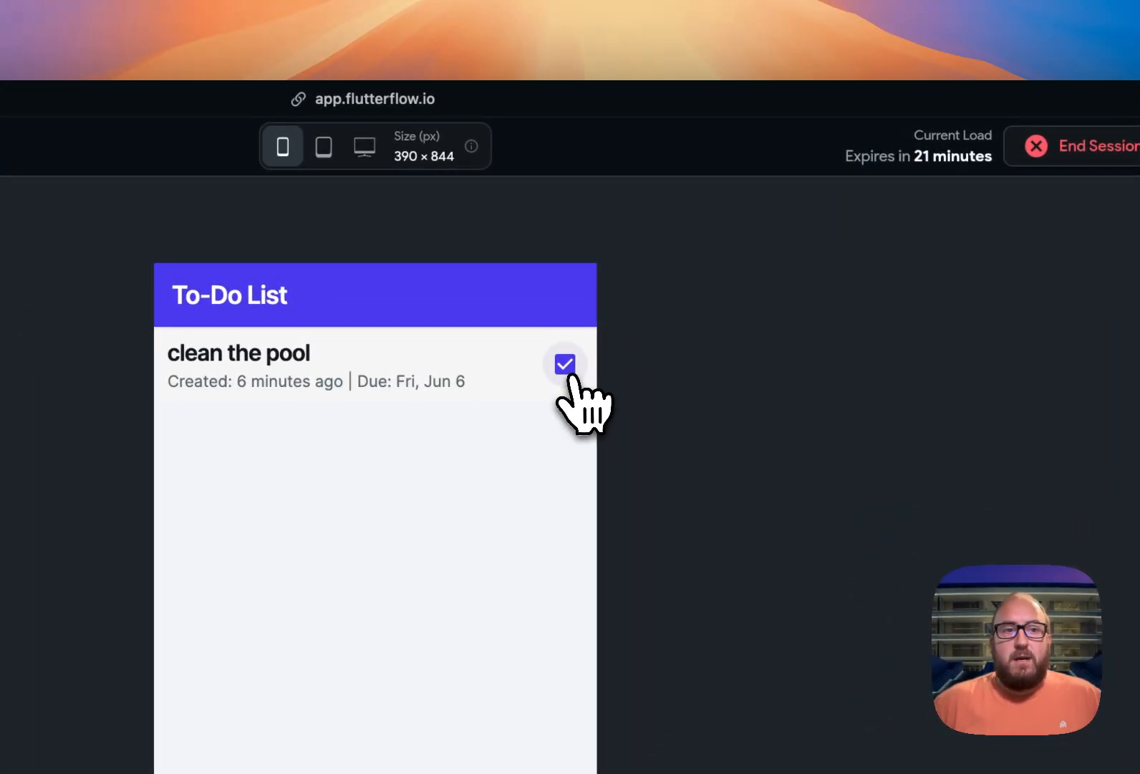
left_click(571, 374)
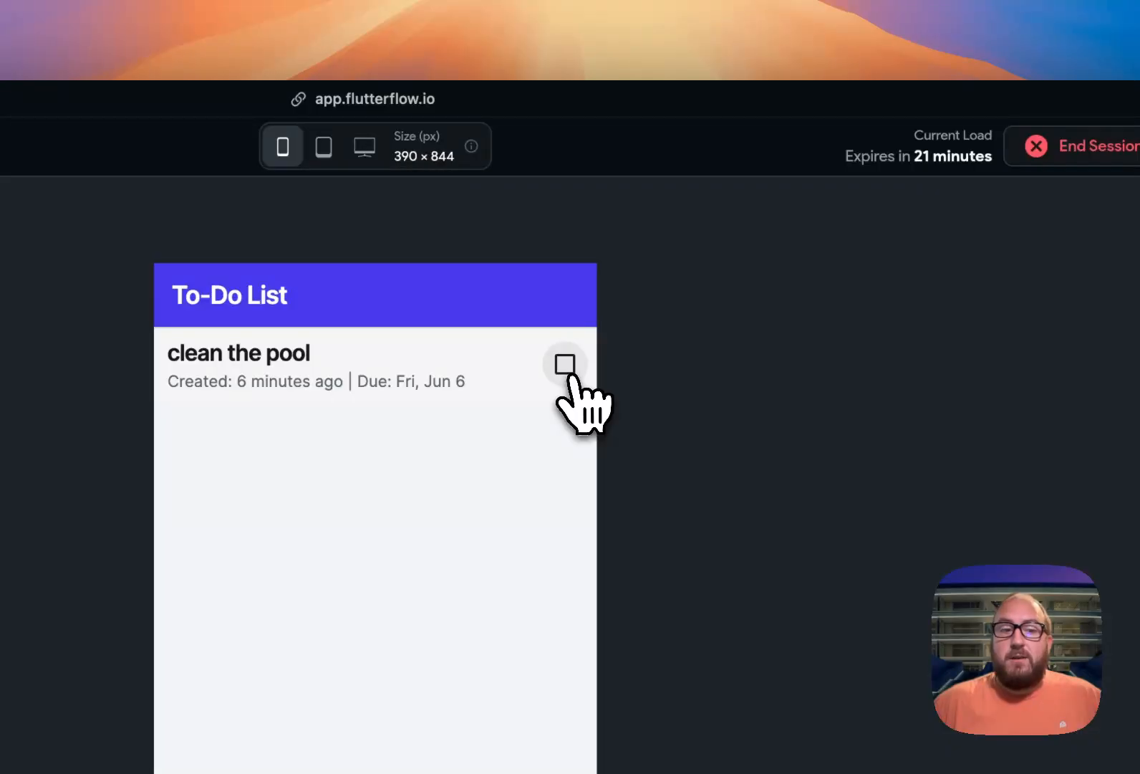
- Toggle the "clean the pool" checkbox again in the running test session to check how it responds
left_click(571, 375)
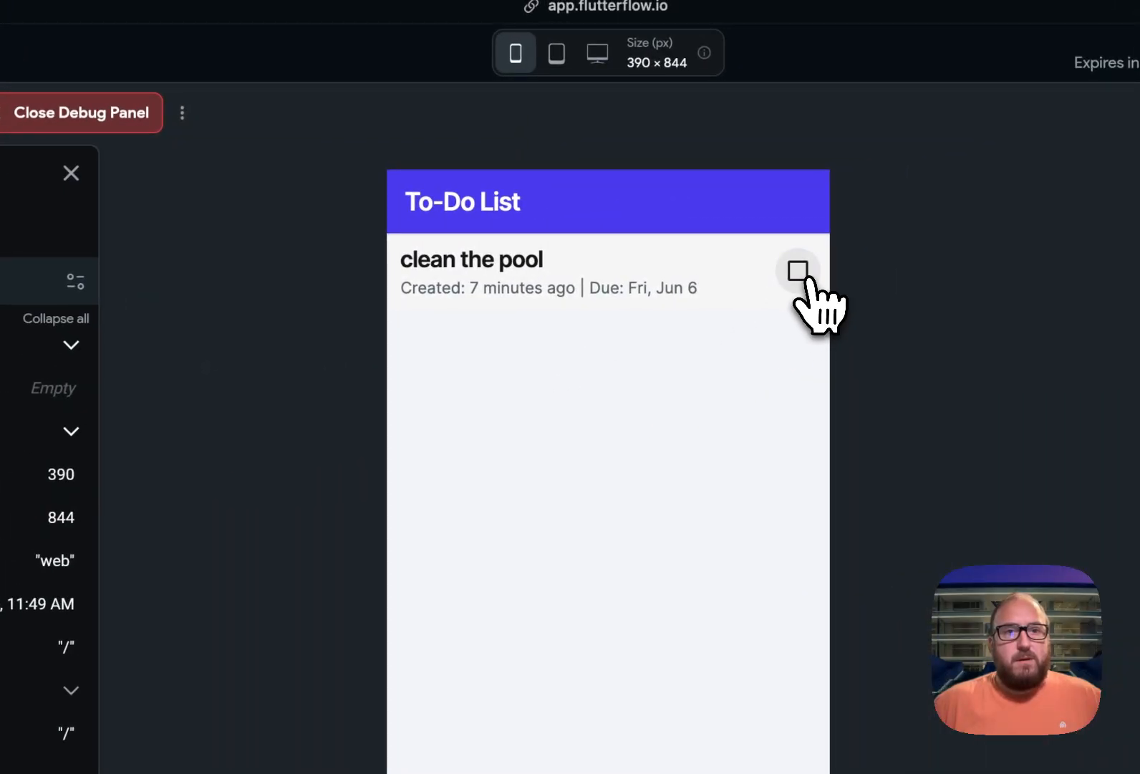
left_click(806, 279)
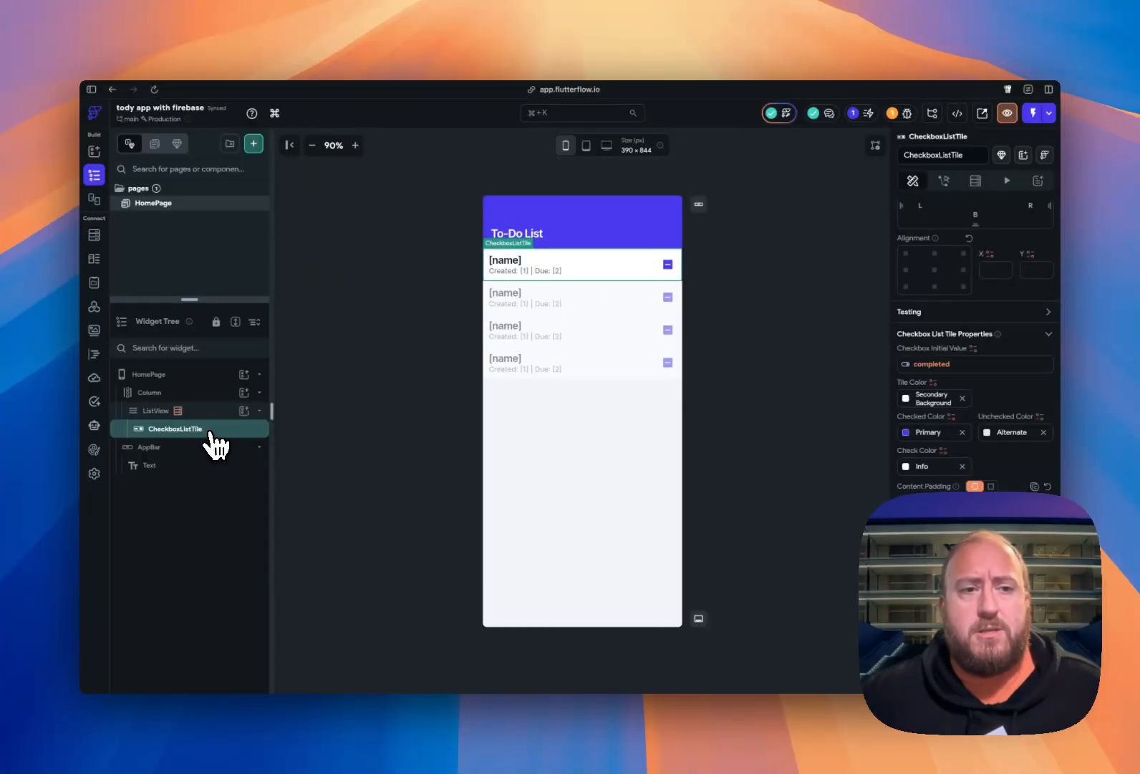
- Add an On Toggled On trigger to the CheckboxListTile with a Firestore Update Document action
left_click(946, 185)
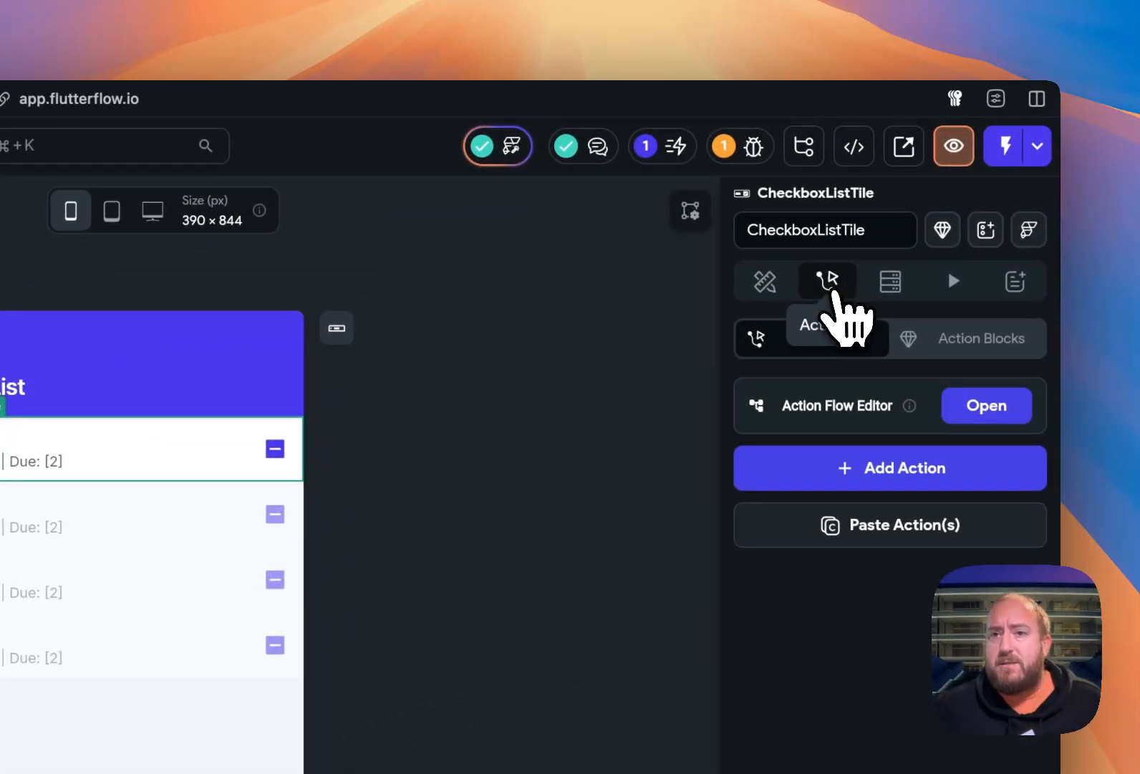
left_click(983, 406)
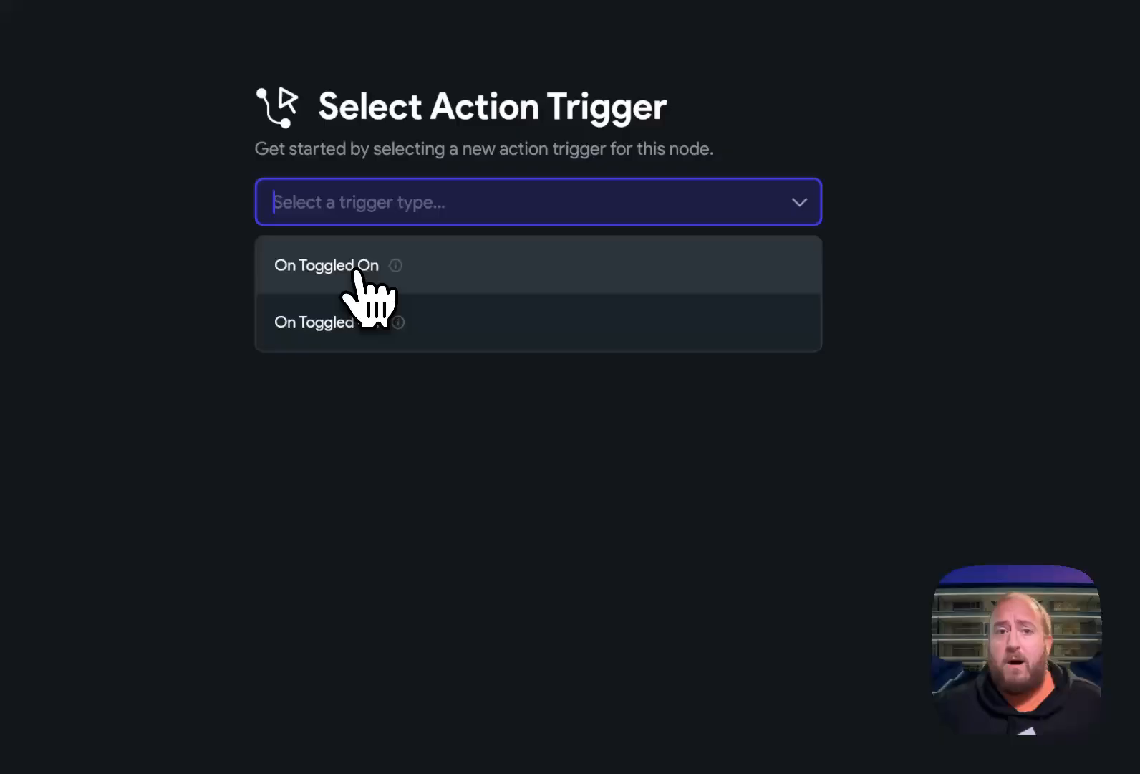
left_click(356, 275)
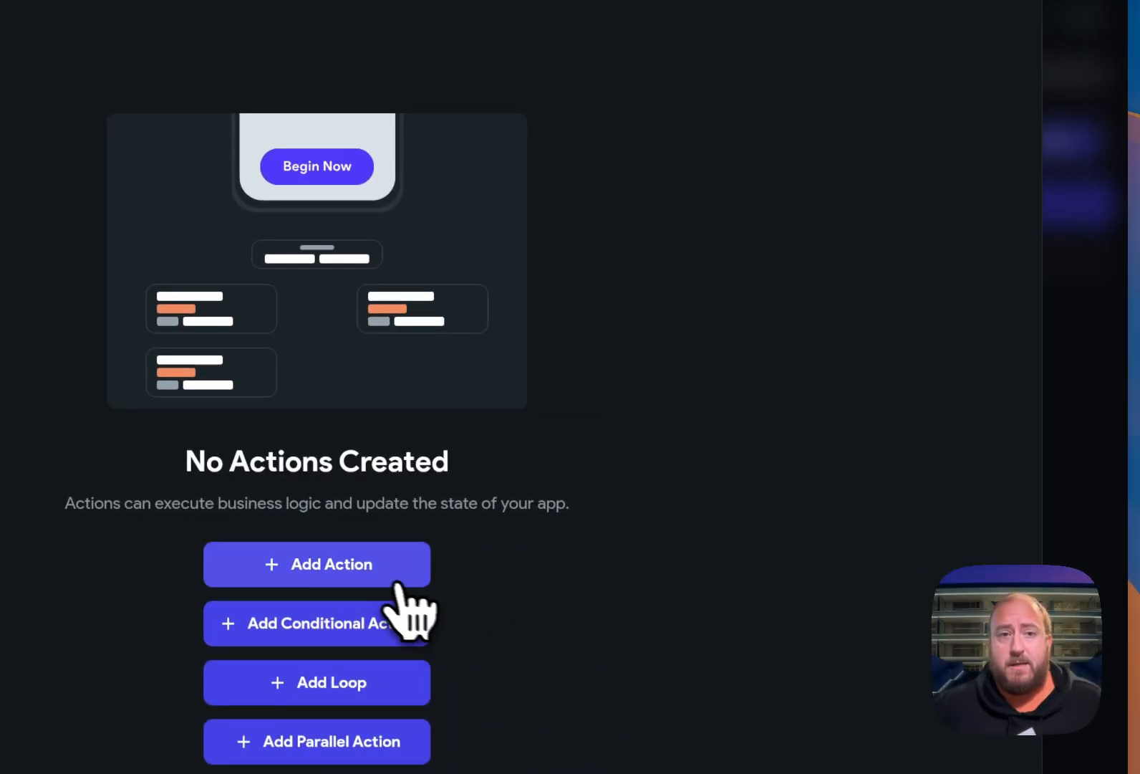
left_click(348, 577)
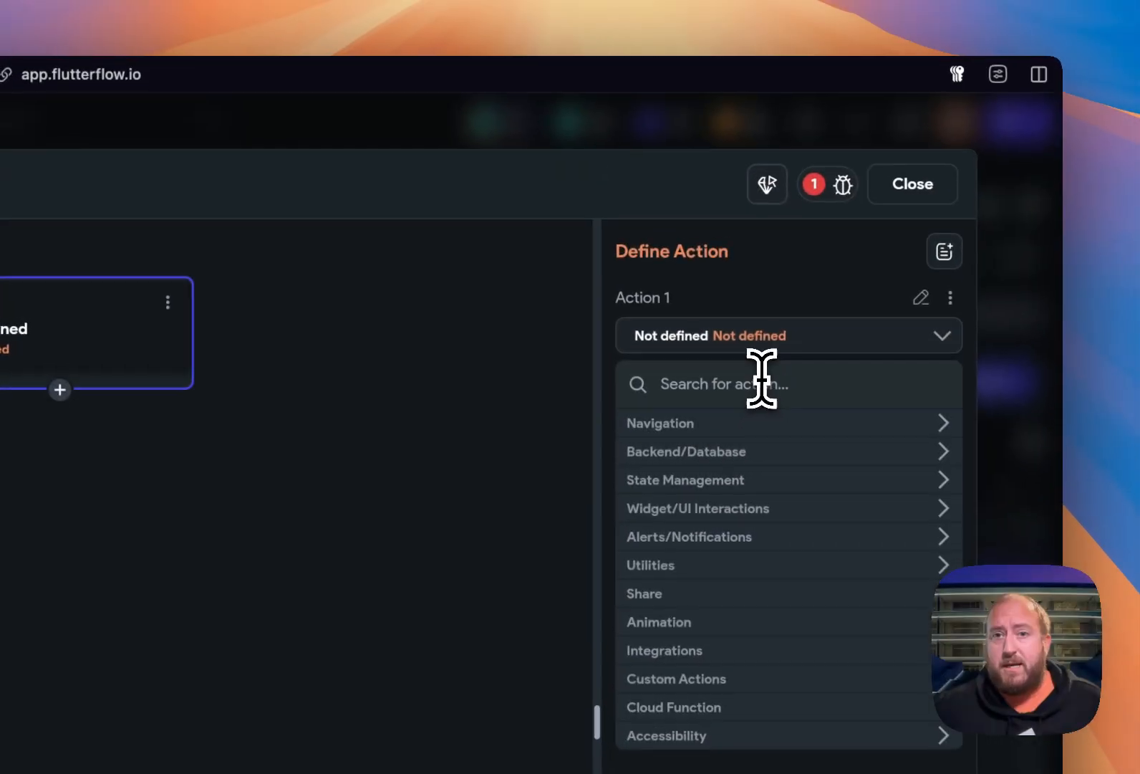
left_click(825, 143)
type("fireb")
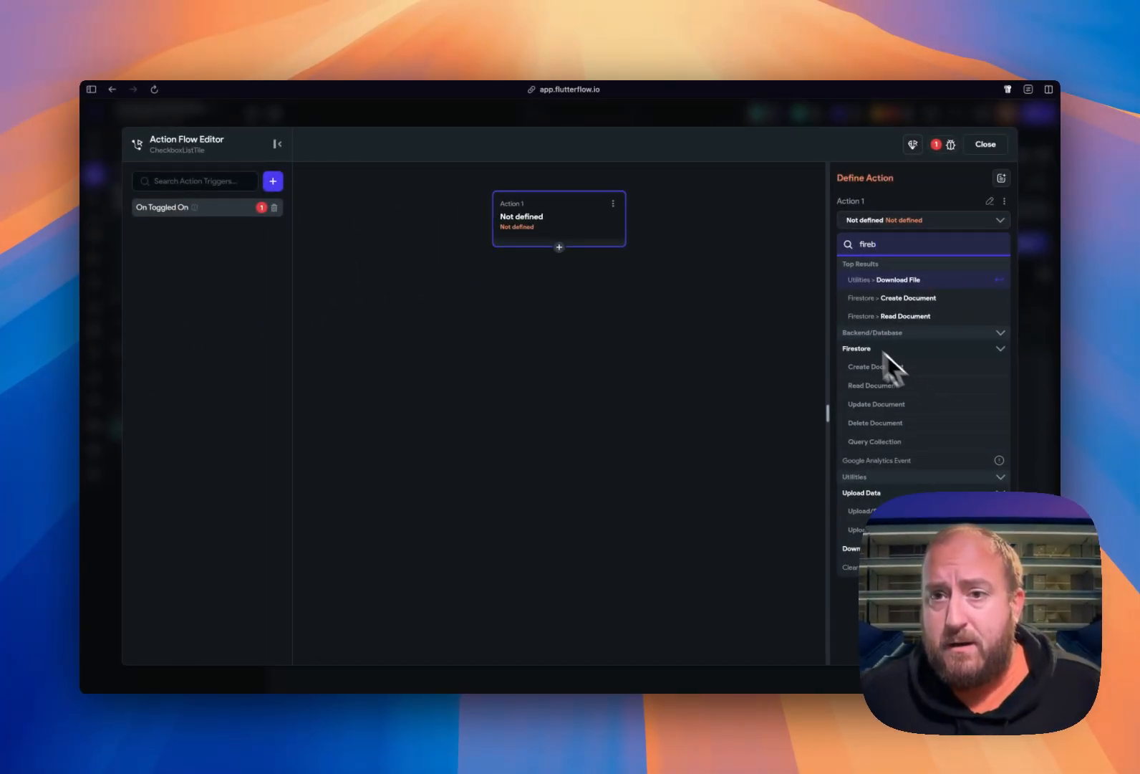
left_click(888, 409)
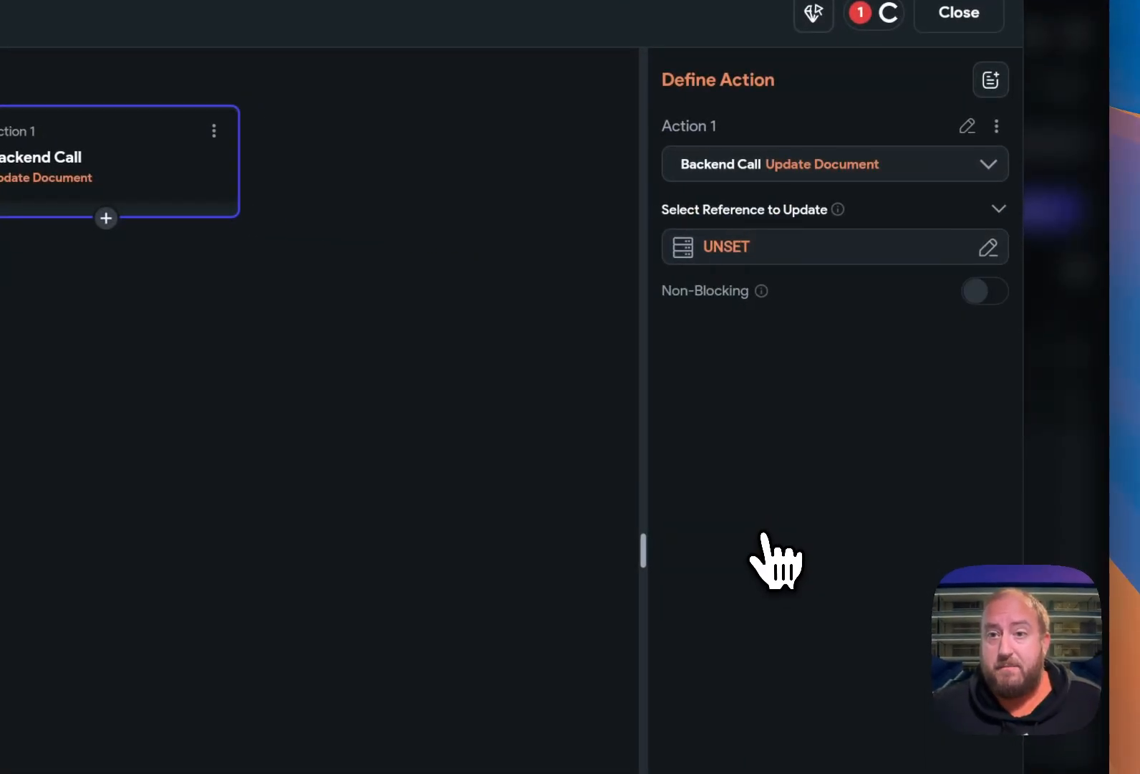
- Set the Update Document action's reference to the todos Document's Reference property and confirm it
left_click(727, 248)
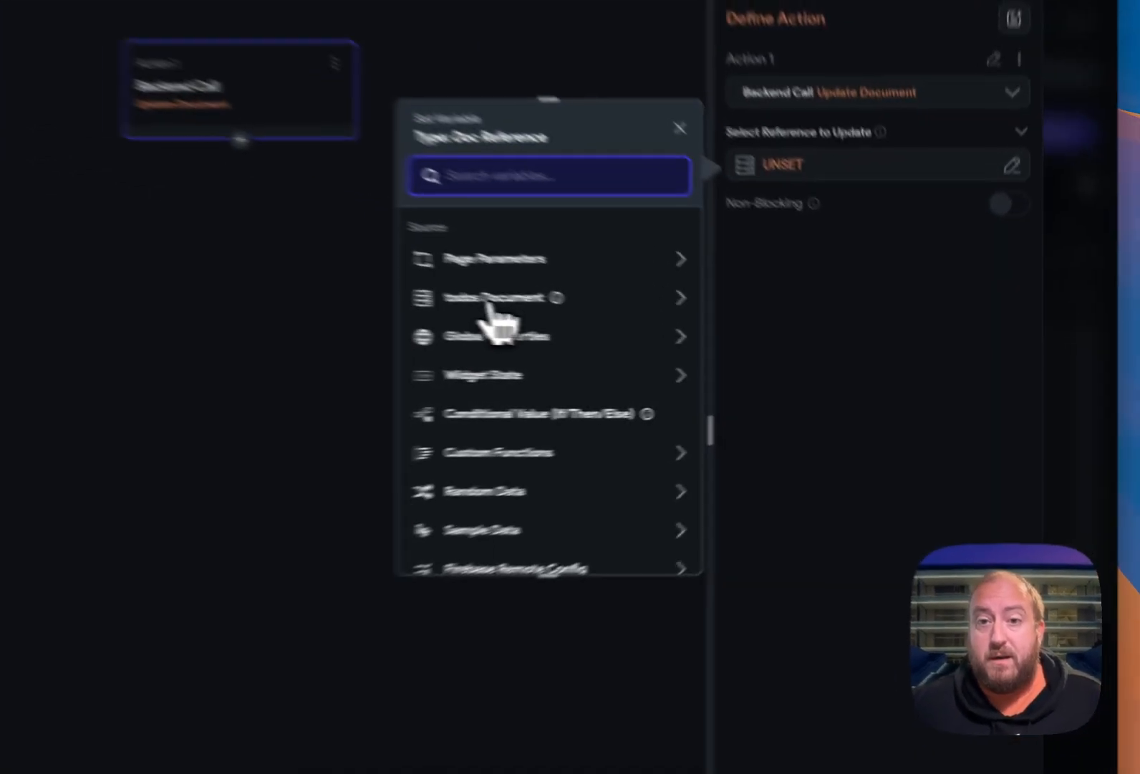
left_click(704, 338)
left_click(436, 356)
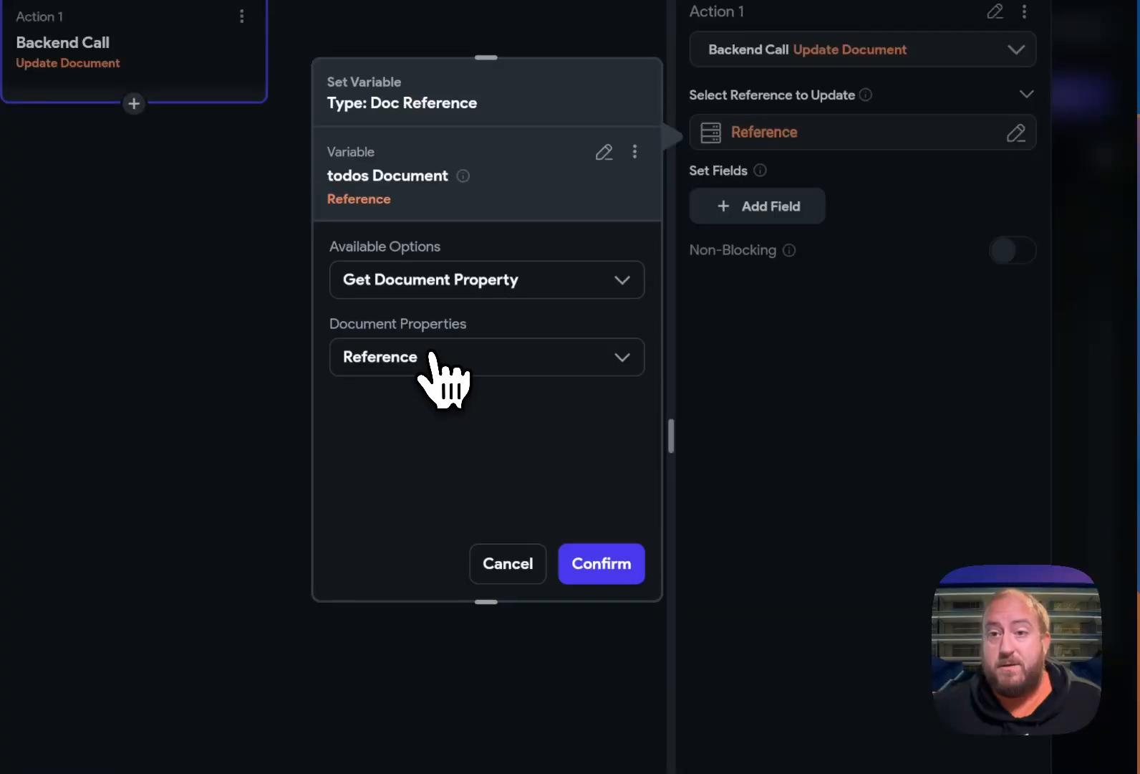
left_click(602, 566)
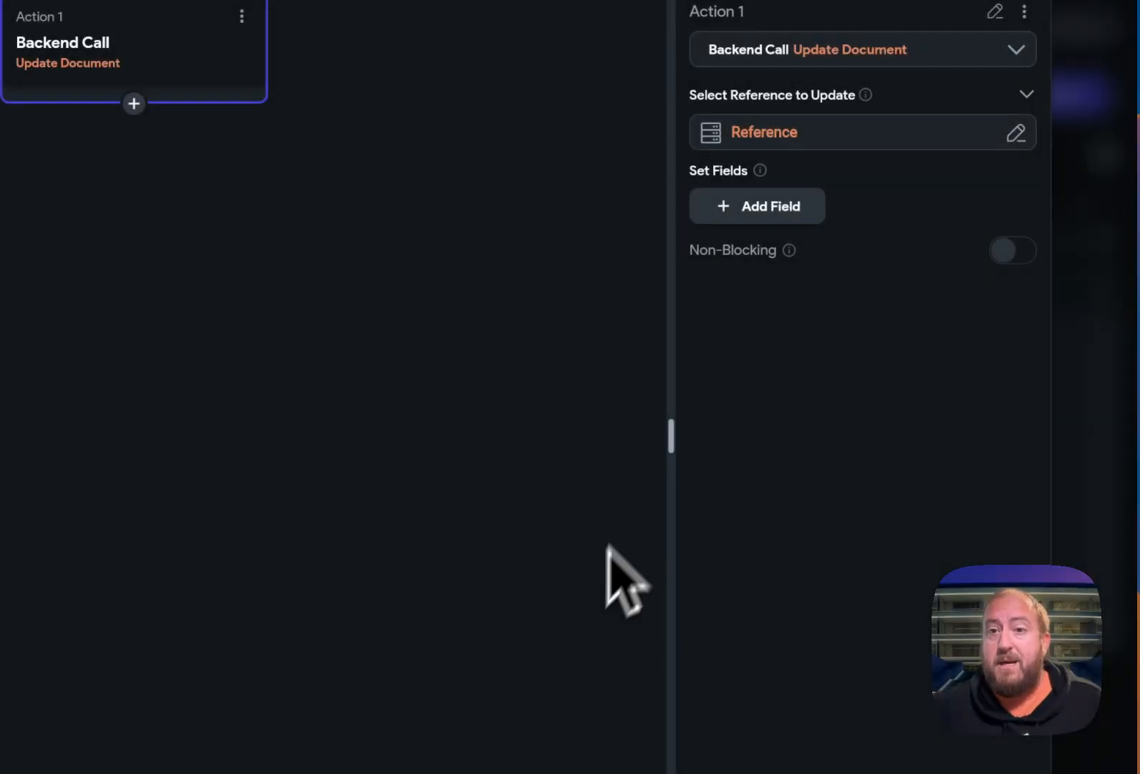
- Add the completed field to the Update Document action with the specific value True
left_click(760, 210)
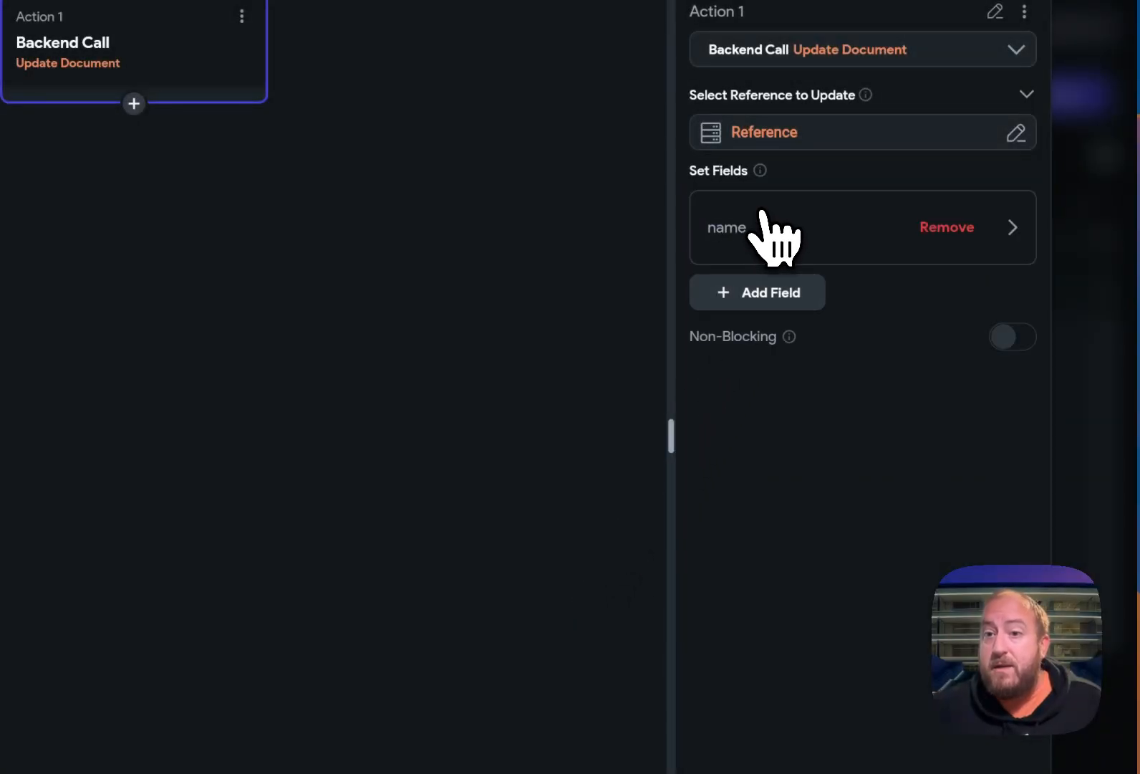
left_click(761, 219)
left_click(777, 359)
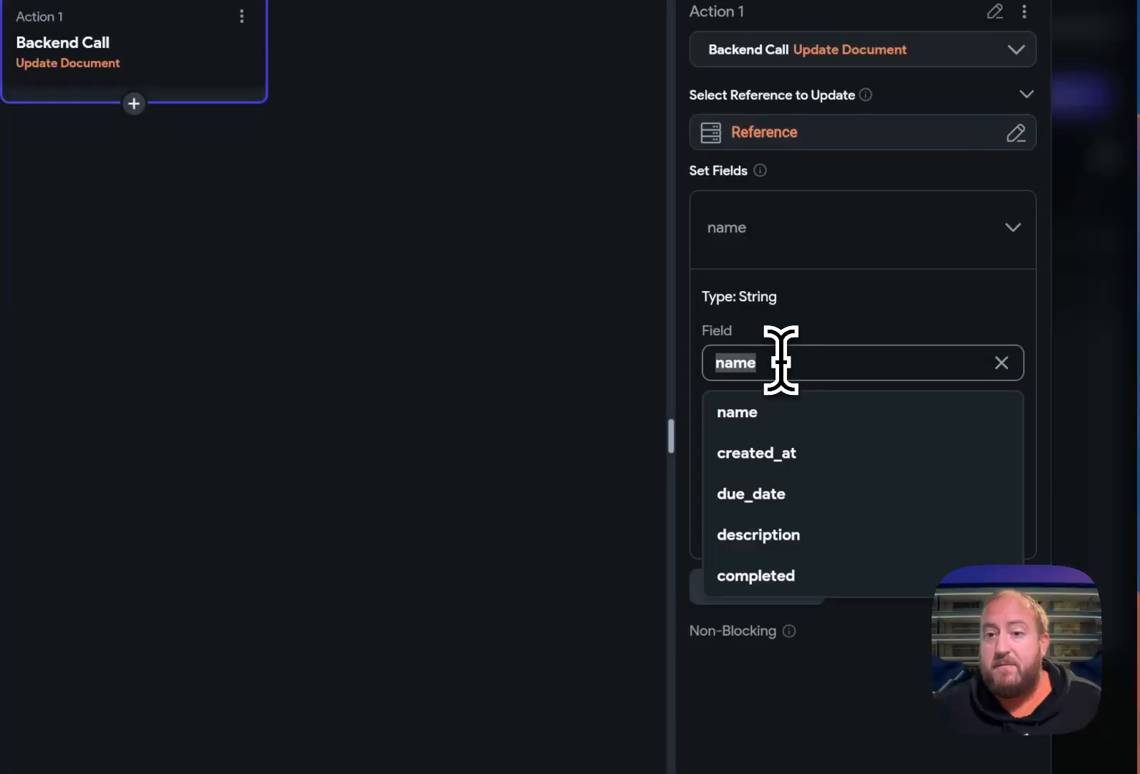
left_click(788, 577)
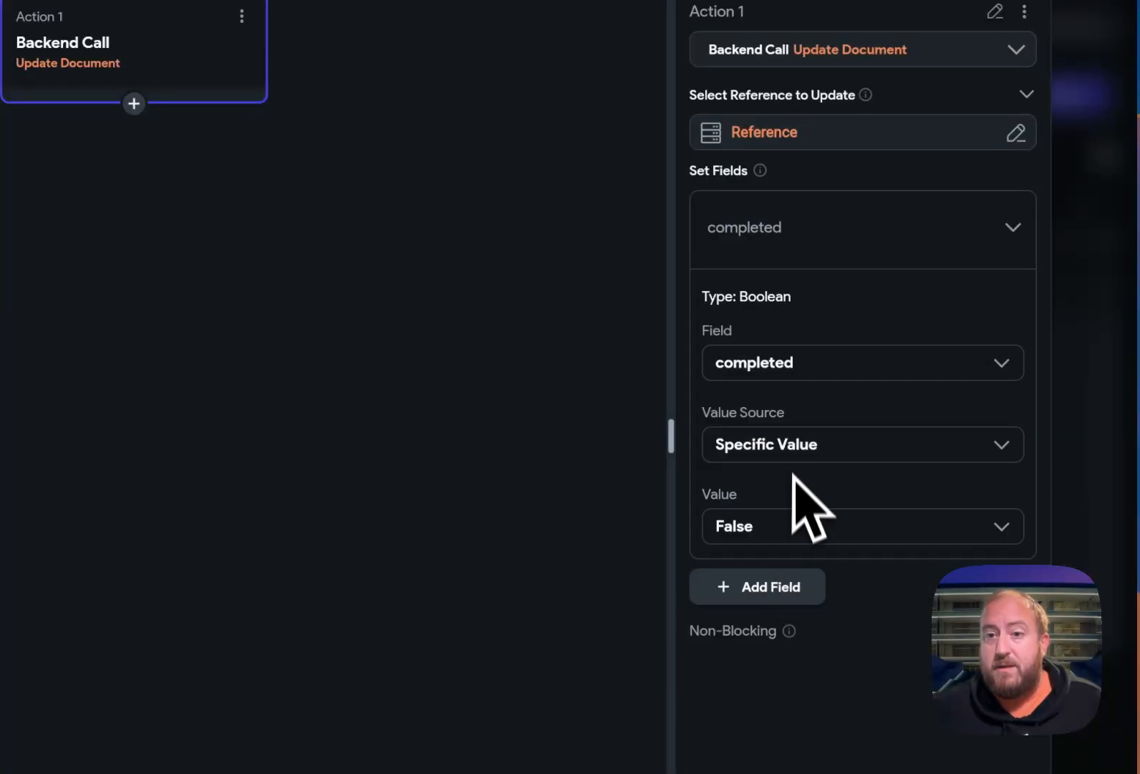
left_click(784, 526)
left_click(787, 575)
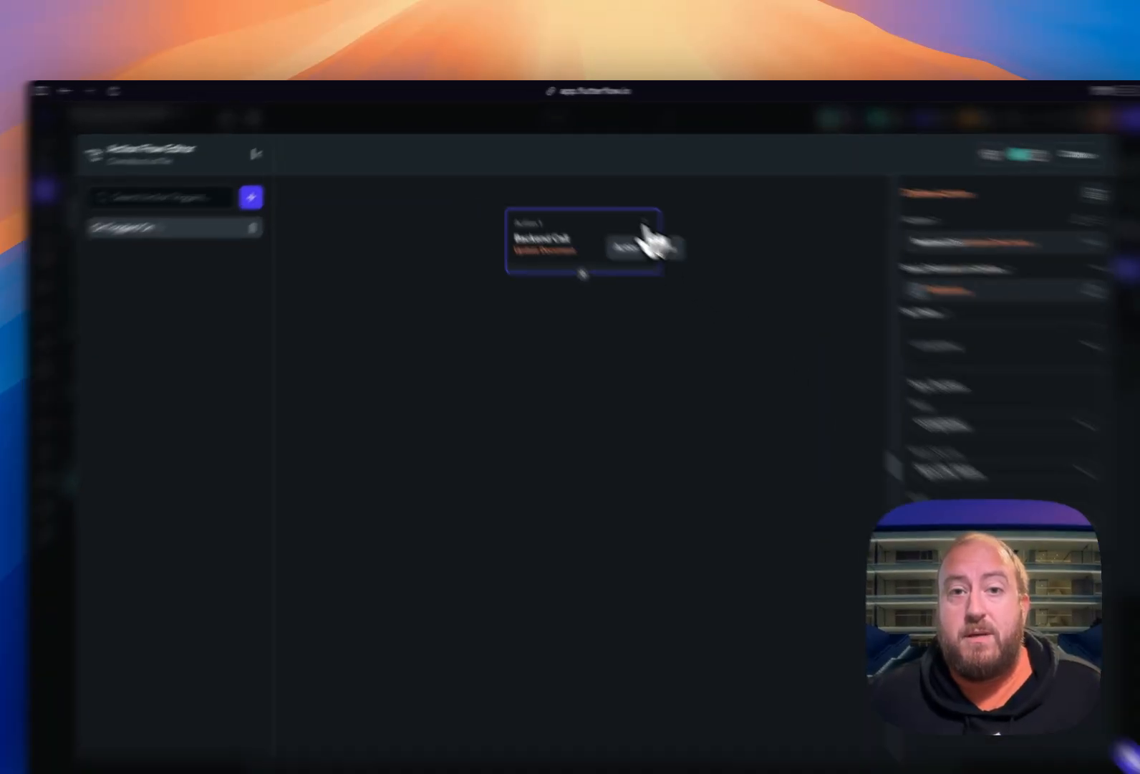
- Copy the Update Document action and paste it under a new On Toggled Off trigger
left_click(613, 202)
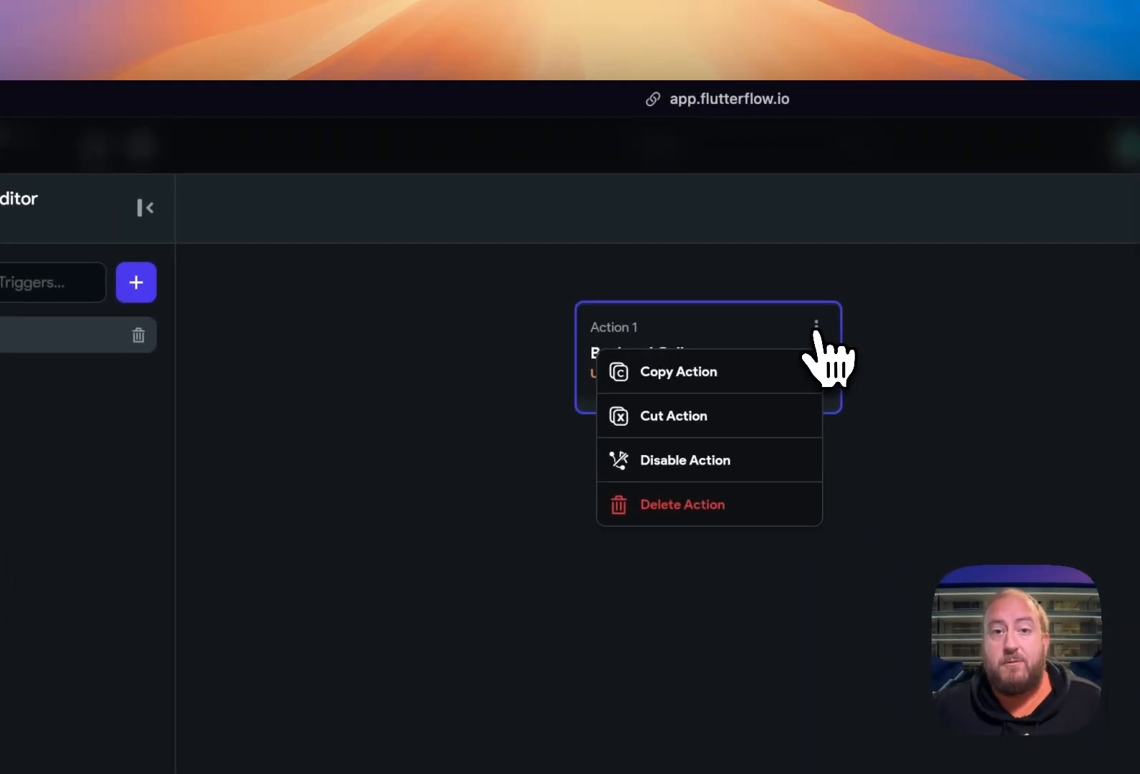
left_click(699, 379)
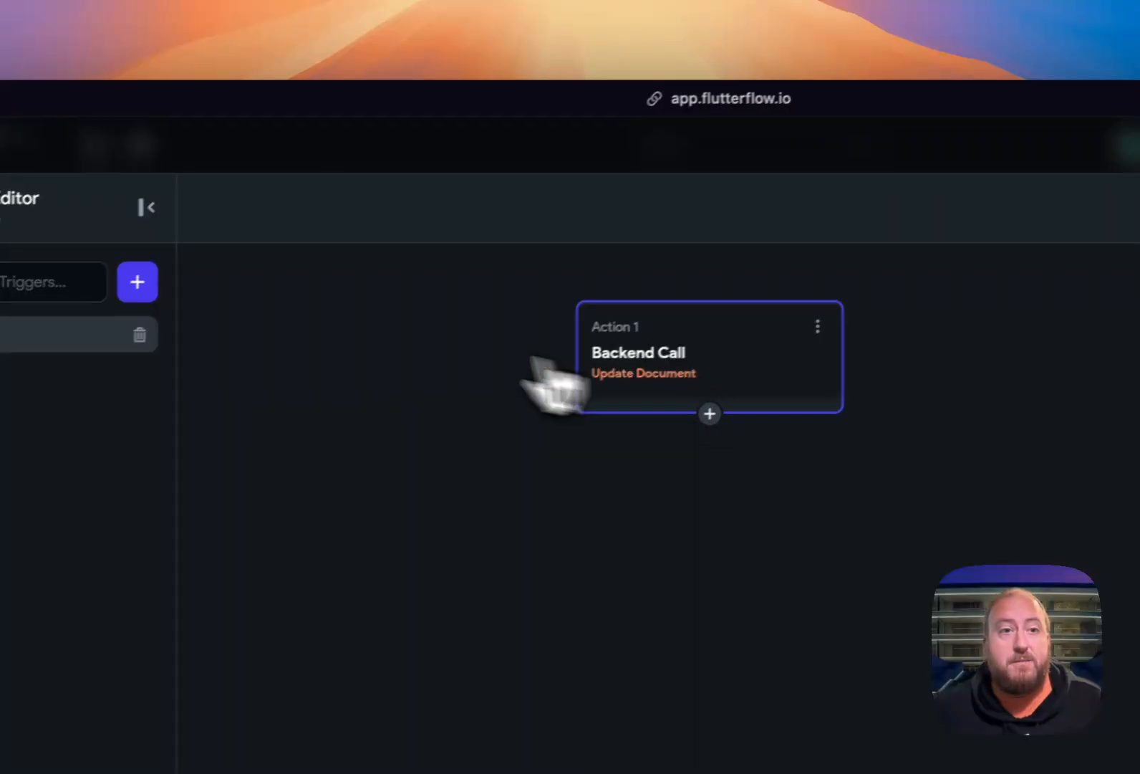
left_click(331, 227)
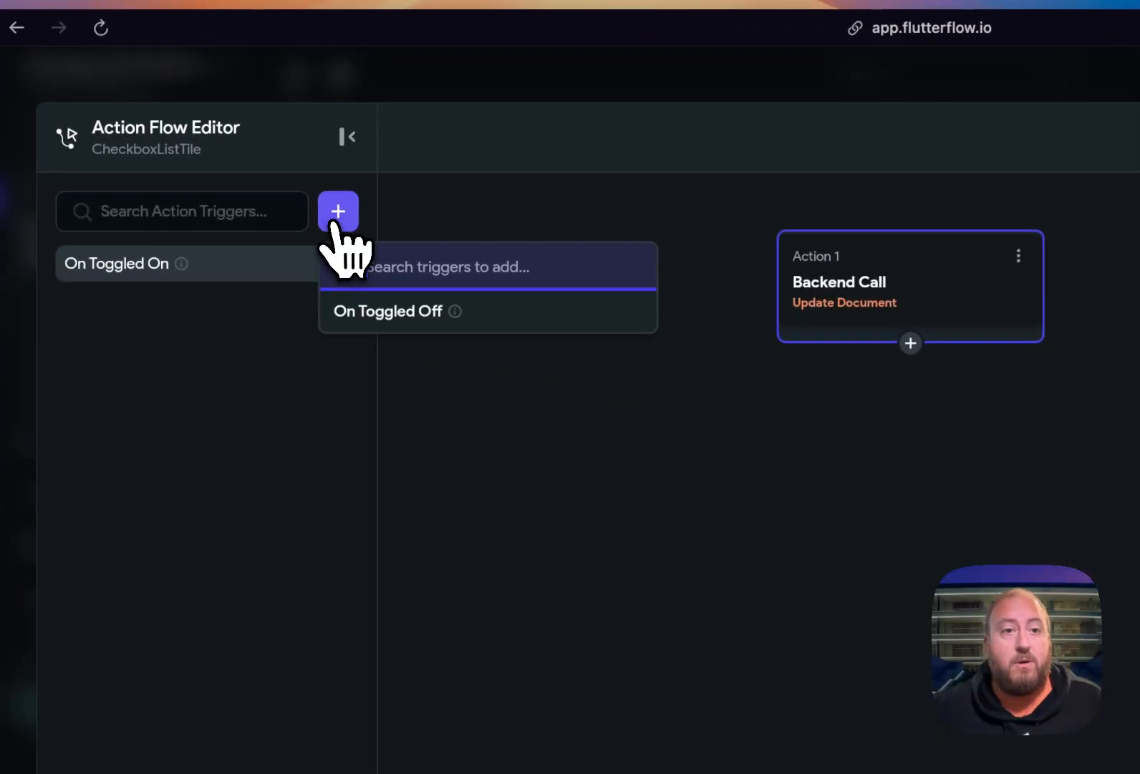
left_click(348, 320)
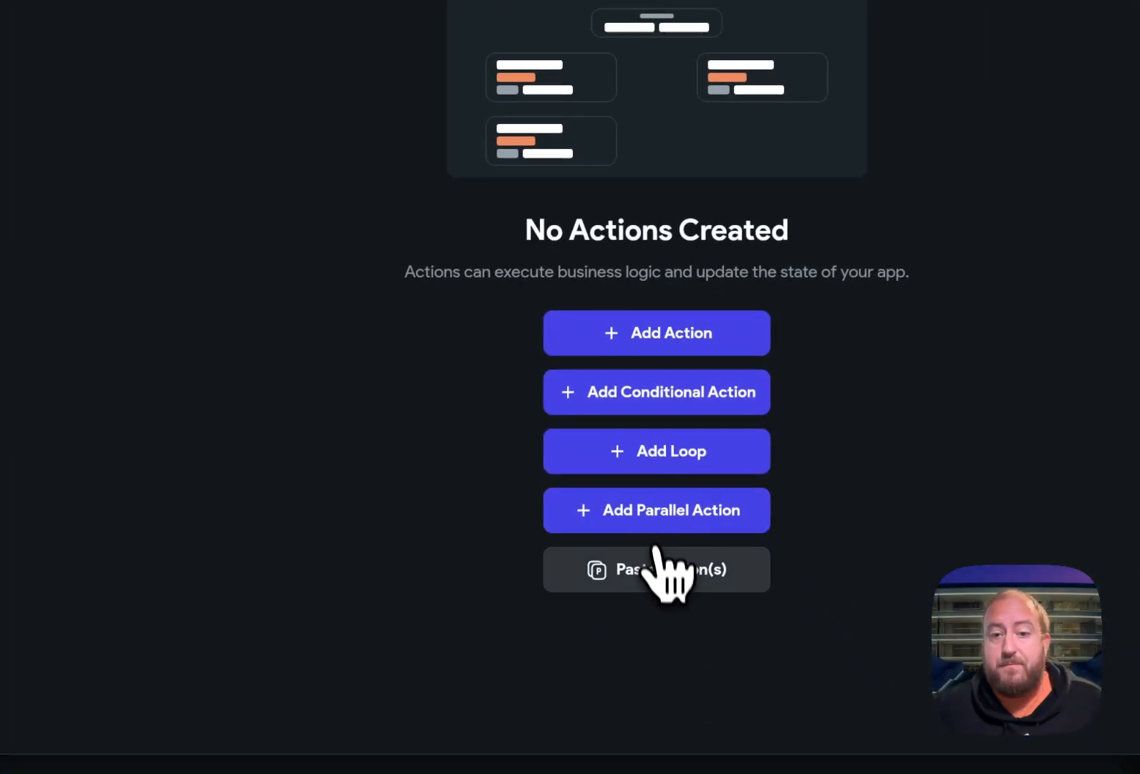
left_click(659, 592)
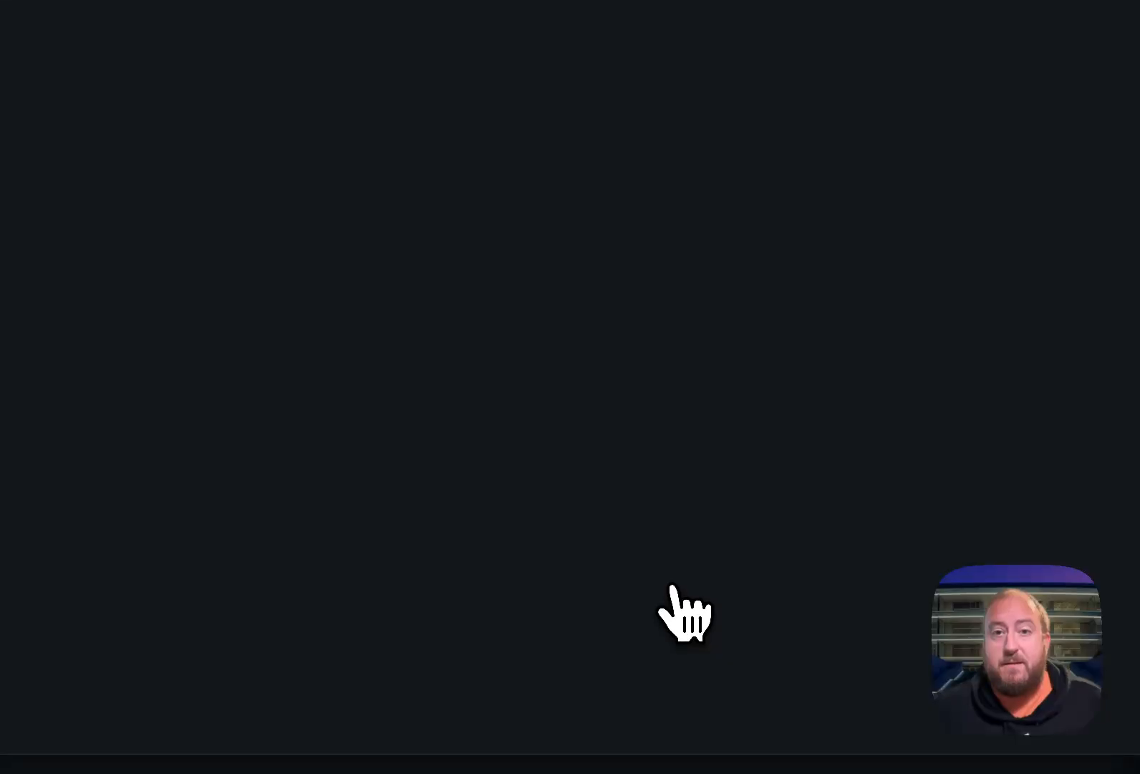
- Set the completed field to False in the On Toggled Off action and close the Action Flow Editor
left_click(393, 258)
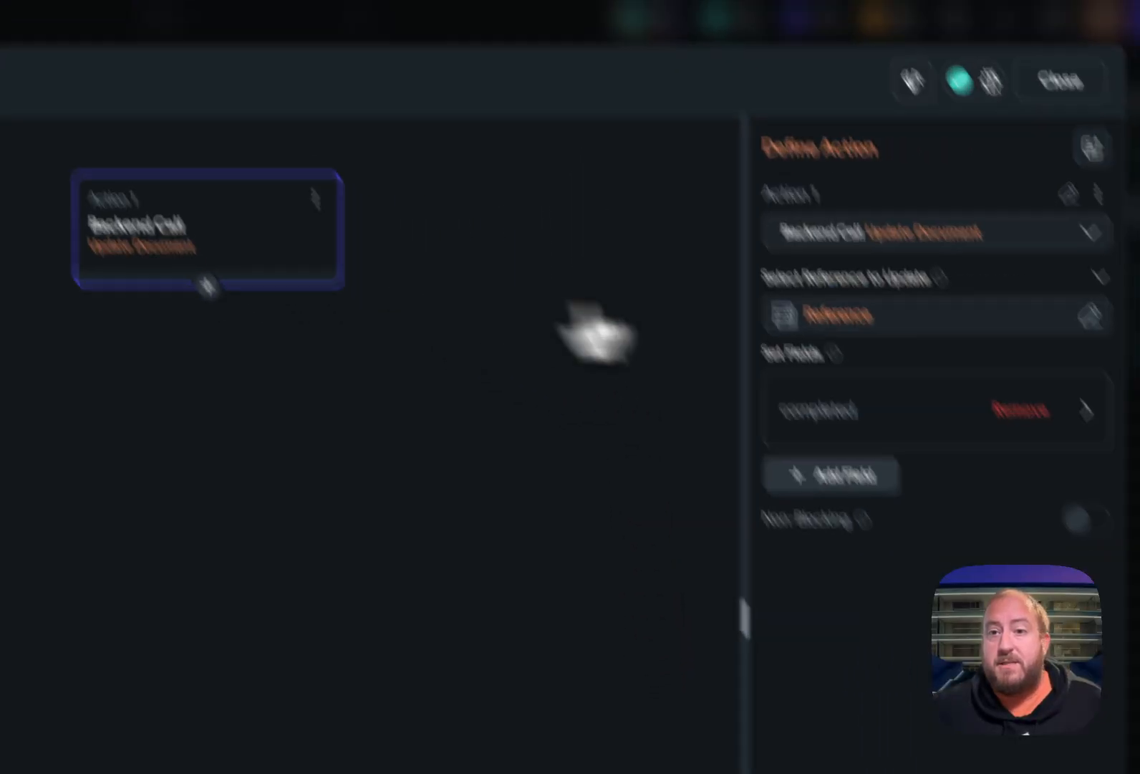
left_click(924, 414)
left_click(866, 705)
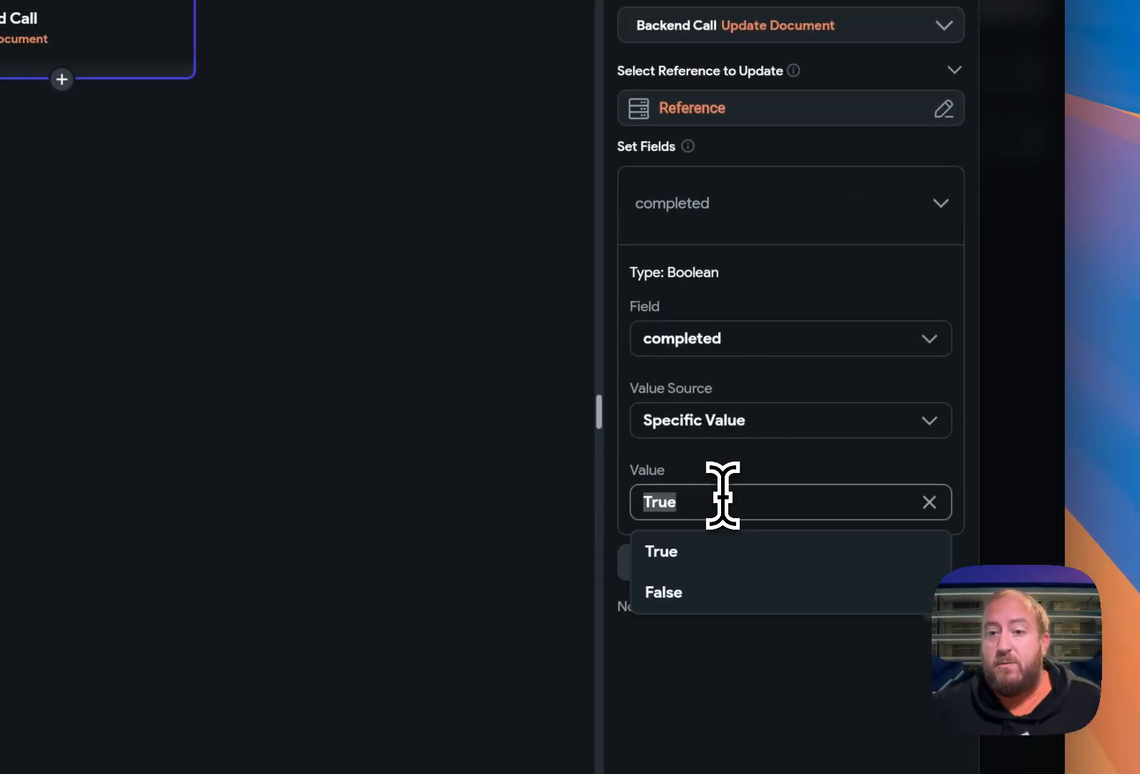
left_click(713, 593)
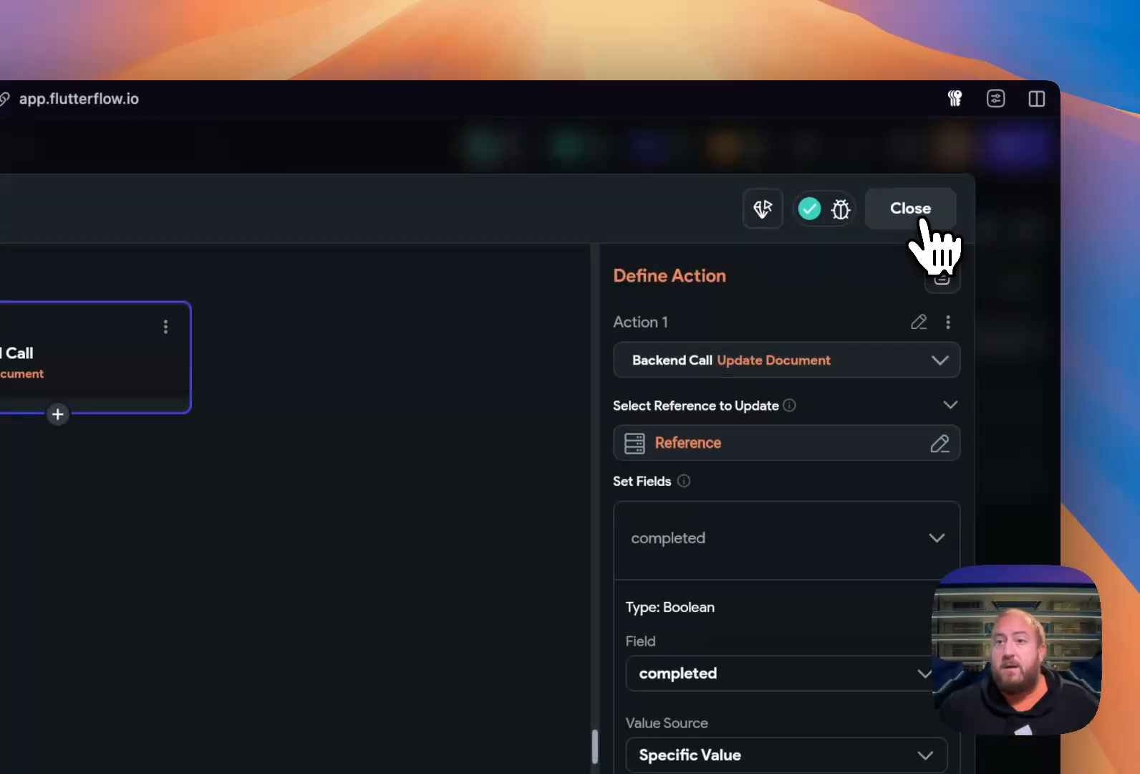
left_click(916, 211)
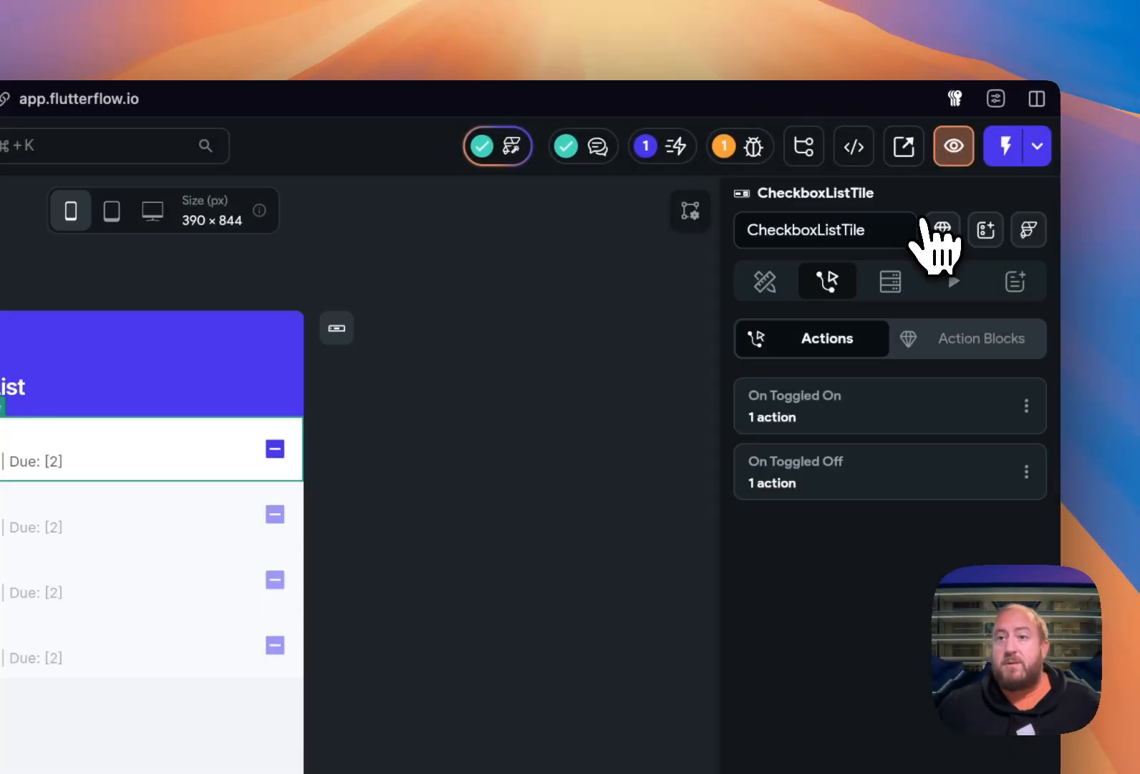
- Launch the app in test mode from the builder and toggle the "clean the pool" checkbox to test its new actions
key("ctrl+Tab")
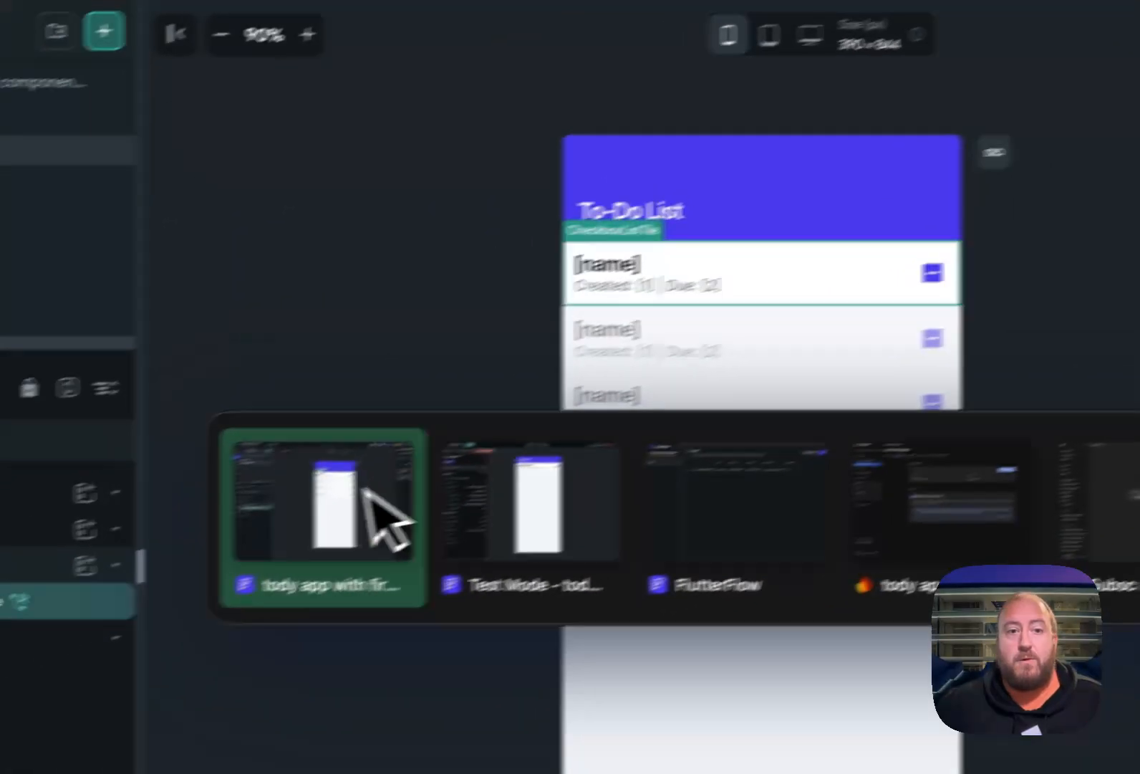
left_click(369, 491)
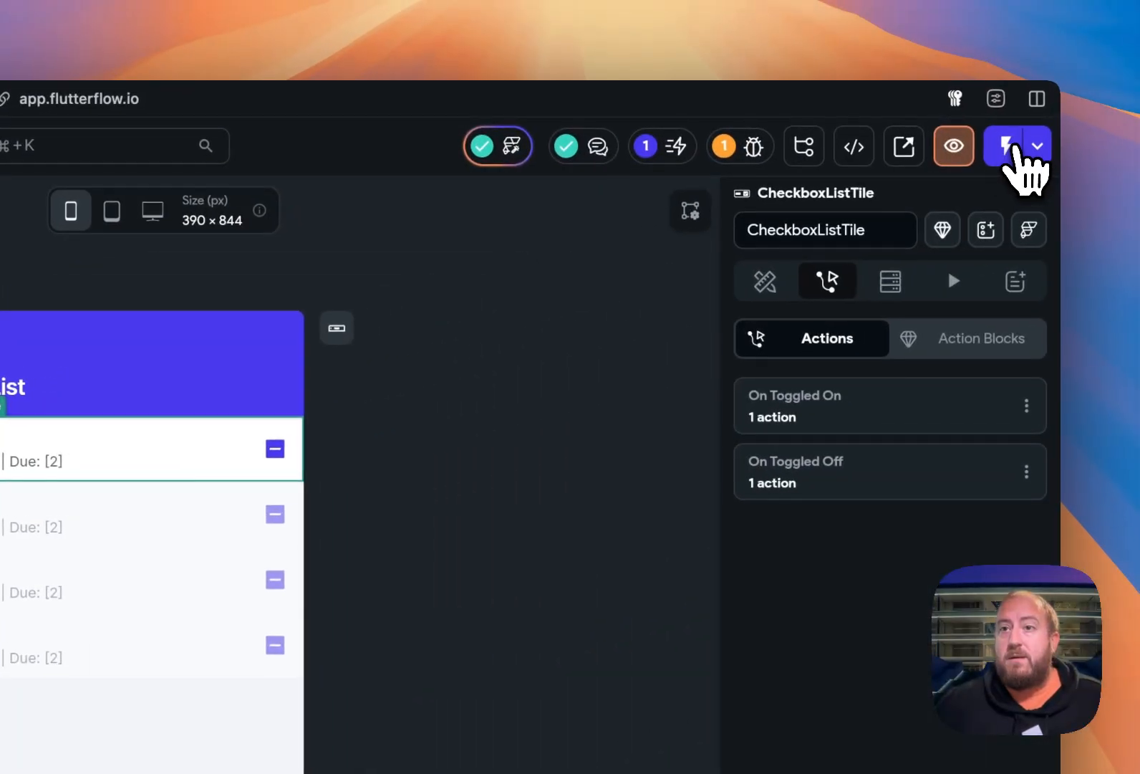
left_click(1013, 147)
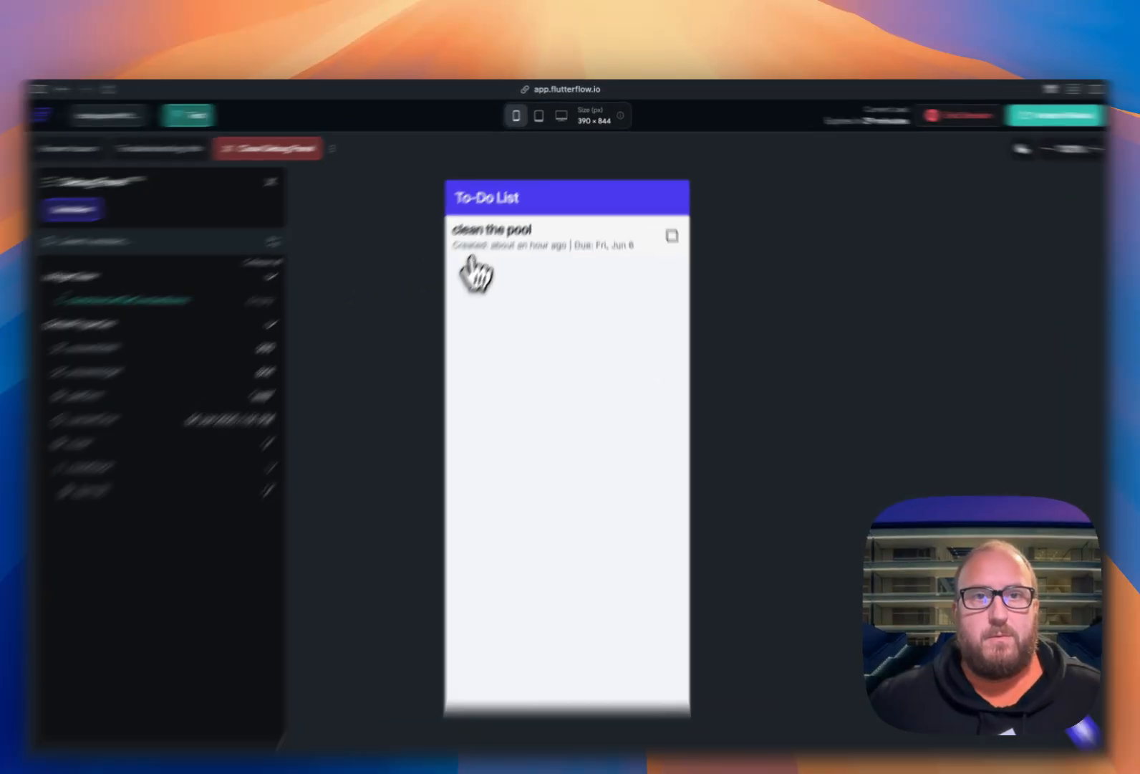
left_click(526, 233)
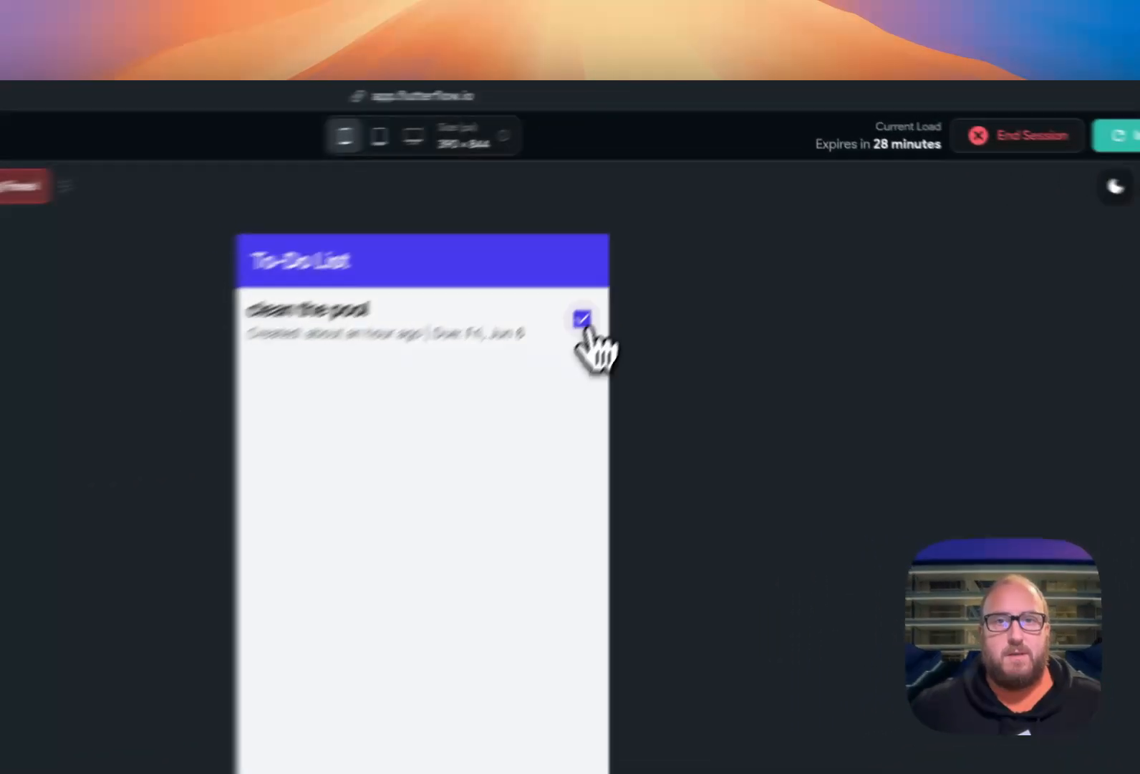
left_click(665, 223)
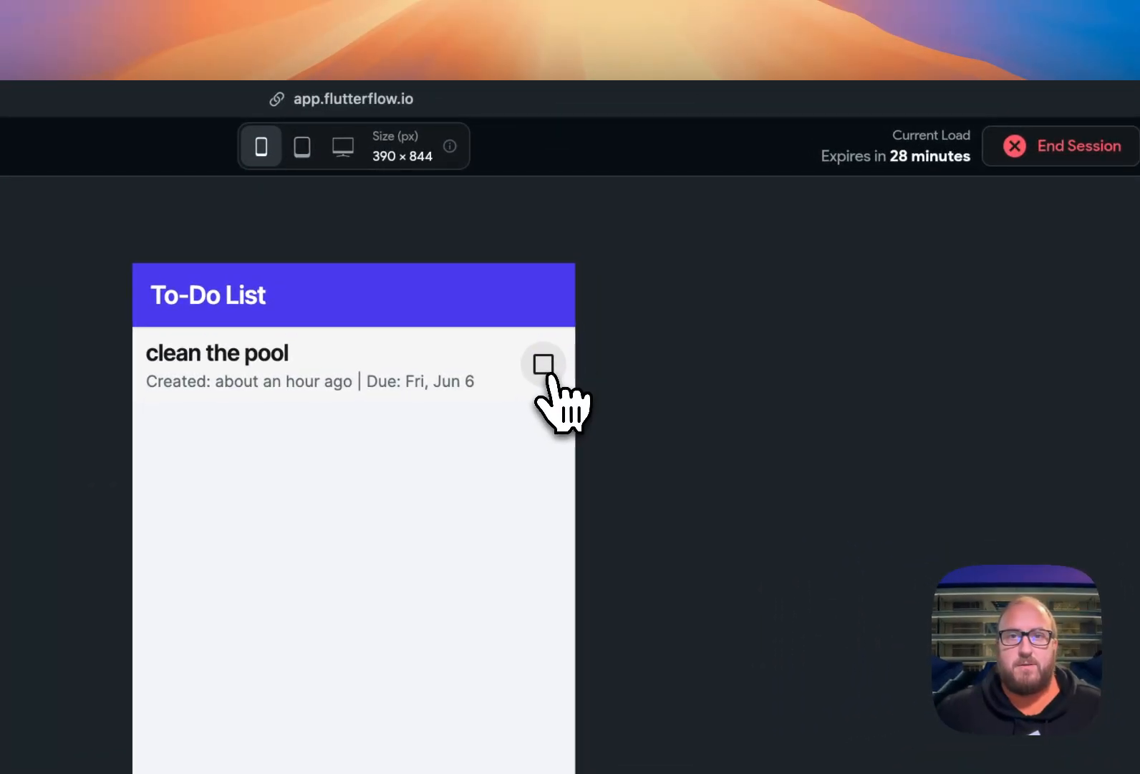
left_click(545, 366)
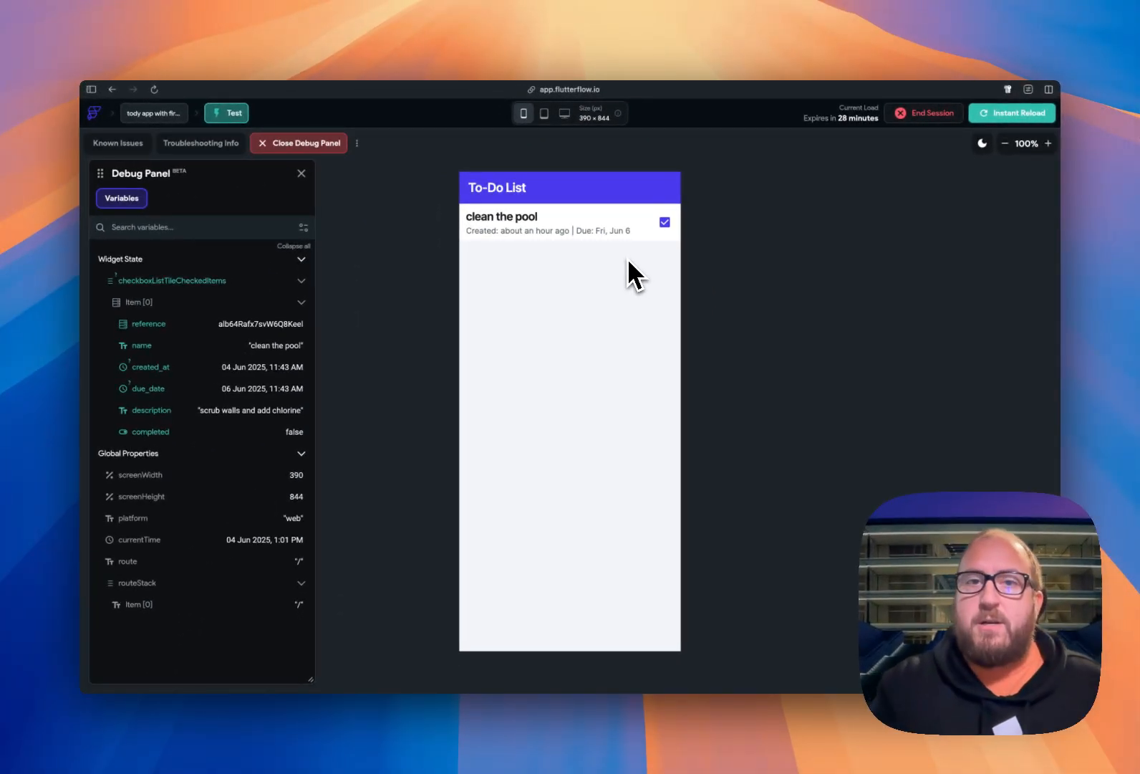
- Open and clear the browser console, toggle the "clean the pool" checkbox to check for errors, and reload the test session
key("super+alt+i")
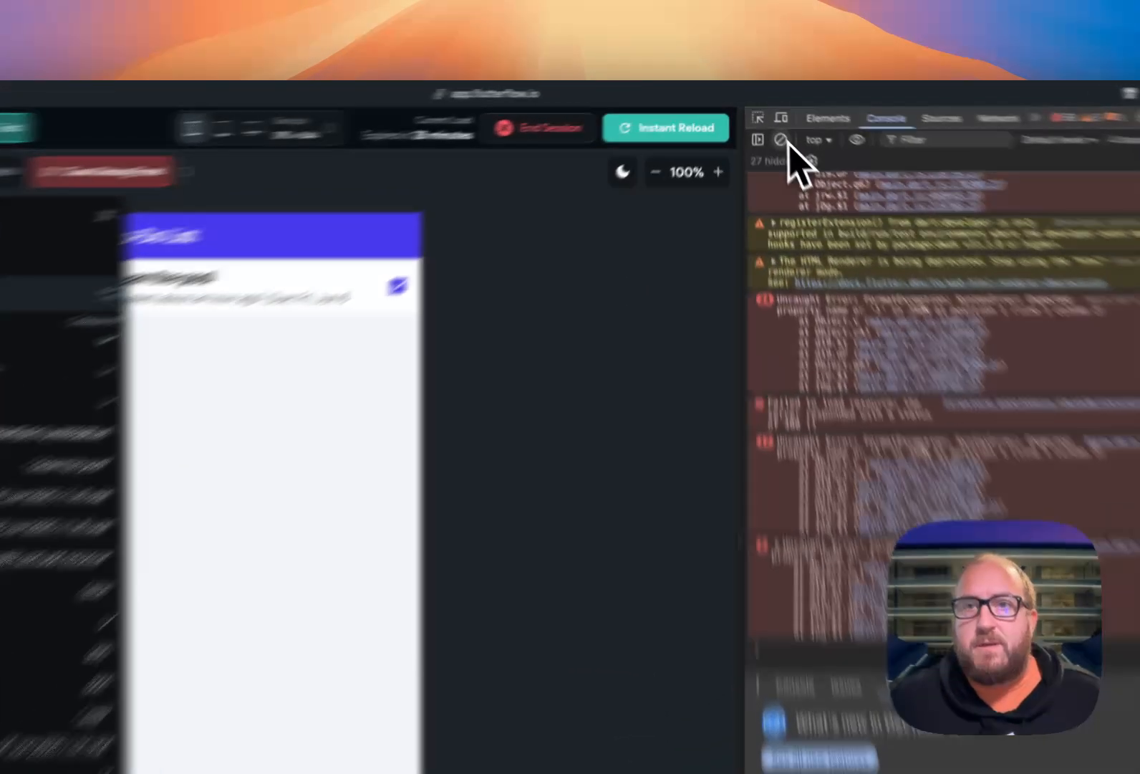
left_click(767, 121)
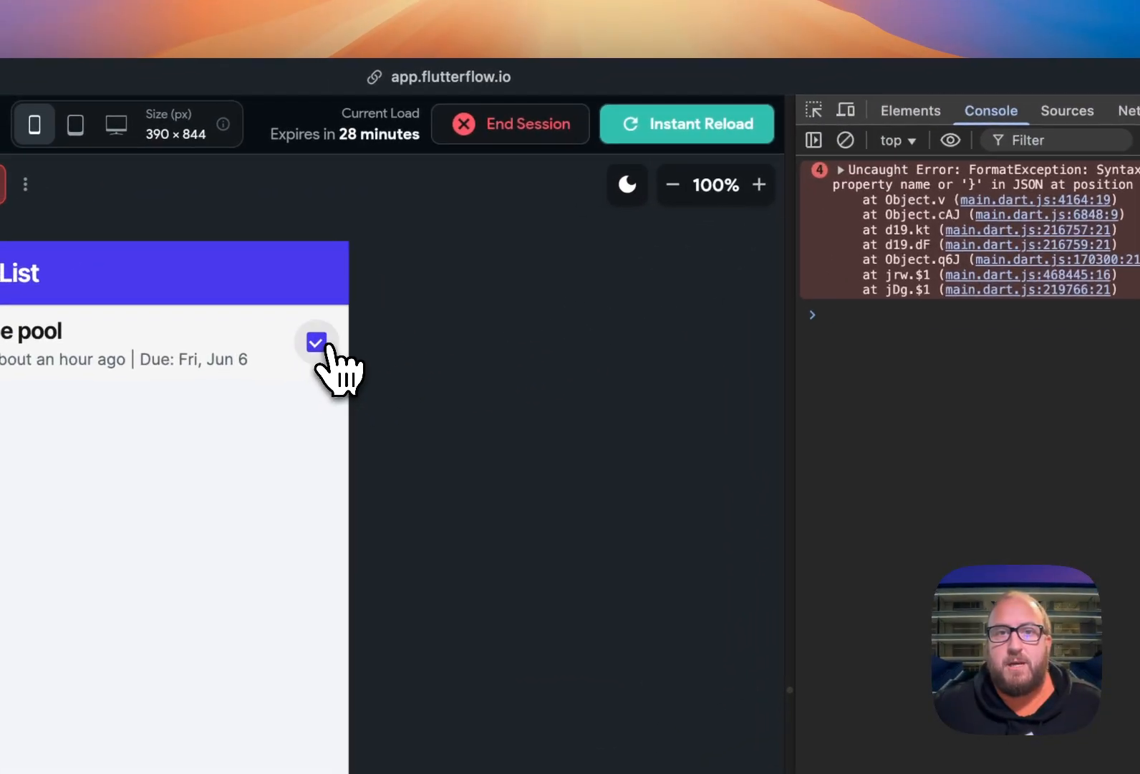
left_click(317, 343)
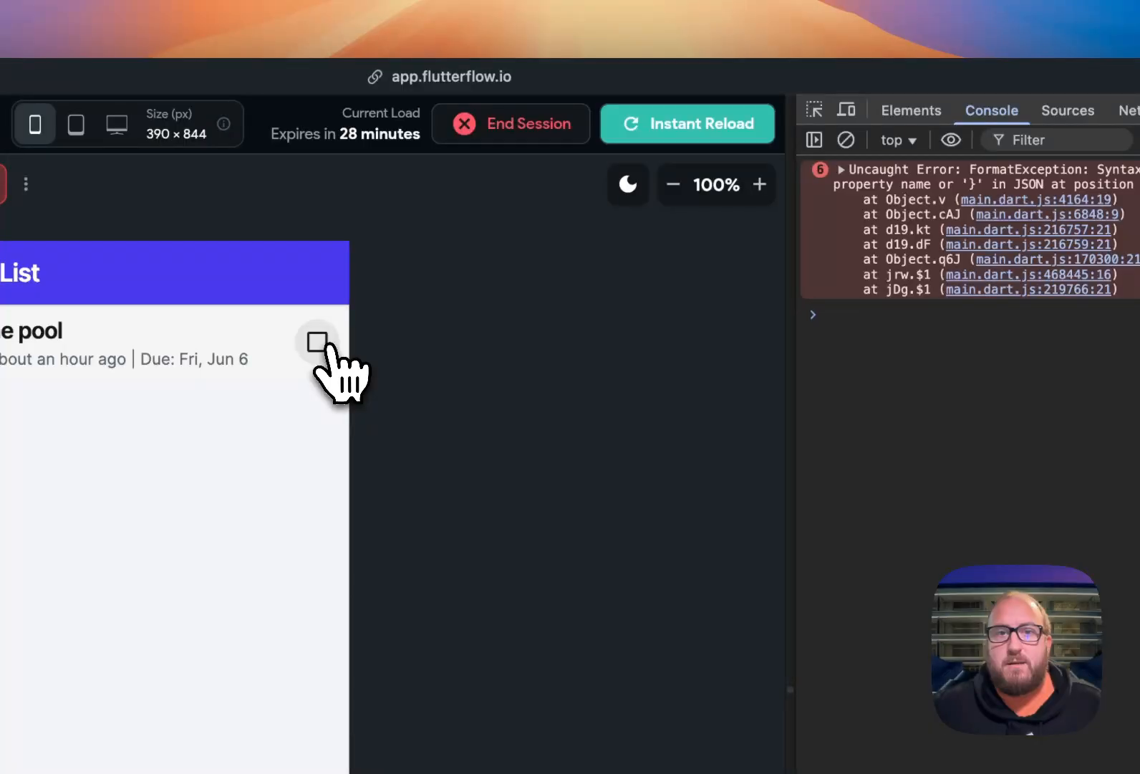
left_click(328, 346)
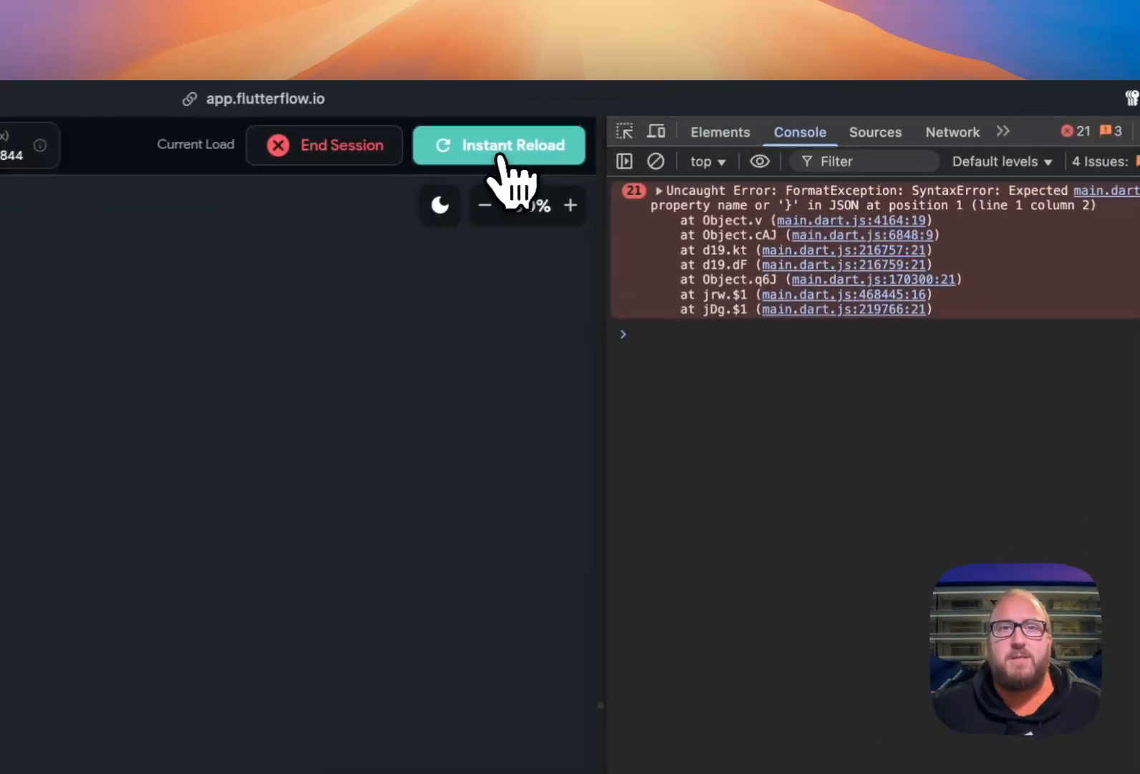
left_click(695, 114)
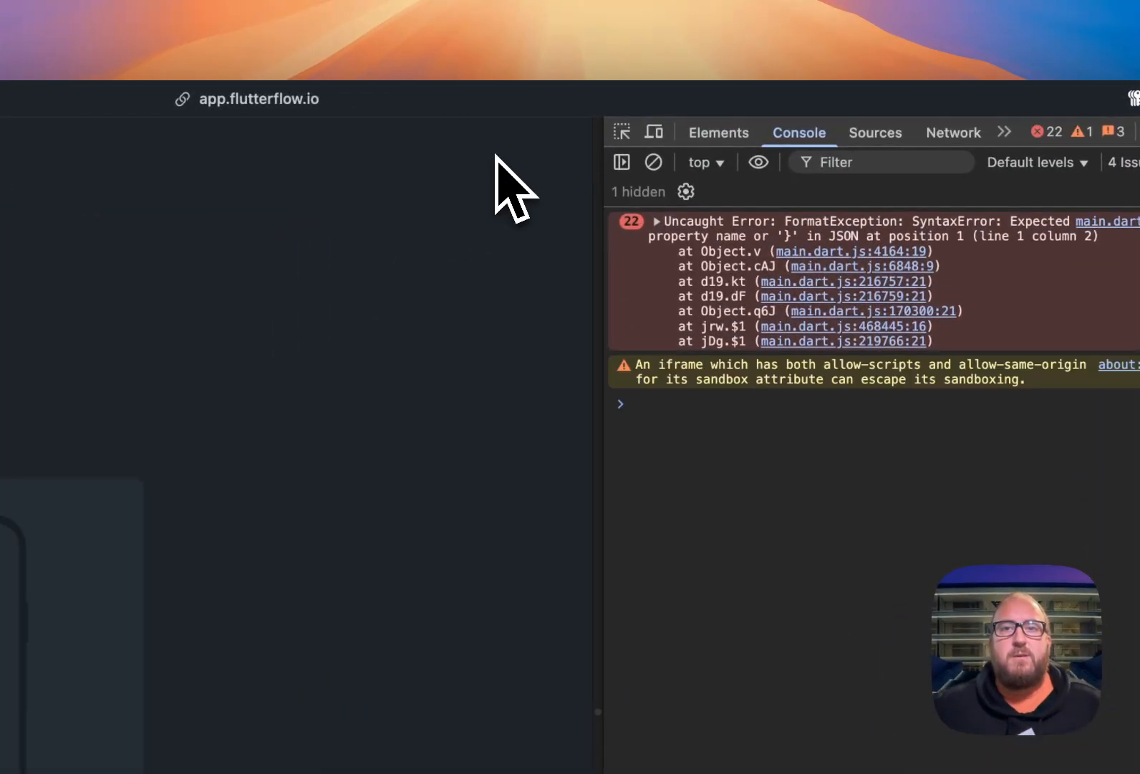
- Clear the browser console, uncheck "clean the pool" in the test app, and check its completed value in the Firestore Data Manager
left_click(653, 174)
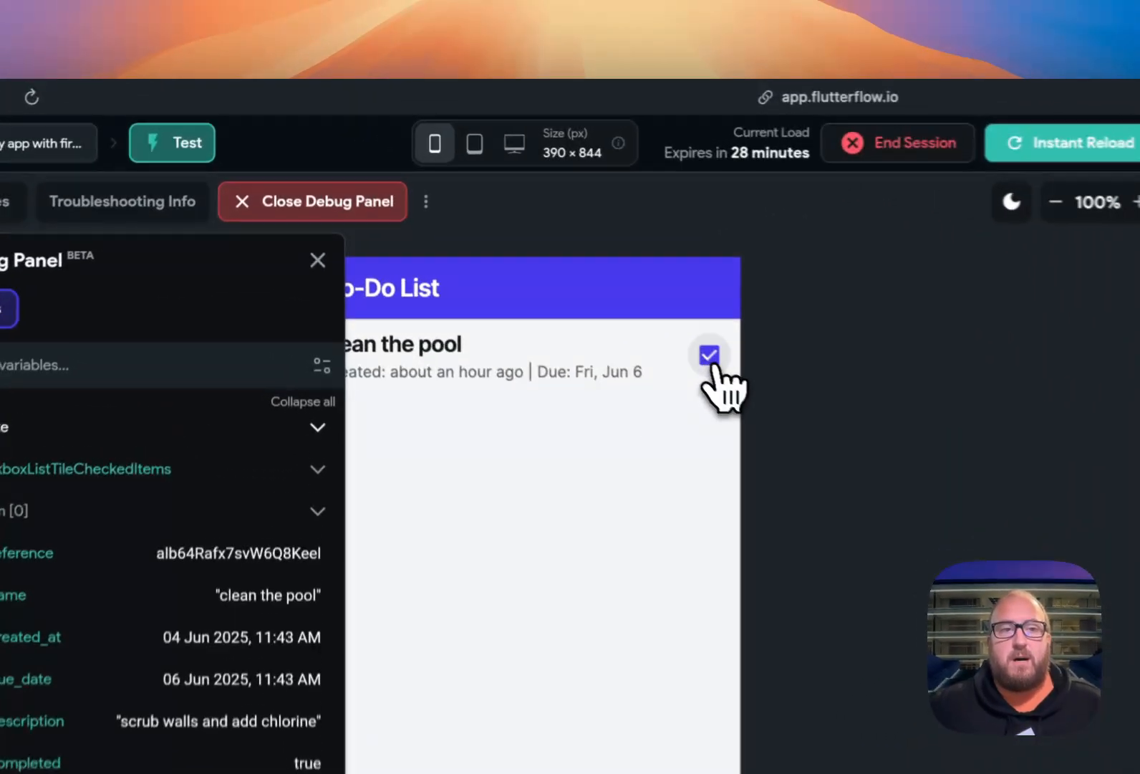
left_click(503, 223)
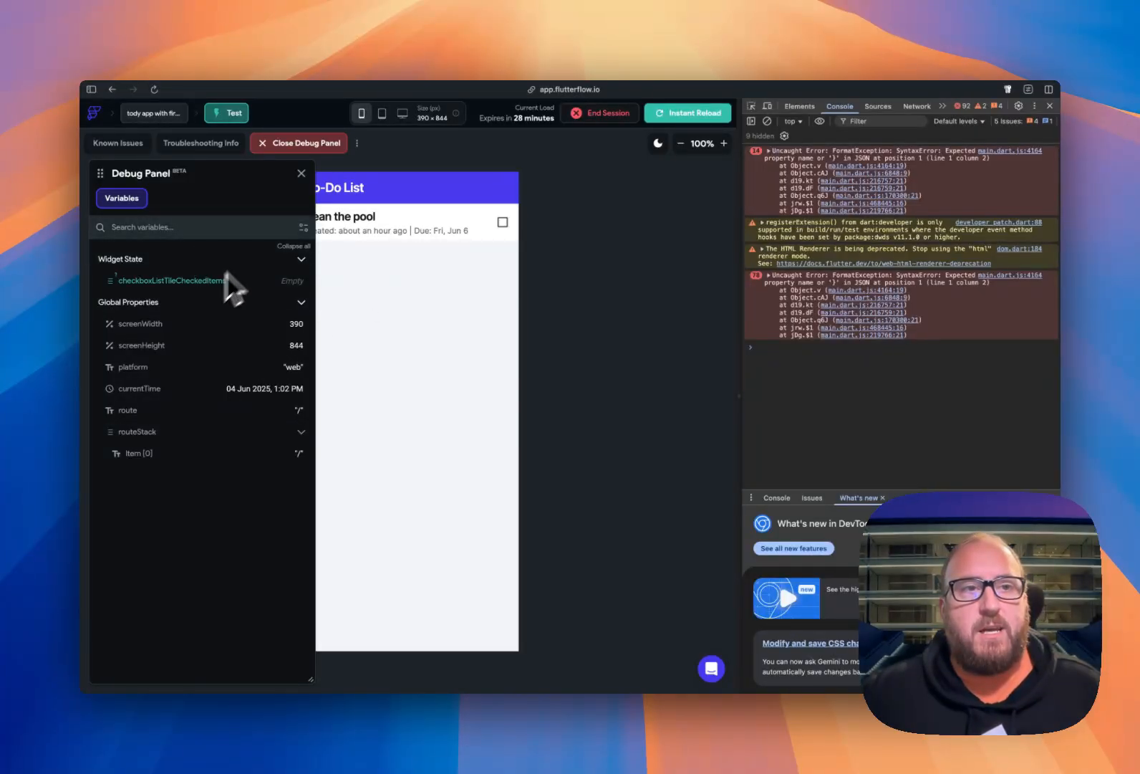
key("alt+Tab")
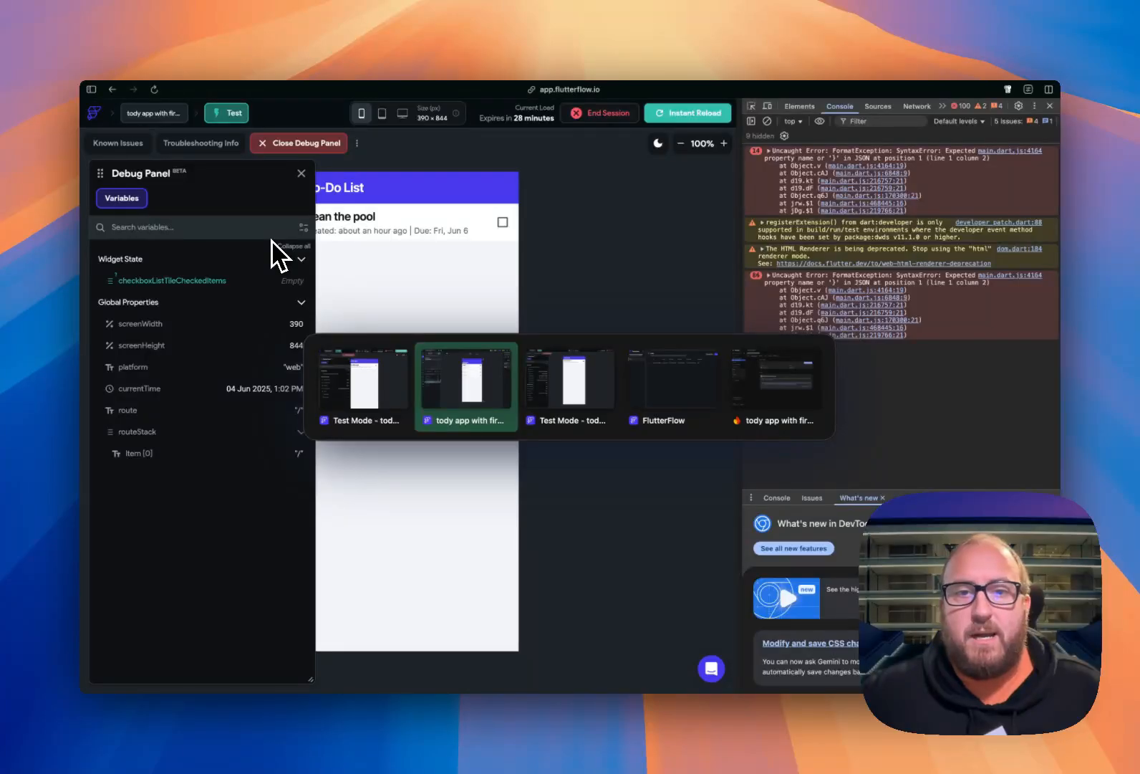
key("Tab")
key("Tab")
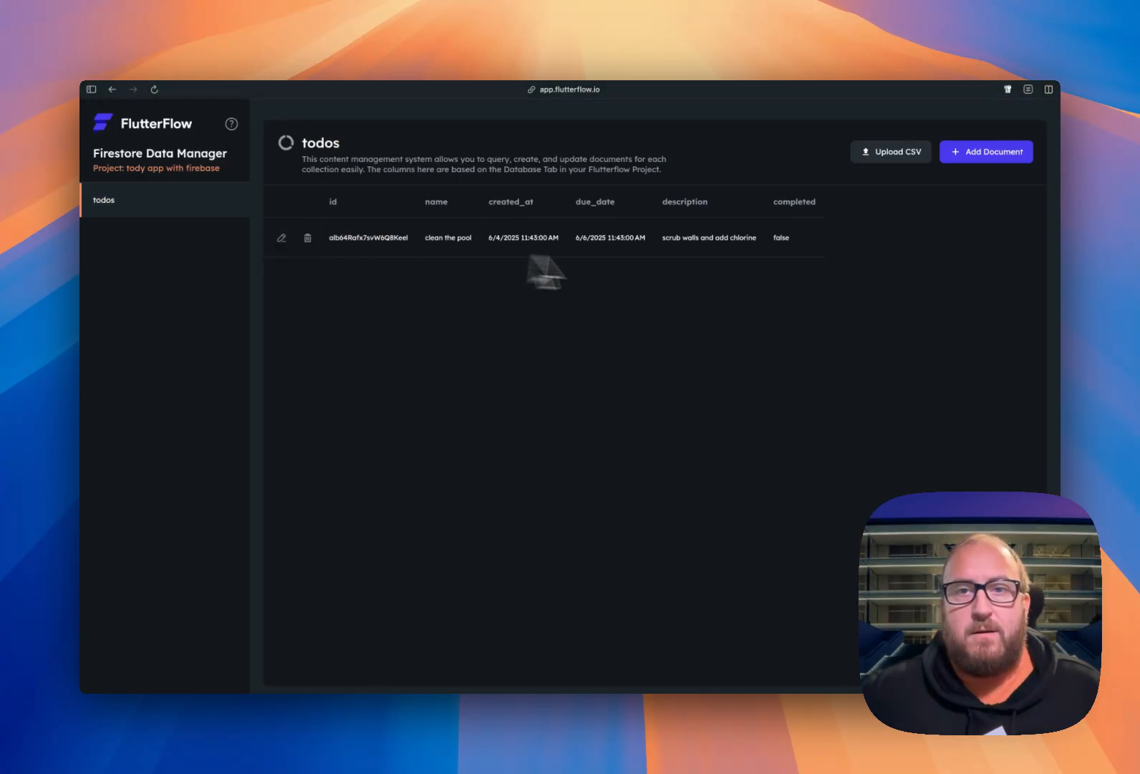
key("super+r")
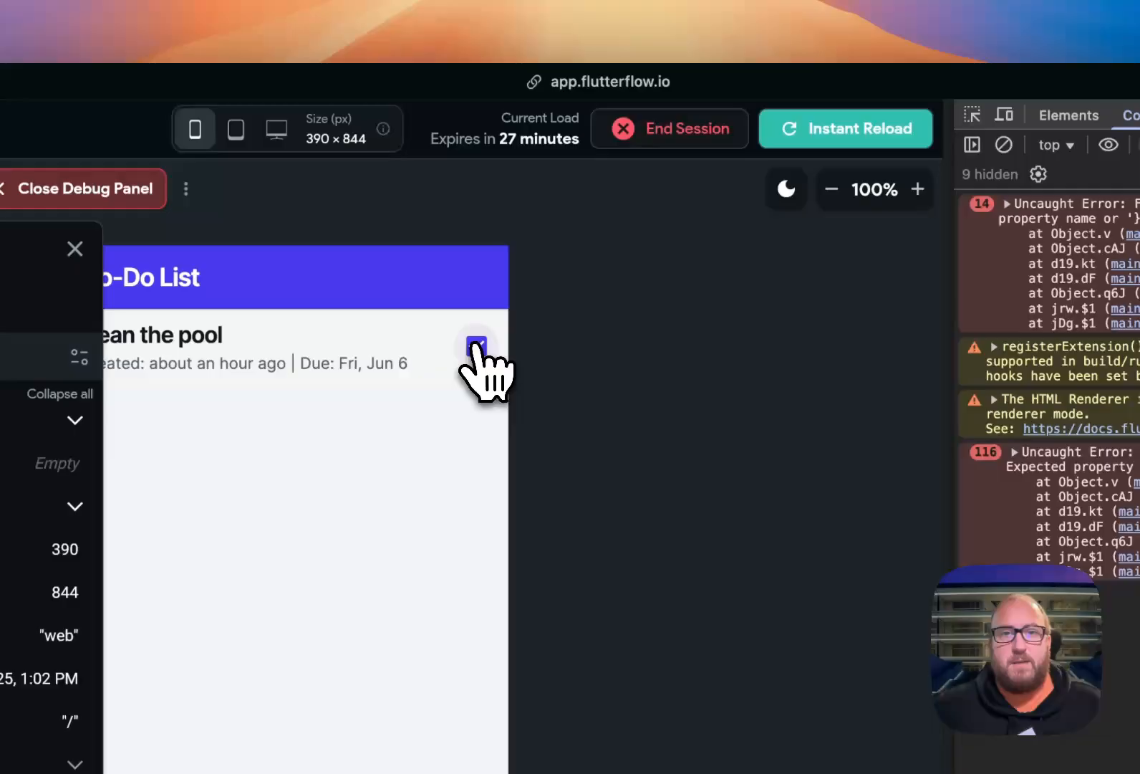
- Check "clean the pool" in the test app, compare the completed field in the todos collection, and close the Debug Panel
left_click(488, 290)
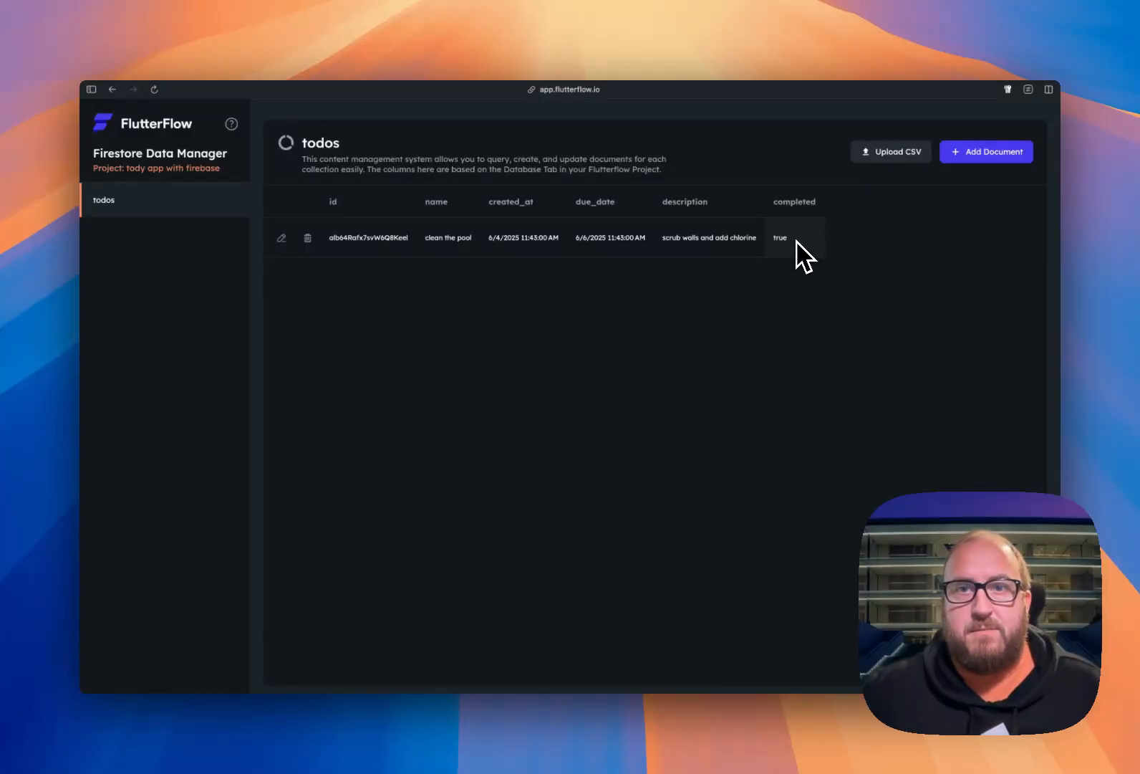
key("ctrl+Tab")
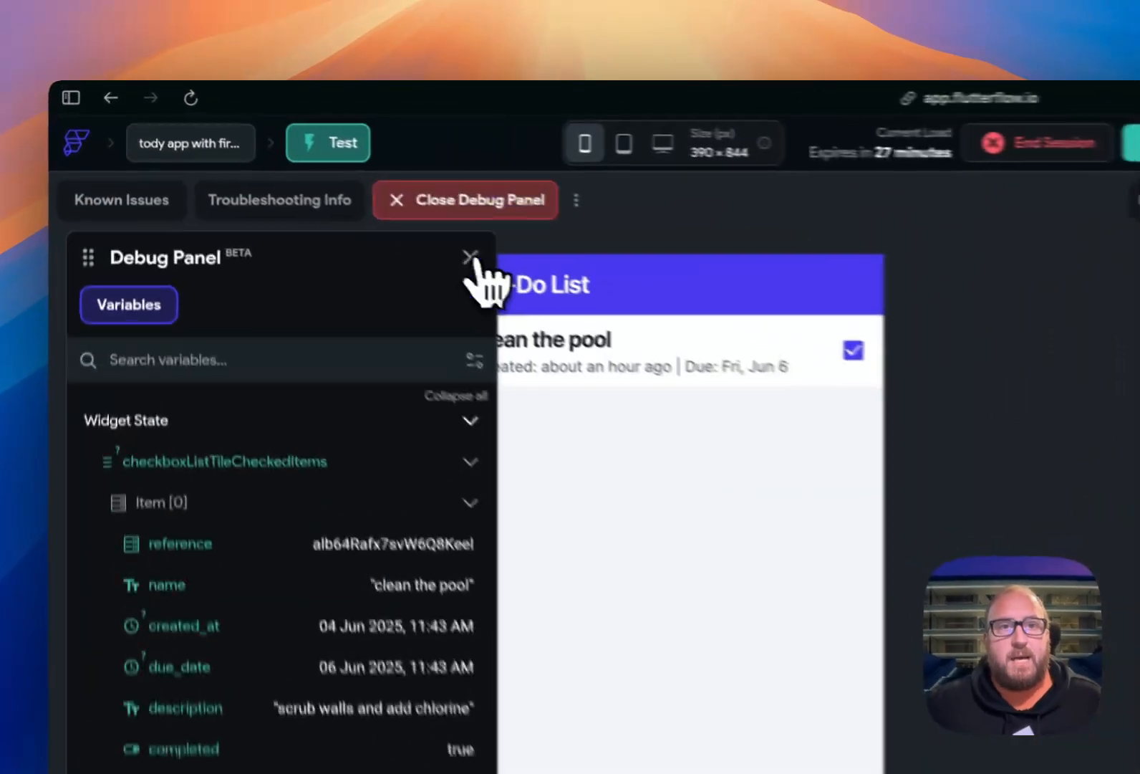
left_click(301, 173)
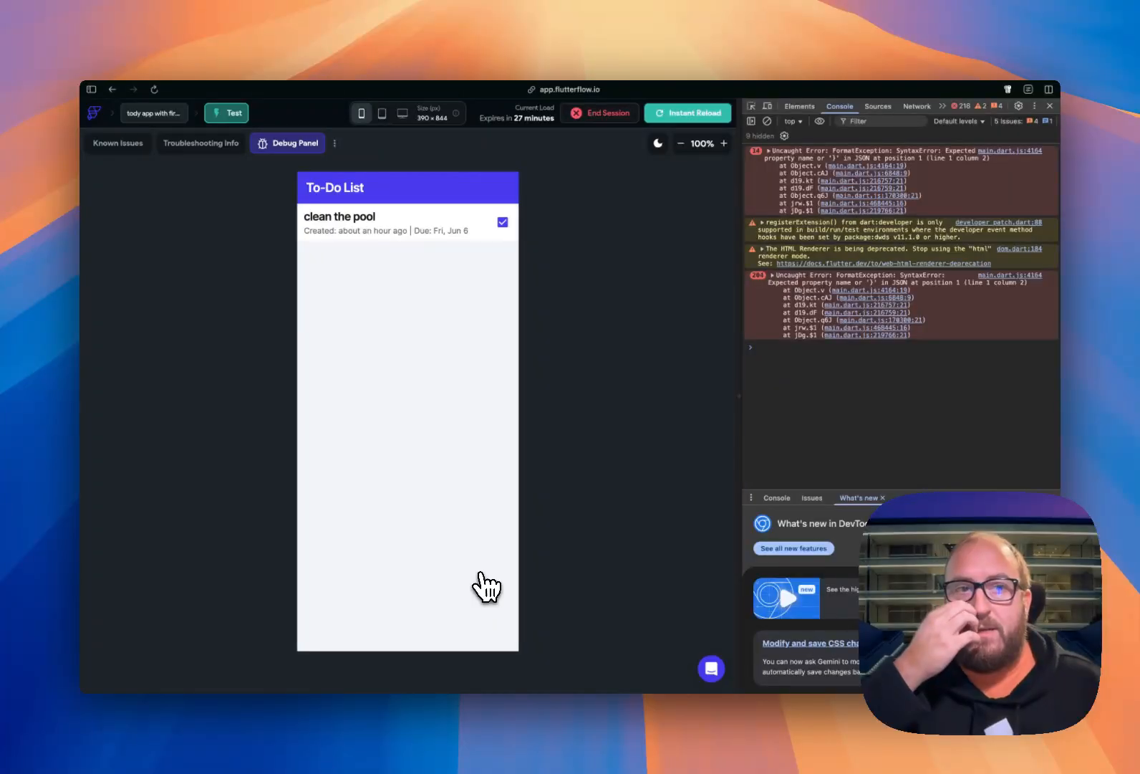
- Return to the app builder and add a FloatingActionButton to the HomePage
key("ctrl+Tab")
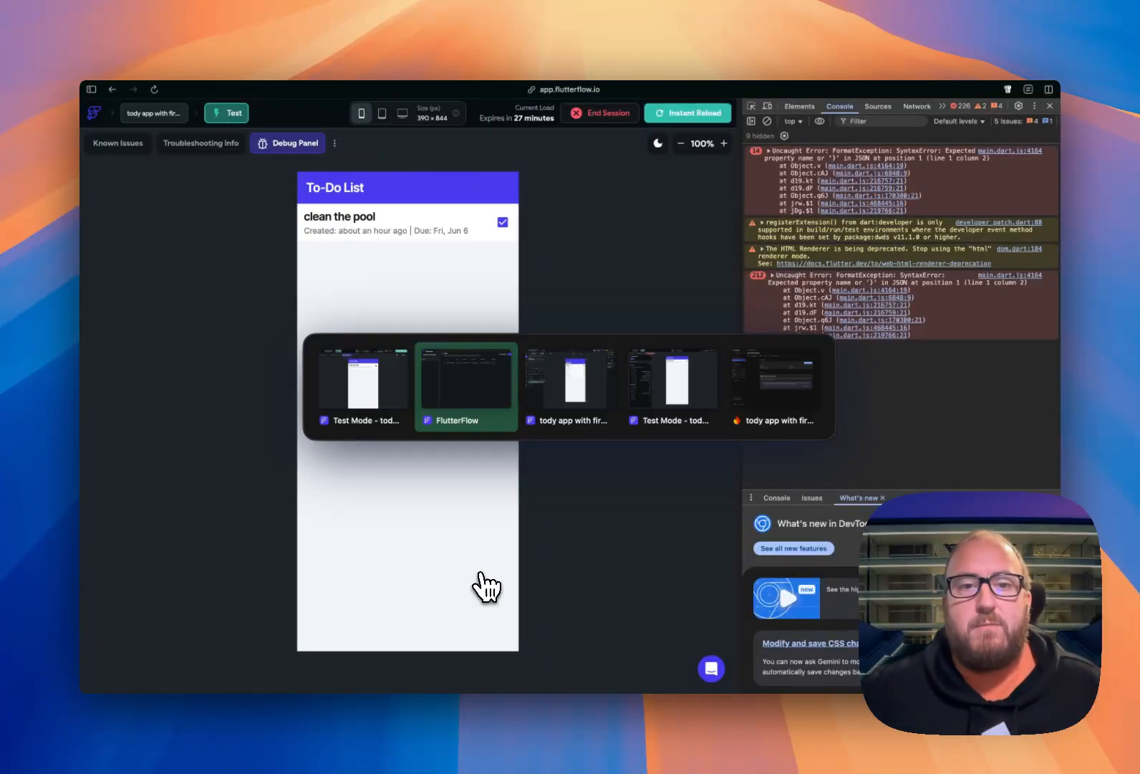
key("ctrl+Tab")
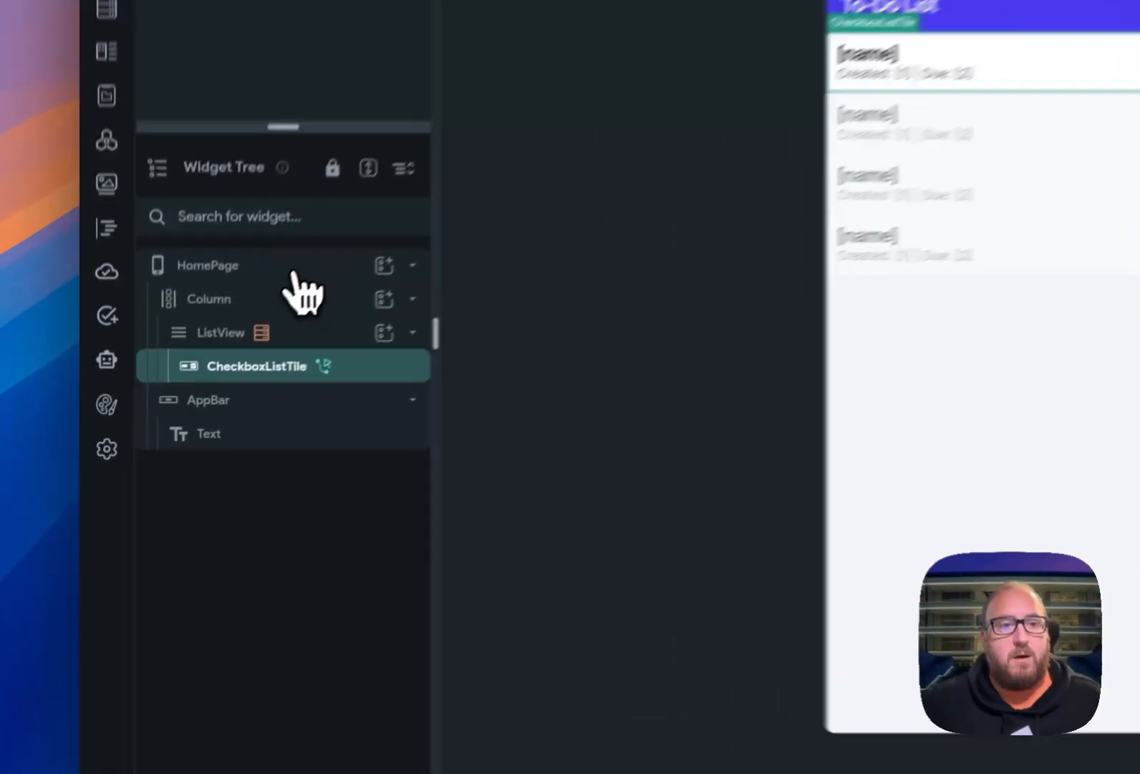
left_click(196, 376)
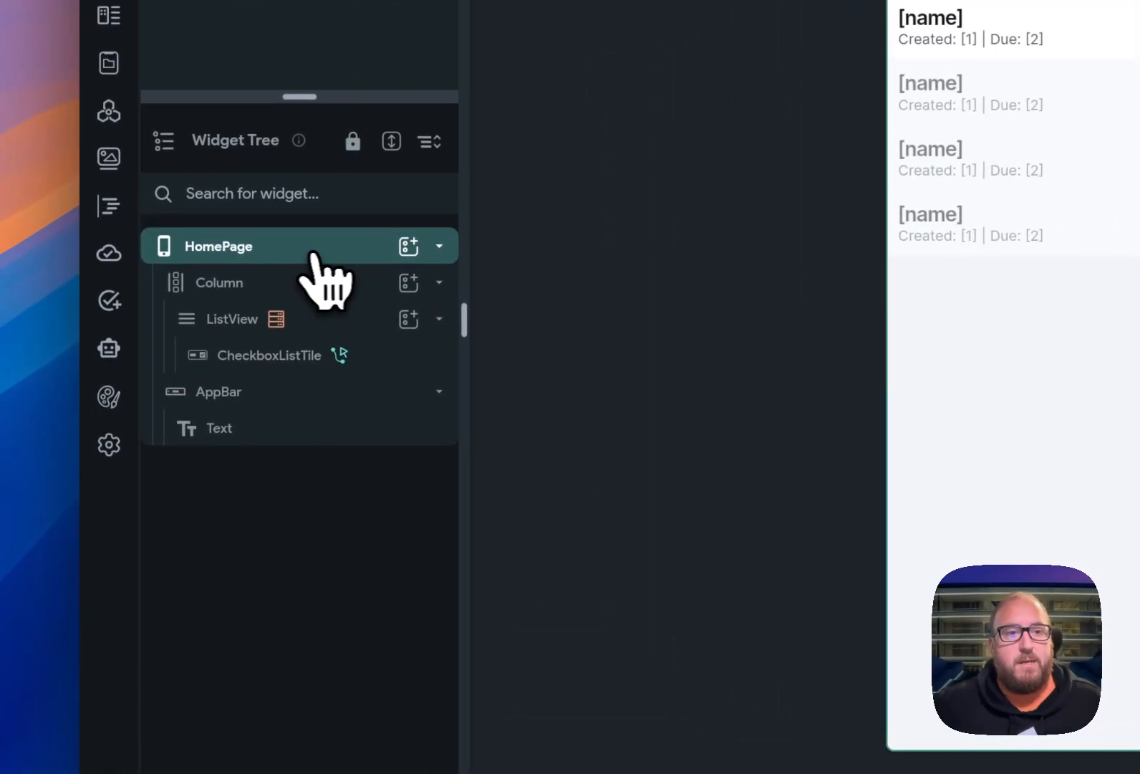
left_click(243, 375)
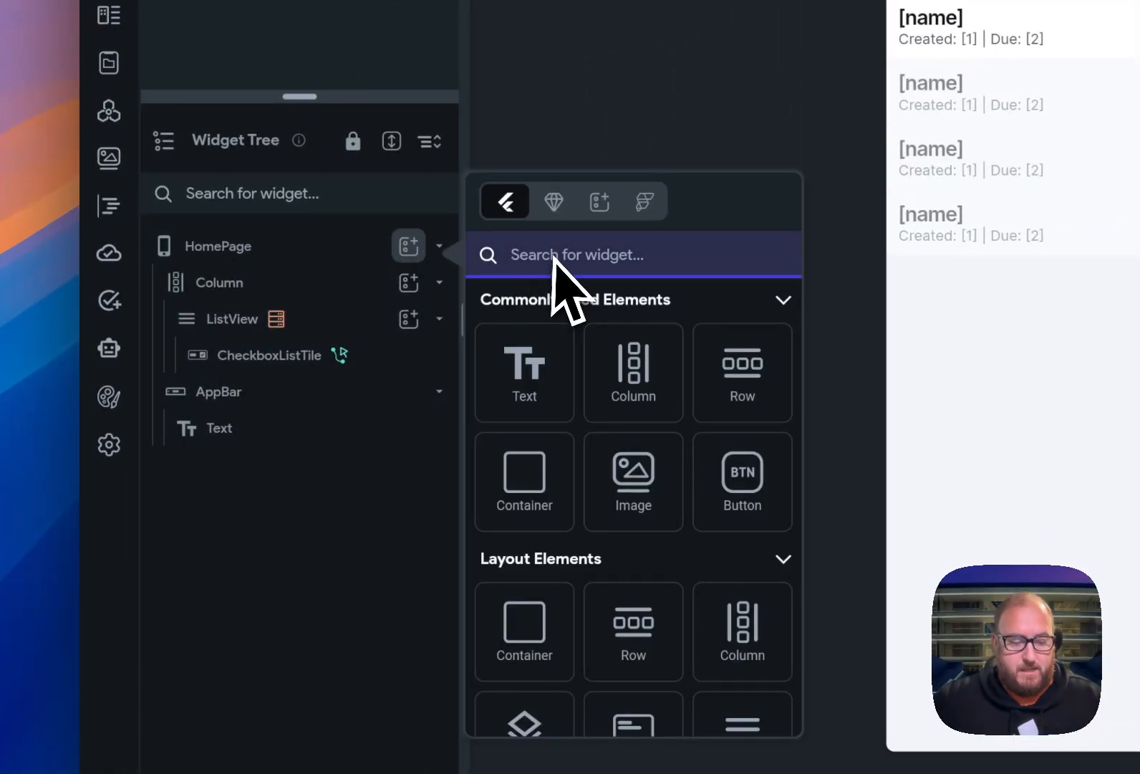
type("fab")
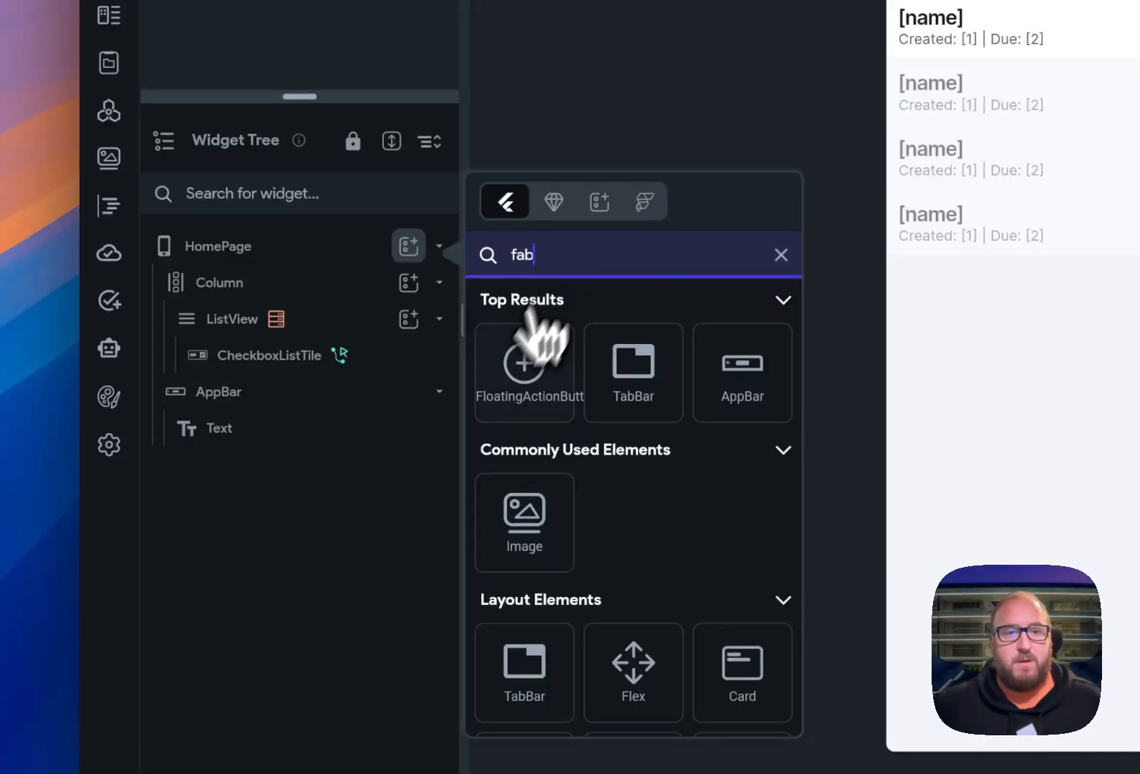
left_click(521, 379)
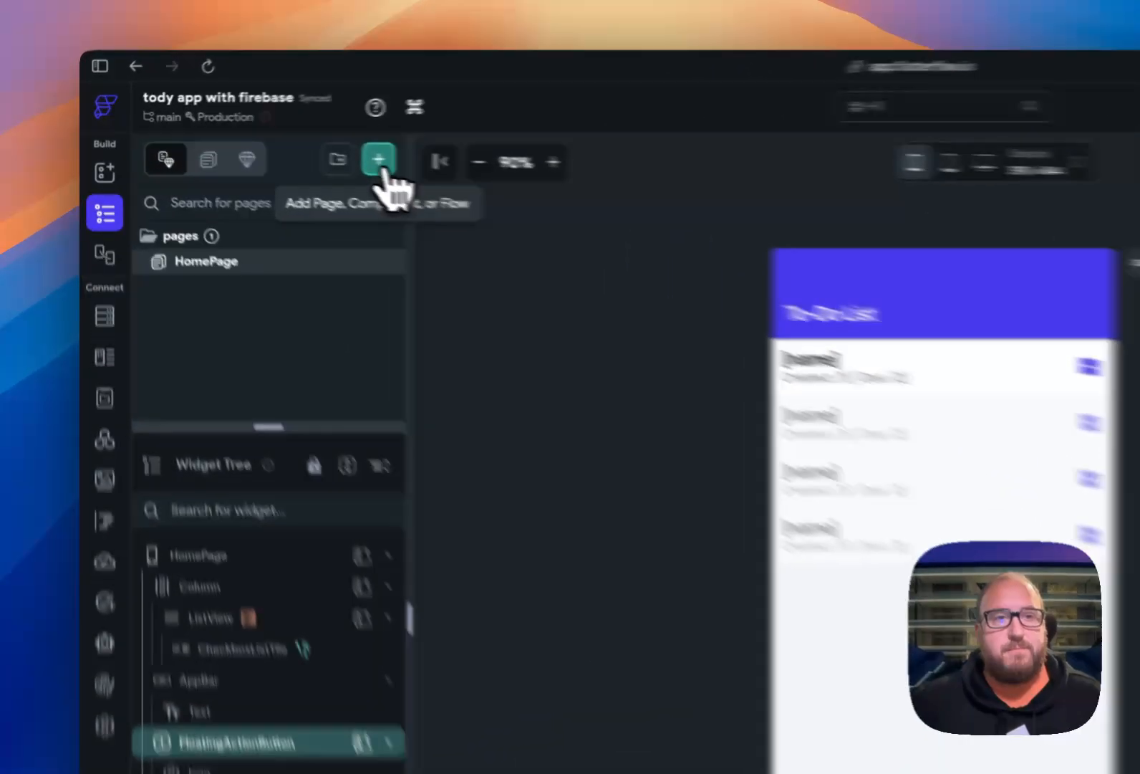
- Create a blank page named TodoEntry
left_click(254, 144)
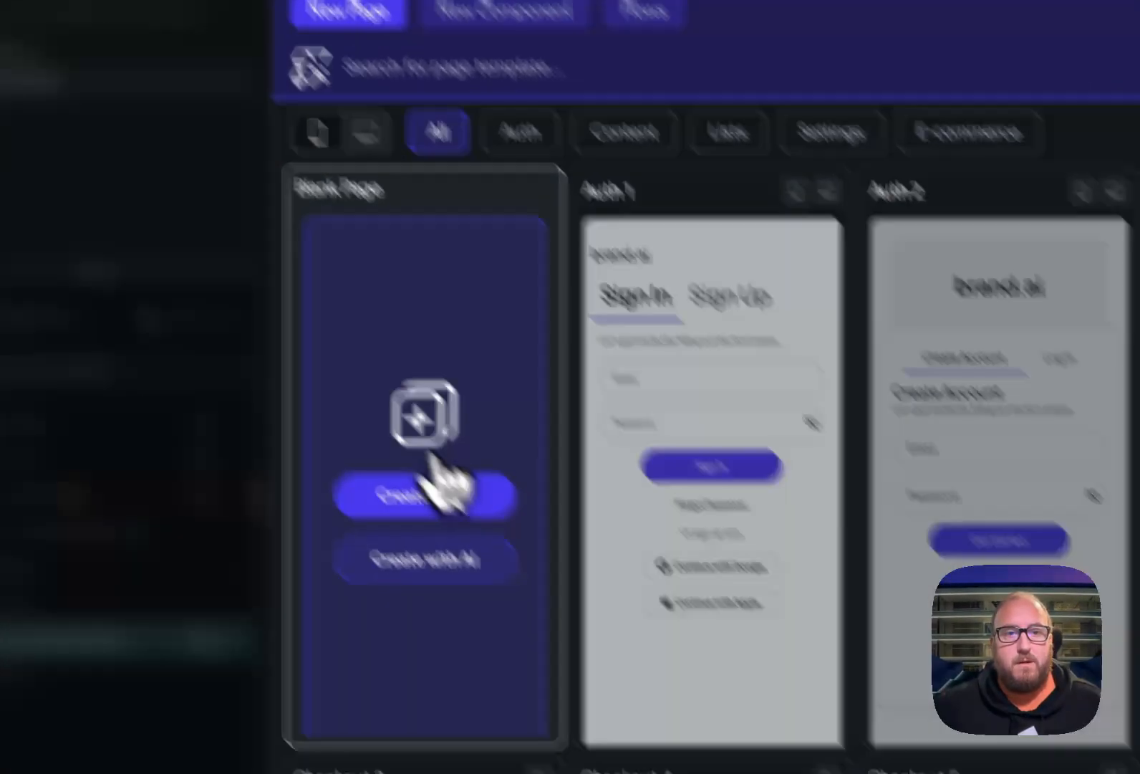
left_click(648, 700)
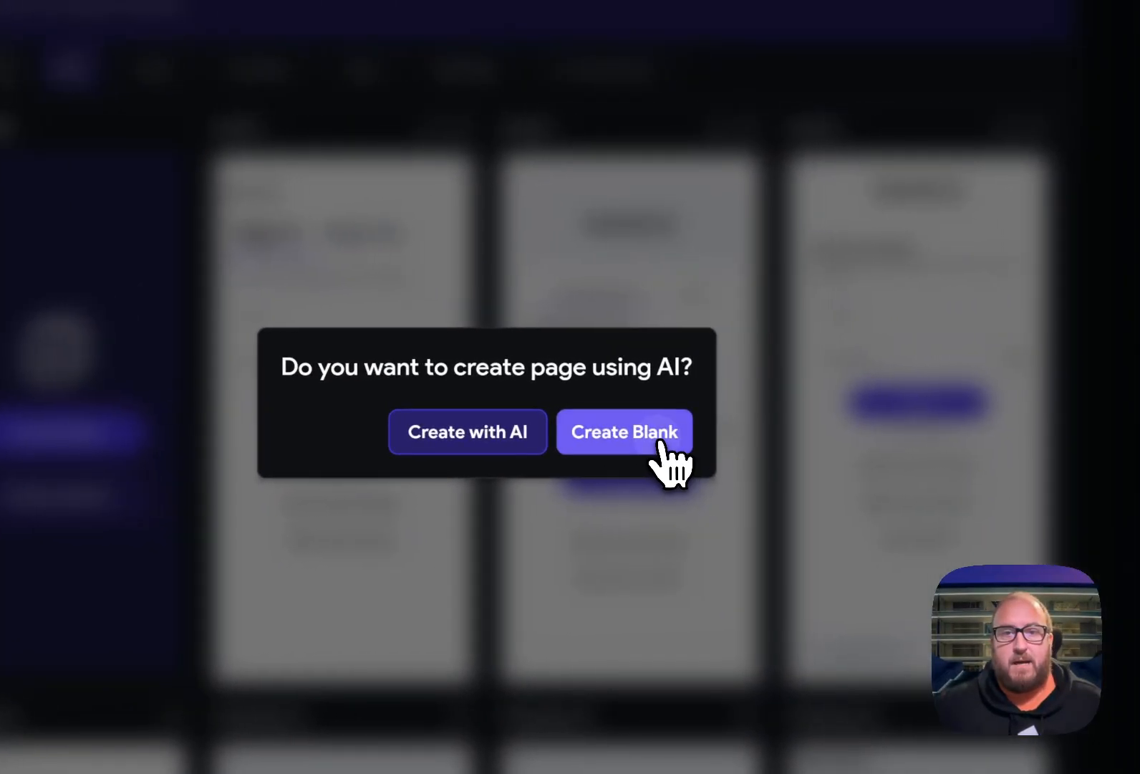
left_click(946, 419)
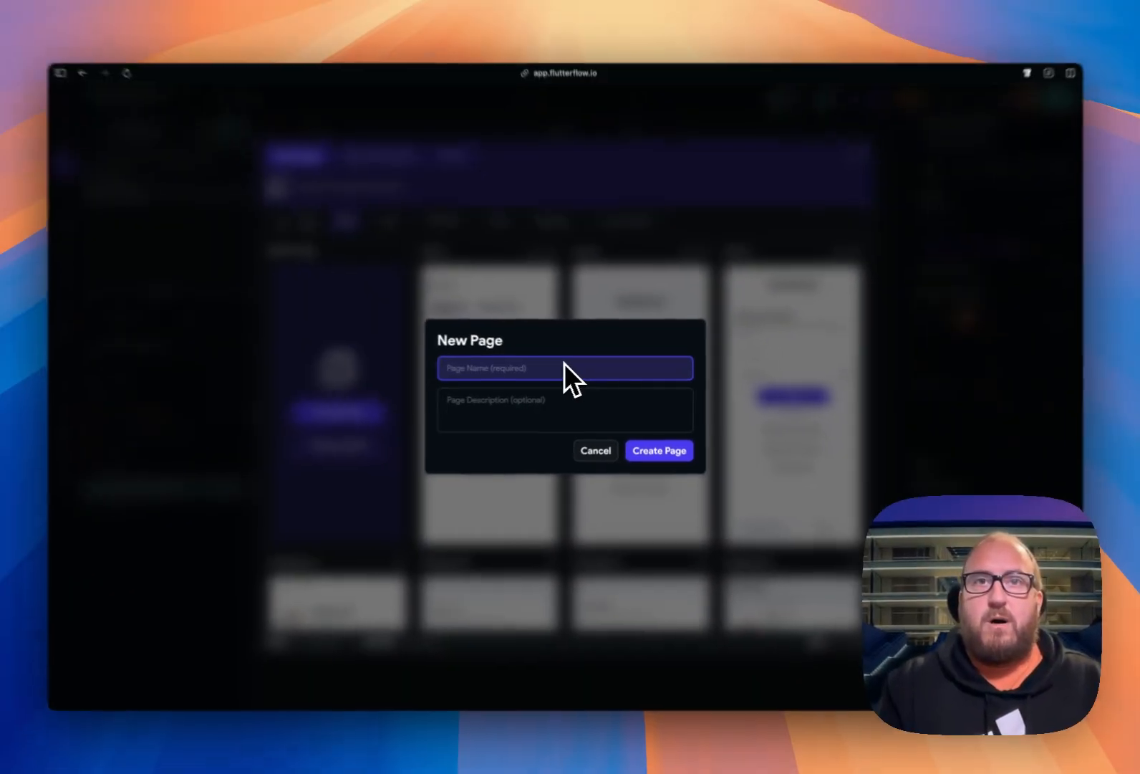
type("TodoEntry")
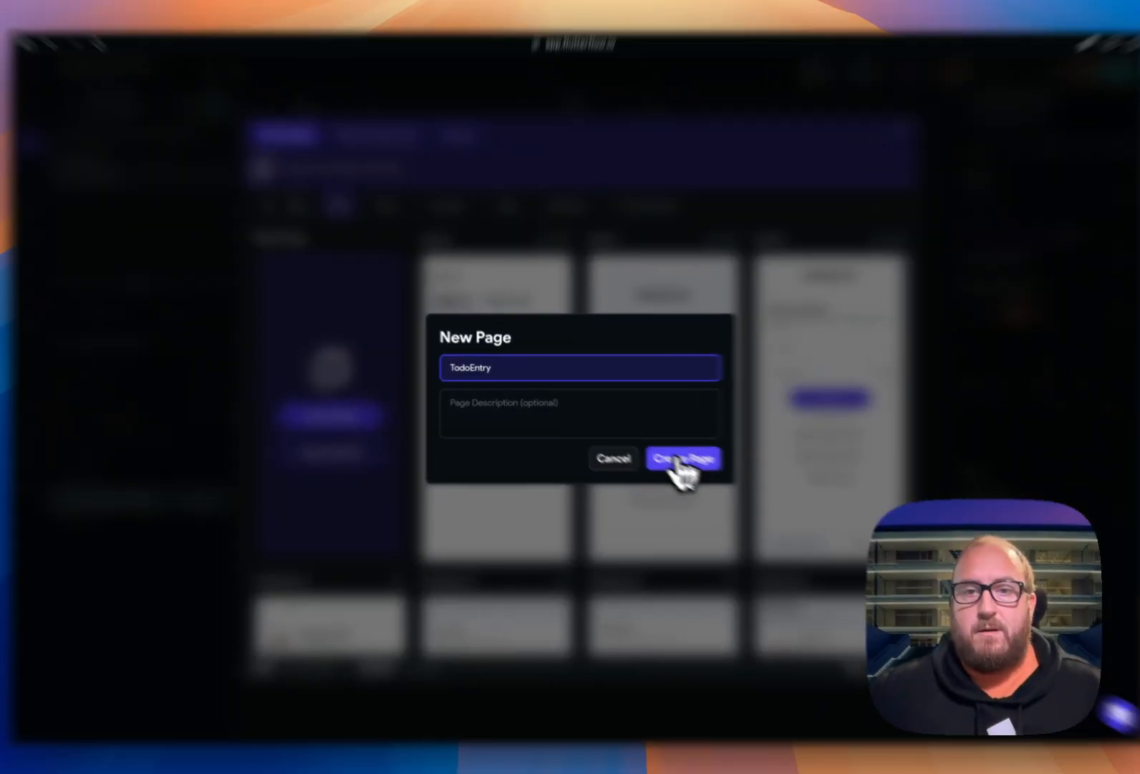
left_click(660, 448)
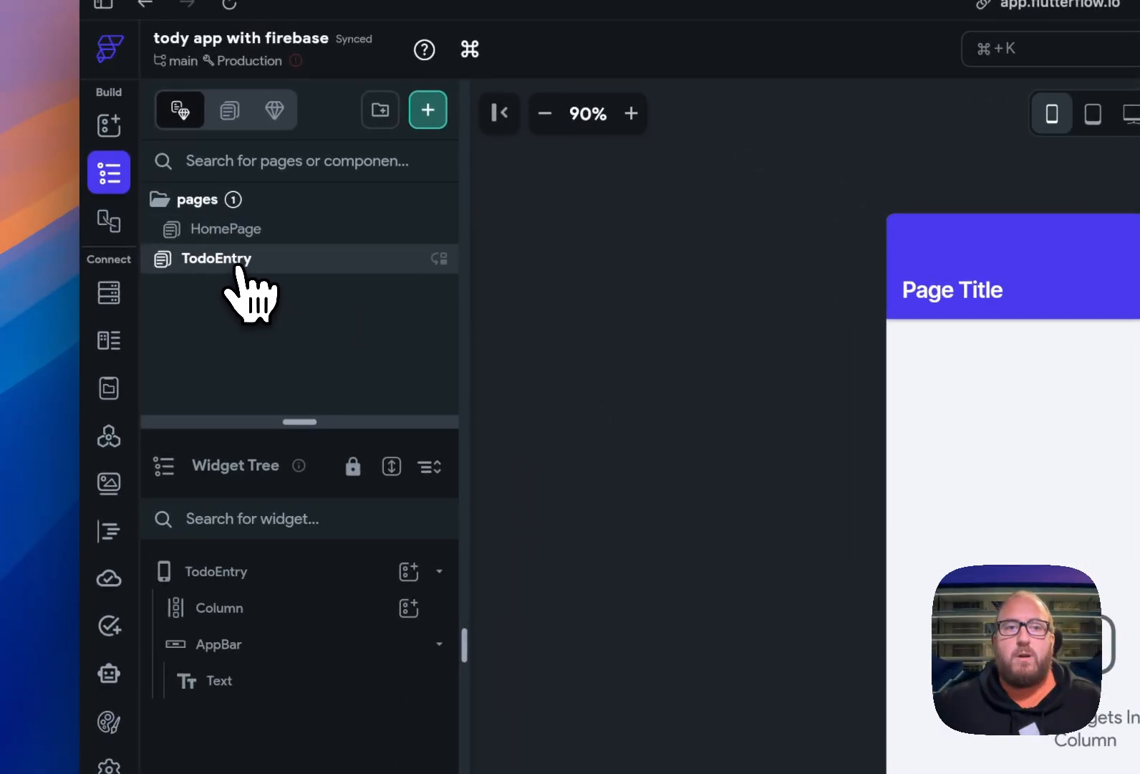
- Delete the TodoEntry page
right_click(247, 271)
left_click(326, 428)
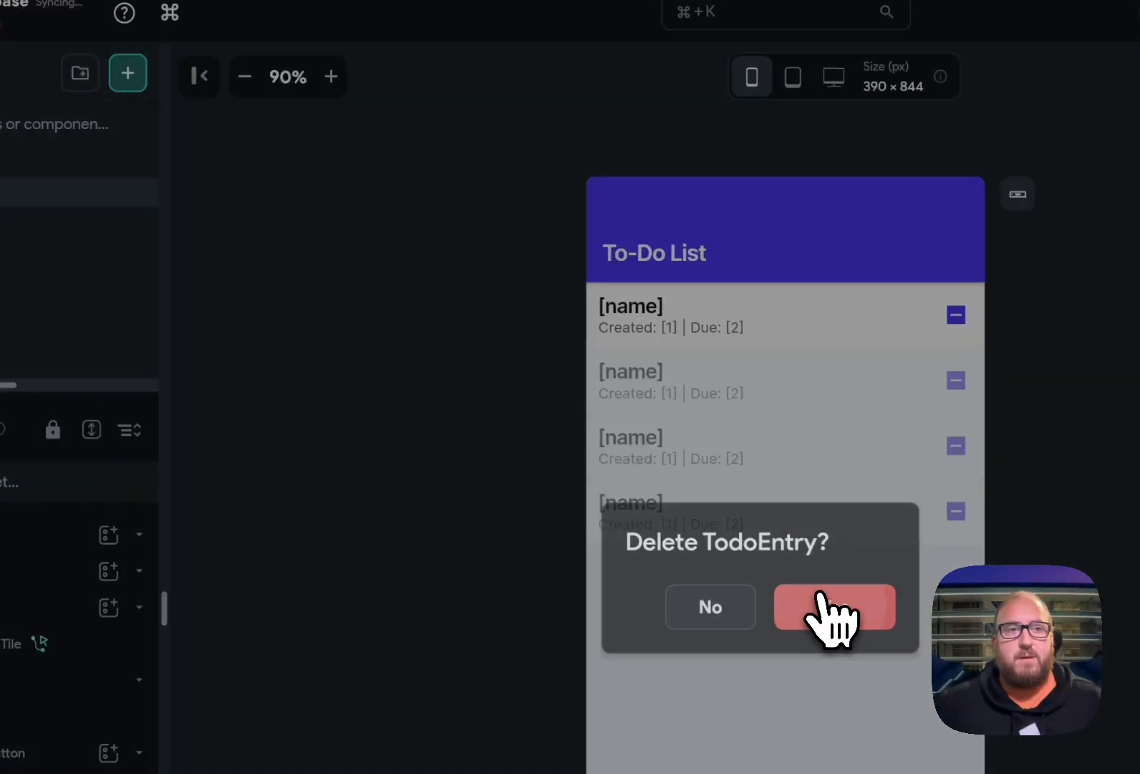
left_click(1128, 648)
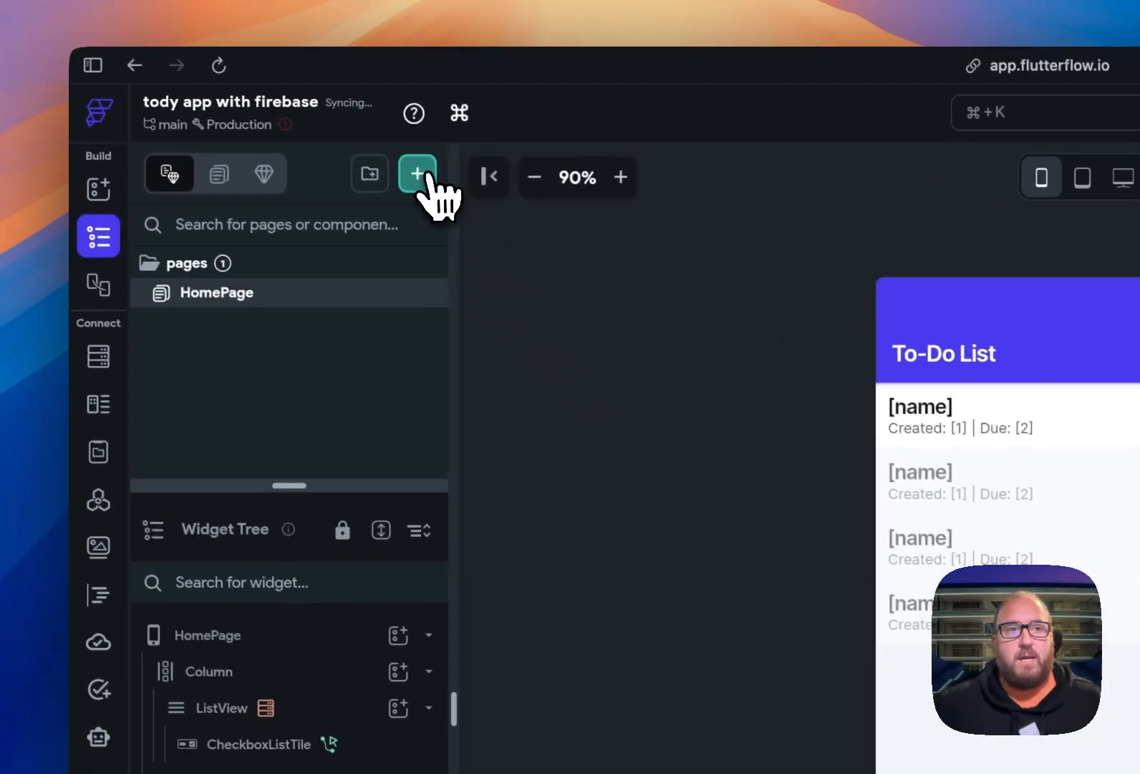
- Create a blank component named TodoEntry
left_click(145, 80)
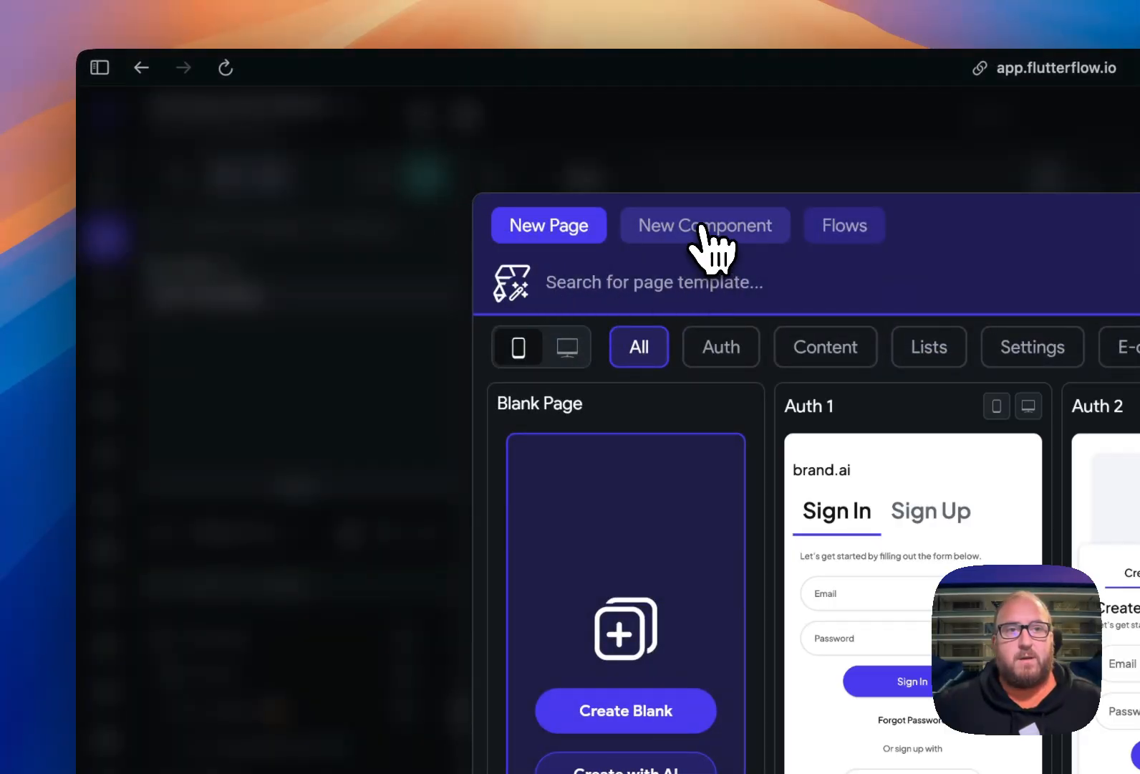
left_click(704, 245)
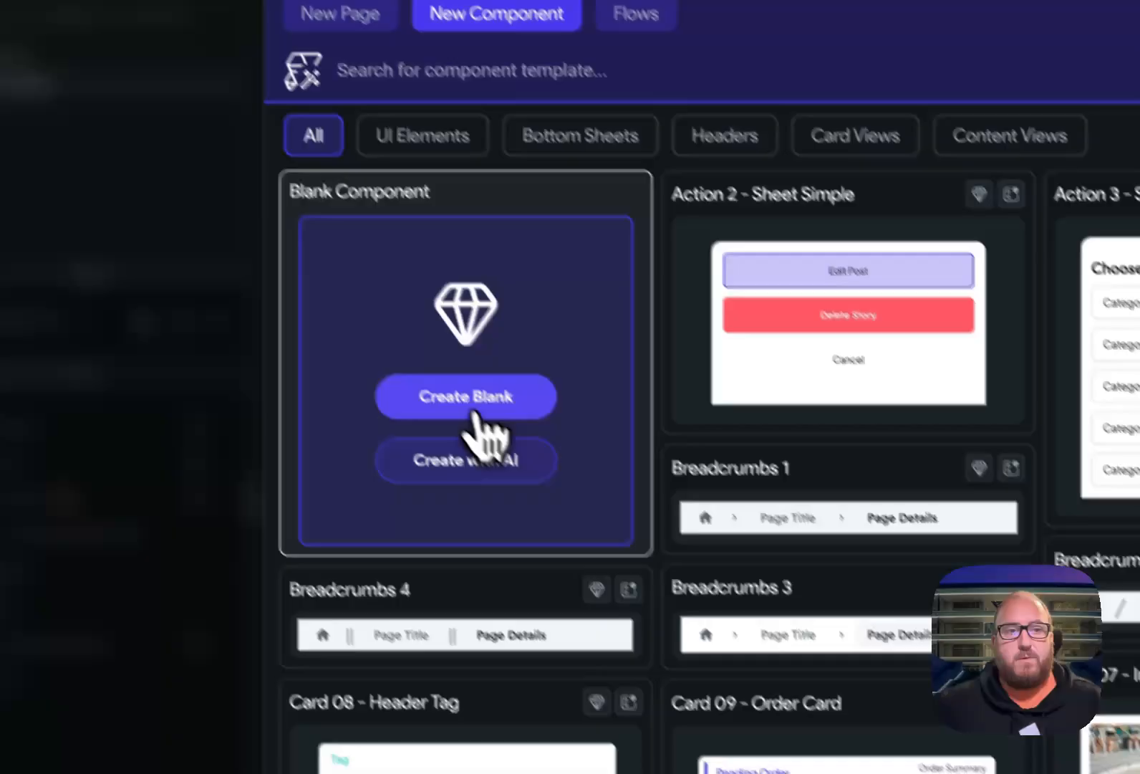
left_click(475, 413)
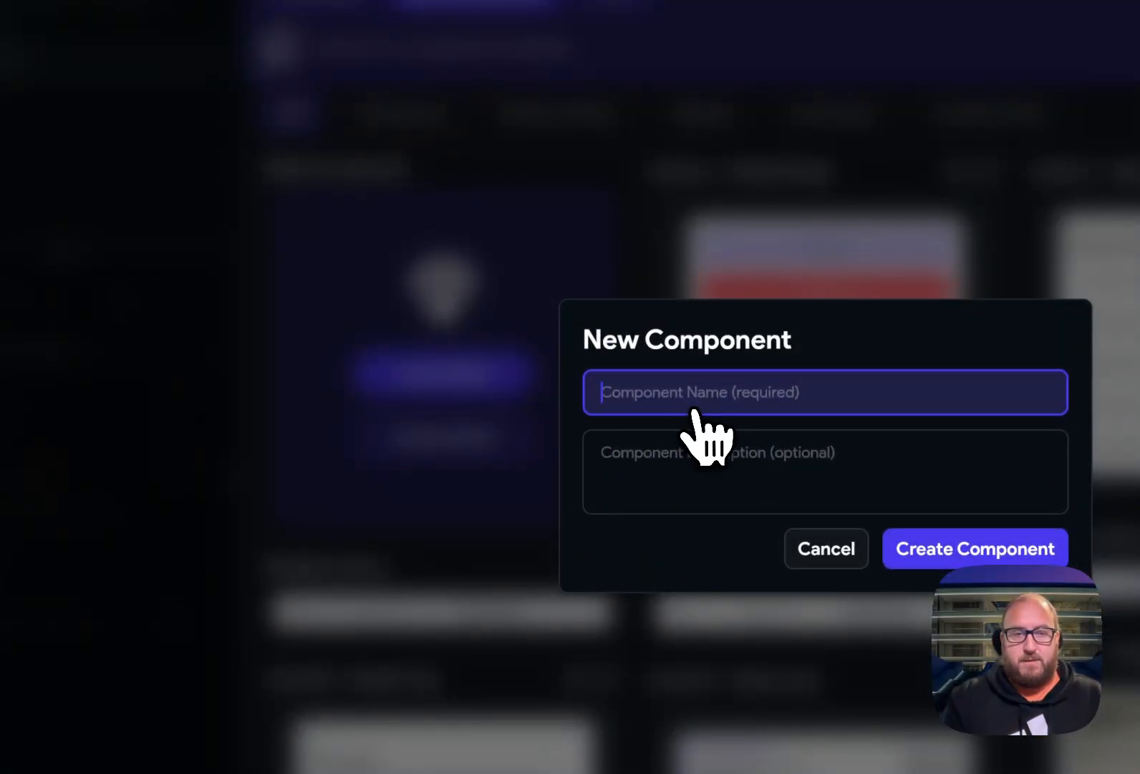
type("TodoE")
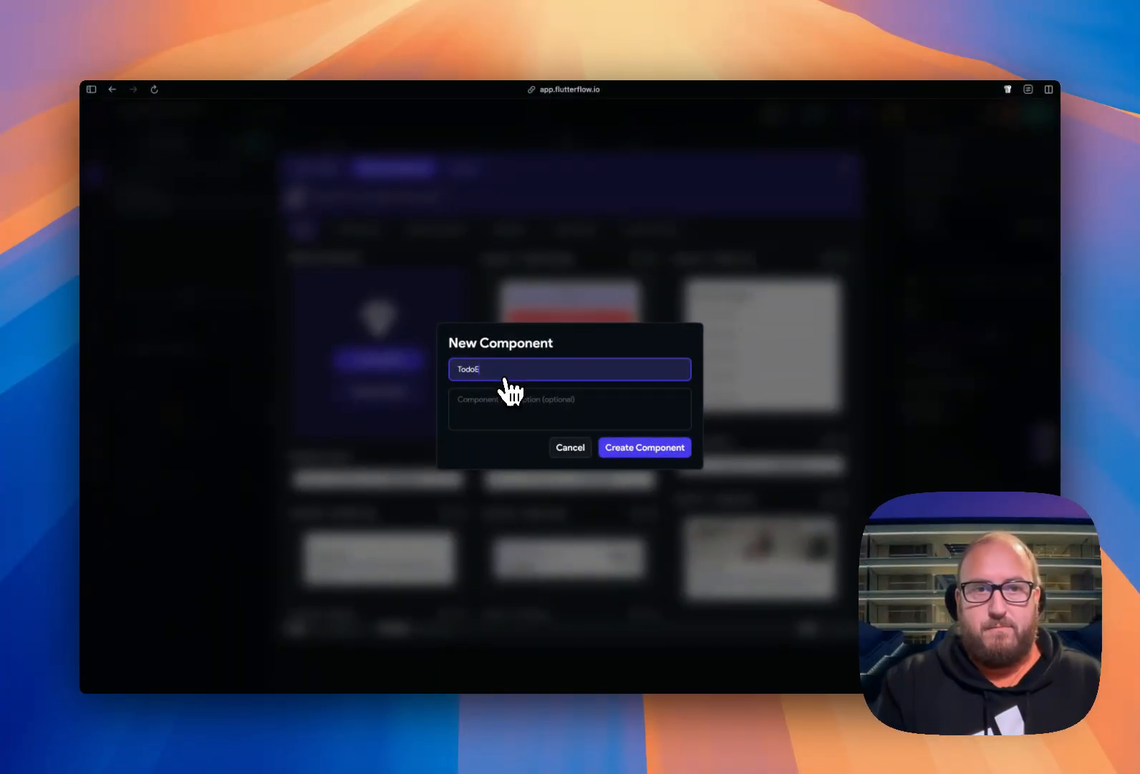
type("ntry")
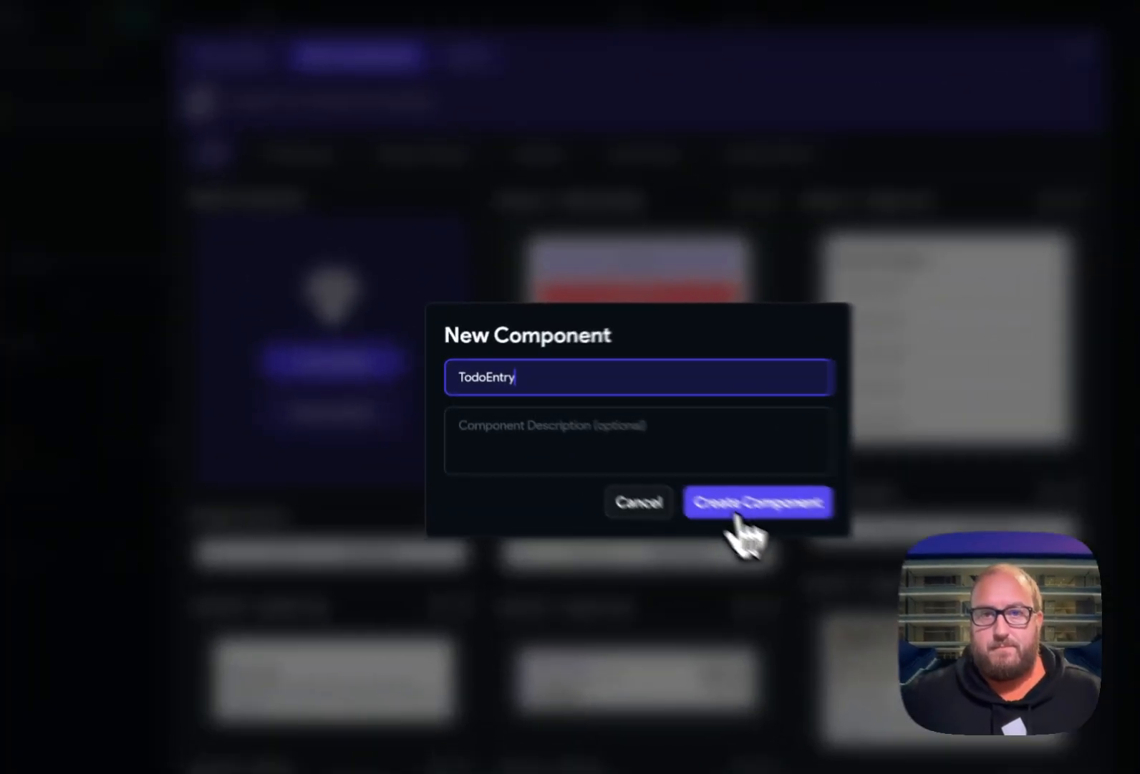
left_click(631, 451)
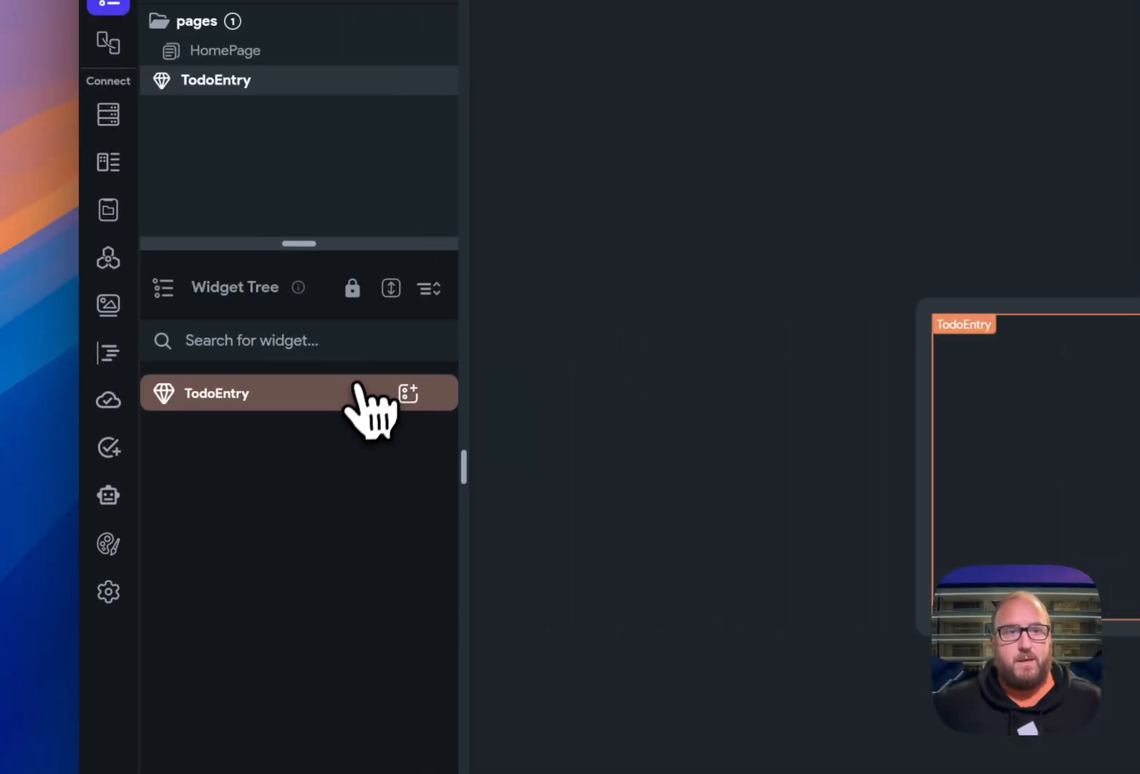
- Add a Container to the TodoEntry component with infinite width and a height of 500 px, and enlarge the component's canvas
left_click(33, 392)
left_click(507, 636)
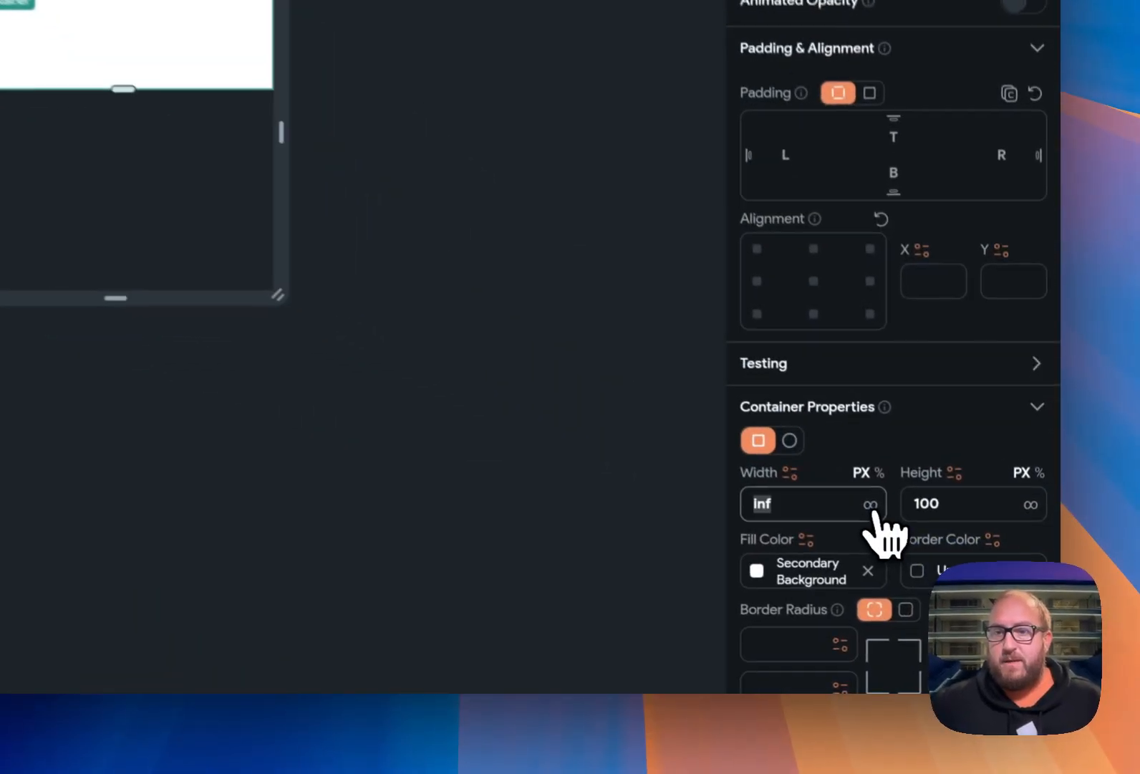
left_click(1010, 595)
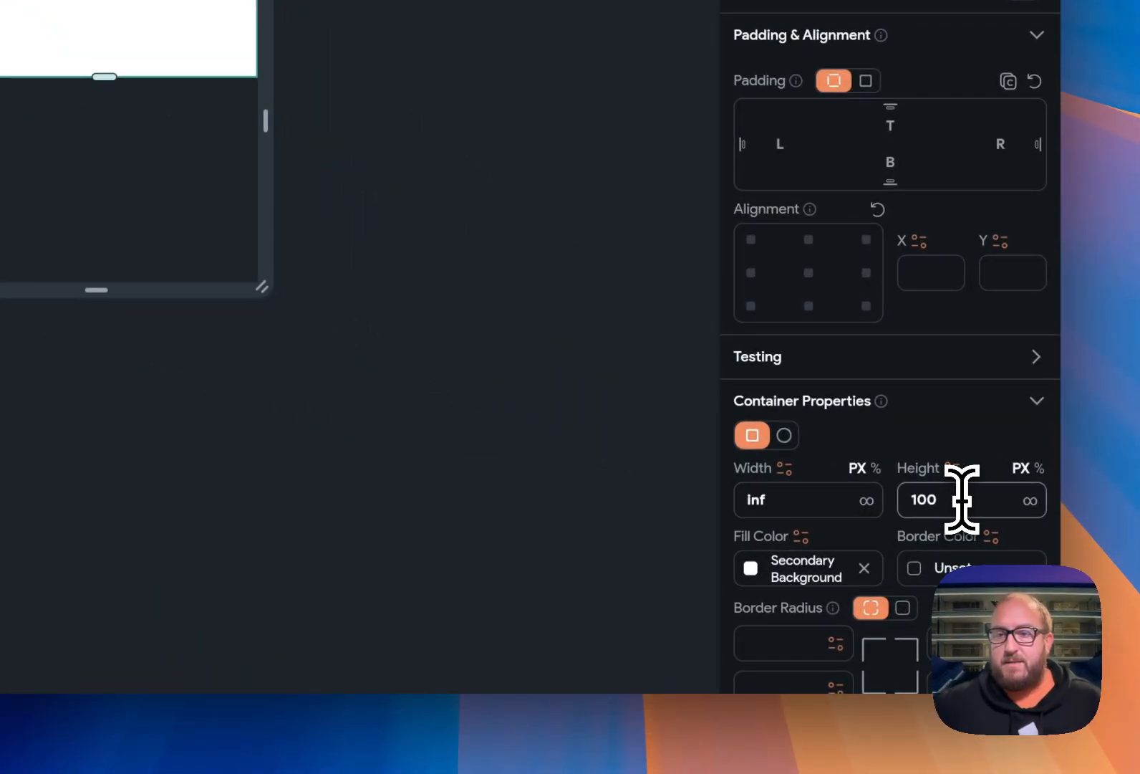
key("BackSpace")
key("BackSpace")
key("BackSpace")
type("500")
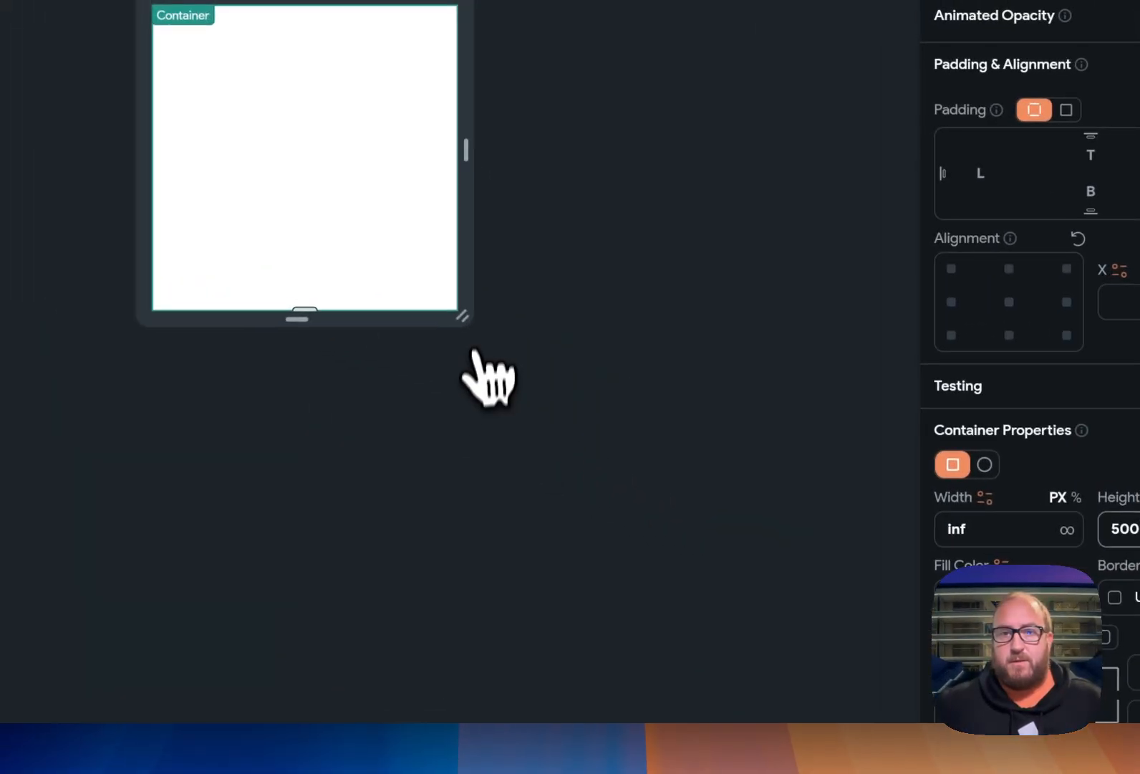
left_click_drag(474, 318, 560, 428)
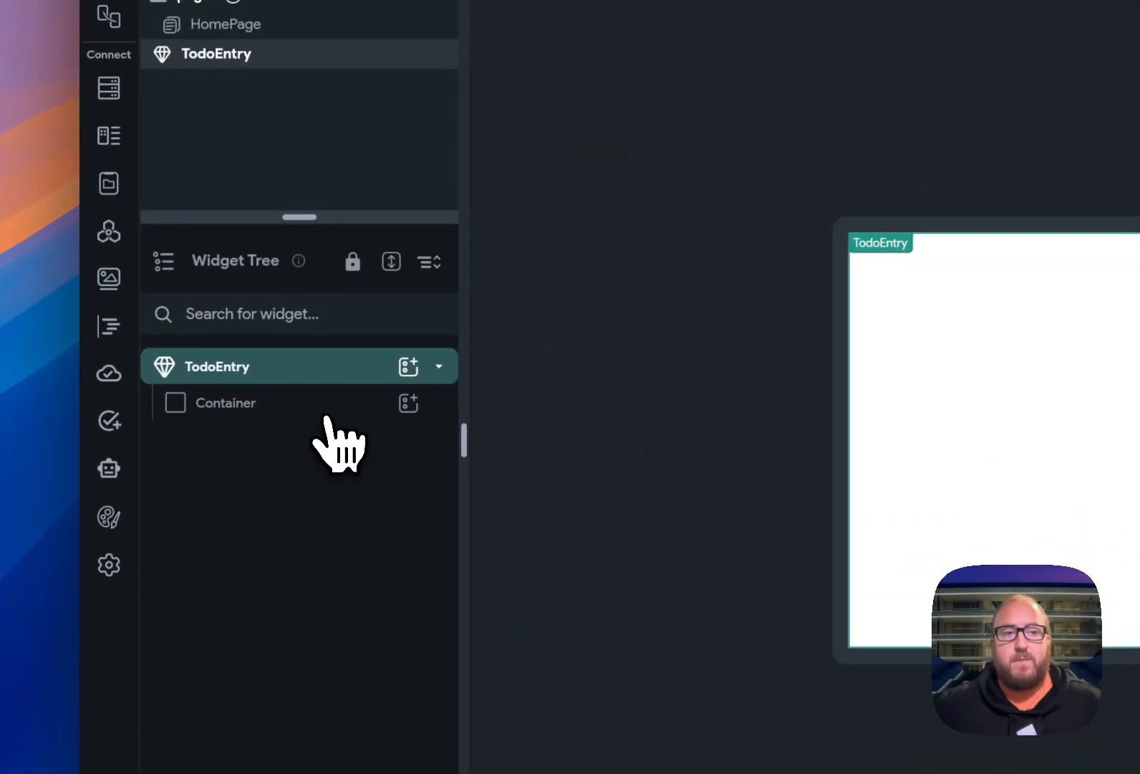
- Set the top-left border radius of the TodoEntry component's Container to 24
left_click(210, 396)
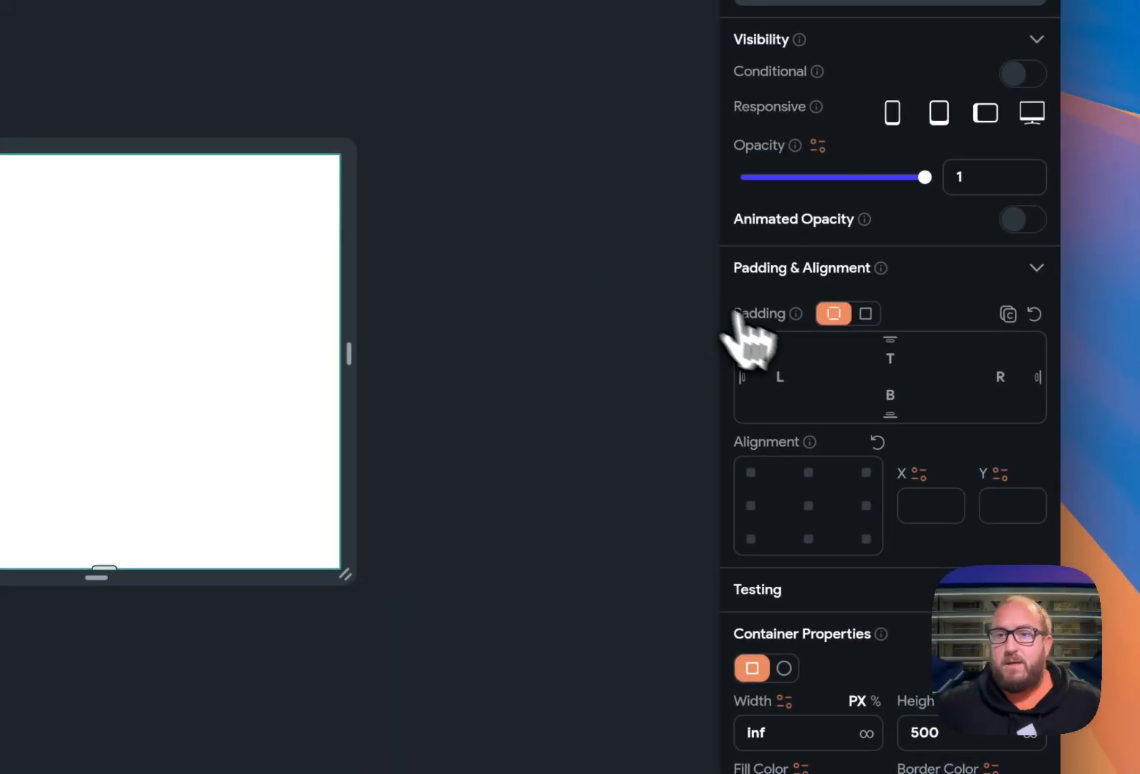
scroll(865, 572, "down", 5)
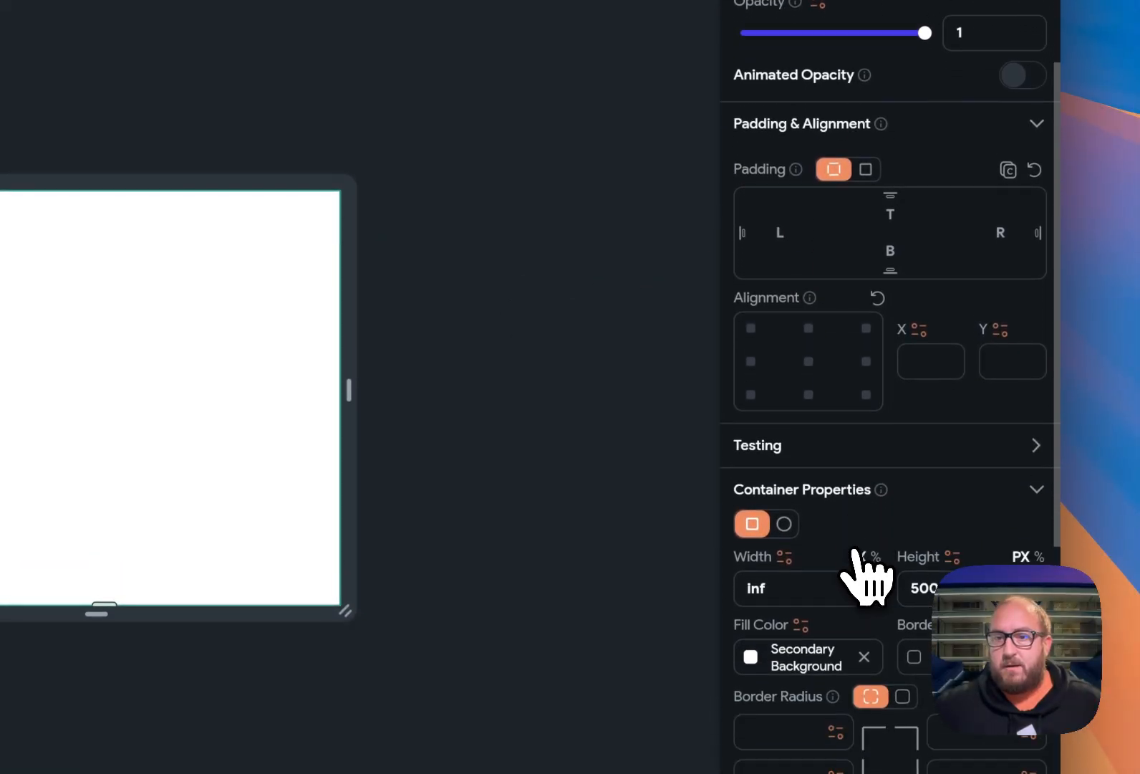
left_click(808, 572)
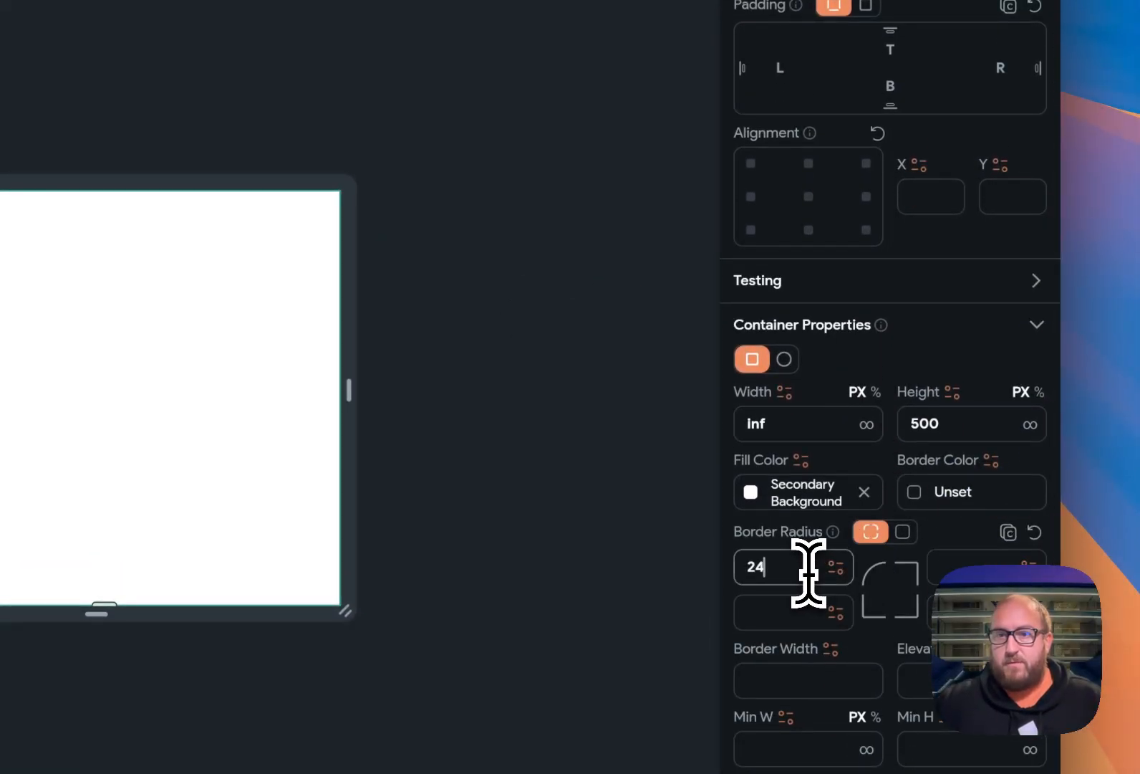
left_click(522, 387)
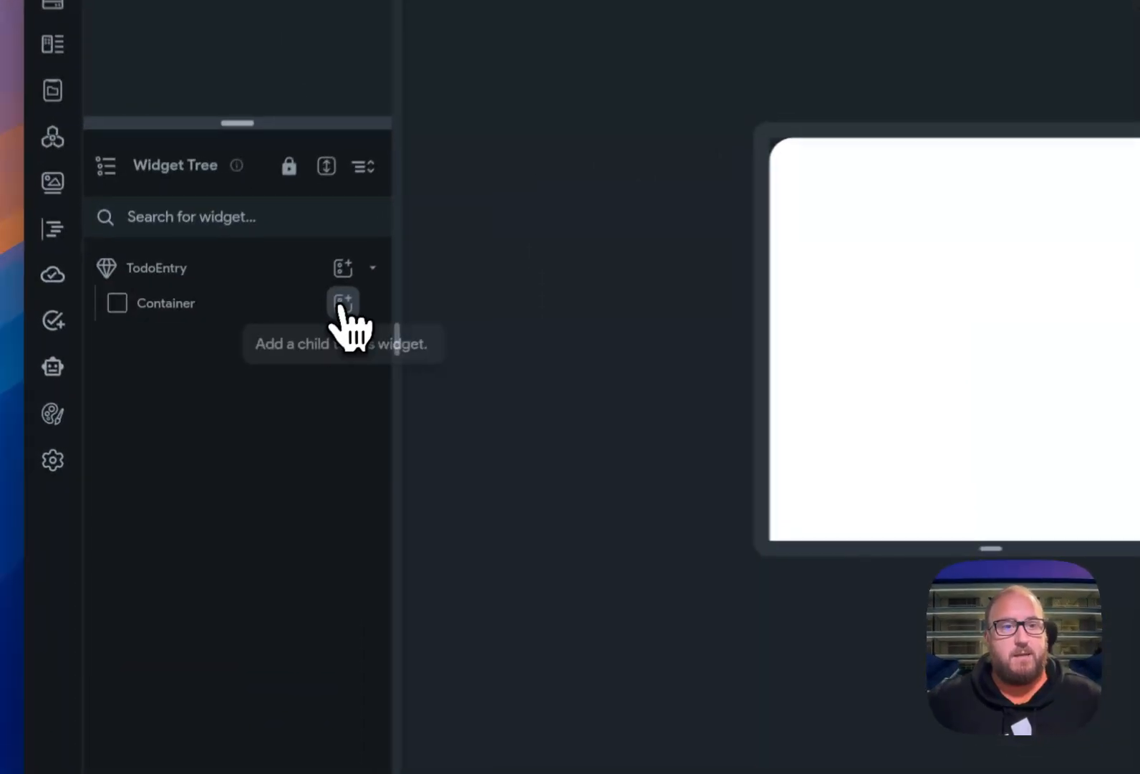
- Add a Column inside the TodoEntry component's Container and place a TextField in that Column
left_click(244, 392)
left_click(574, 429)
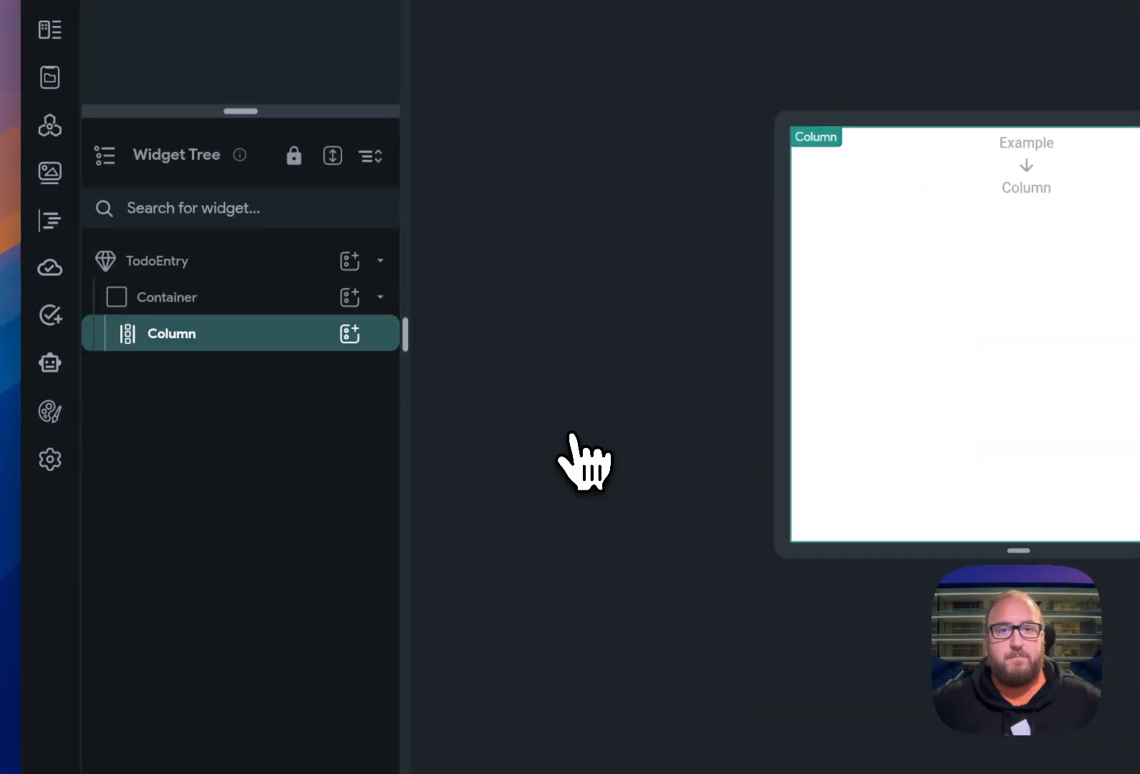
left_click(349, 334)
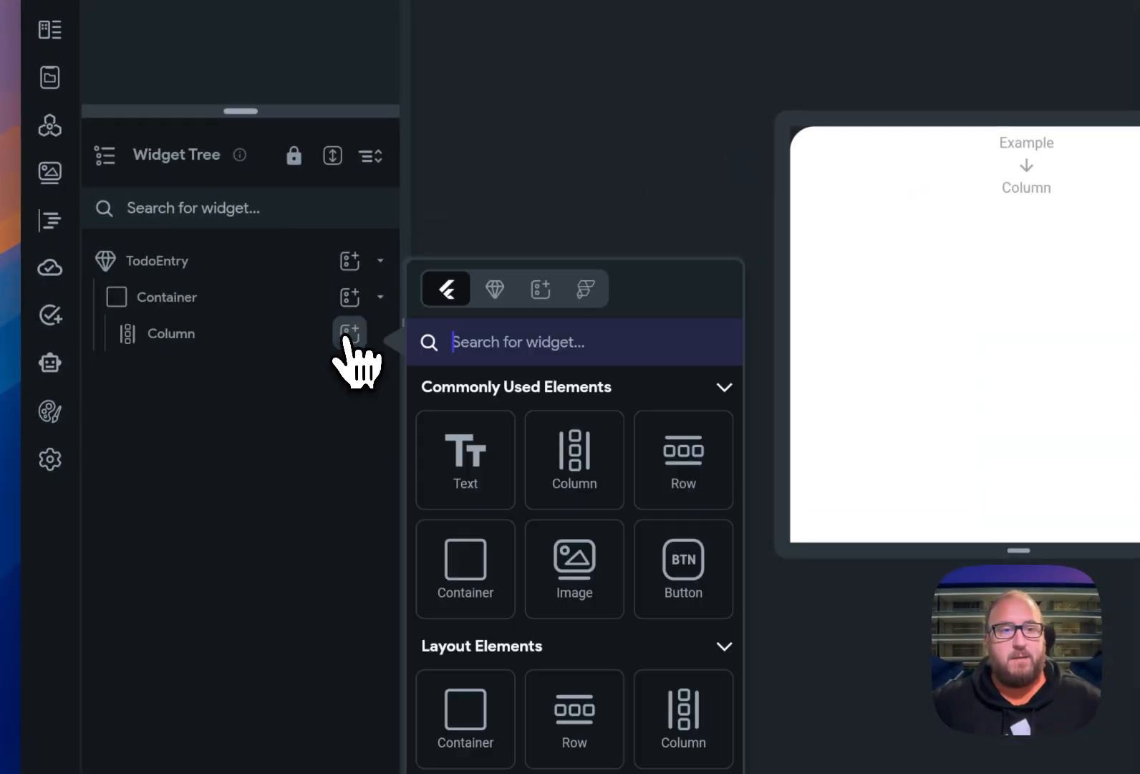
type("text")
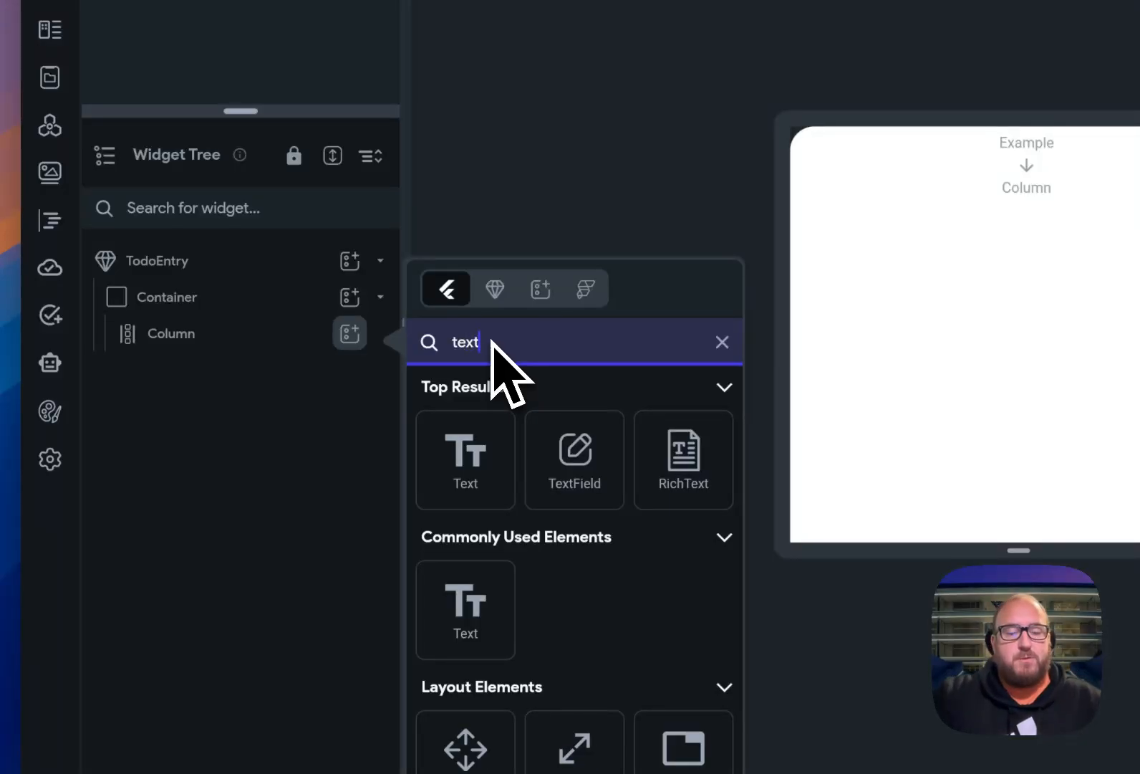
left_click(594, 459)
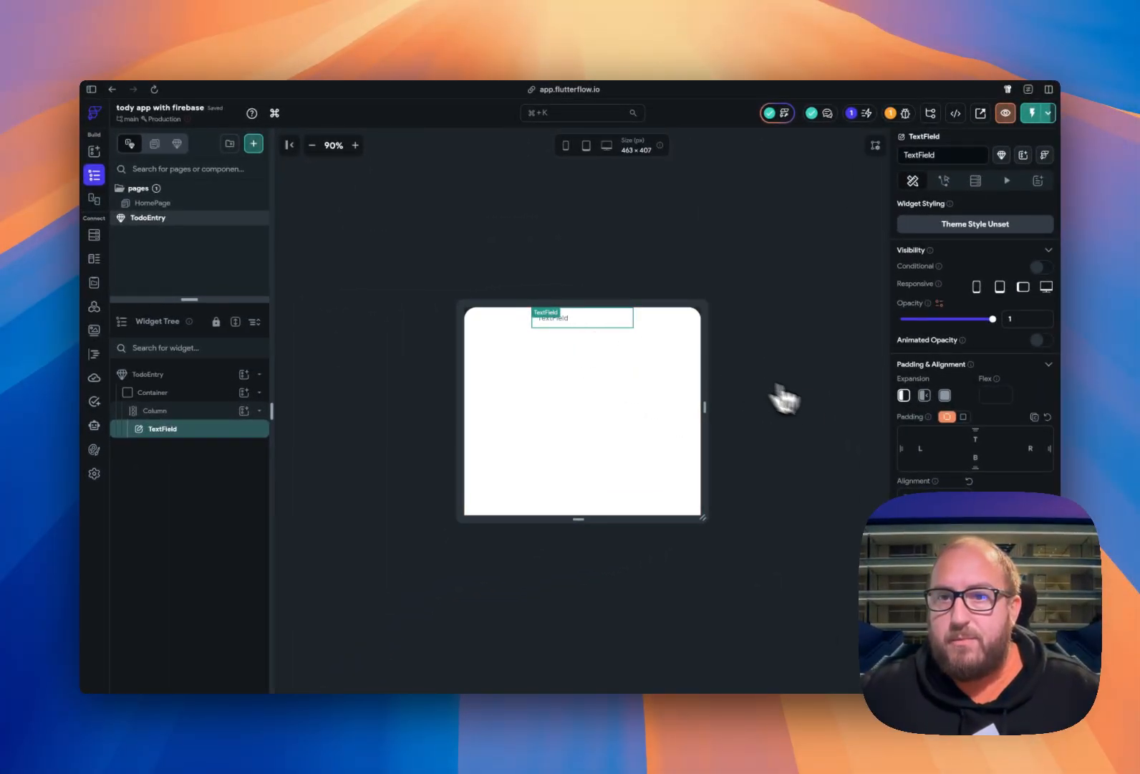
- Set the TextField's width to 300 px
scroll(974, 444, "down", 1)
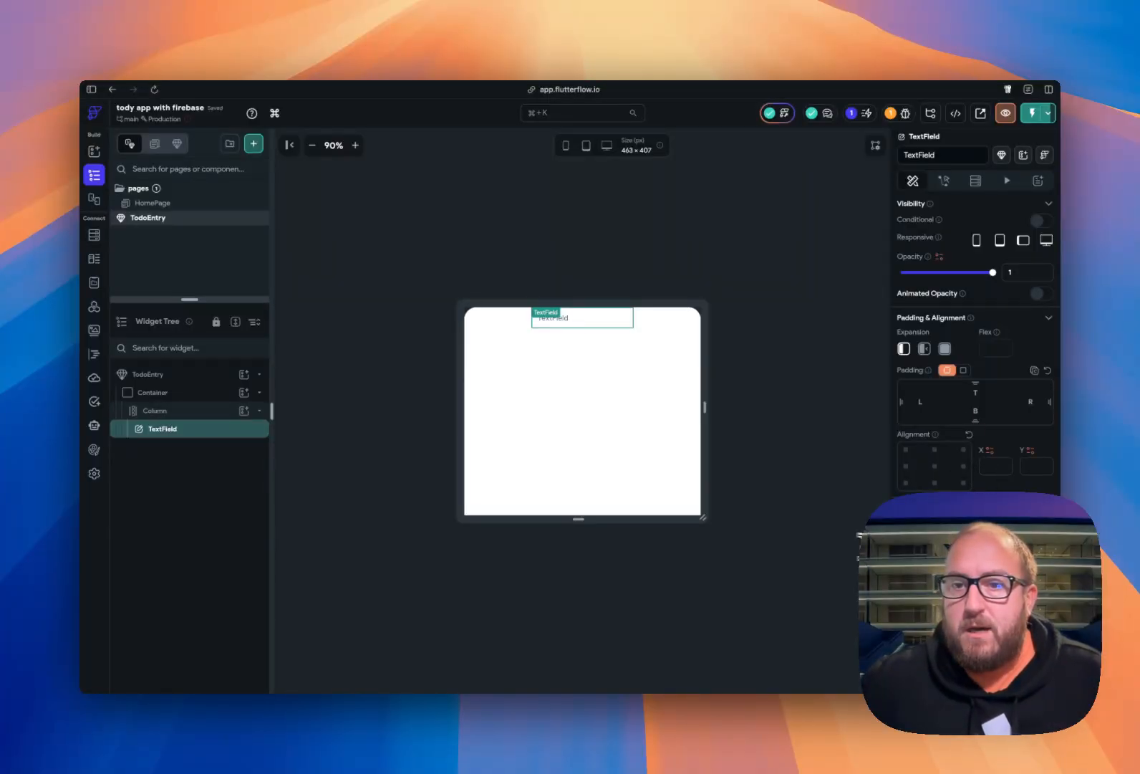
left_click_drag(922, 546, 849, 546)
type("300")
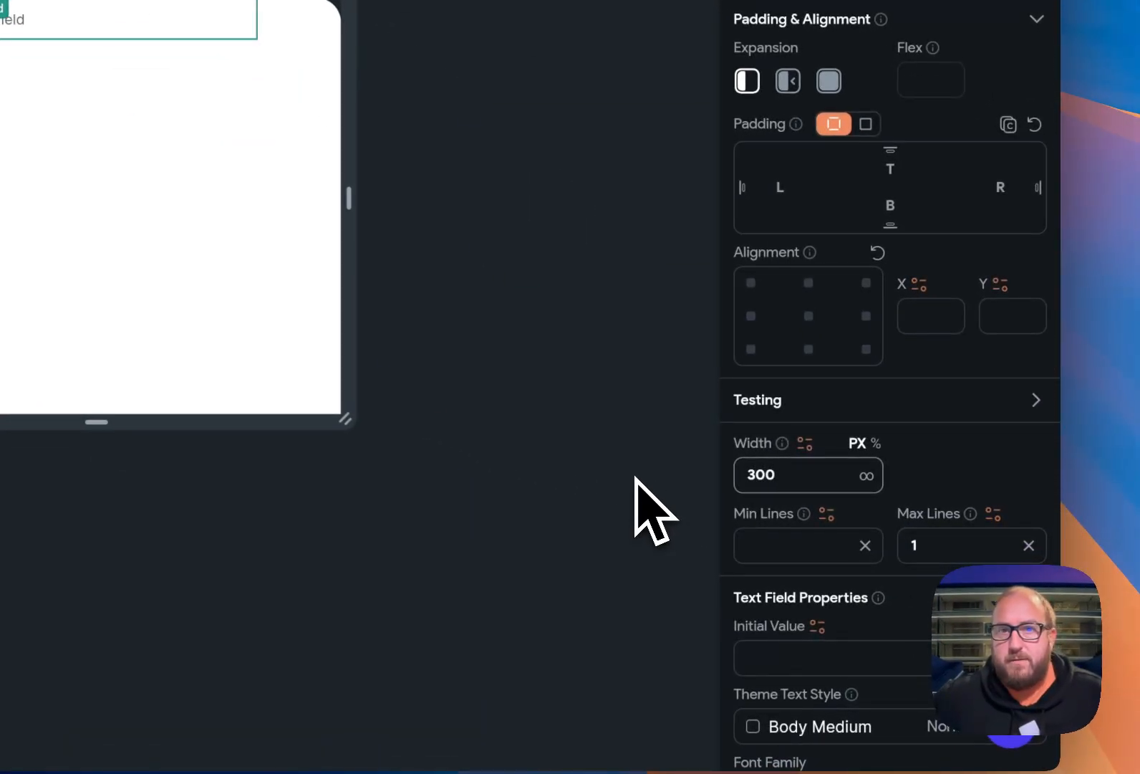
- Set the TextField's label text to Name and clear its hint text
scroll(962, 540, "down", 5)
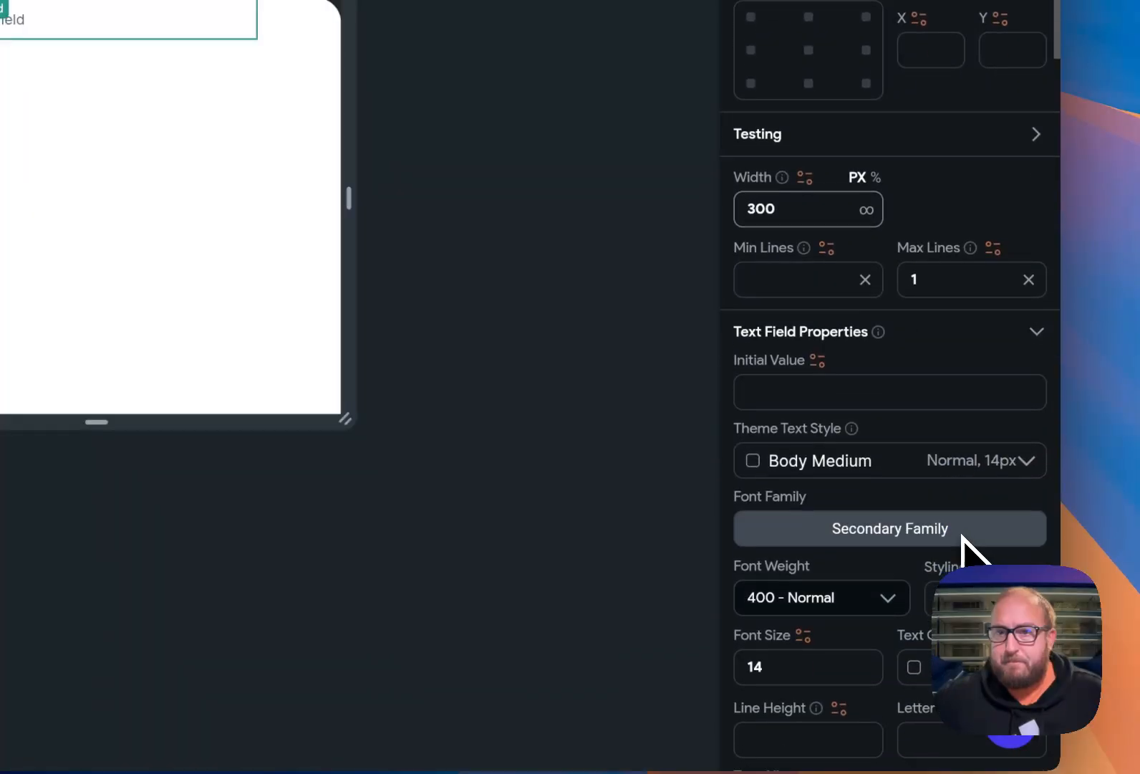
scroll(963, 540, "down", 10)
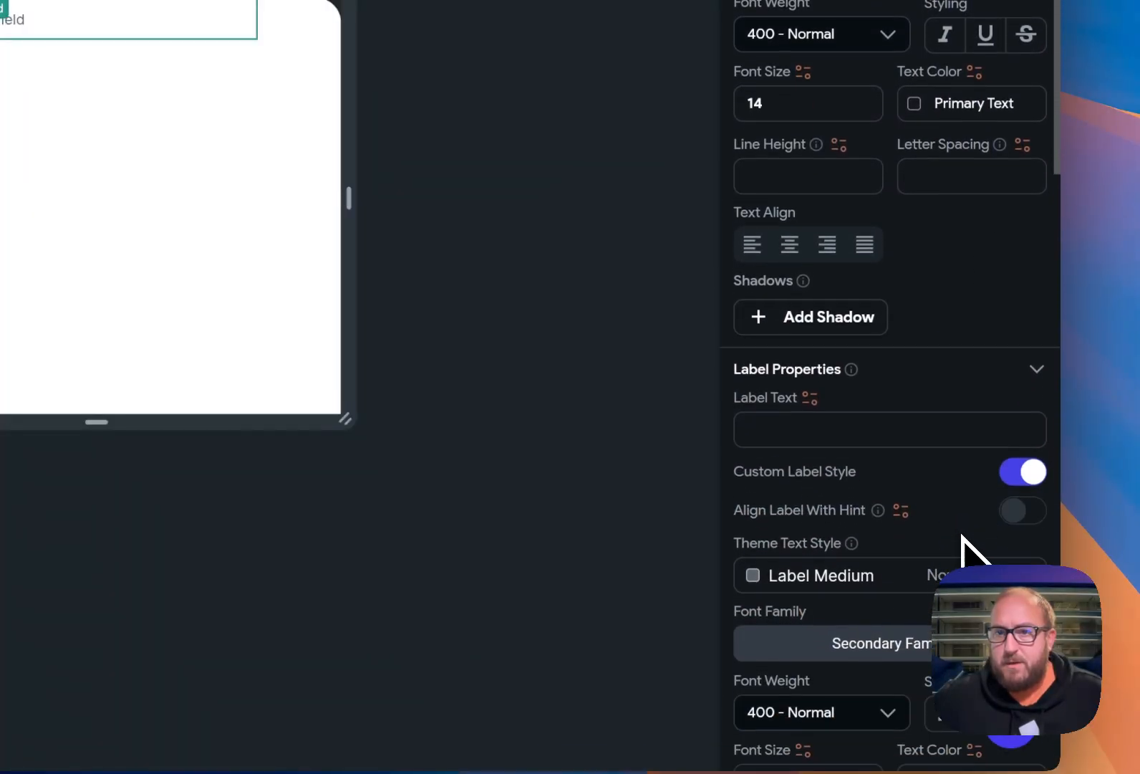
left_click(878, 403)
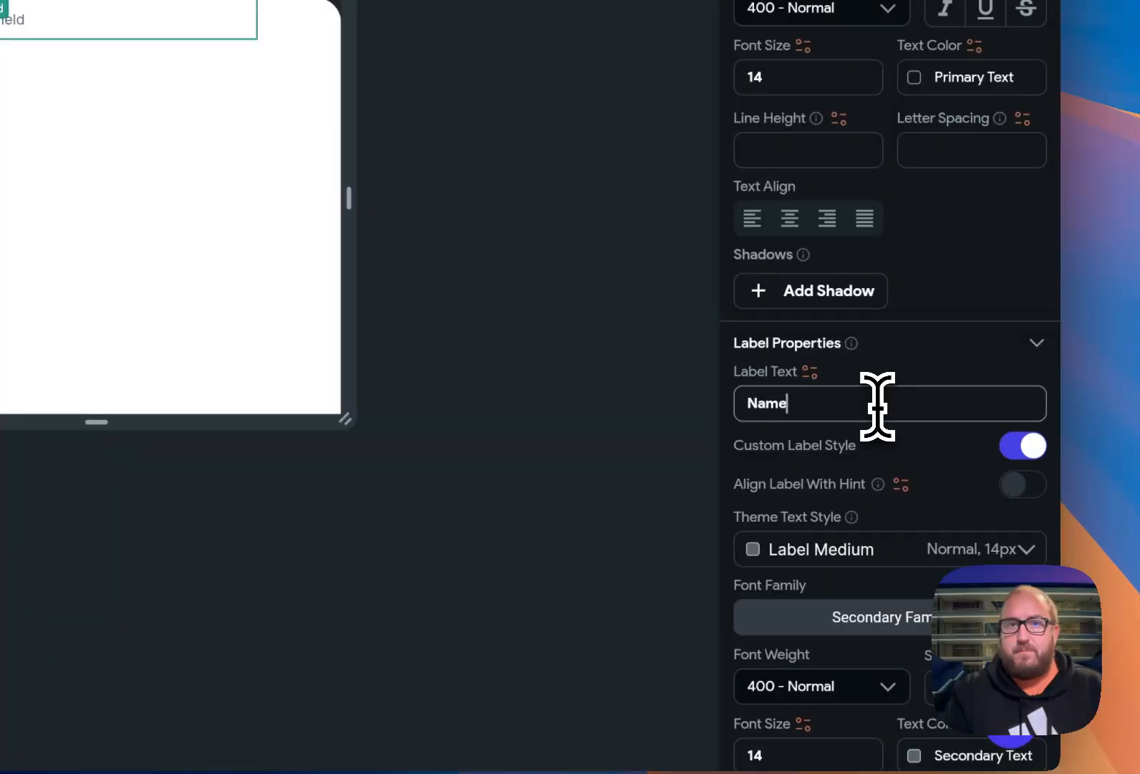
scroll(889, 451, "down", 9)
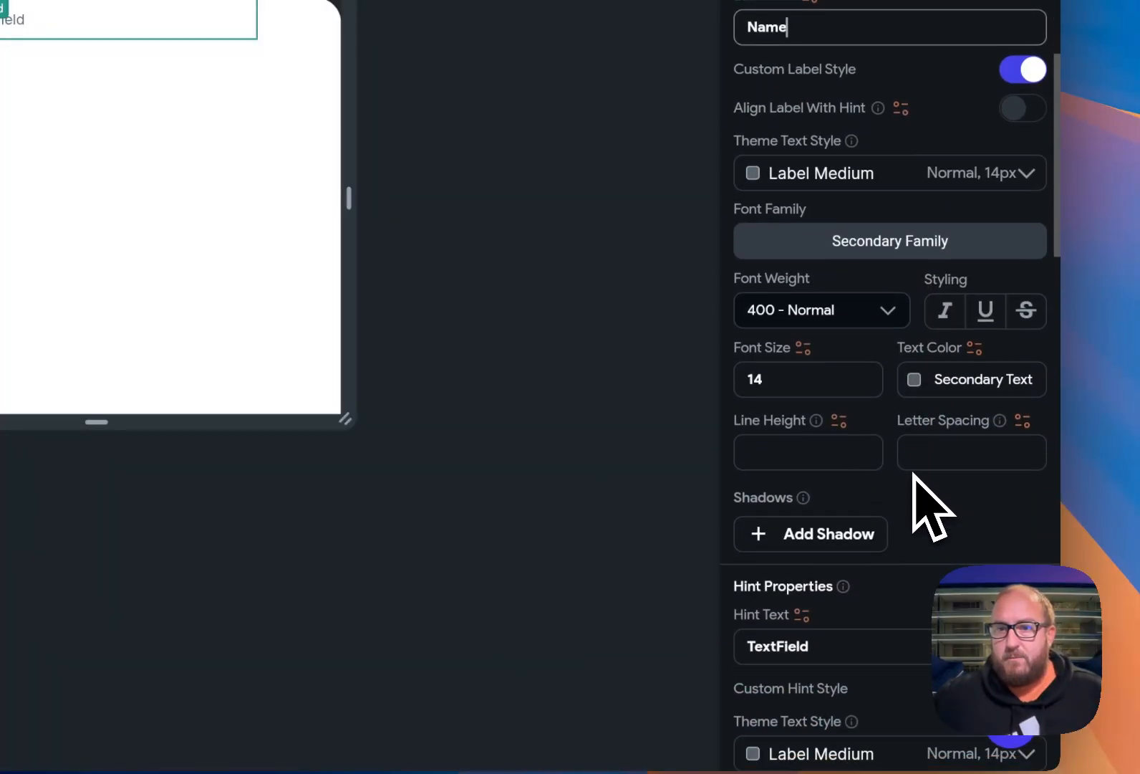
double_click(873, 507)
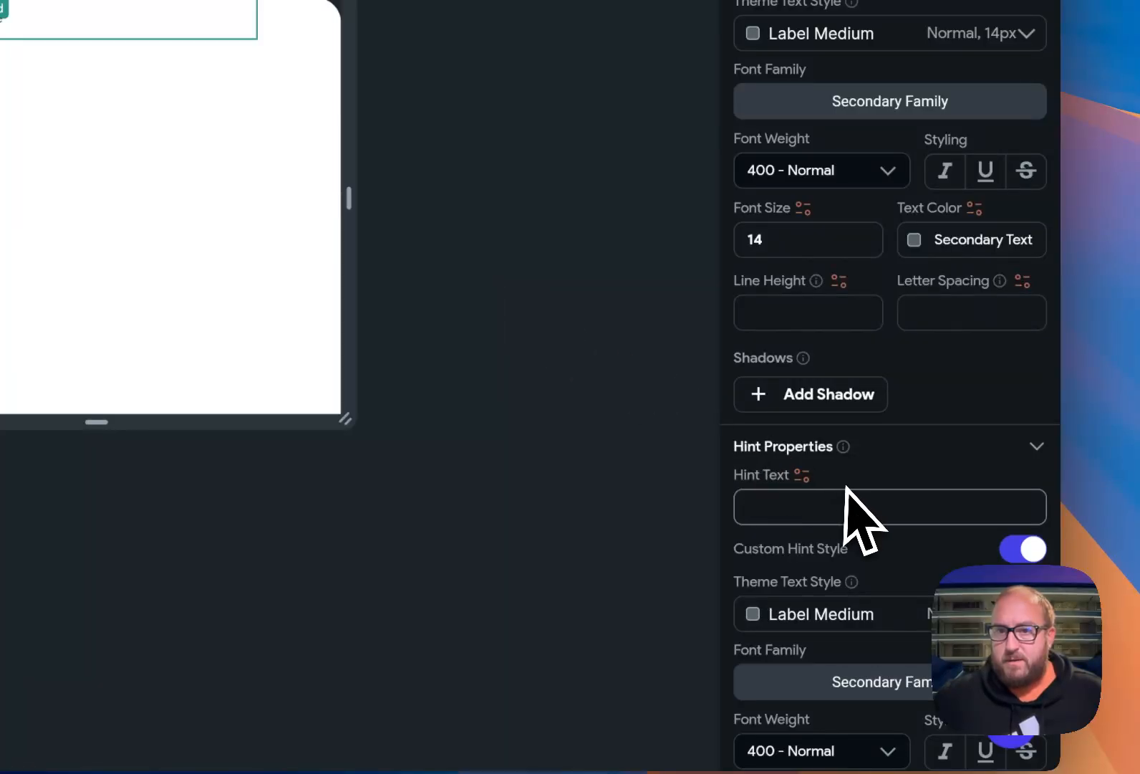
- Give the TextField's outline border the Secondary theme color and increase its border radius
scroll(847, 488, "down", 5)
scroll(847, 487, "down", 3)
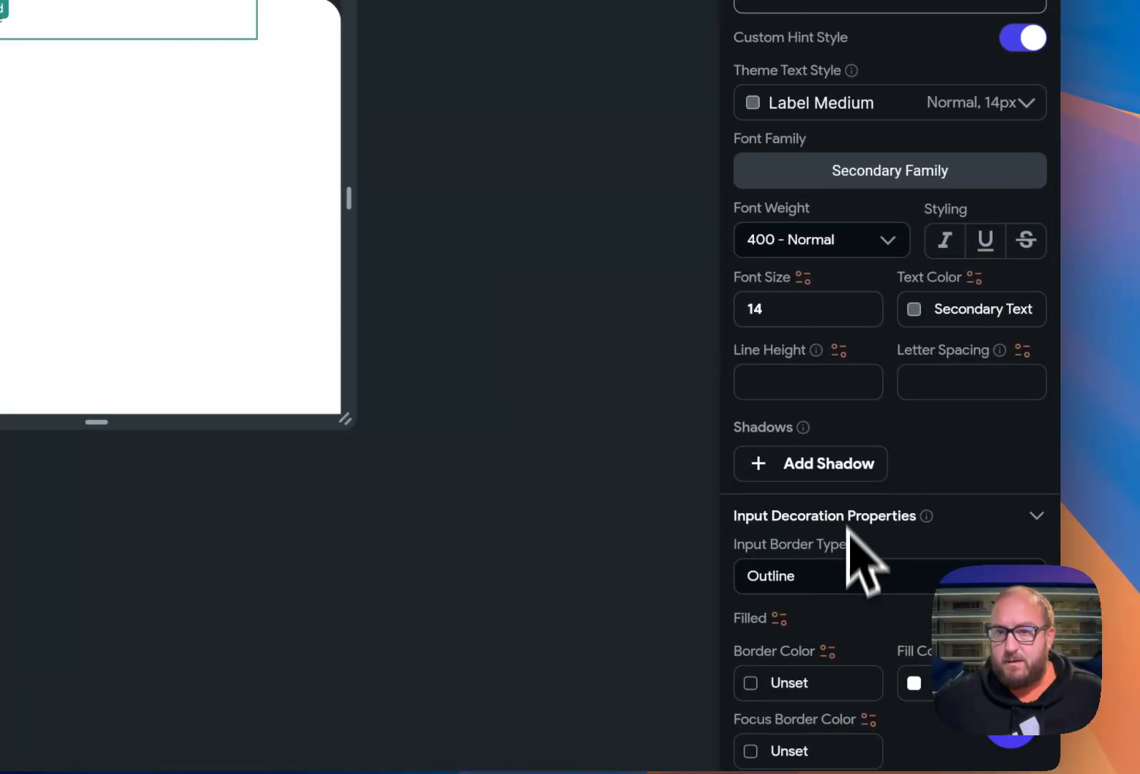
left_click(845, 577)
scroll(847, 577, "down", 2)
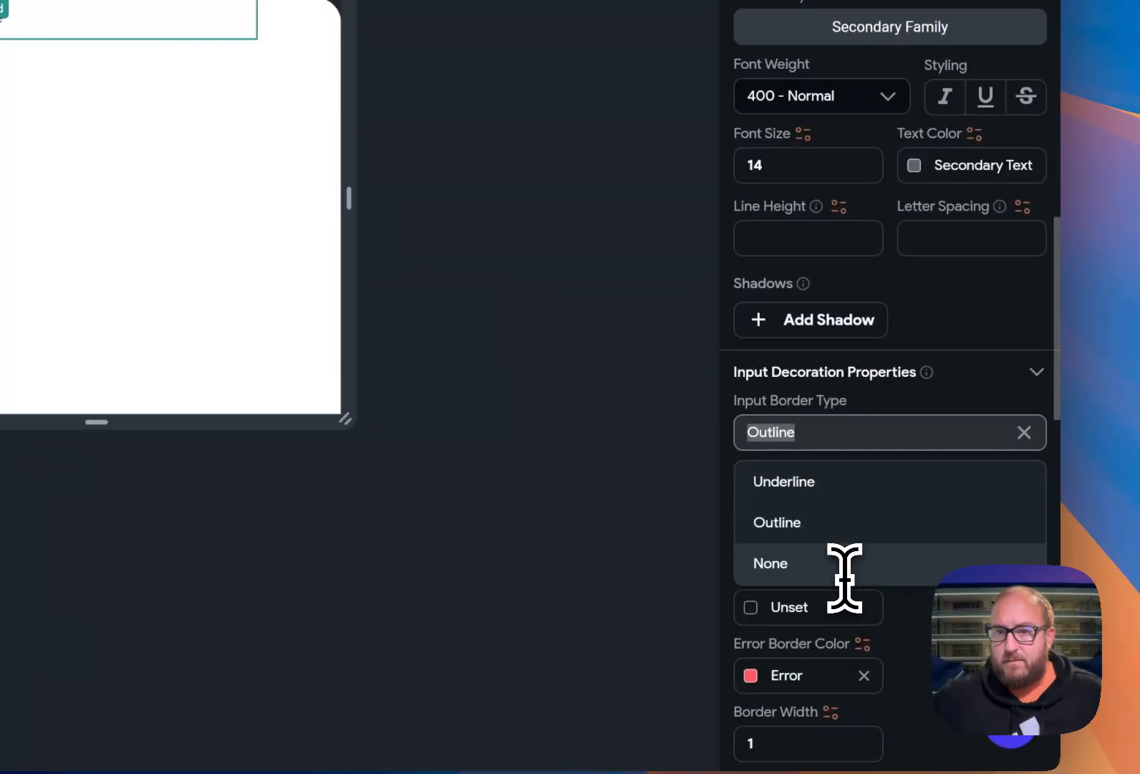
left_click(931, 374)
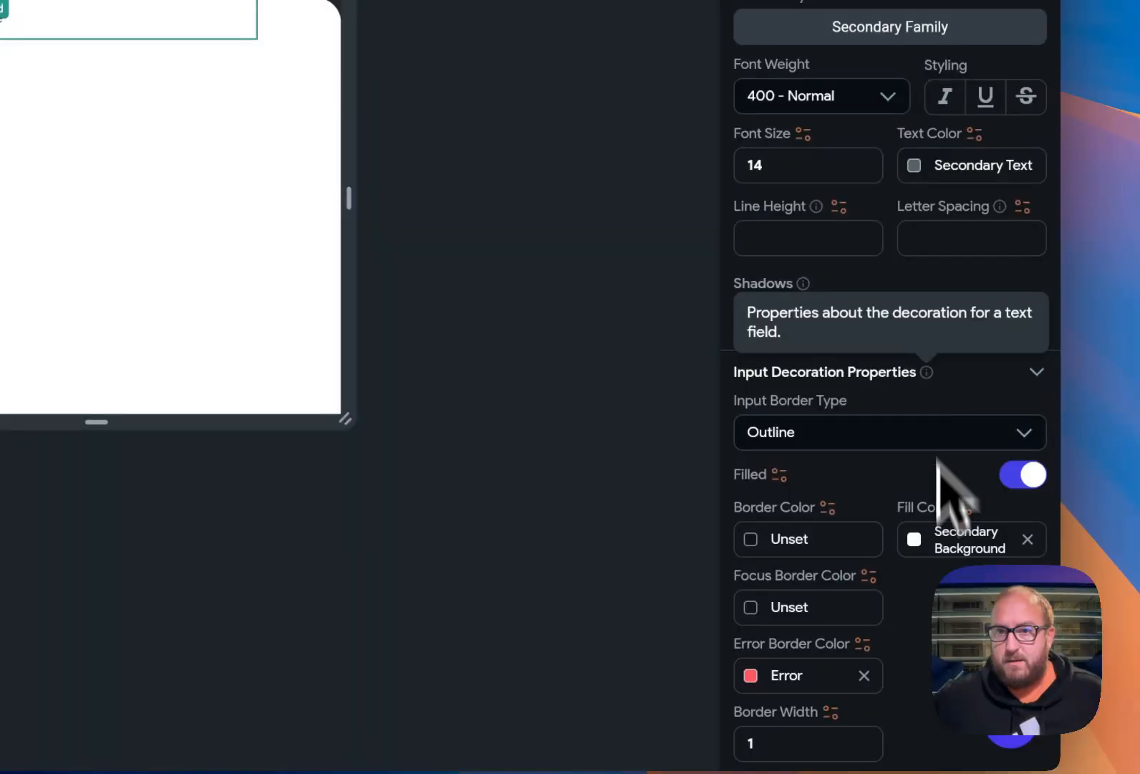
scroll(946, 502, "down", 1)
left_click(758, 473)
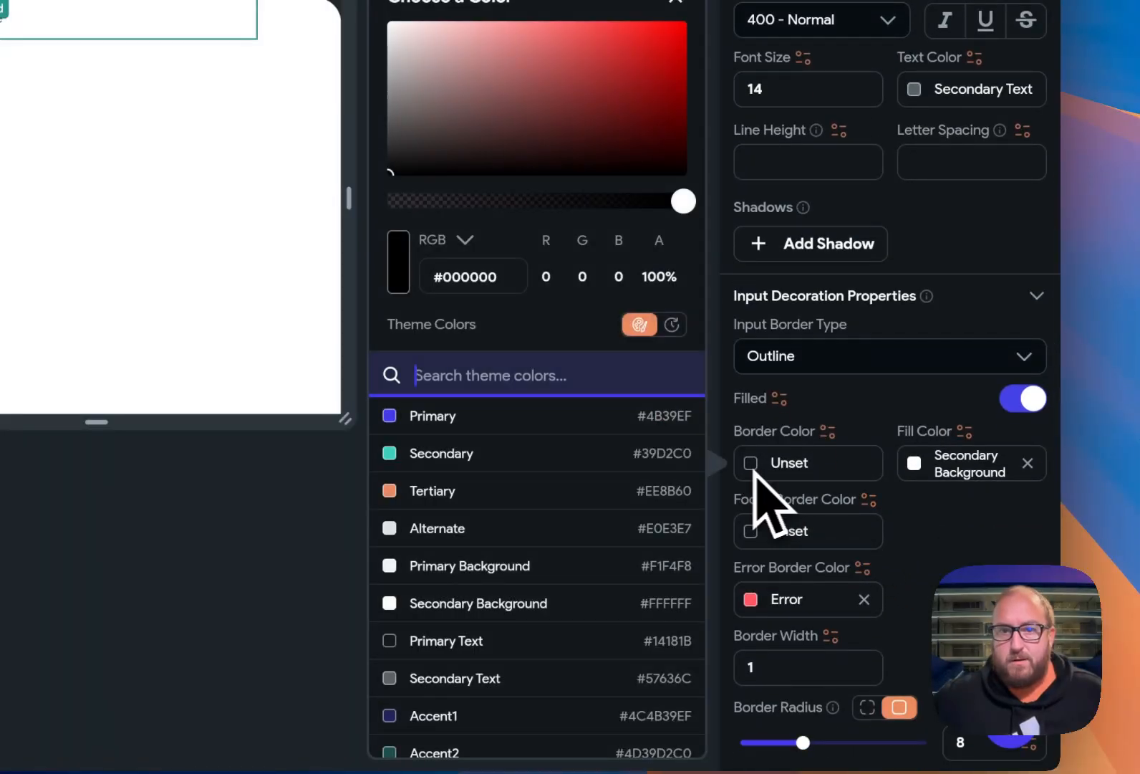
left_click(510, 493)
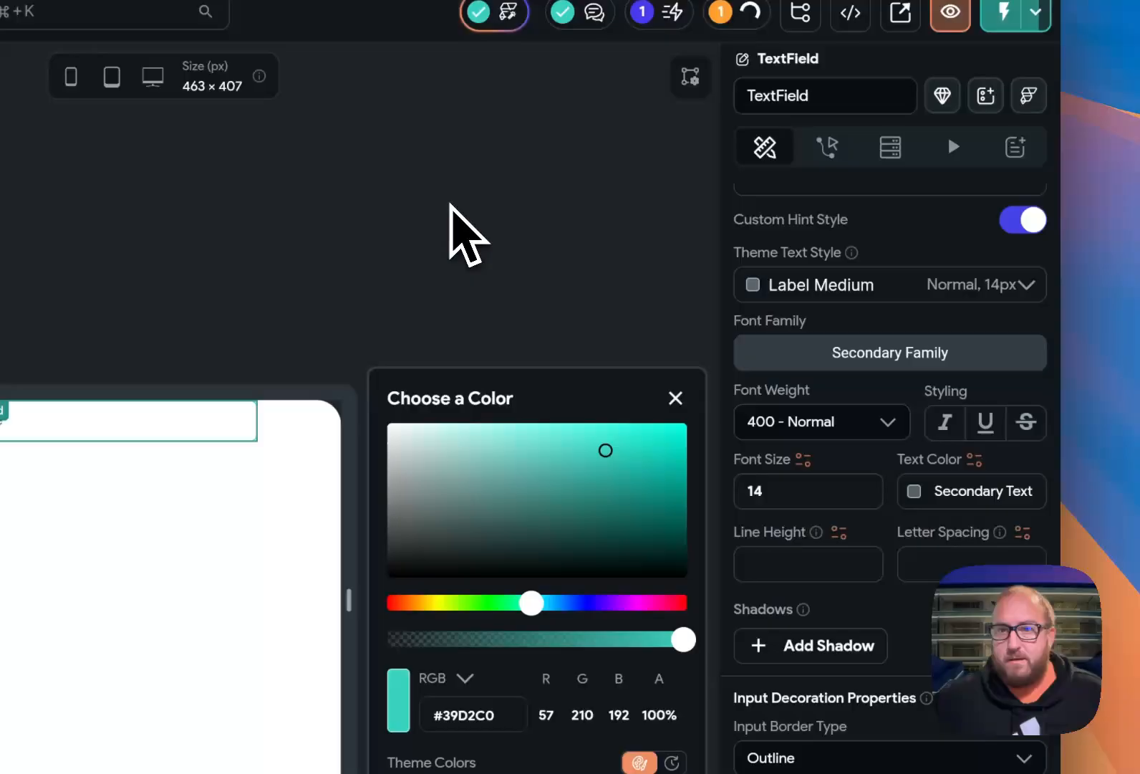
left_click(453, 203)
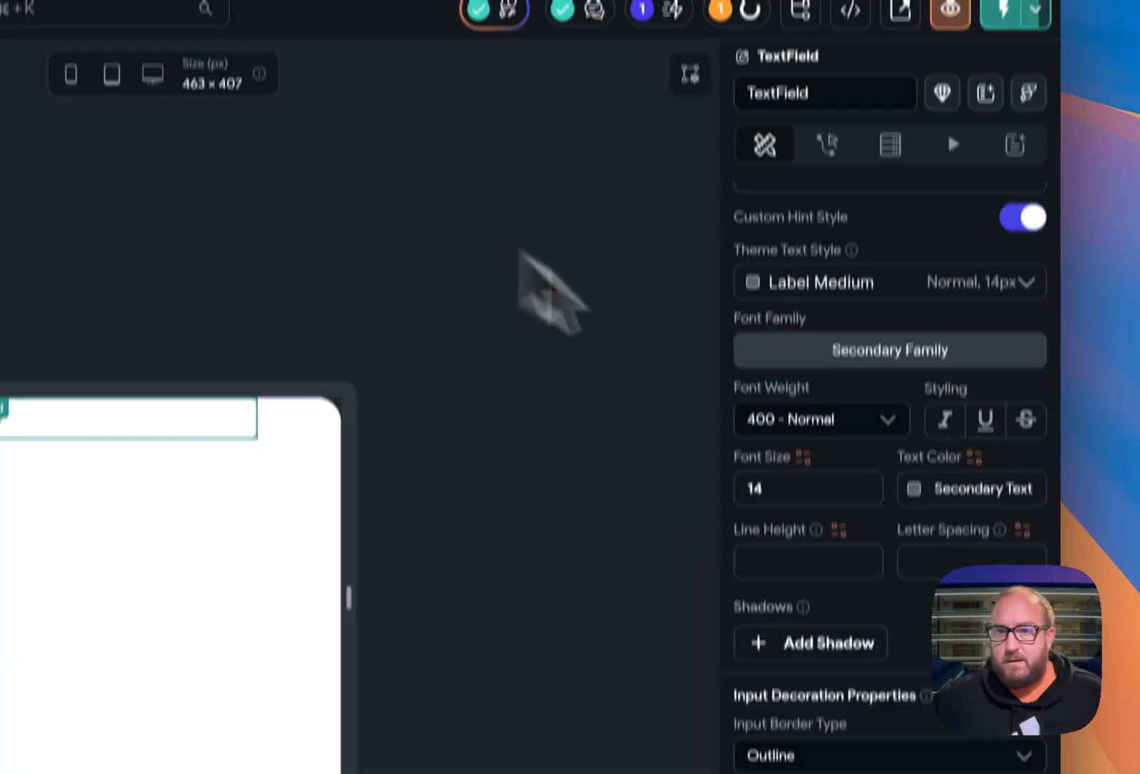
scroll(1014, 408, "down", 3)
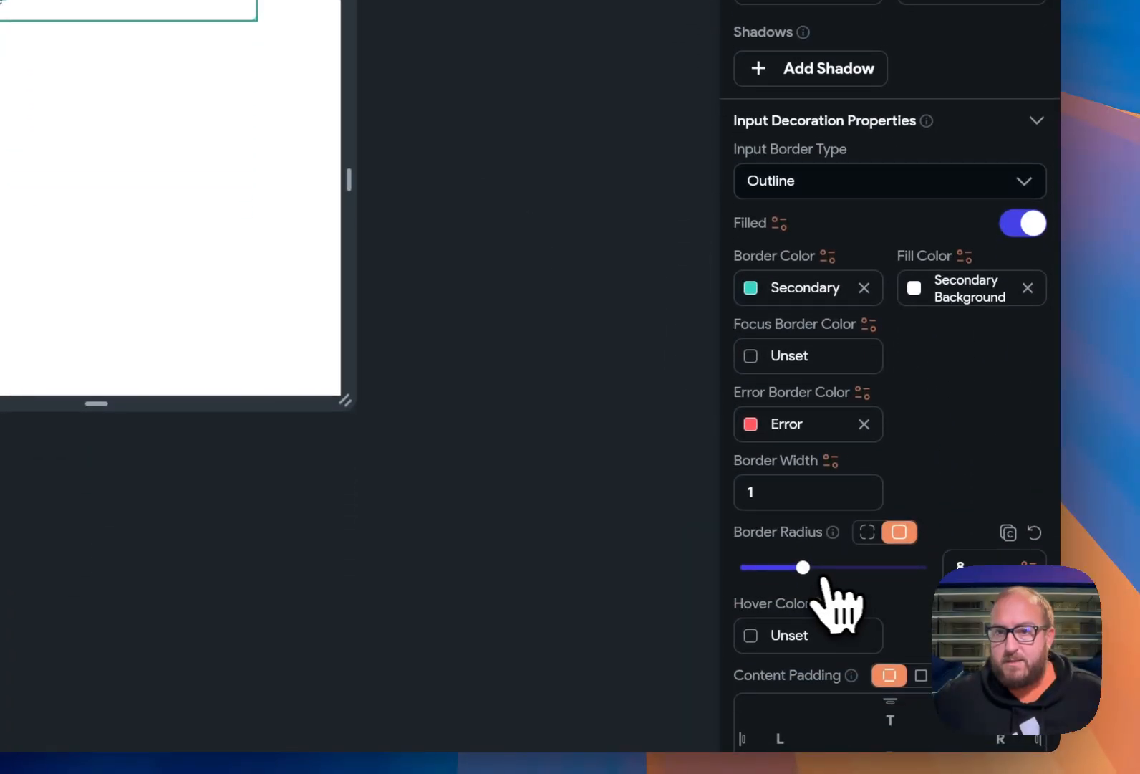
left_click_drag(819, 568, 834, 568)
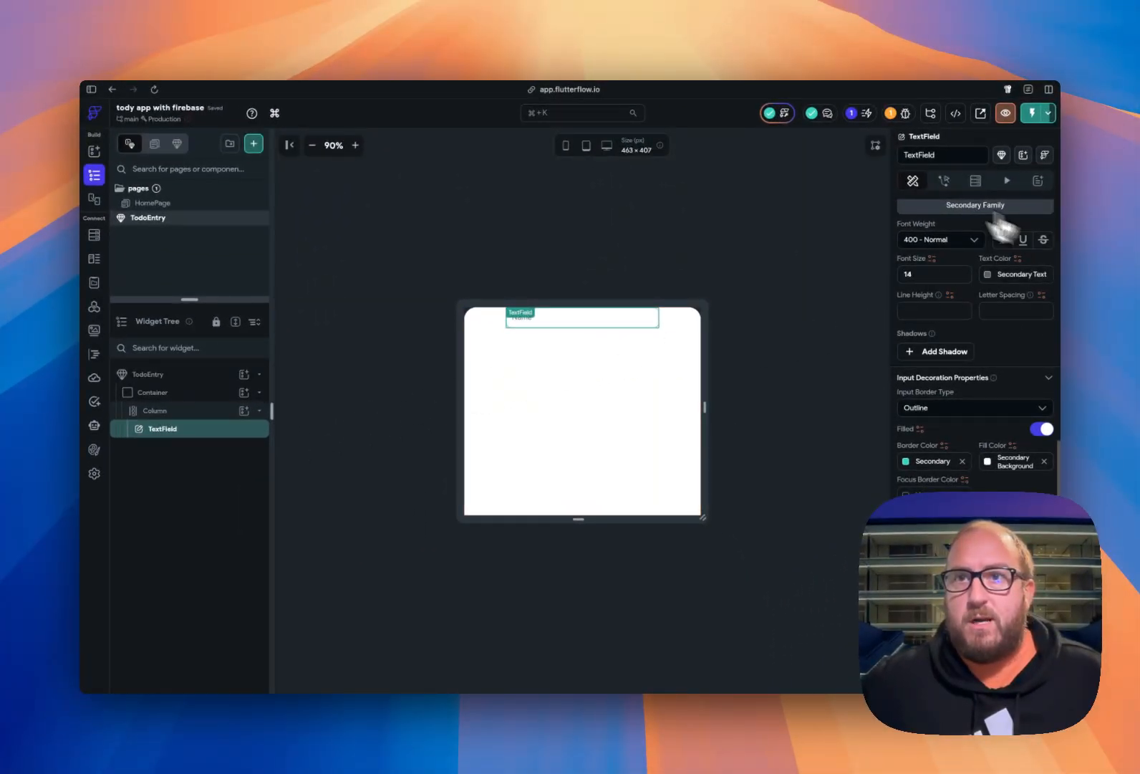
- Rename the TextField to NameTF and duplicate it within the Column
left_click(937, 154)
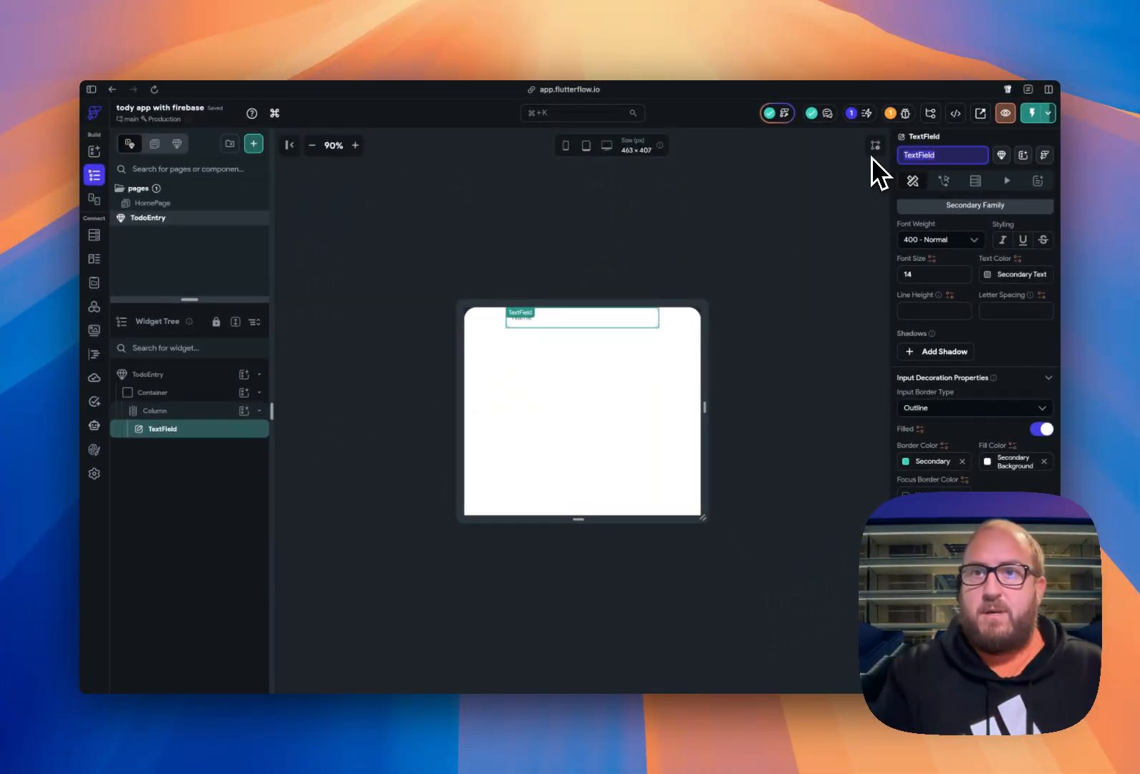
type("Name")
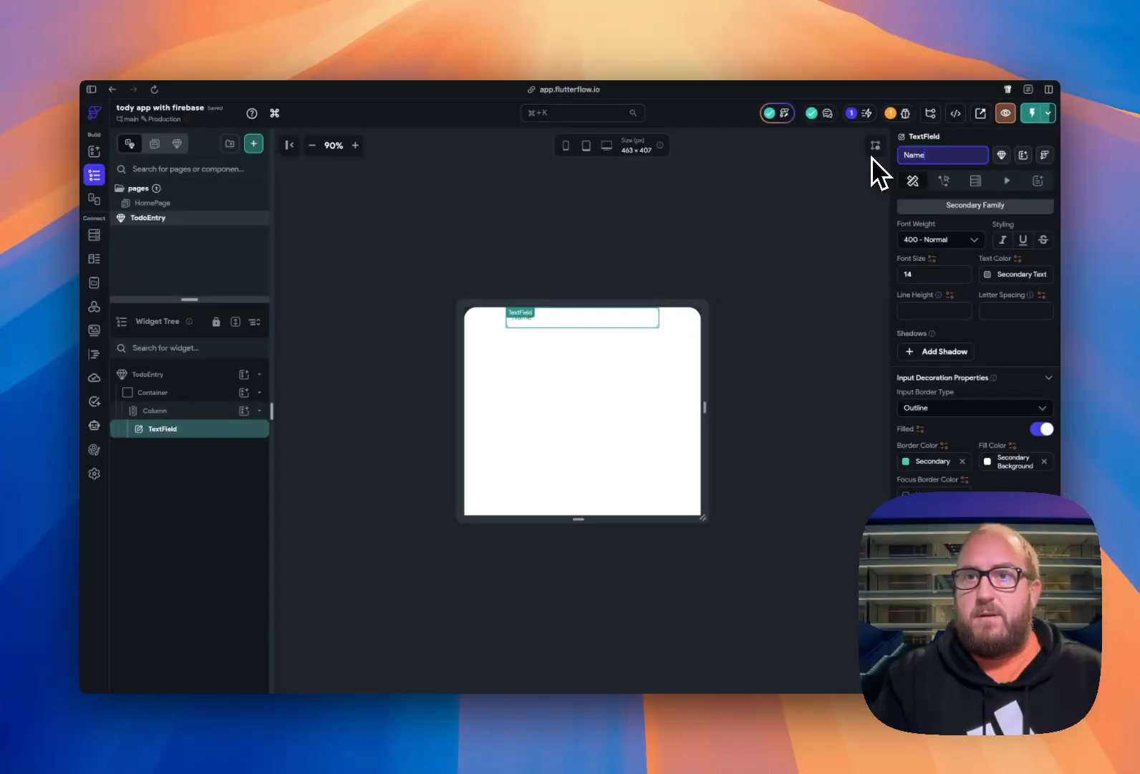
type("TF")
key("Return")
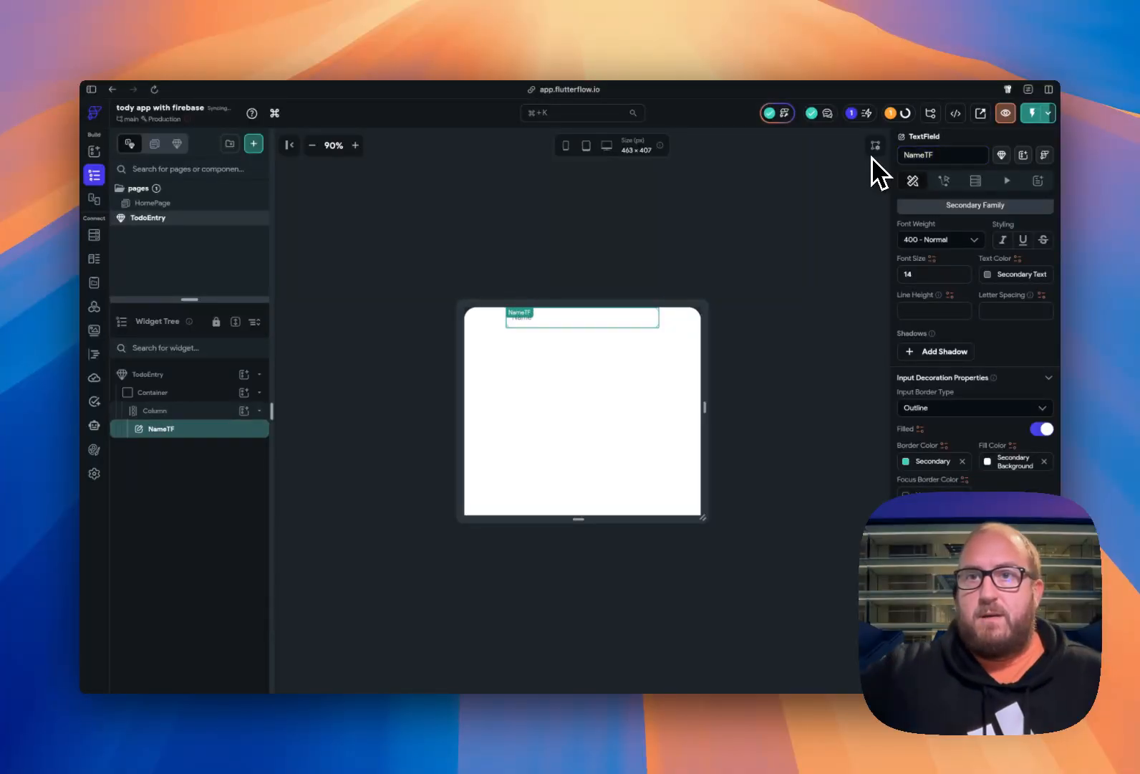
right_click(194, 435)
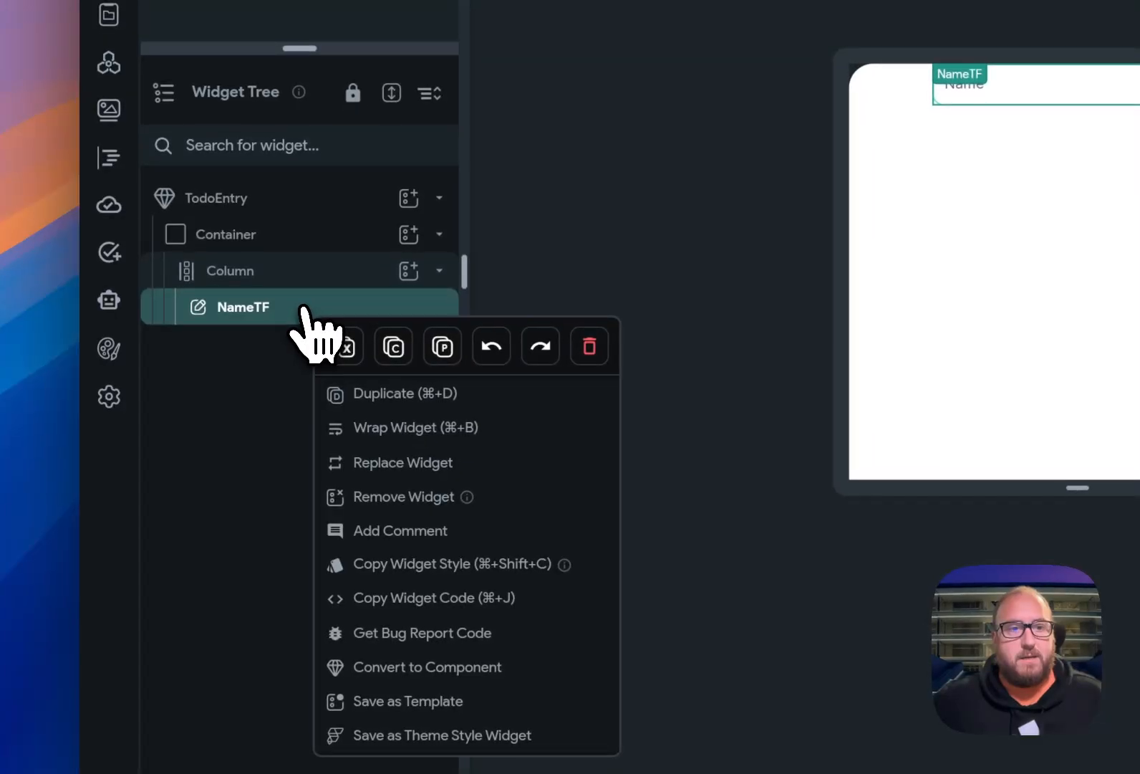
left_click(391, 399)
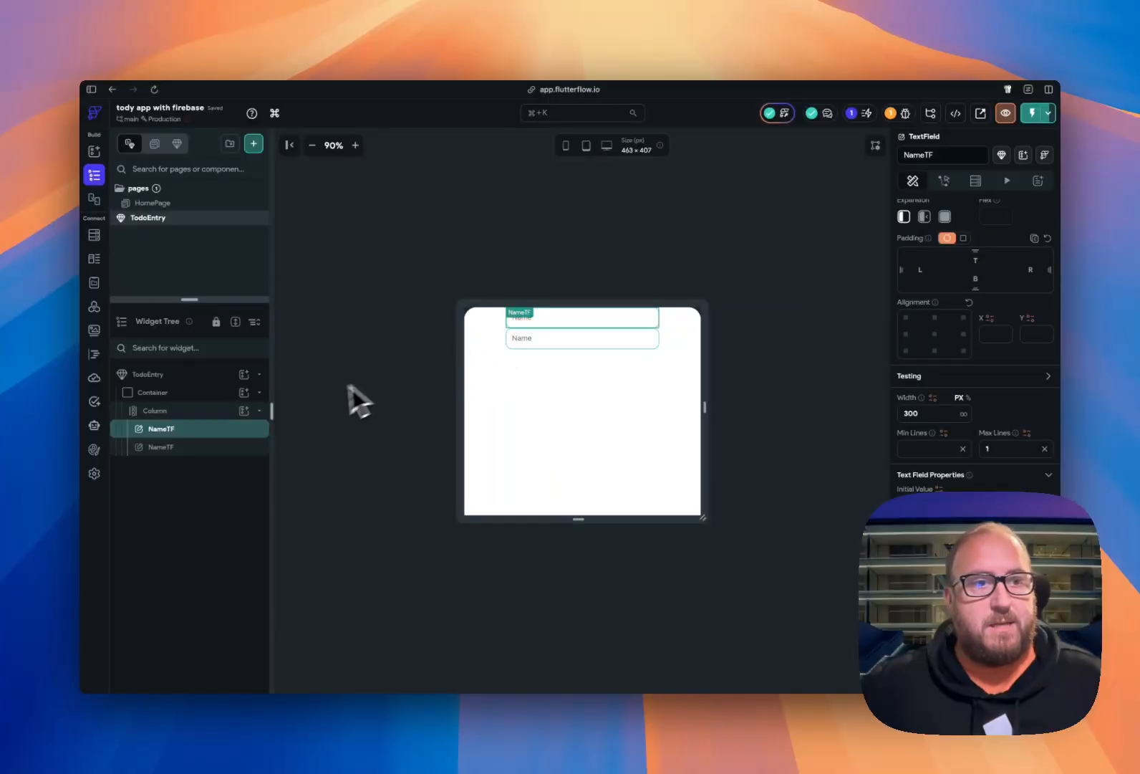
- Center the Column's children along the main axis with an items spacing of 20, applied to start and end
left_click(210, 413)
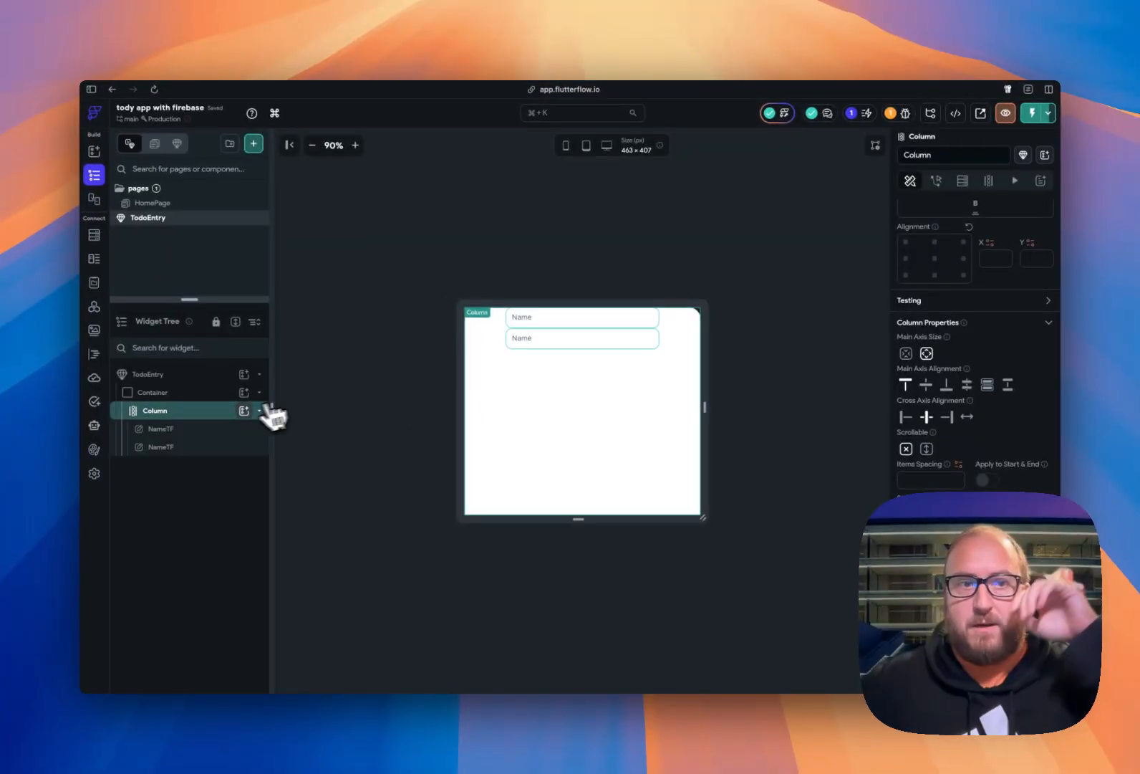
left_click(926, 385)
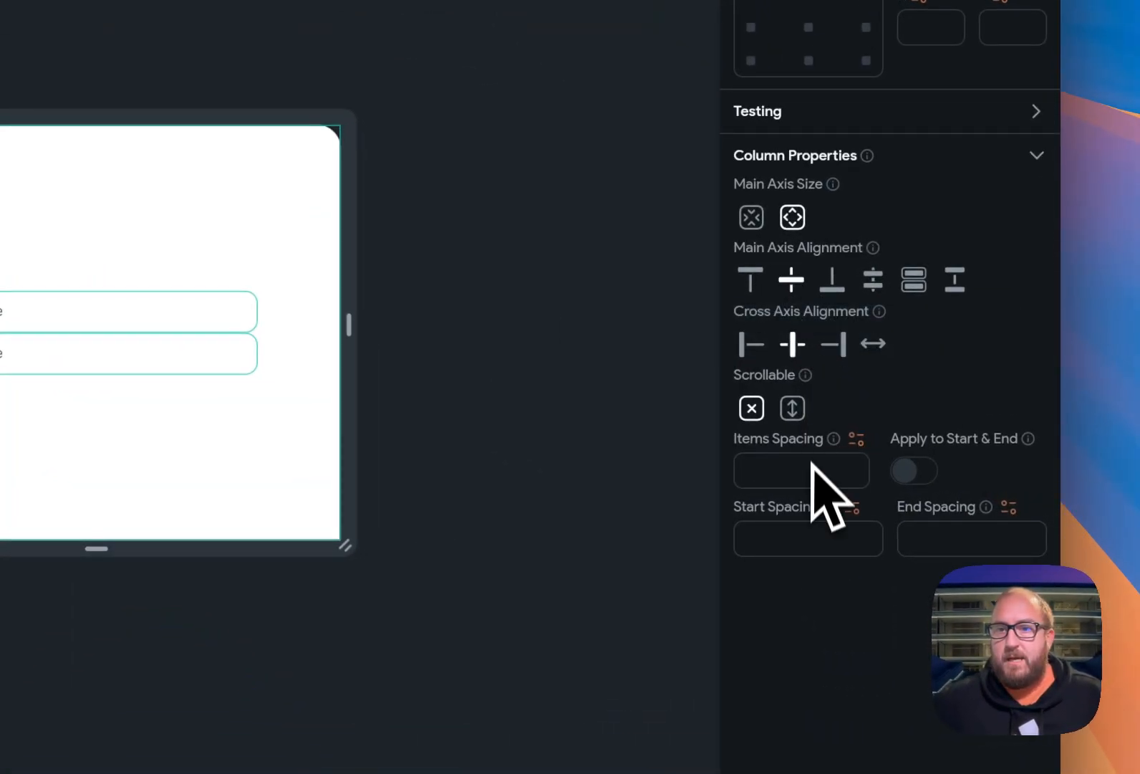
type("20")
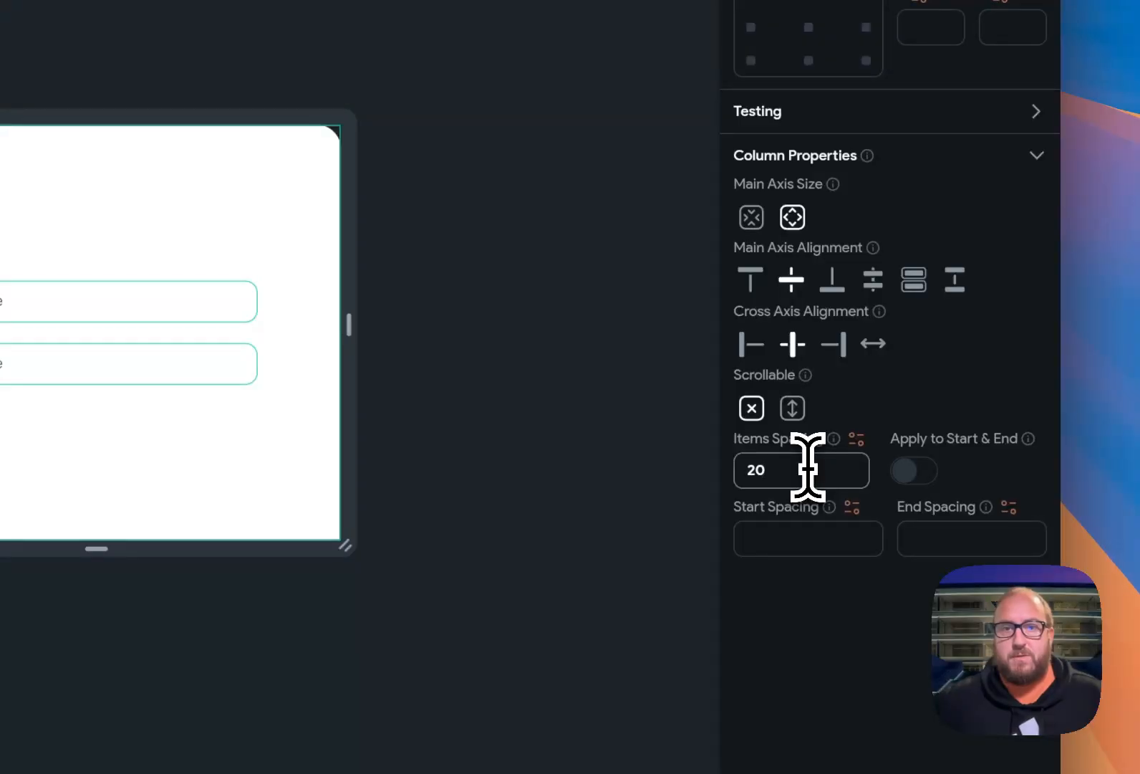
left_click(929, 474)
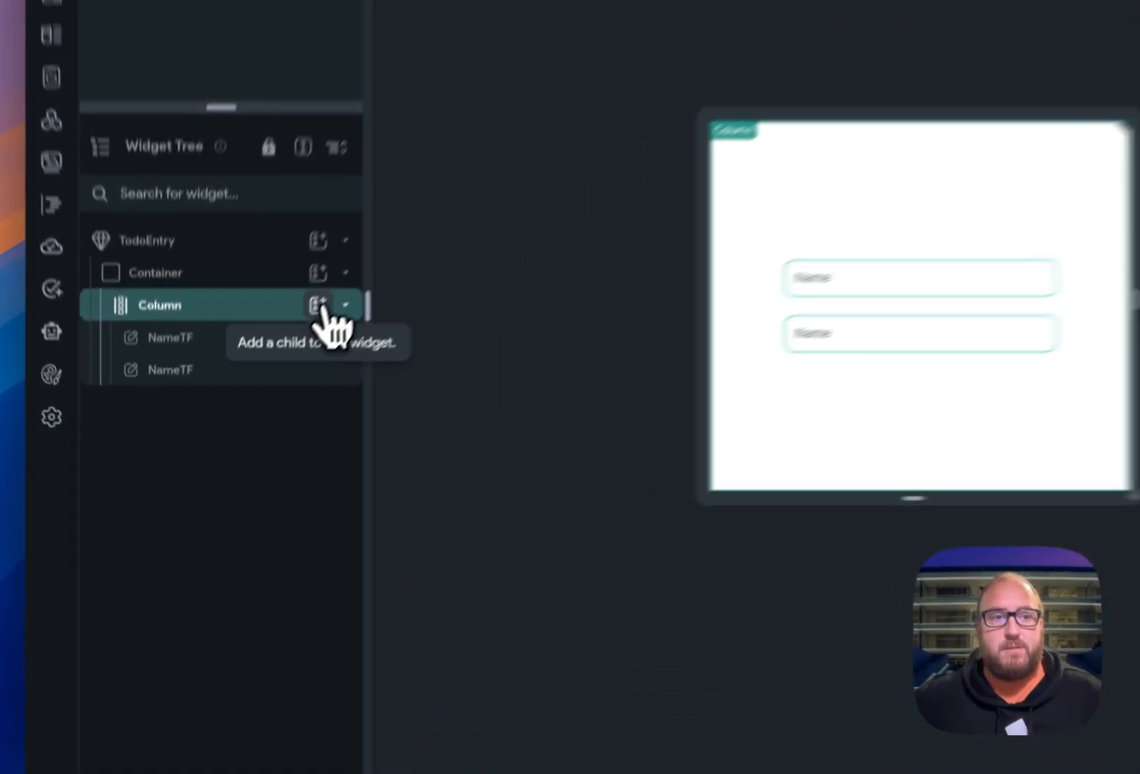
- Add a Button to the Column below the text fields with the text "Add to Todo List"
left_click(245, 411)
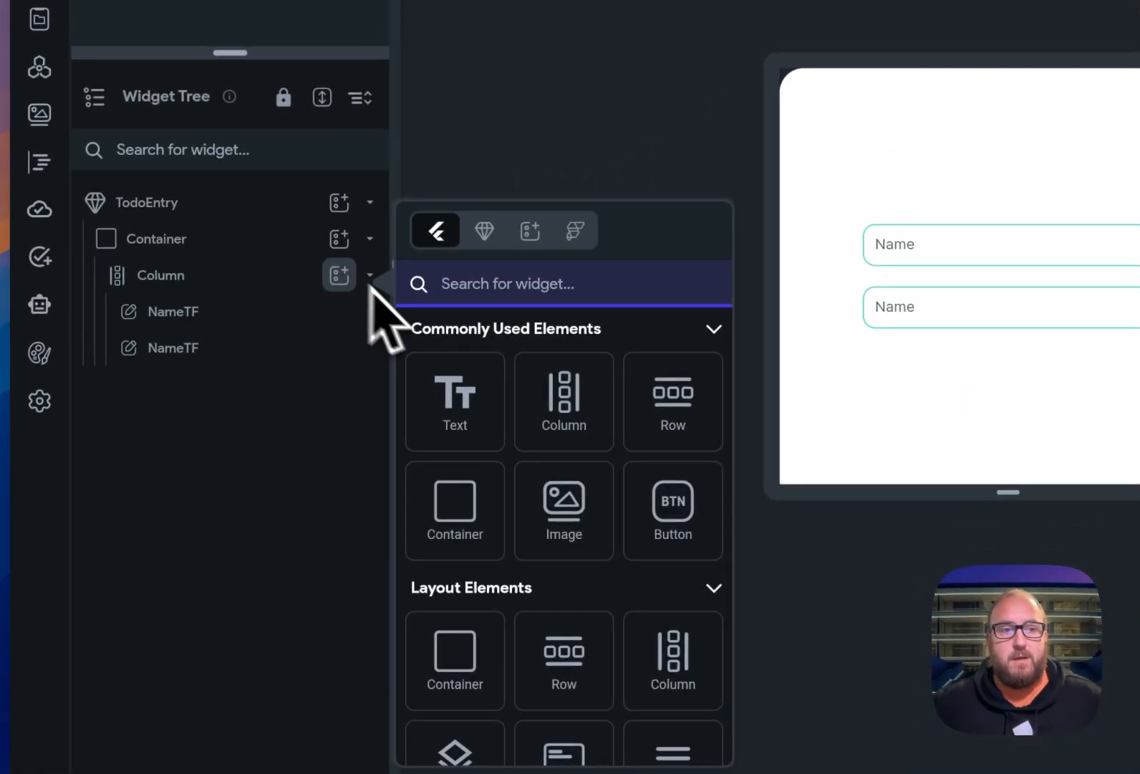
left_click(666, 505)
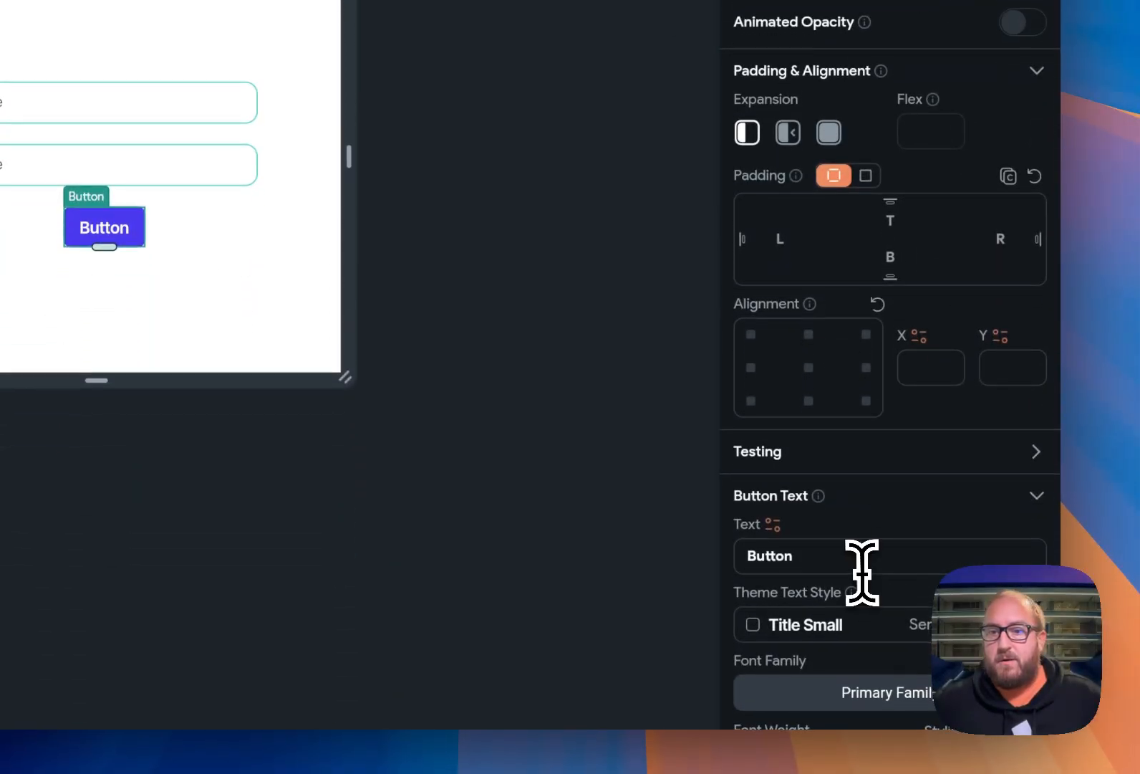
double_click(862, 570)
type("Add t")
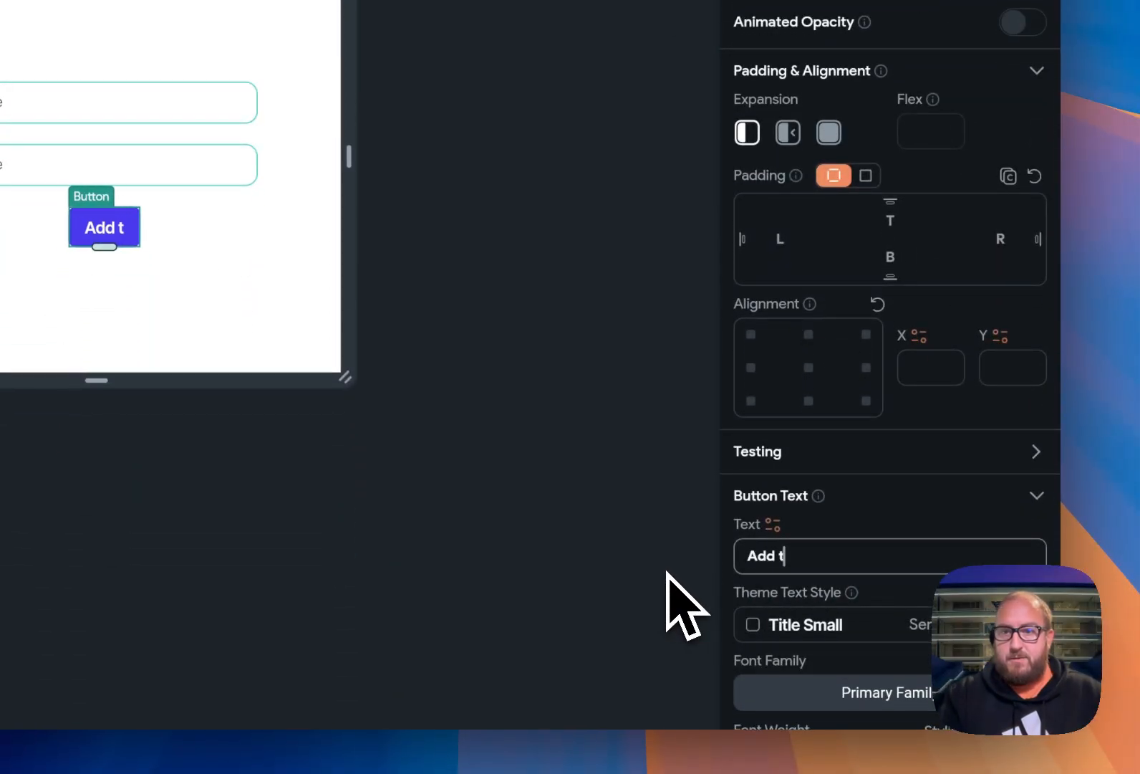
type("o Todo")
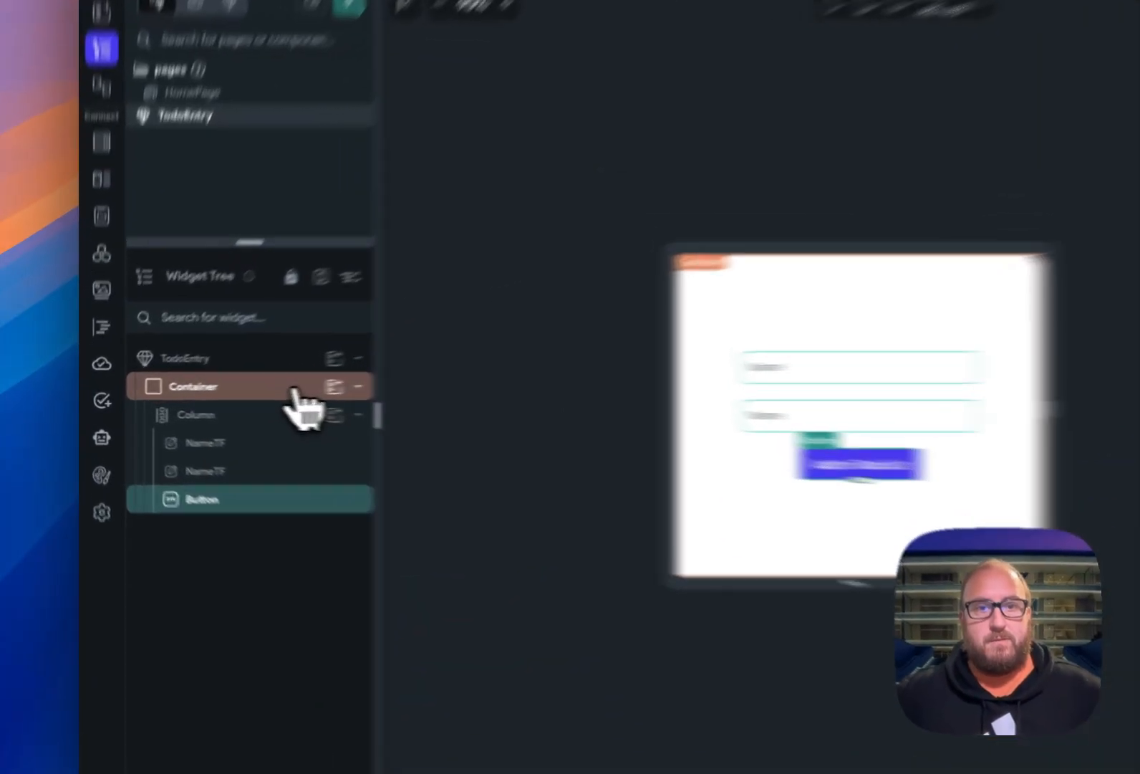
- Reduce the height of the TodoEntry component's Container to 300 px after trying 400 px
left_click(217, 392)
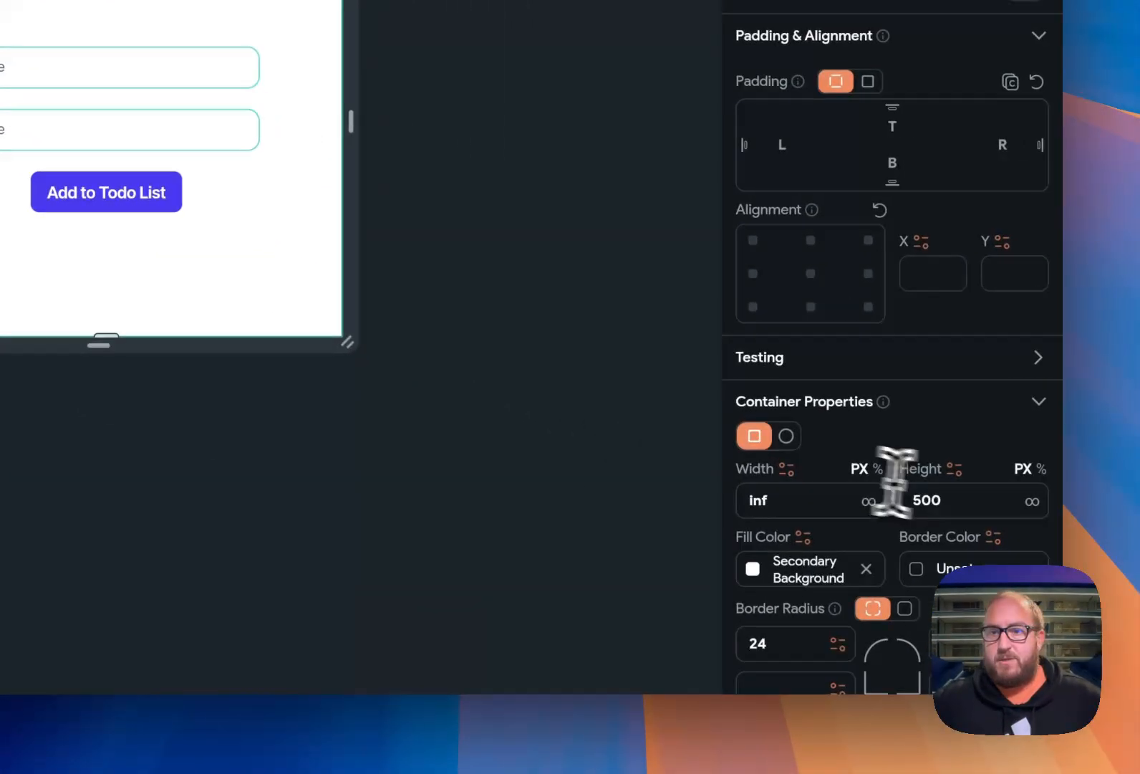
left_click_drag(957, 502, 836, 496)
type("400")
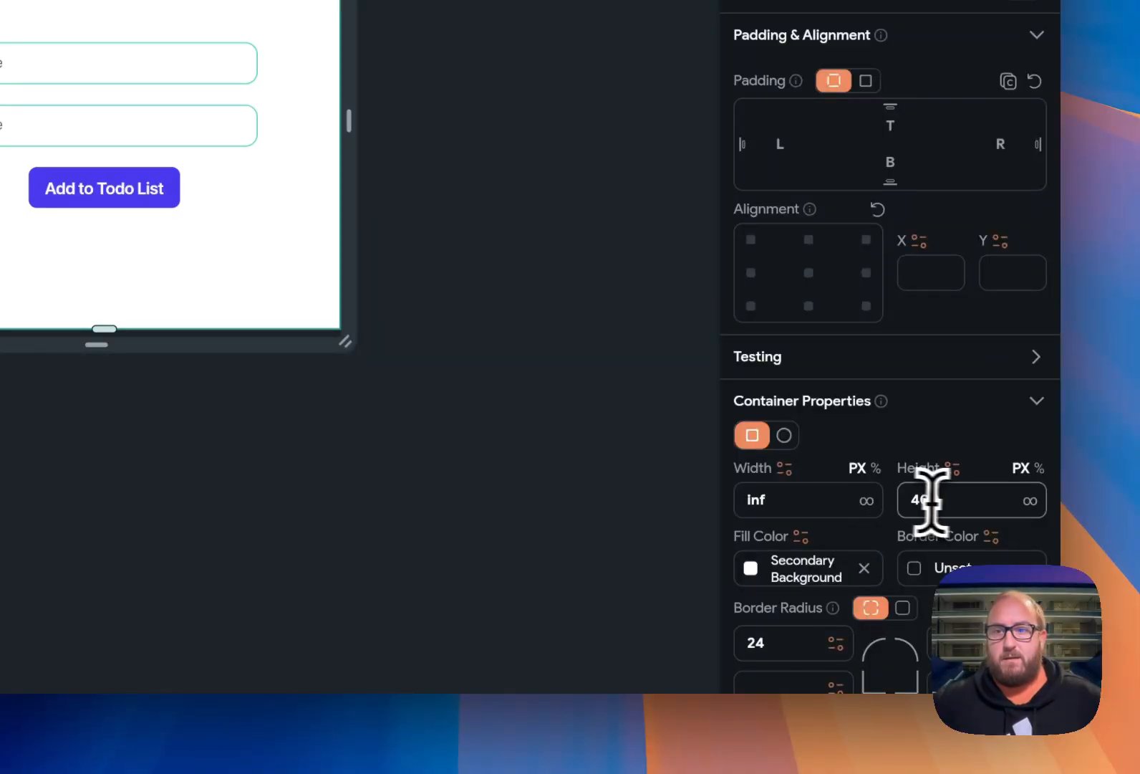
left_click_drag(931, 498, 743, 501)
type("300")
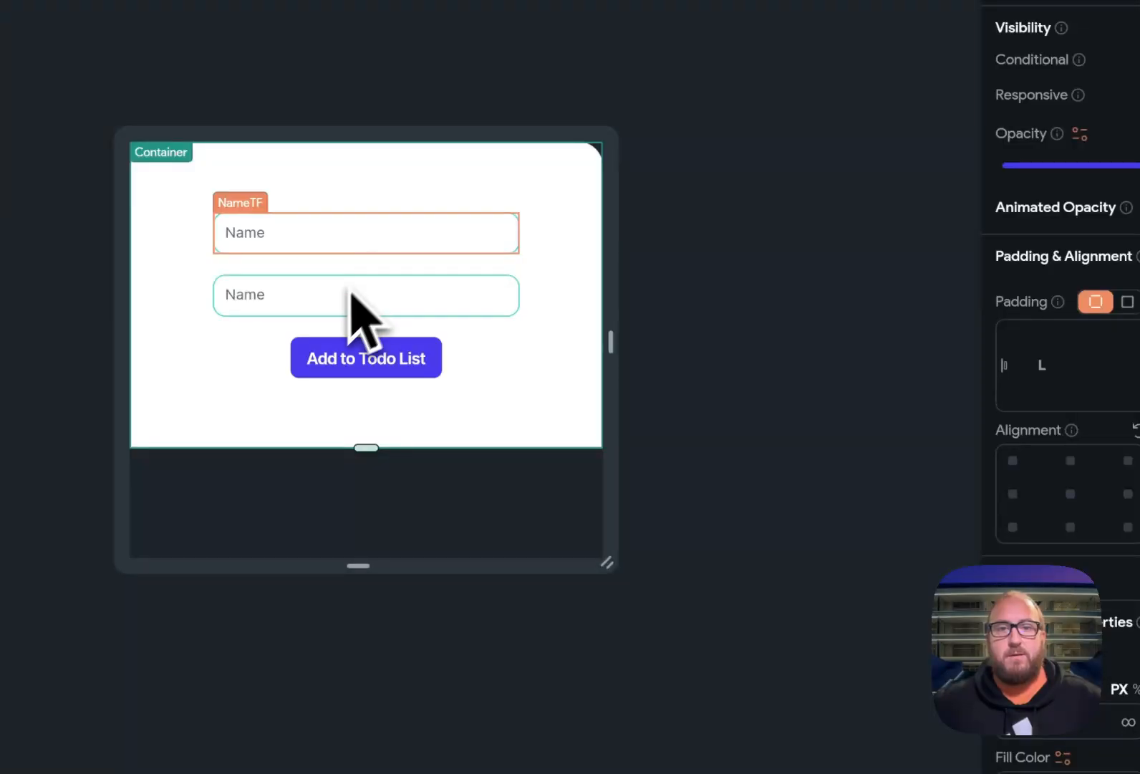
- Change the label text of the second text field to "Description"
left_click(75, 85)
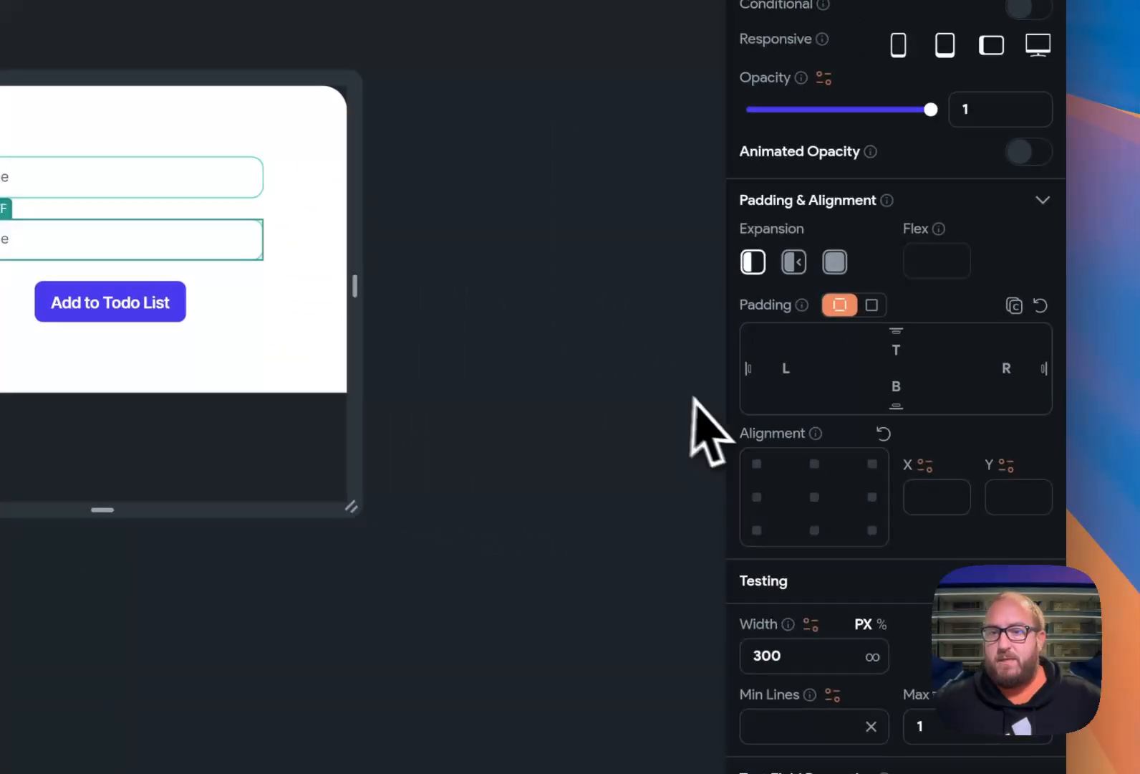
scroll(1089, 537, "down", 10)
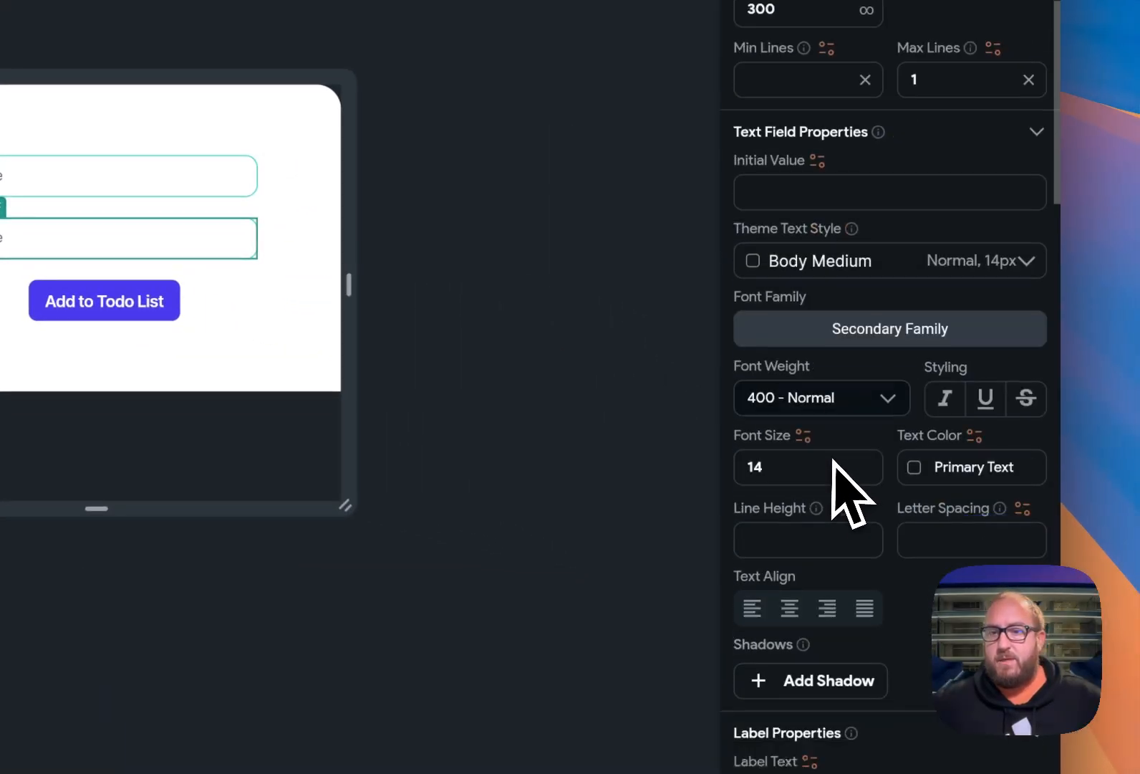
left_click_drag(817, 521, 649, 528)
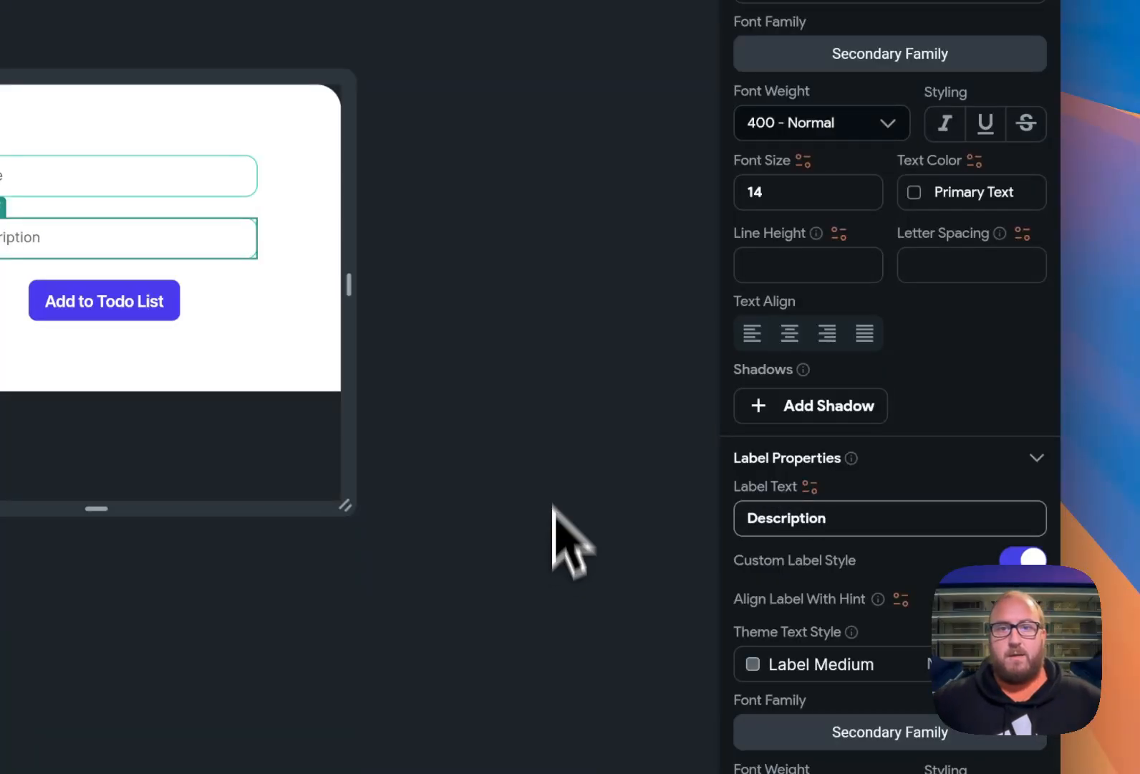
left_click(550, 401)
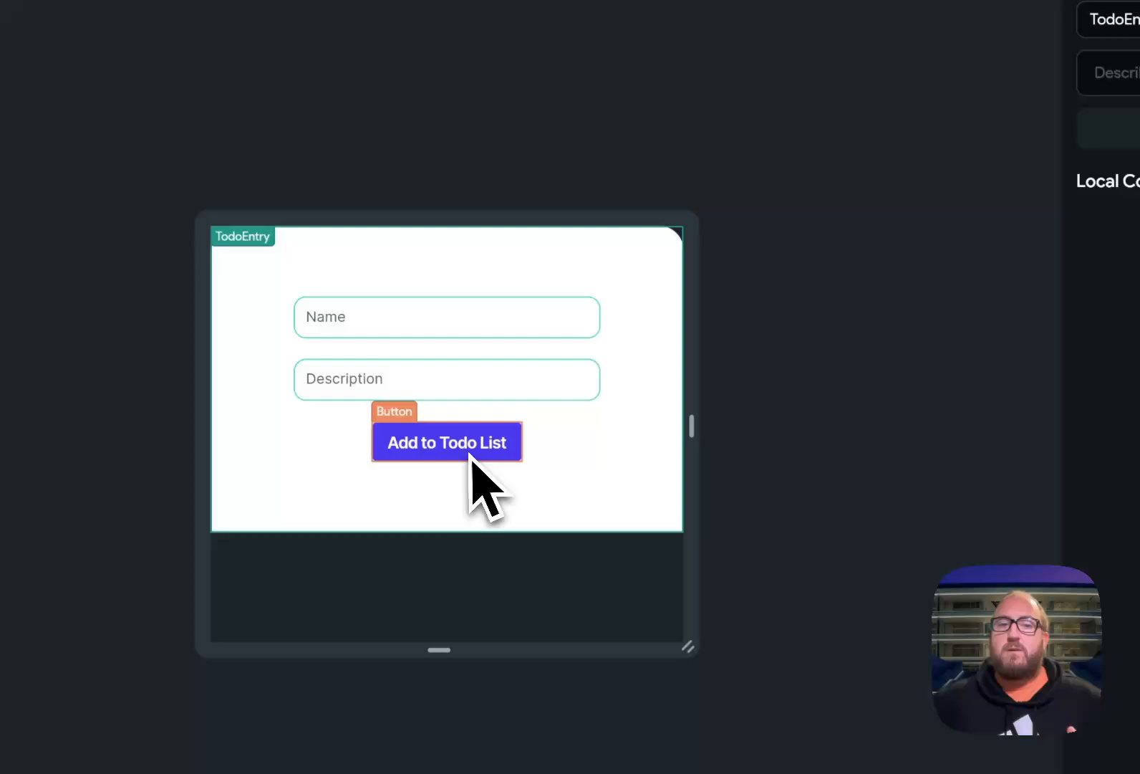
- Give the "Add to Todo List" button an On Tap trigger and add an undefined action to its action flow
left_click(125, 312)
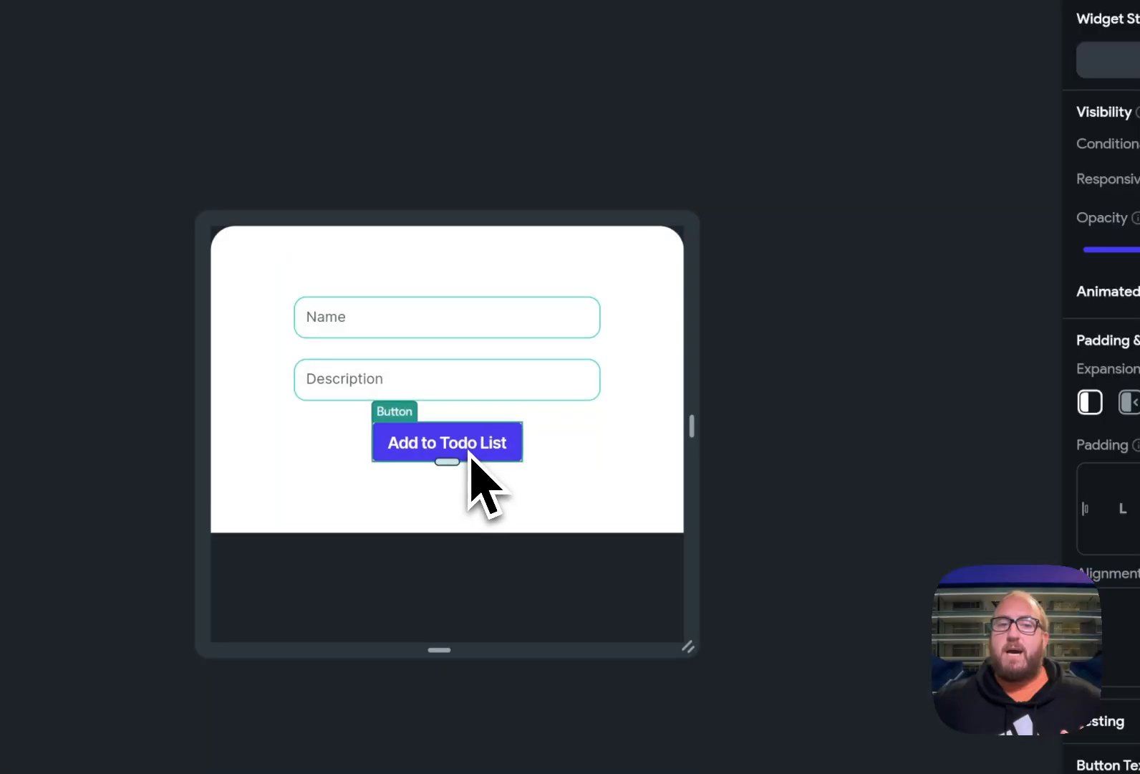
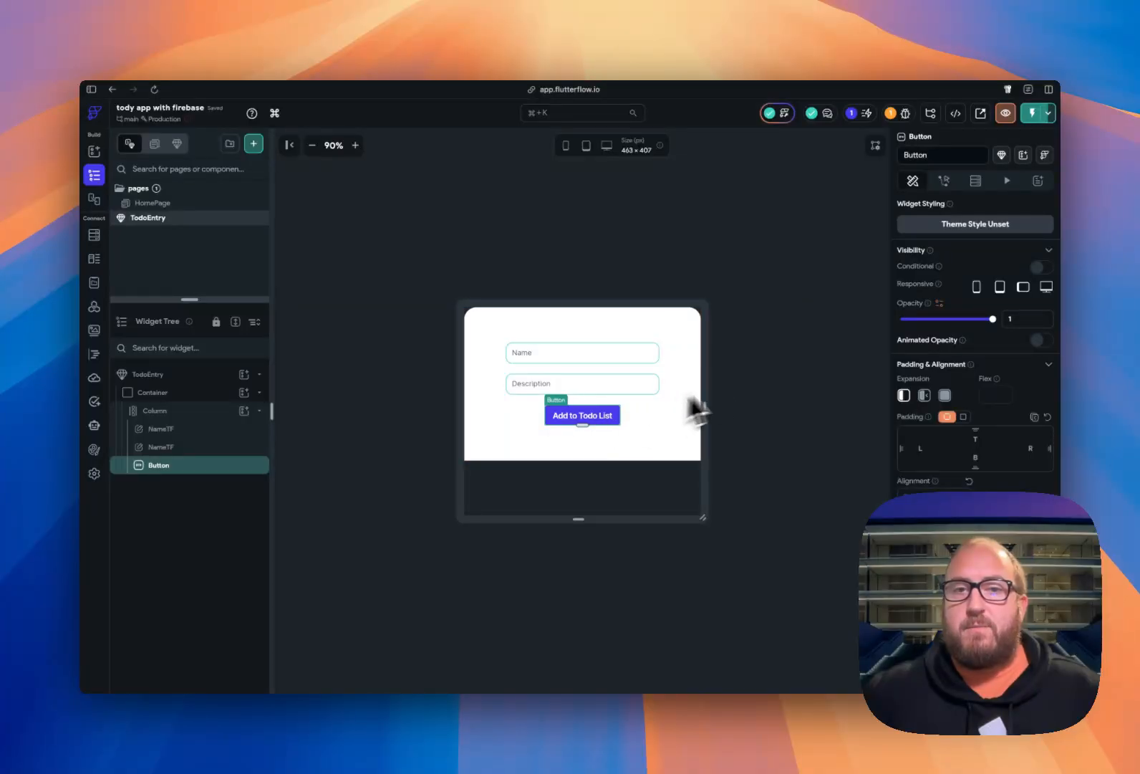
left_click(953, 188)
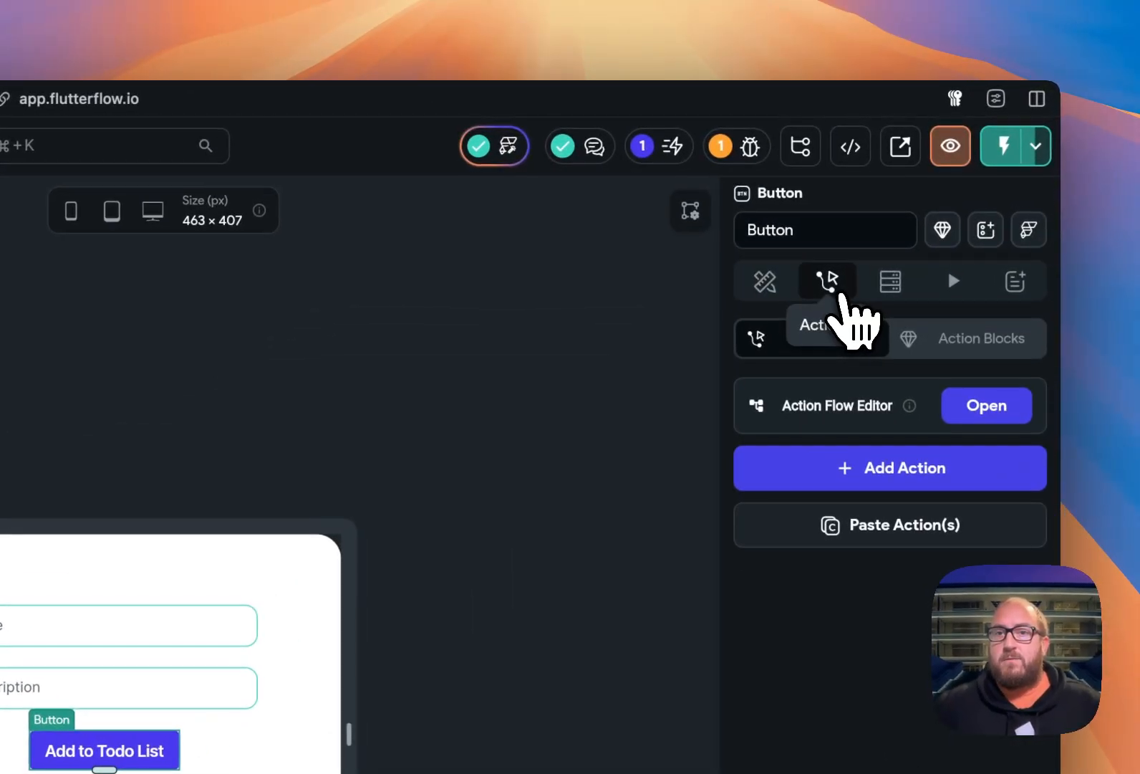
left_click(976, 416)
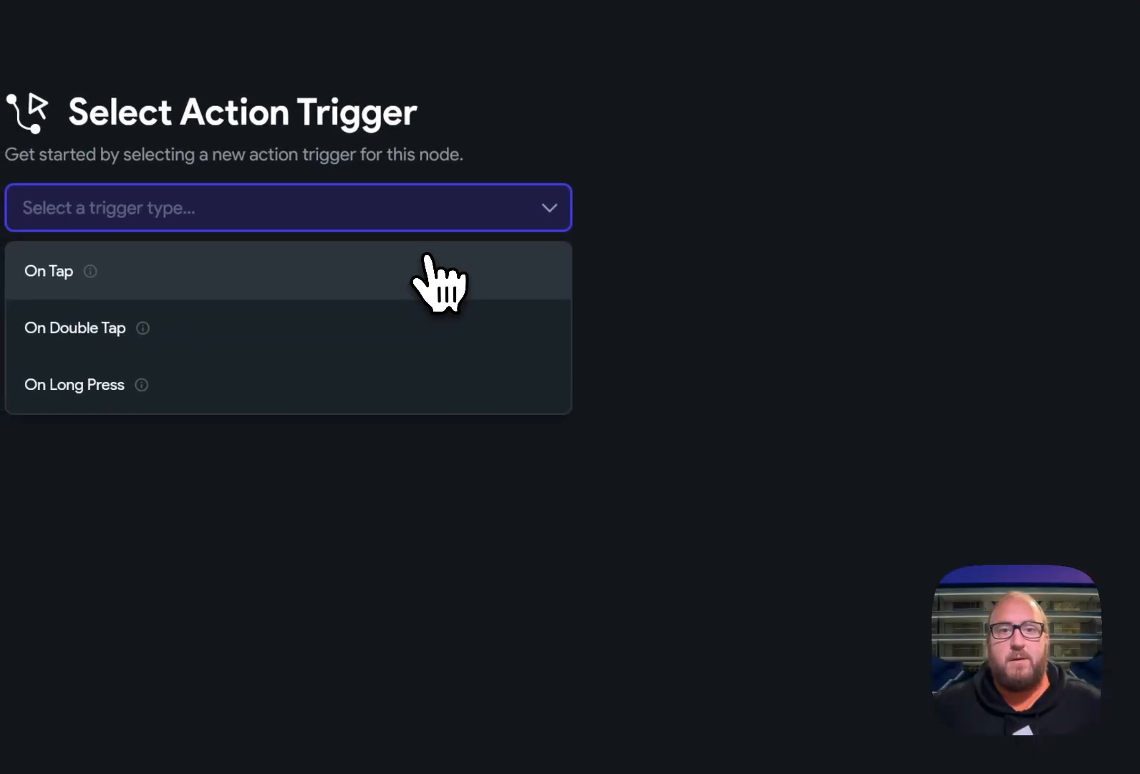
left_click(333, 278)
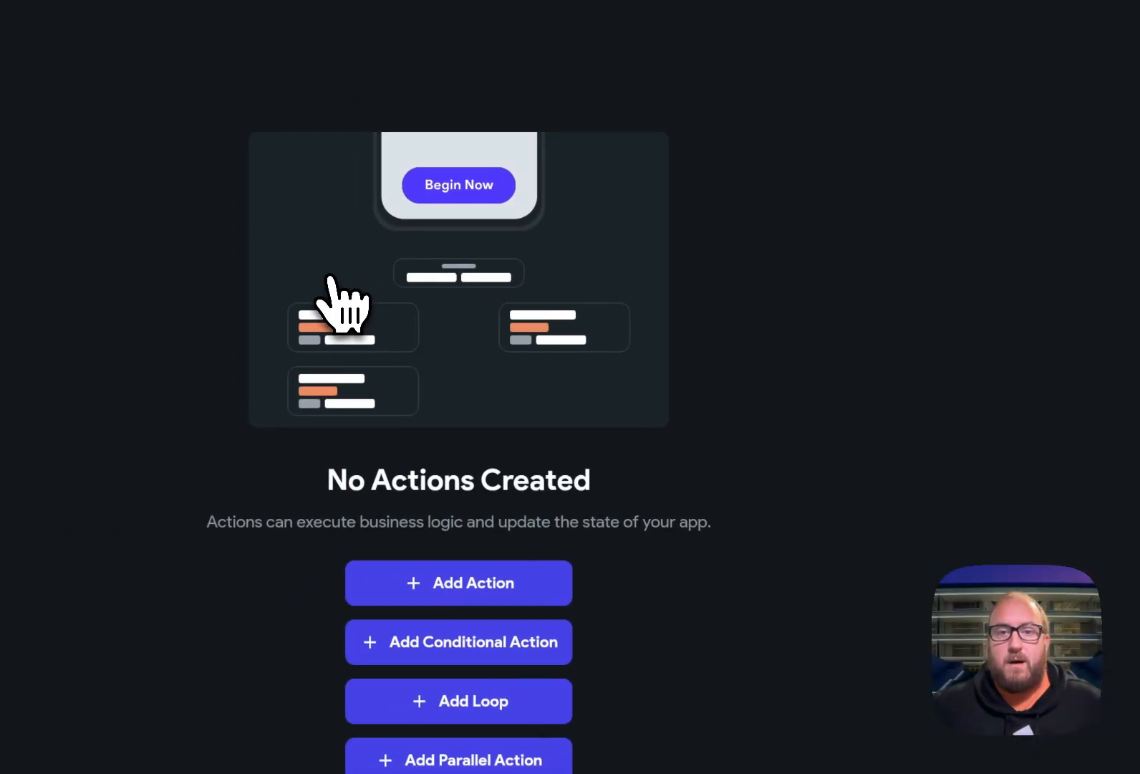
left_click(451, 584)
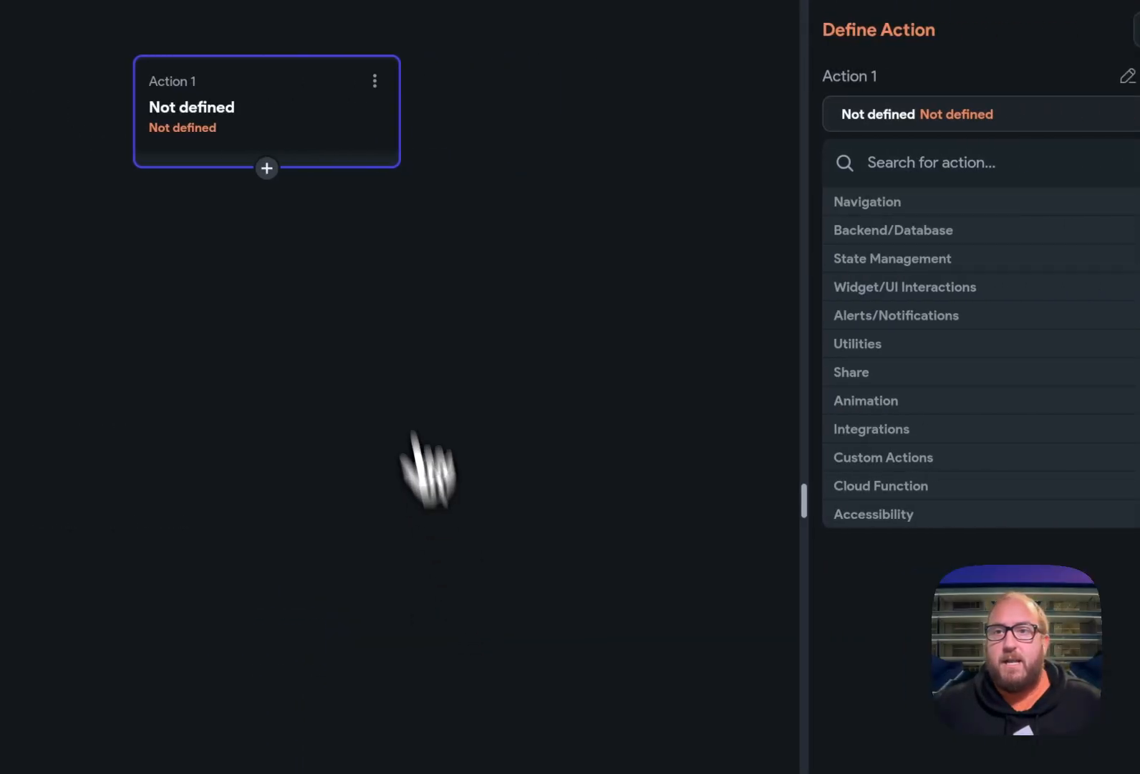
- Define the action as a Firestore Create Document call on the todos collection
left_click(806, 169)
type("fire")
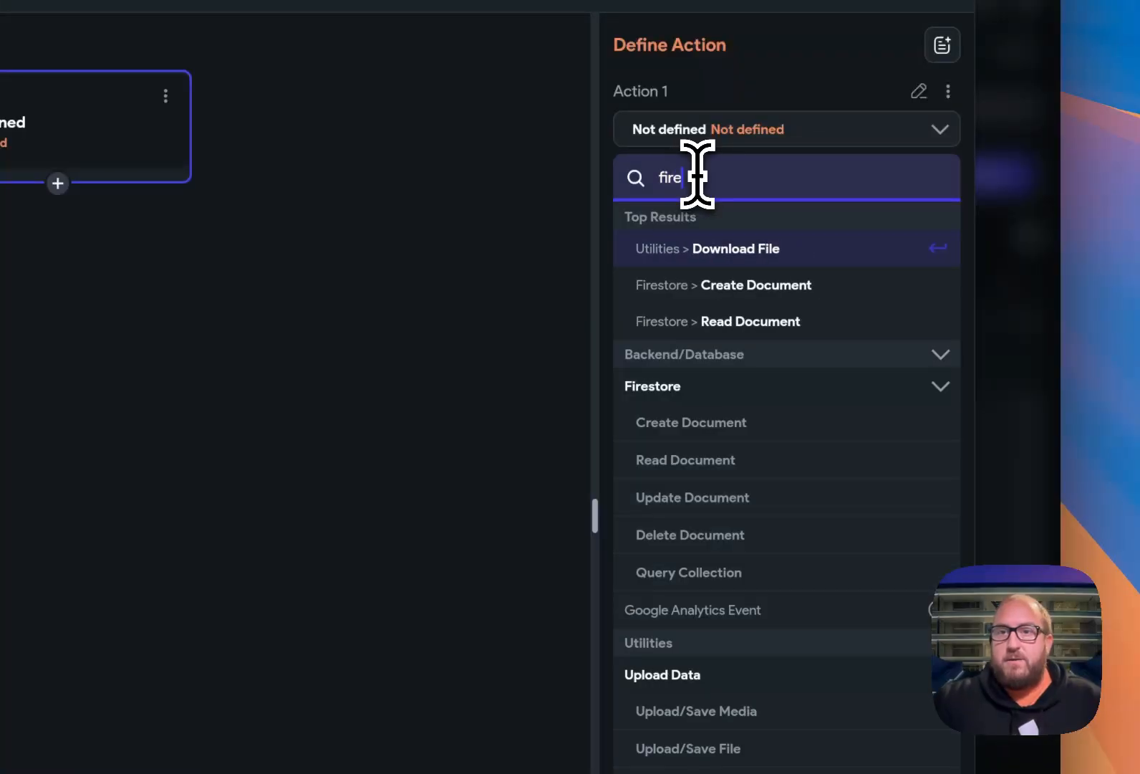
type("st")
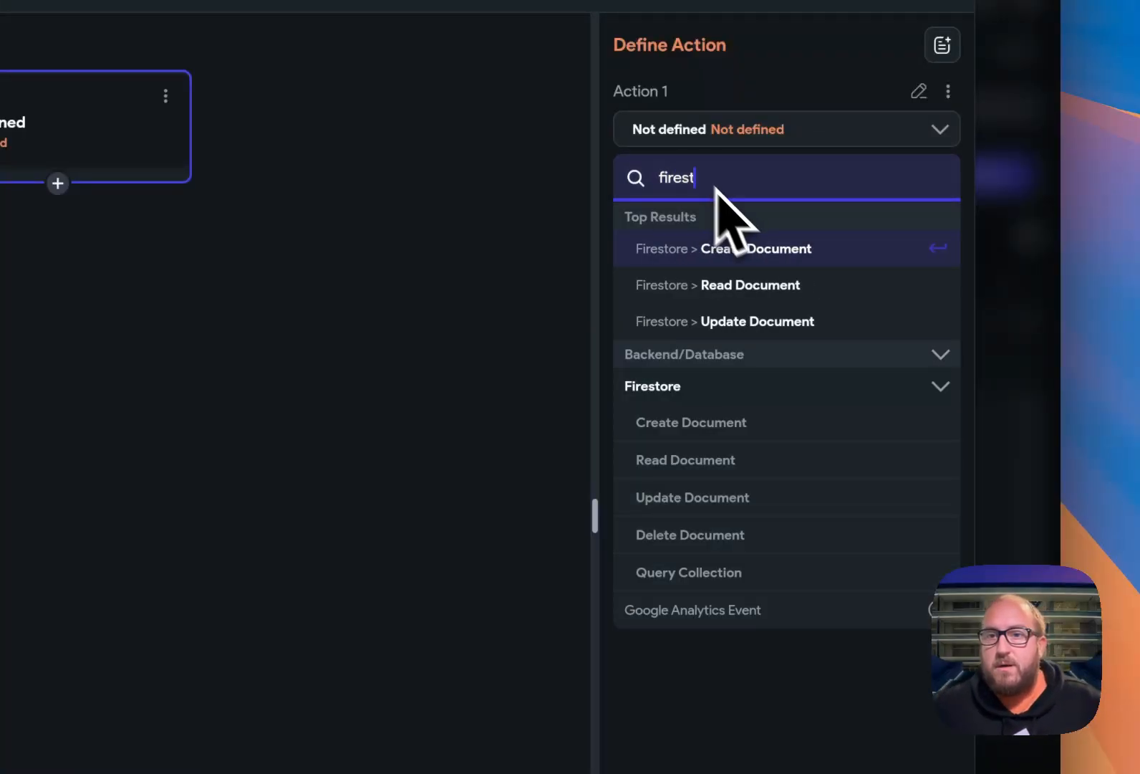
left_click(750, 428)
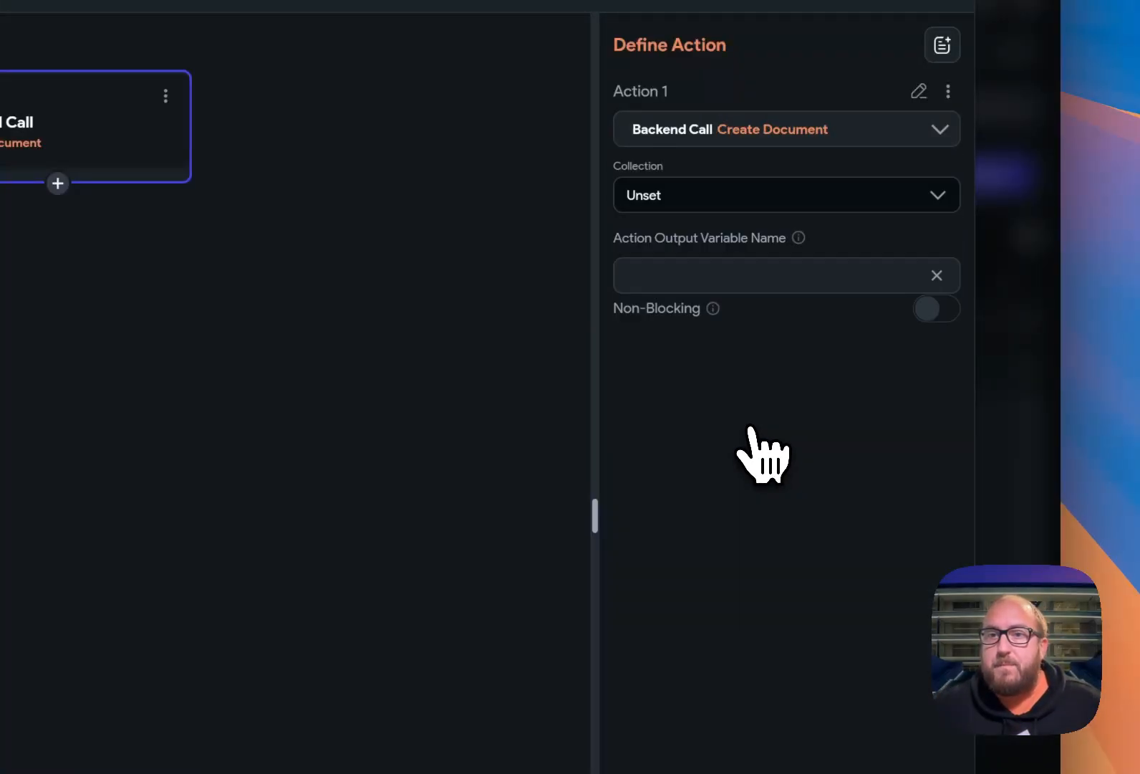
left_click(699, 196)
left_click(702, 247)
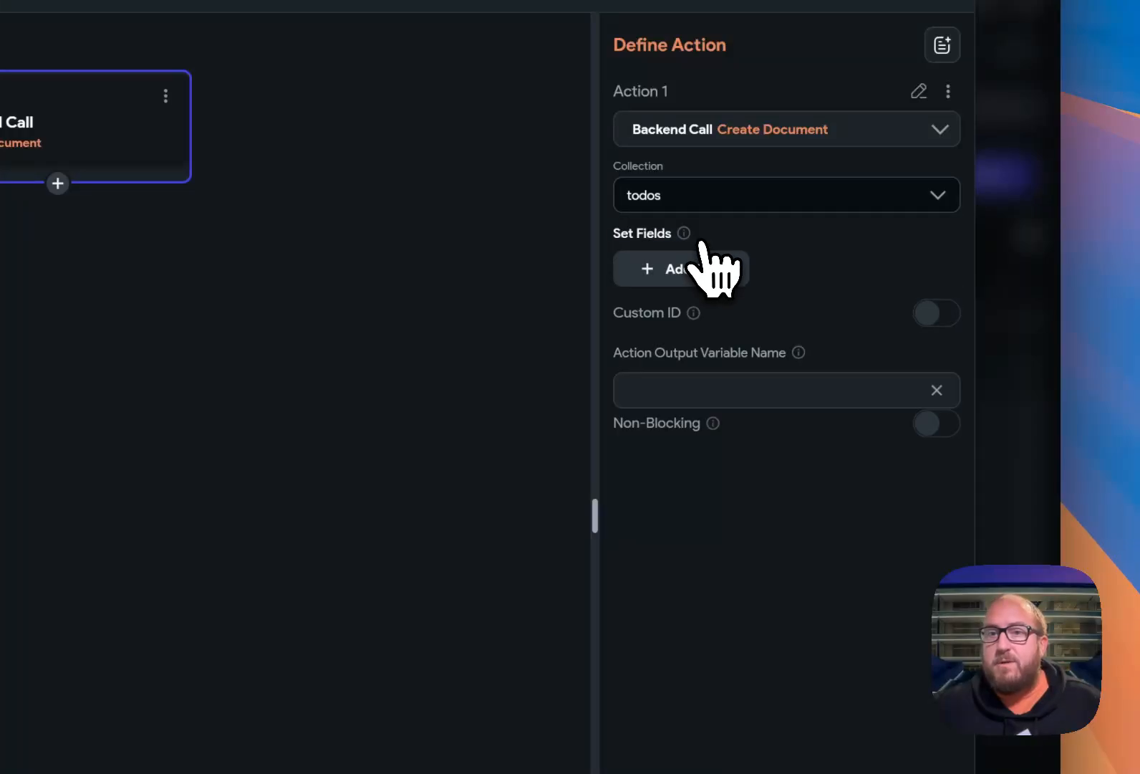
- Add the name, created_at, due_date and description fields to the Create Document action
left_click(678, 271)
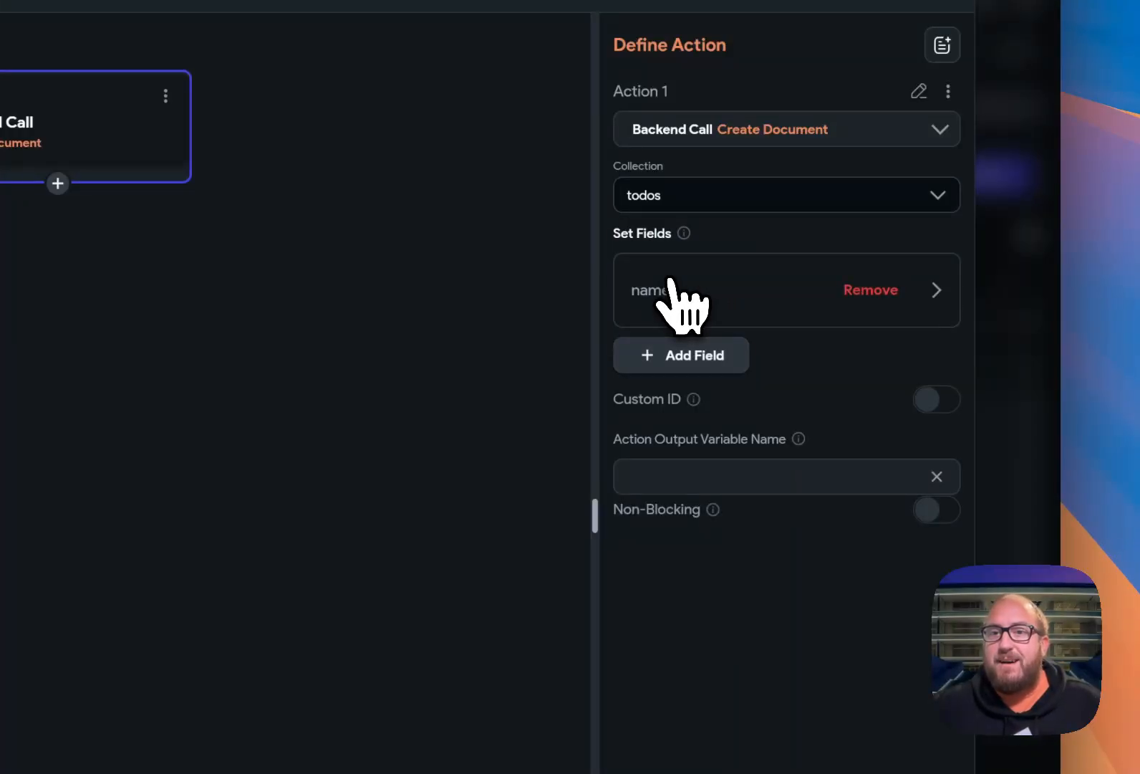
left_click(689, 356)
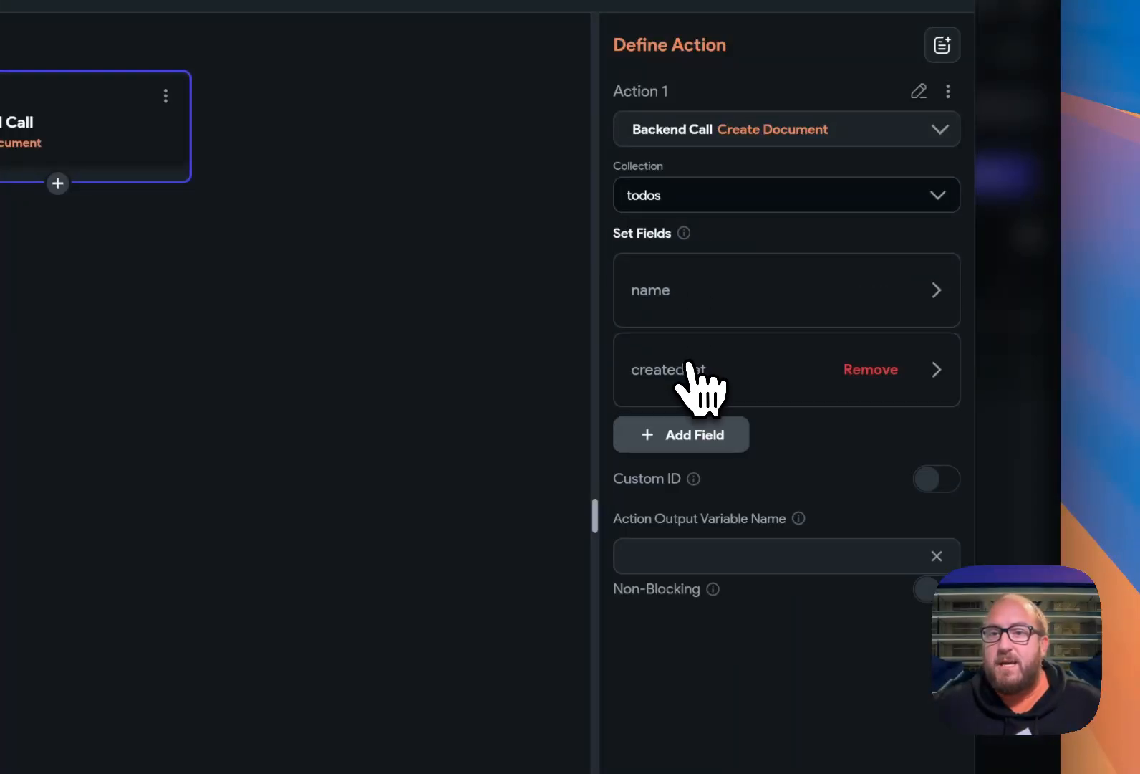
left_click(740, 384)
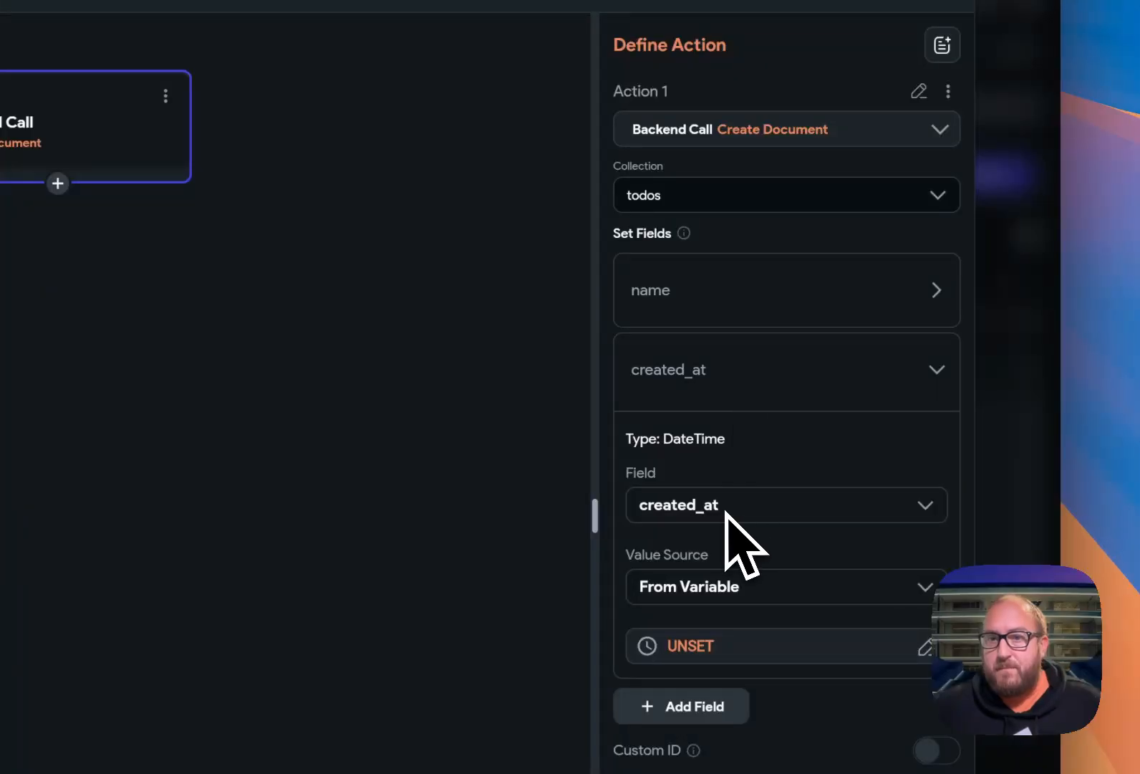
left_click(752, 379)
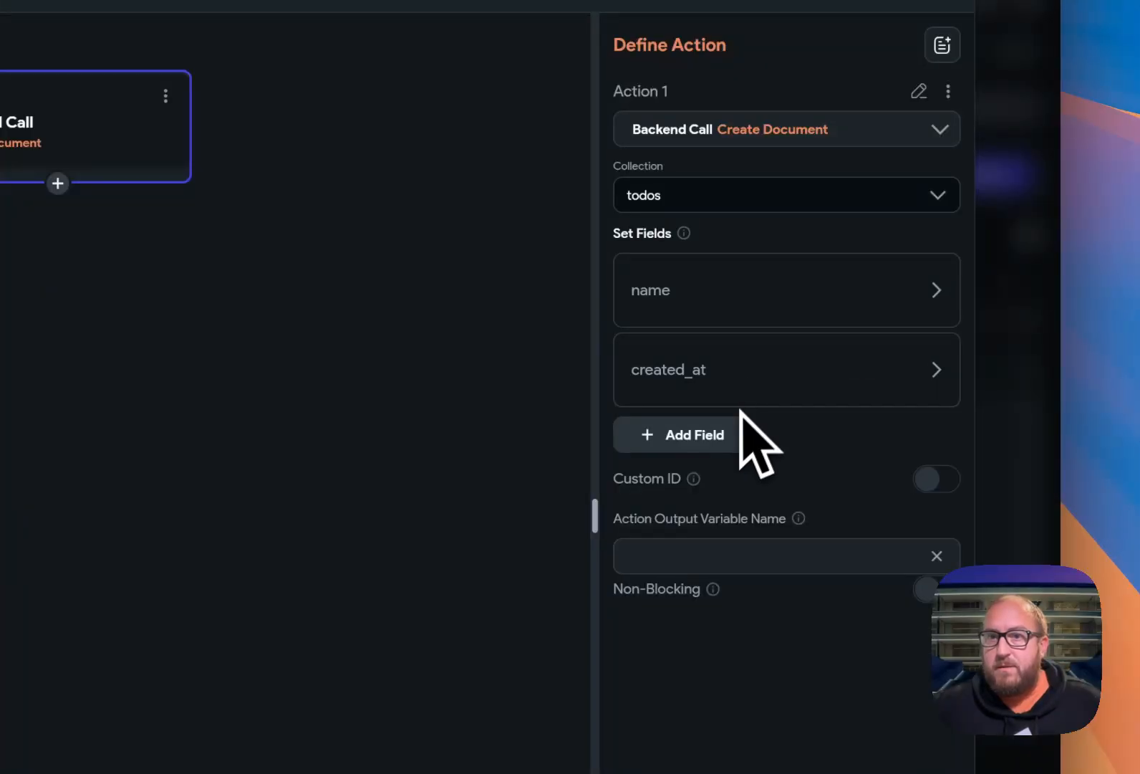
left_click(715, 437)
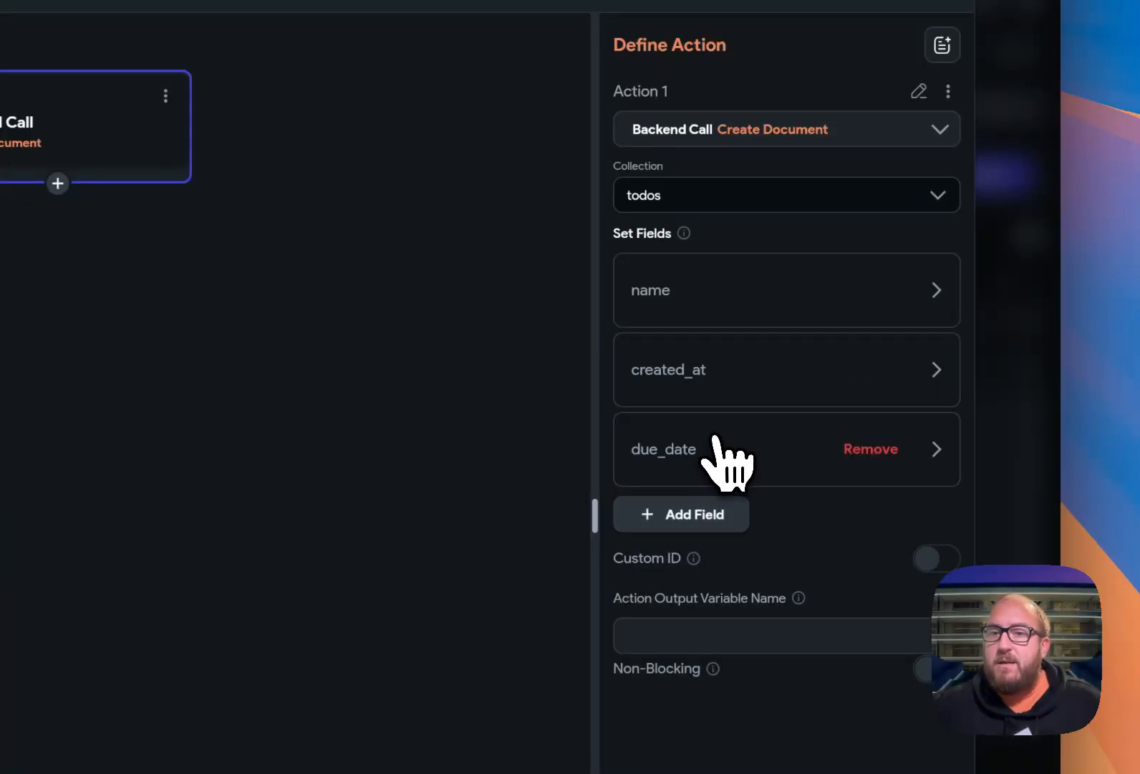
left_click(690, 513)
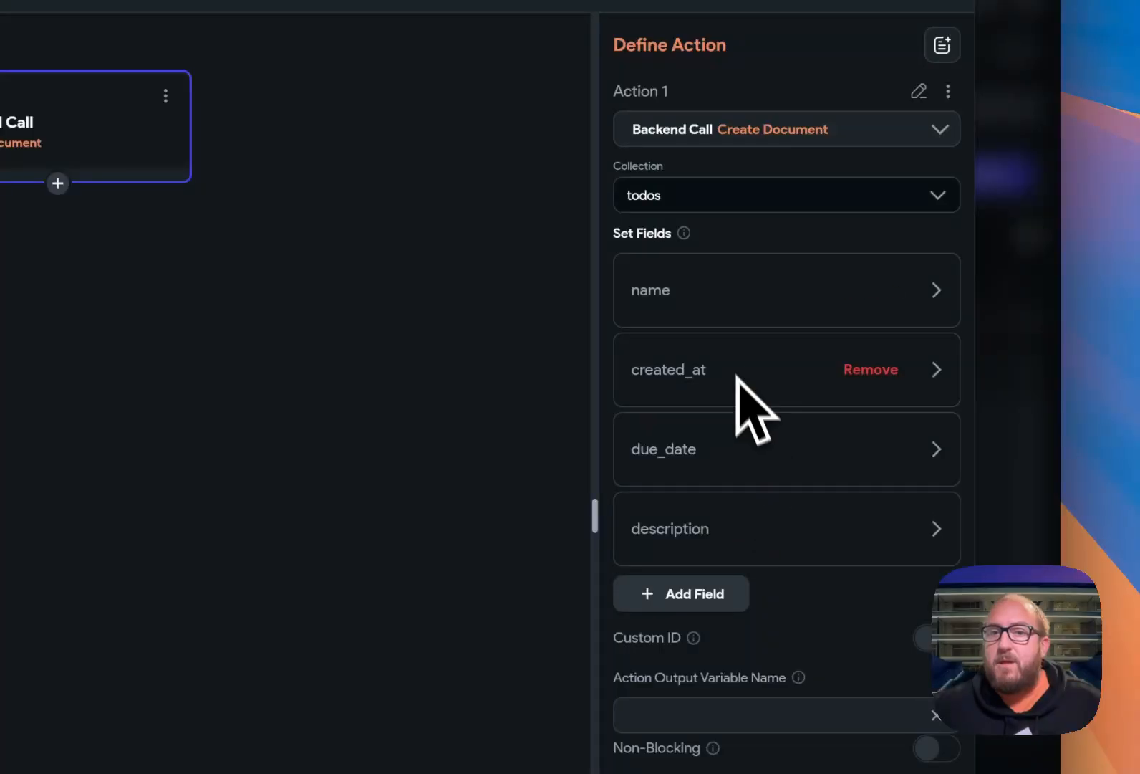
- Set created_at to the global property Current Time and remove the due_date field from the action
left_click(708, 391)
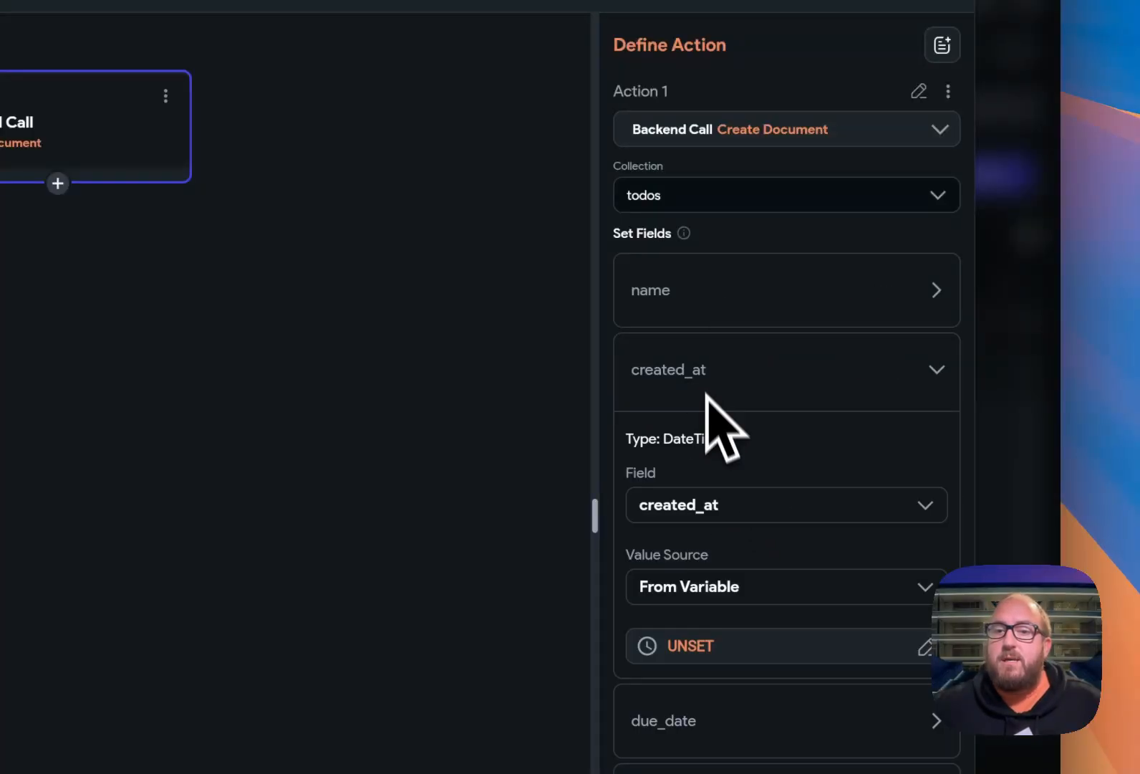
left_click(720, 645)
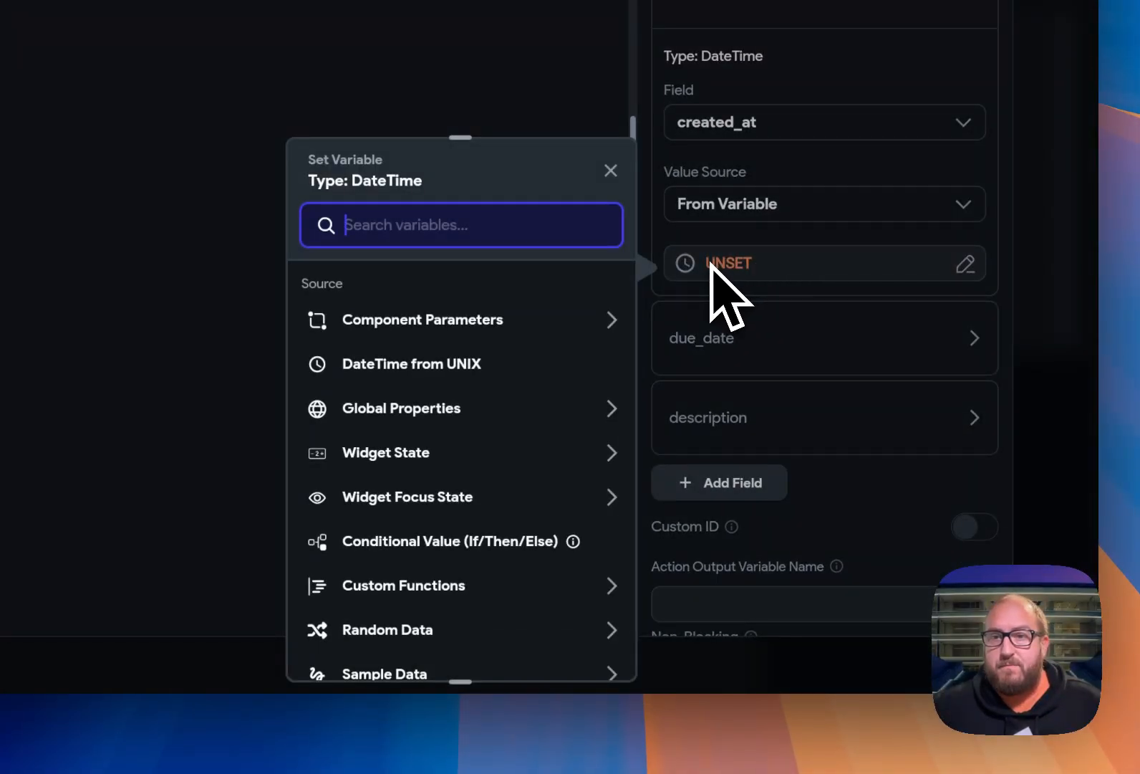
scroll(392, 479, "down", 2)
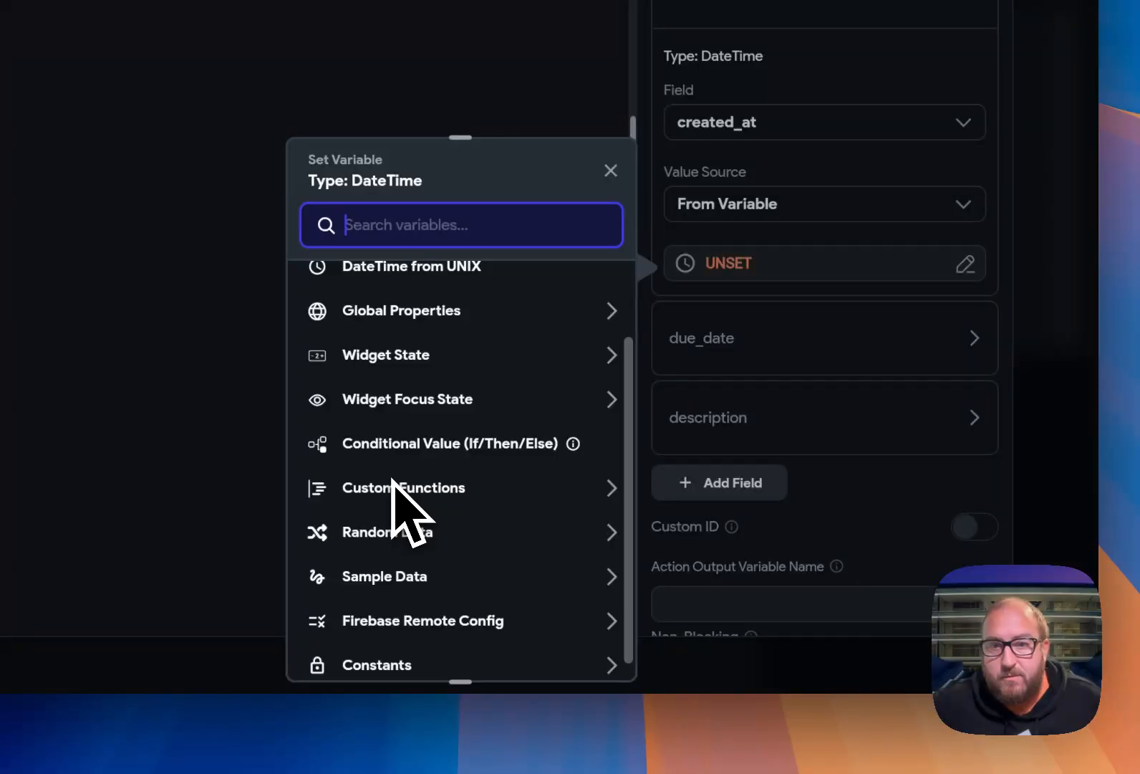
left_click(395, 314)
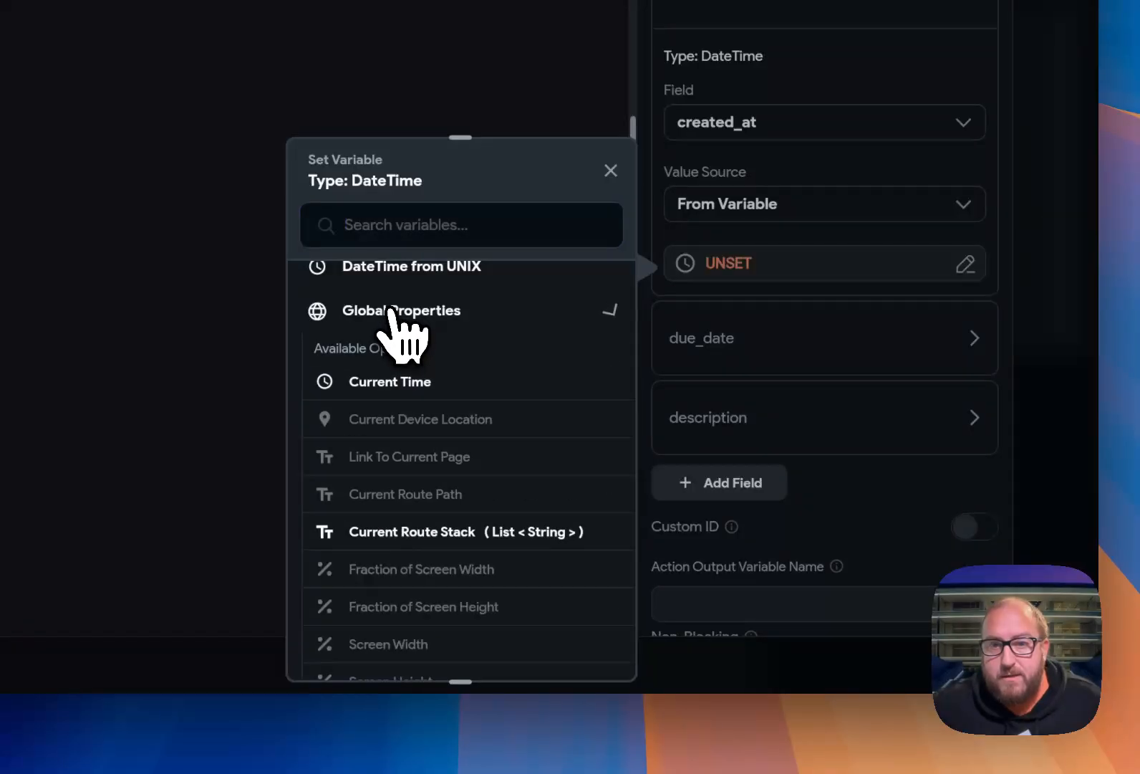
left_click(408, 383)
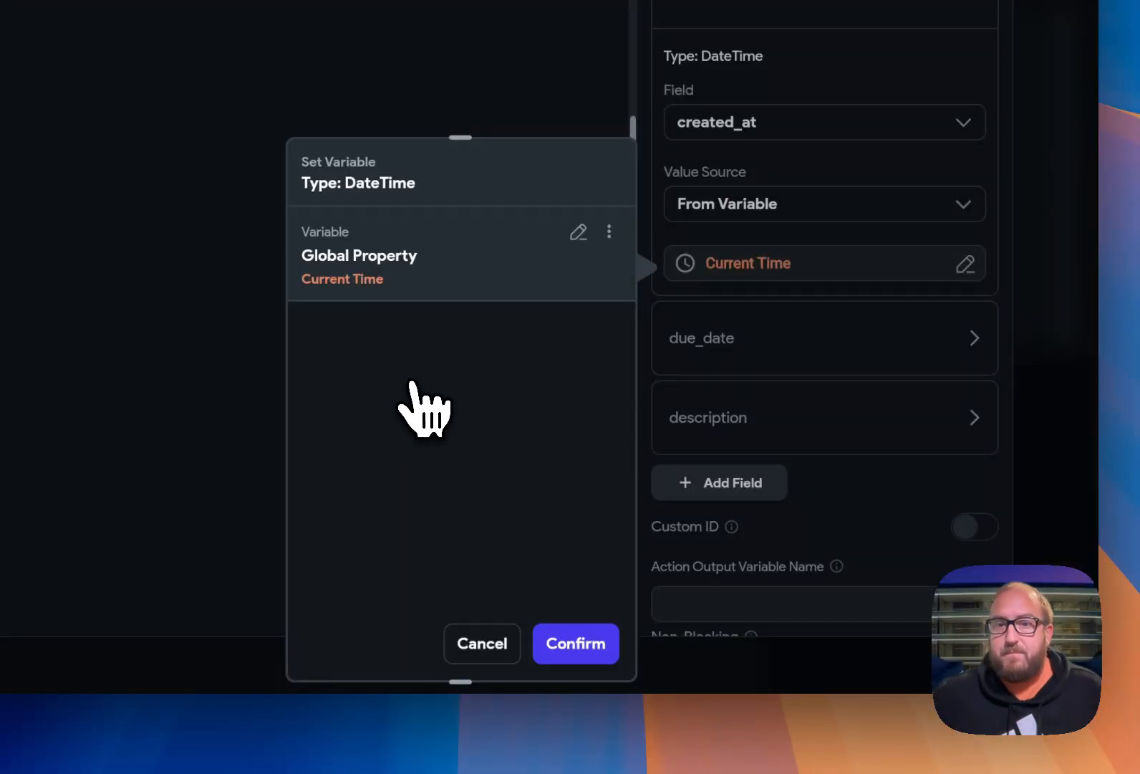
left_click(546, 639)
scroll(814, 318, "up", 5)
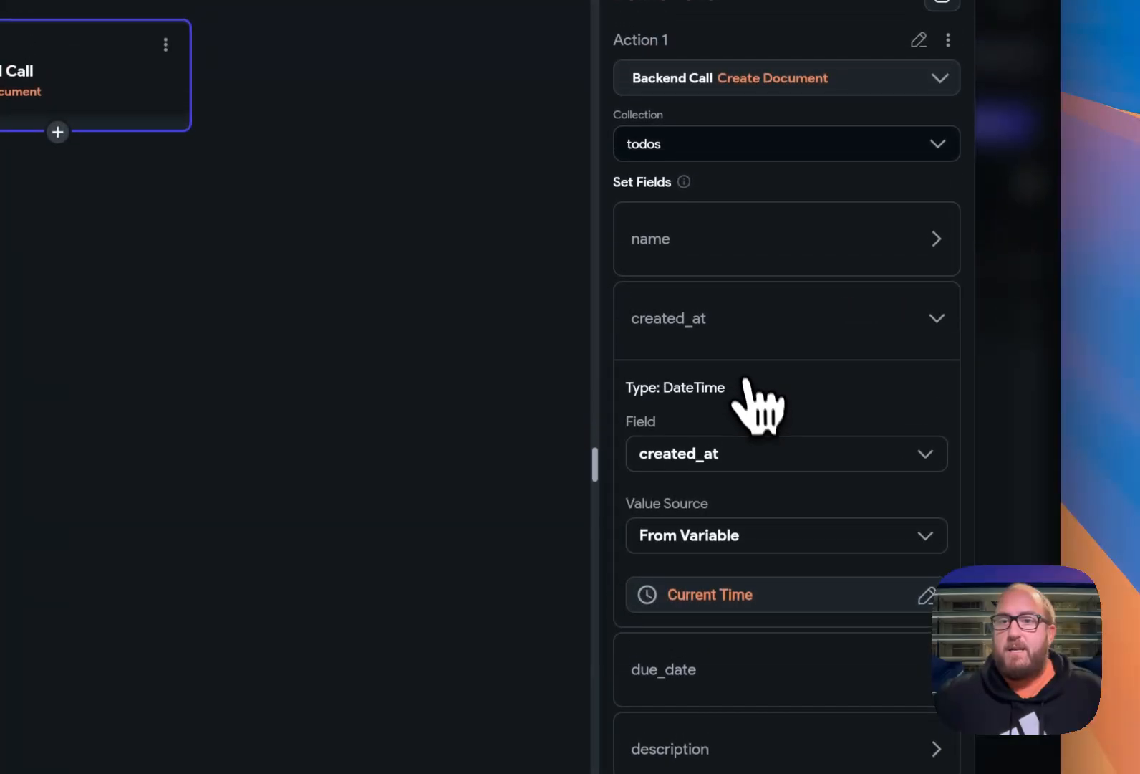
left_click(742, 328)
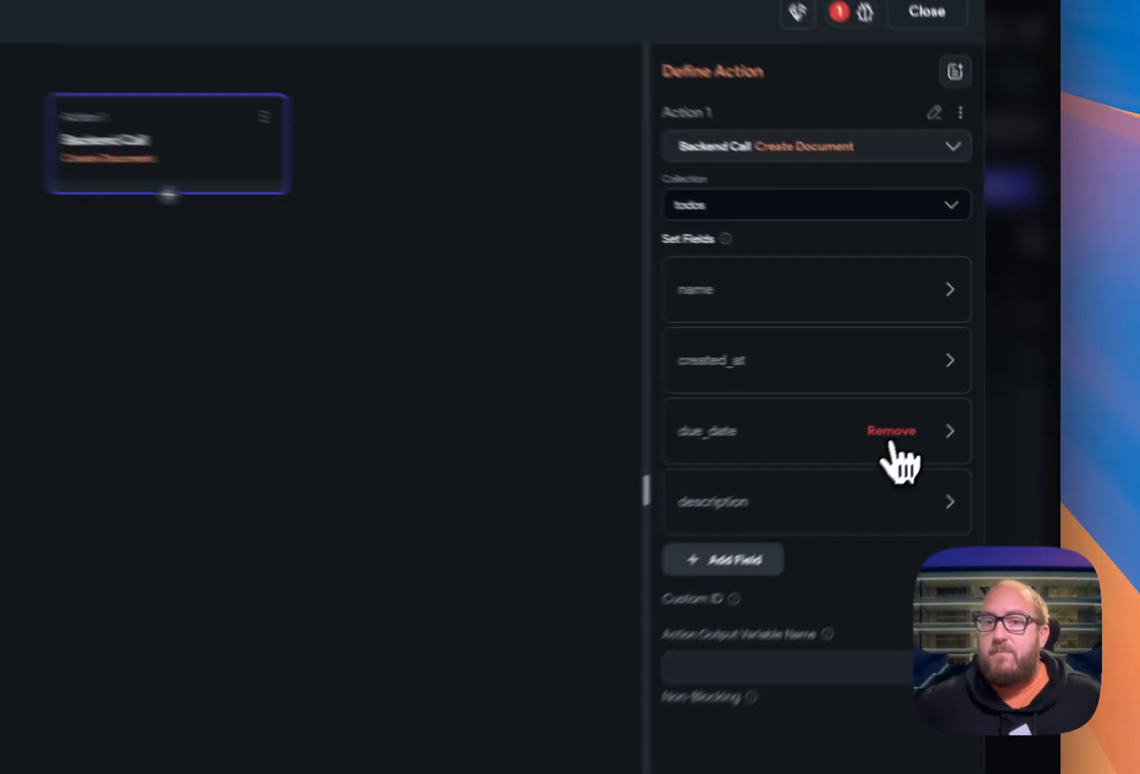
left_click(965, 380)
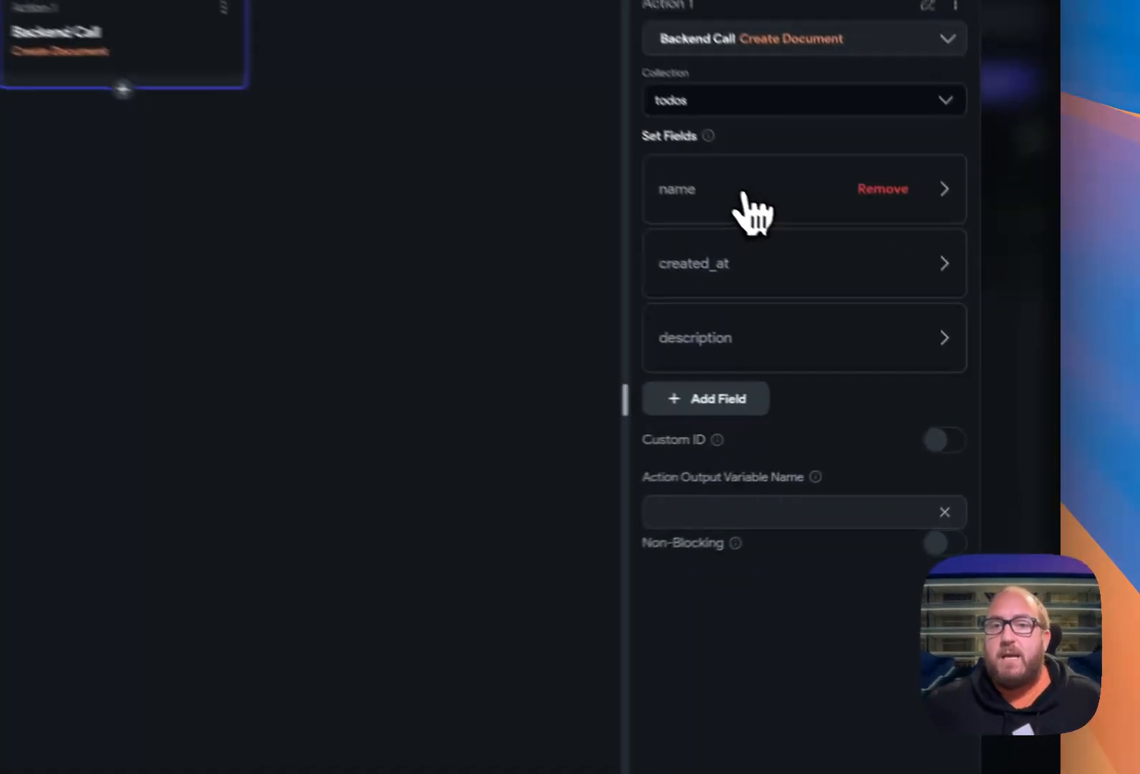
- Set the name field's value from a variable, using the widget state NameTF 1 (Name), and leave the action flow editor
left_click(892, 305)
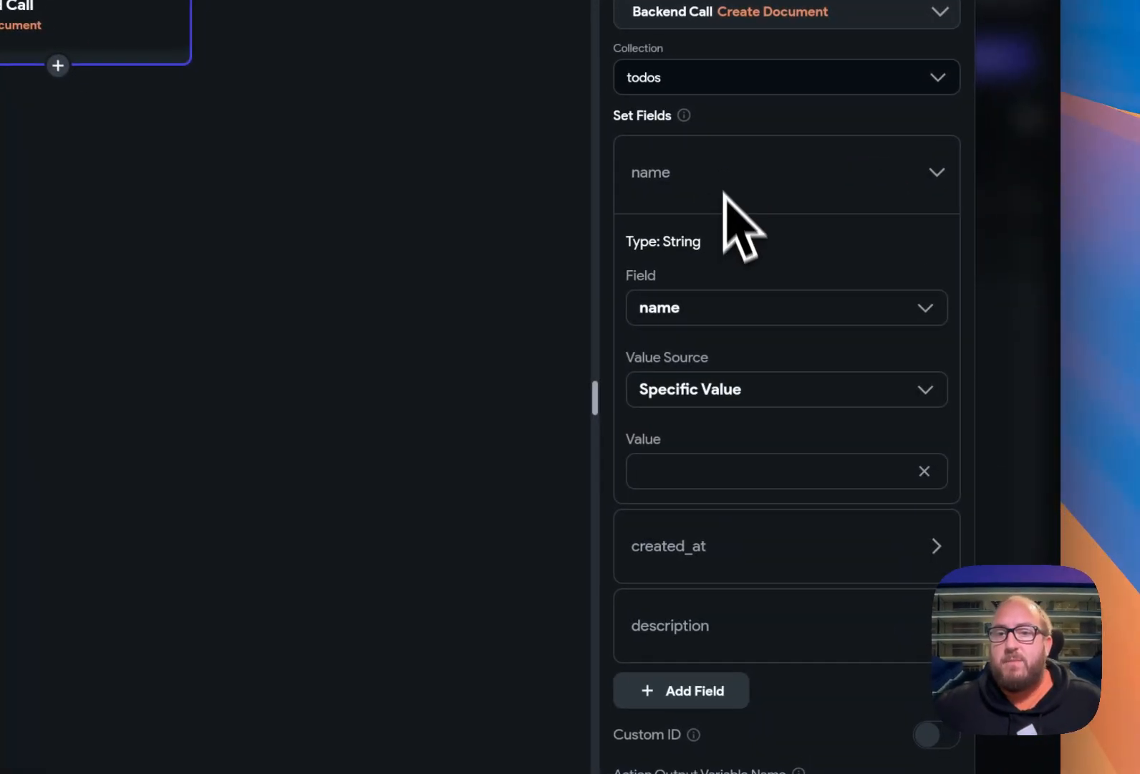
left_click(883, 410)
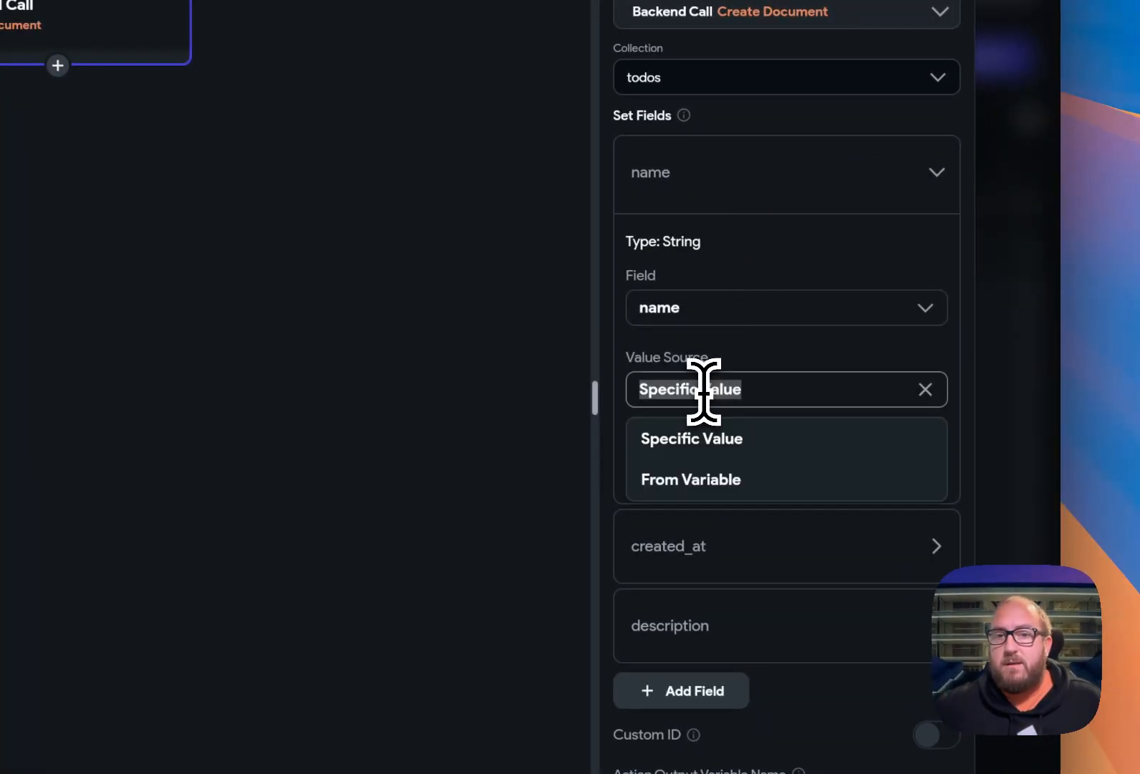
left_click(702, 482)
left_click(717, 455)
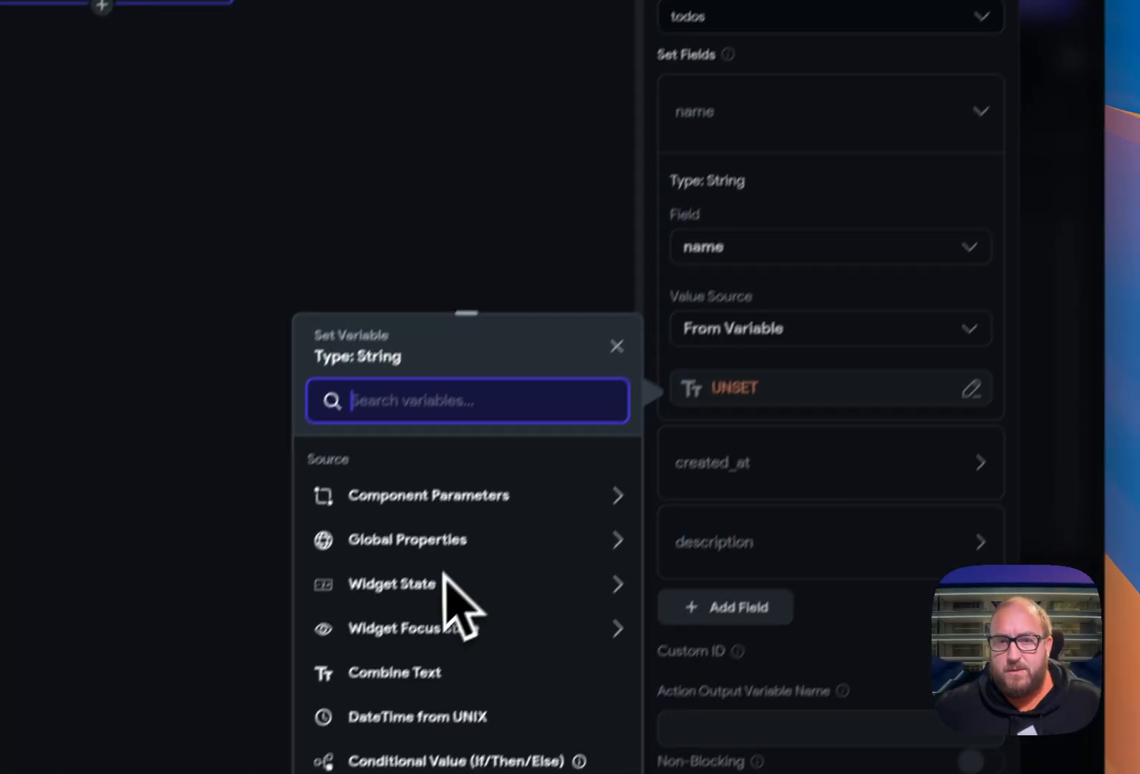
left_click(442, 563)
scroll(462, 602, "down", 2)
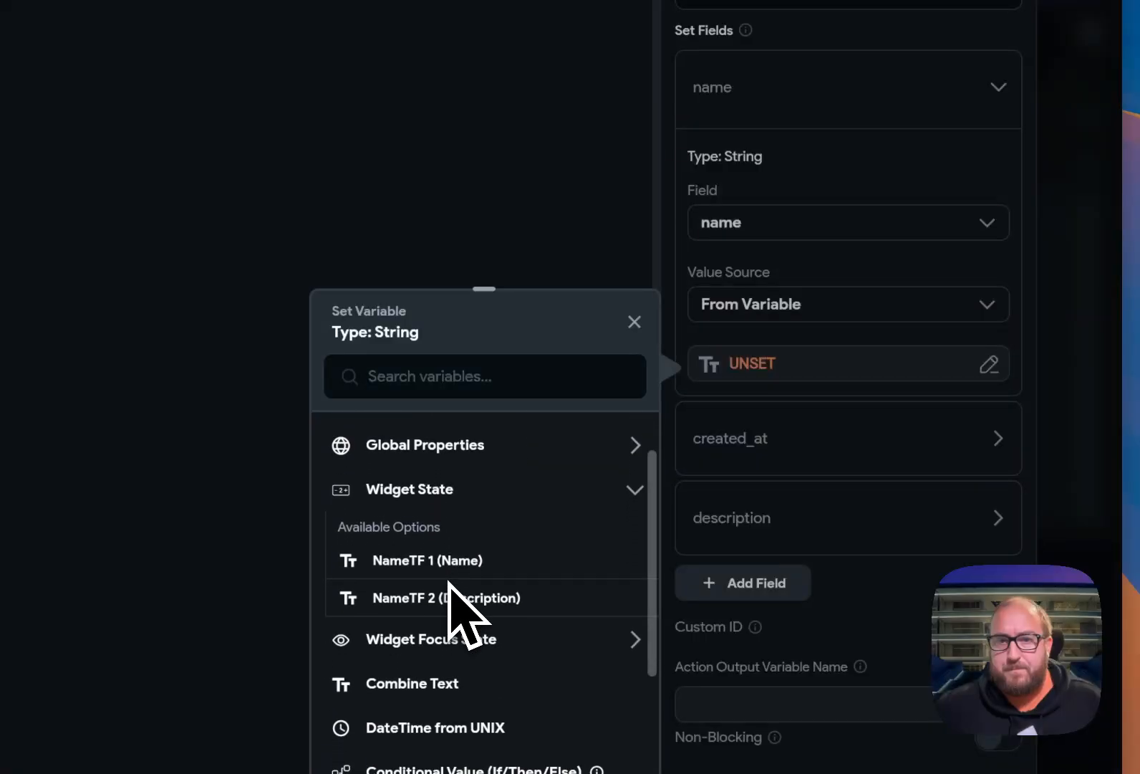
left_click(428, 541)
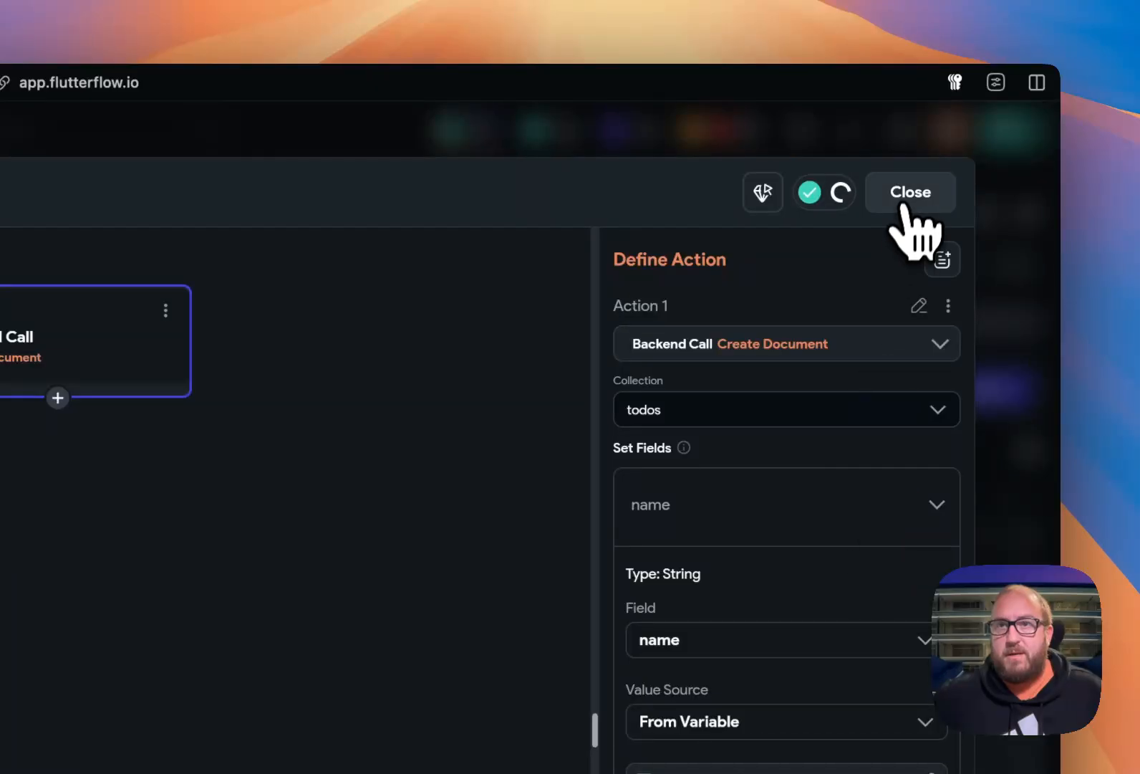
left_click(928, 73)
- Rename the Description text field widget to DescriptionTF
left_click(231, 613)
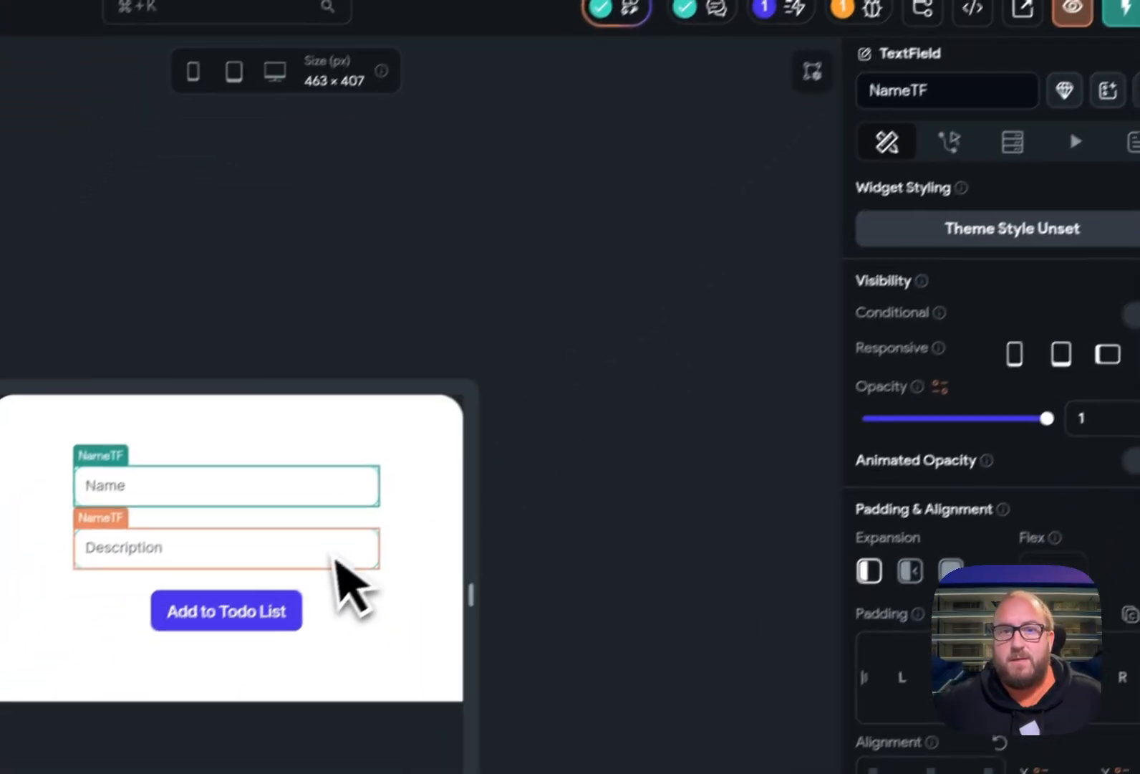
left_click(194, 673)
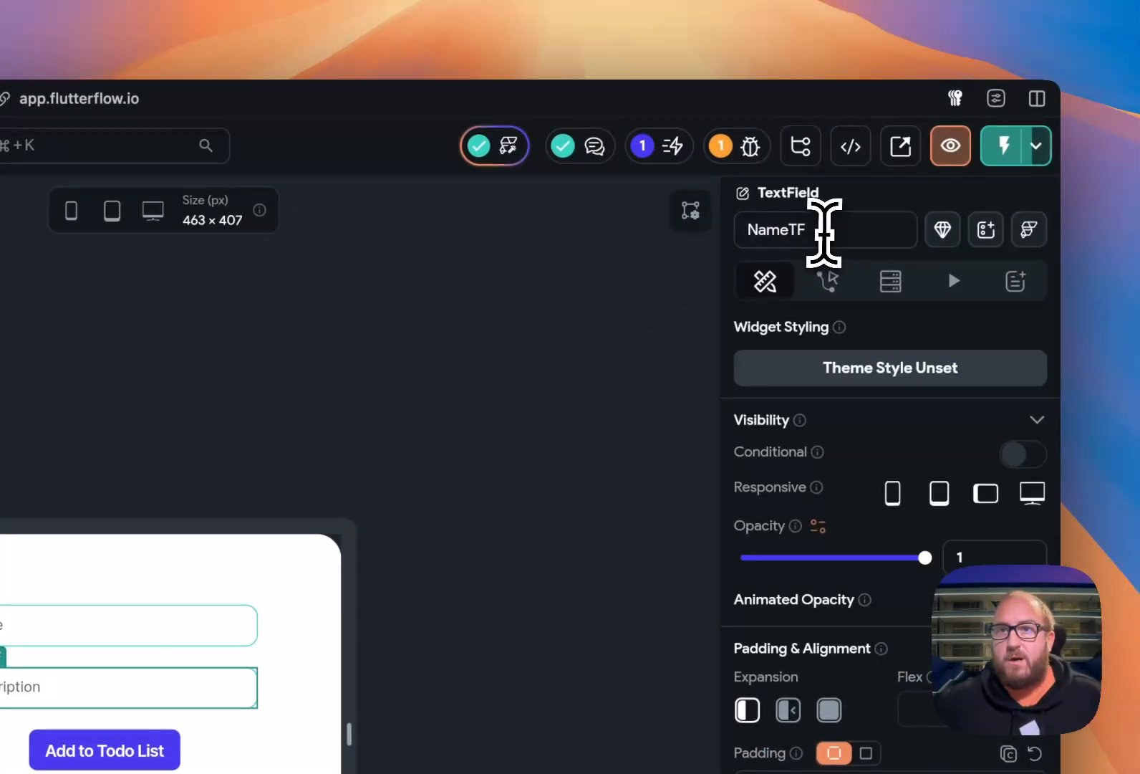
left_click_drag(784, 229, 675, 234)
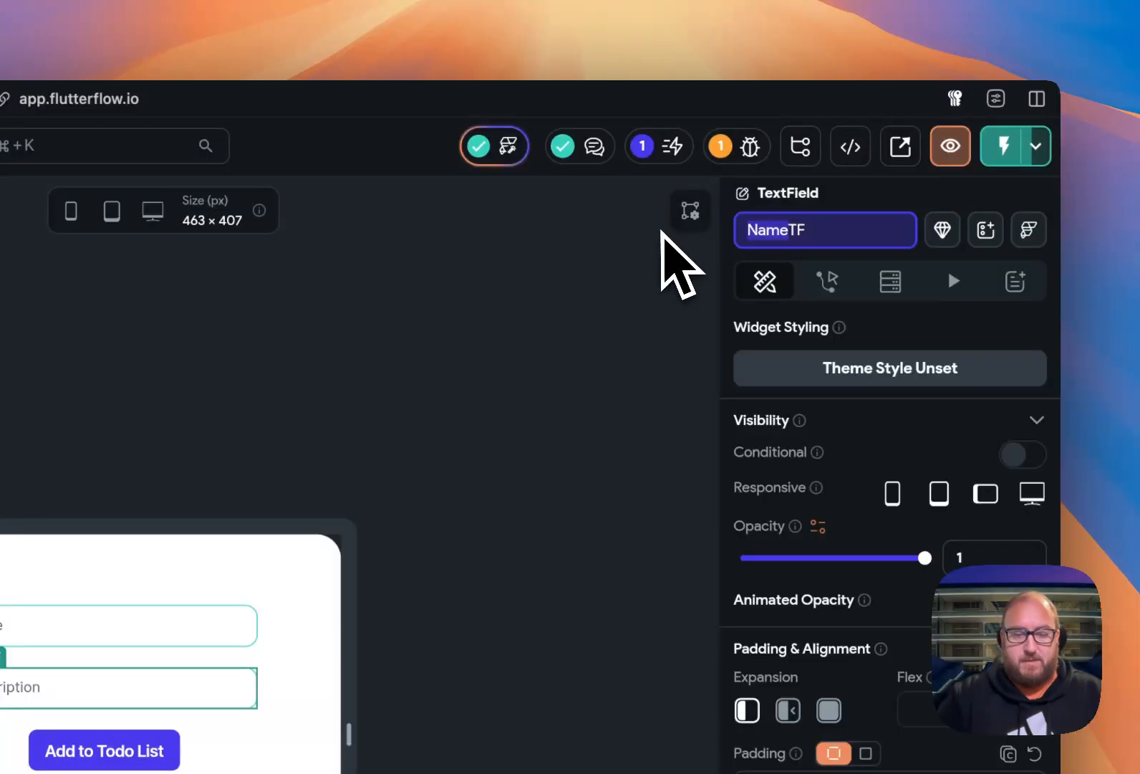
type("Description")
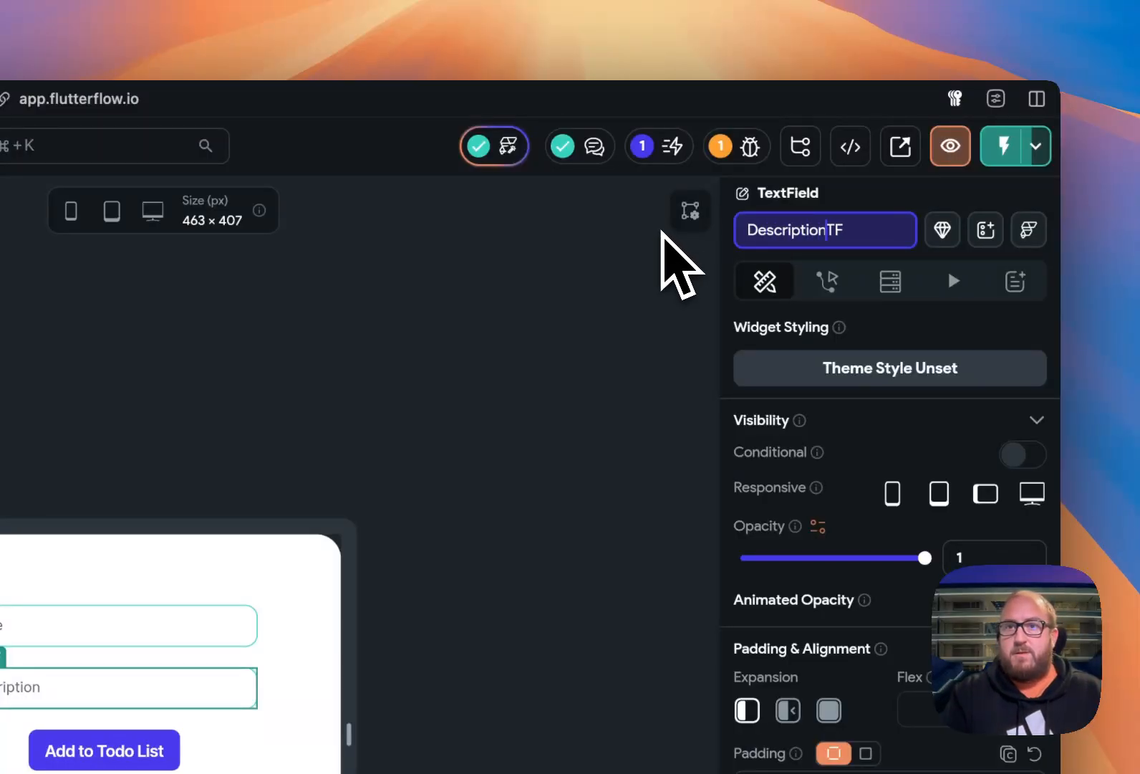
key("Return")
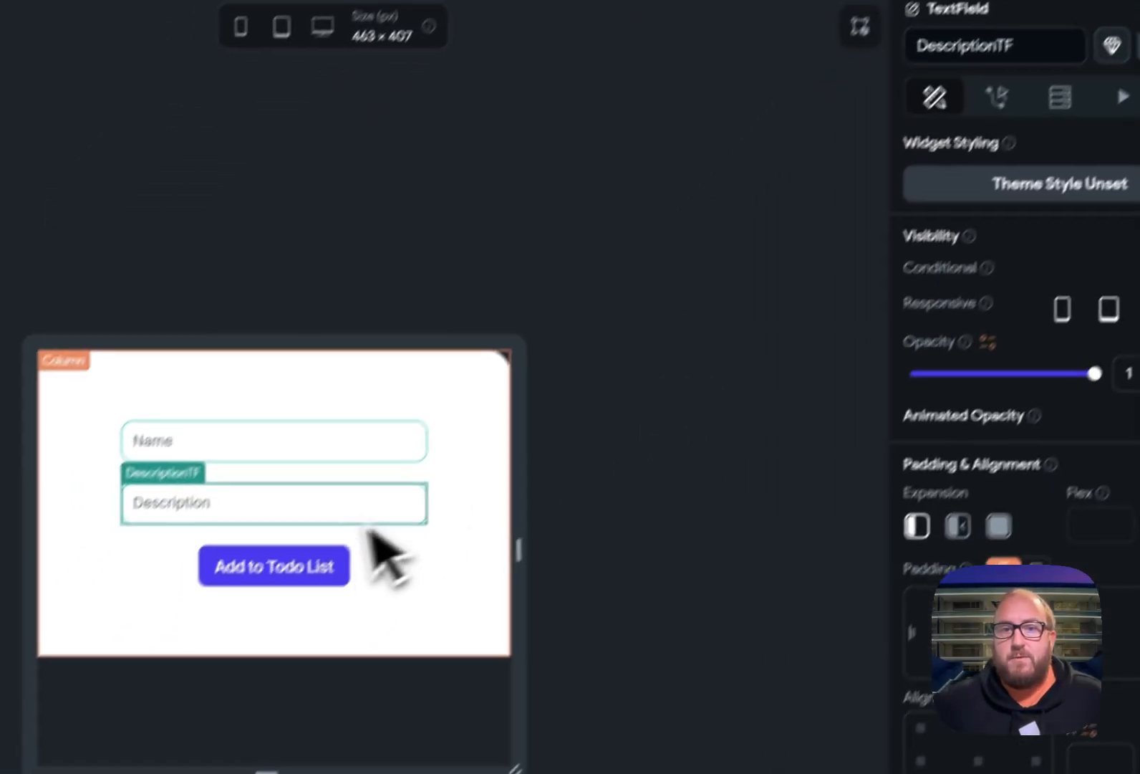
- In the Add to Todo List button's Create Document action, set the description field from the widget state variable DescriptionTF (Description)
left_click(137, 737)
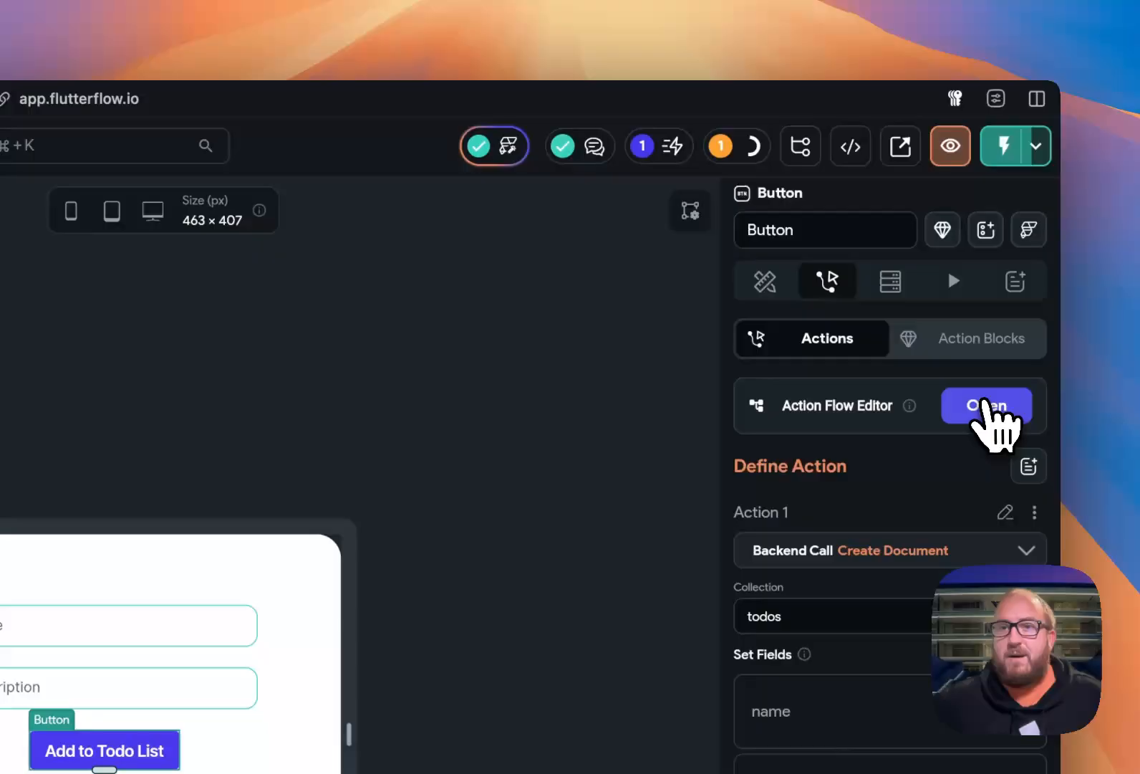
left_click(1137, 197)
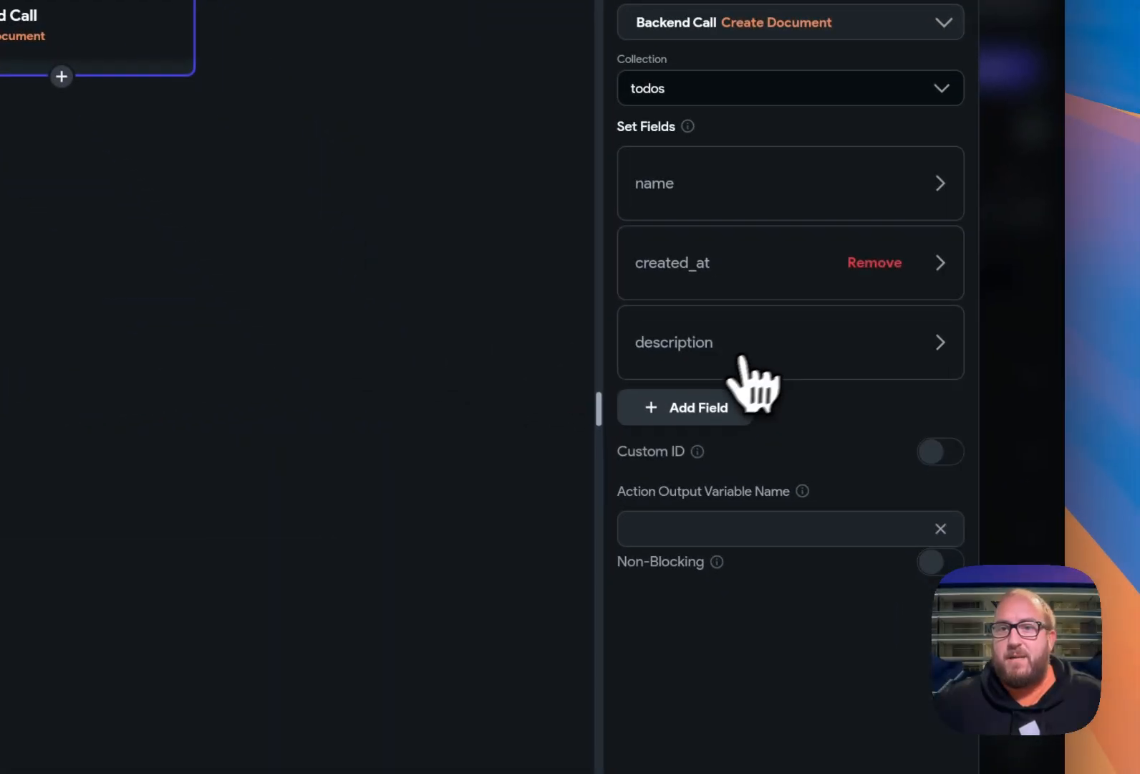
left_click(738, 358)
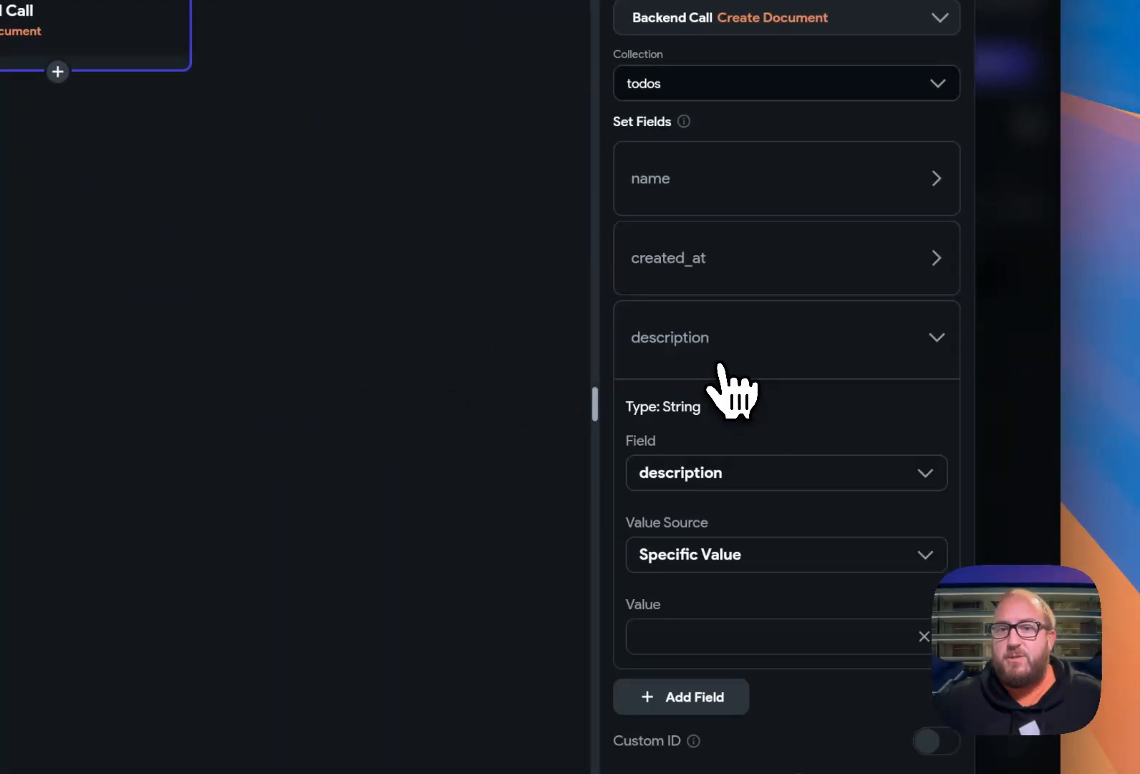
left_click(728, 557)
scroll(729, 516, "down", 3)
left_click(732, 478)
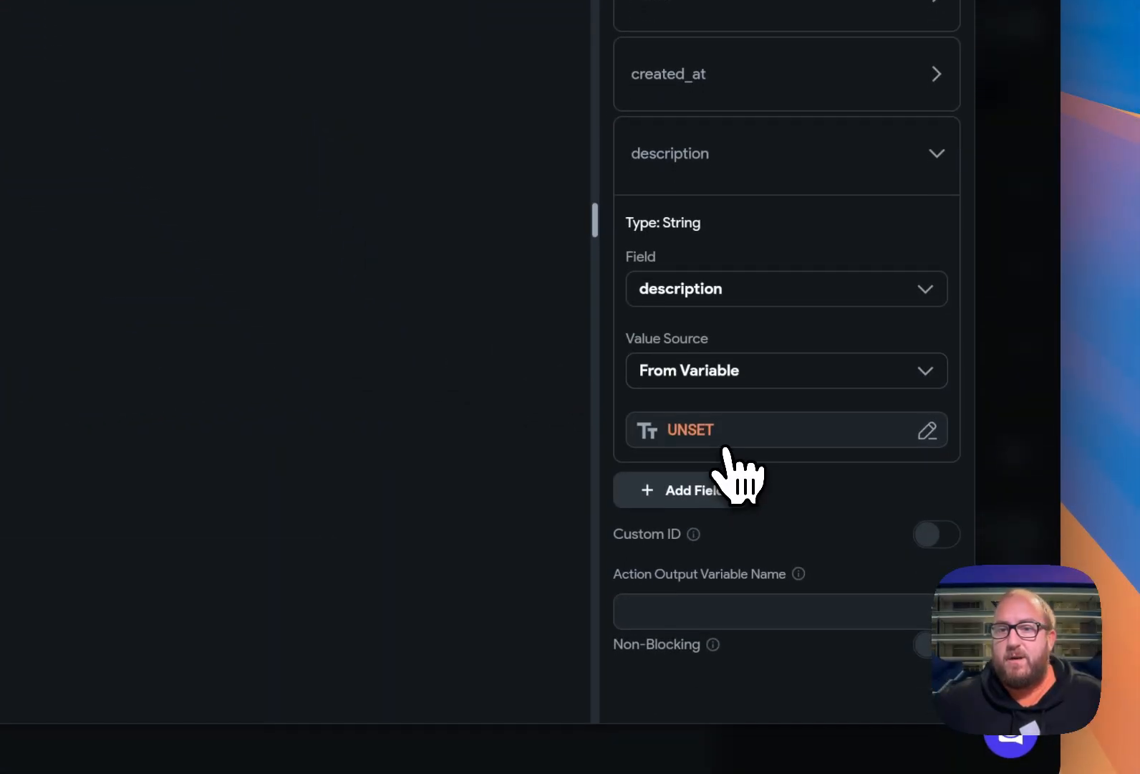
left_click(727, 441)
type("f")
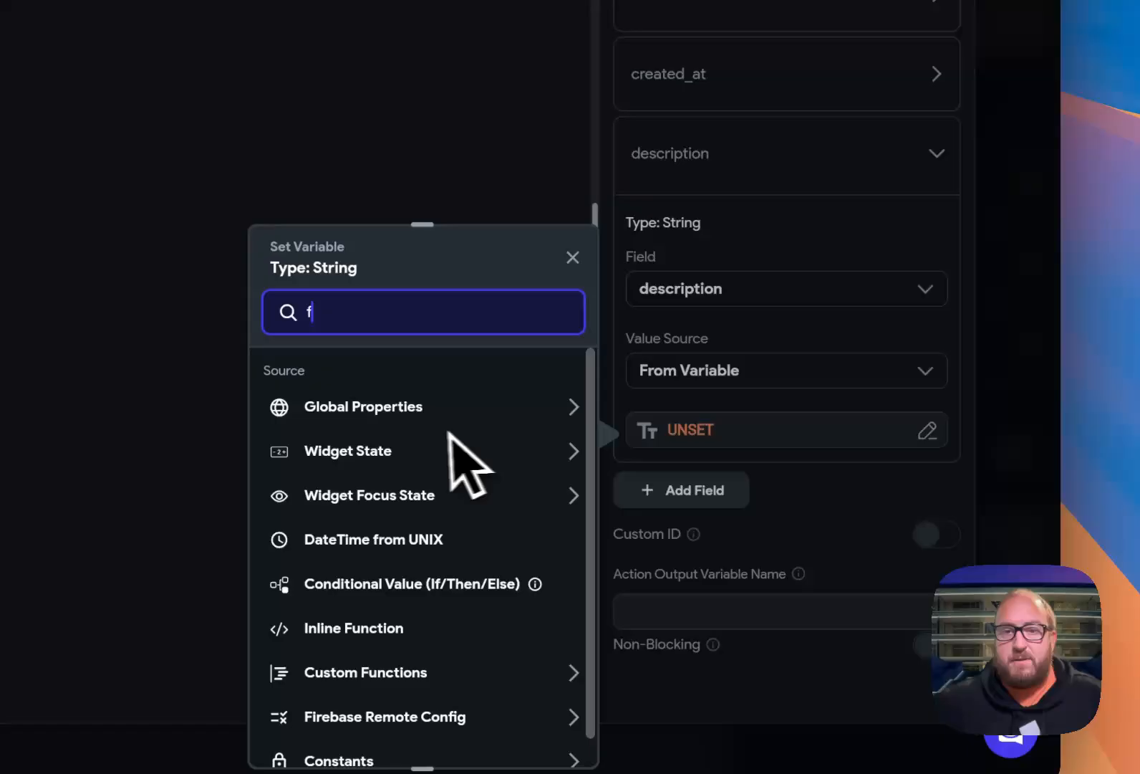
left_click(401, 476)
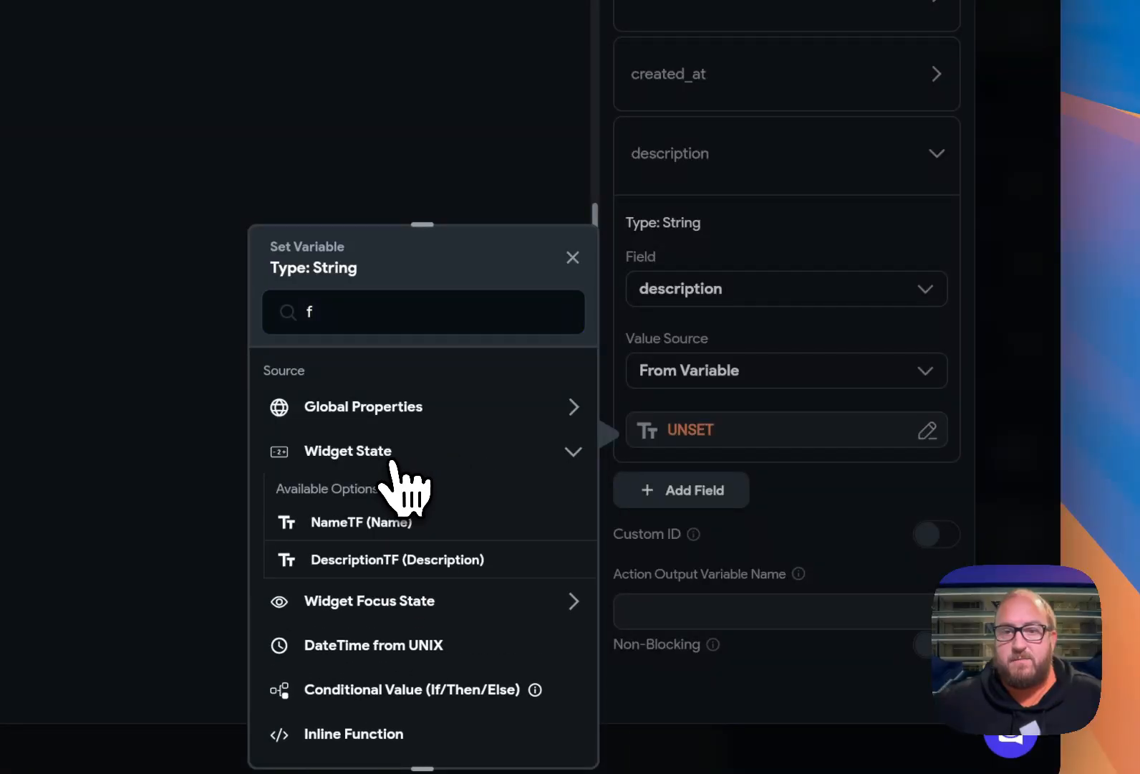
left_click(402, 566)
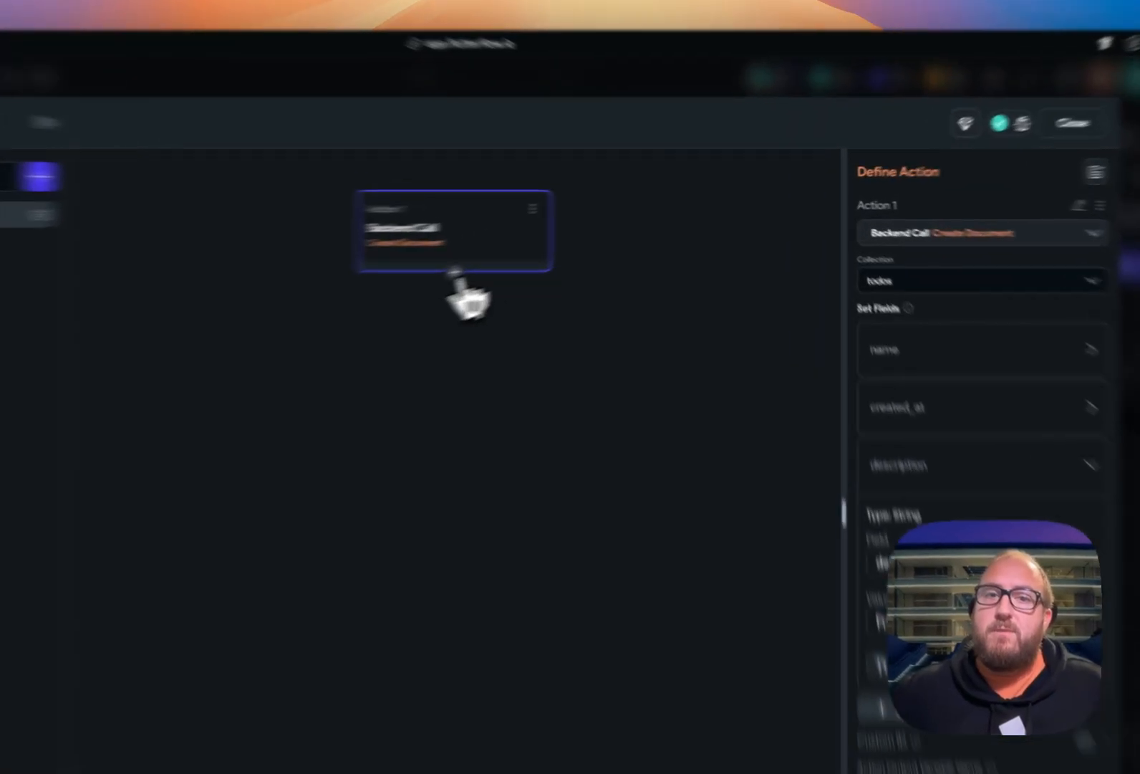
- Add a second action after Create Document that closes the dialog or drawer (pop), and leave the action flow editor
left_click(559, 247)
left_click(564, 267)
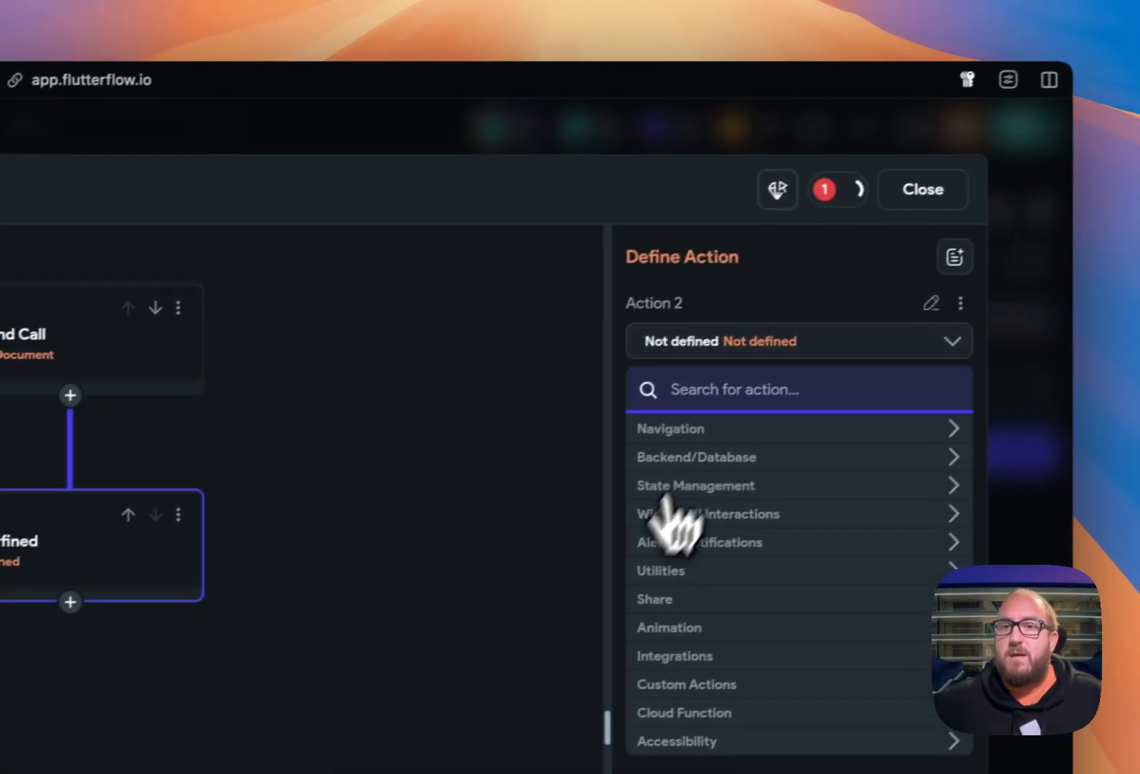
left_click(975, 342)
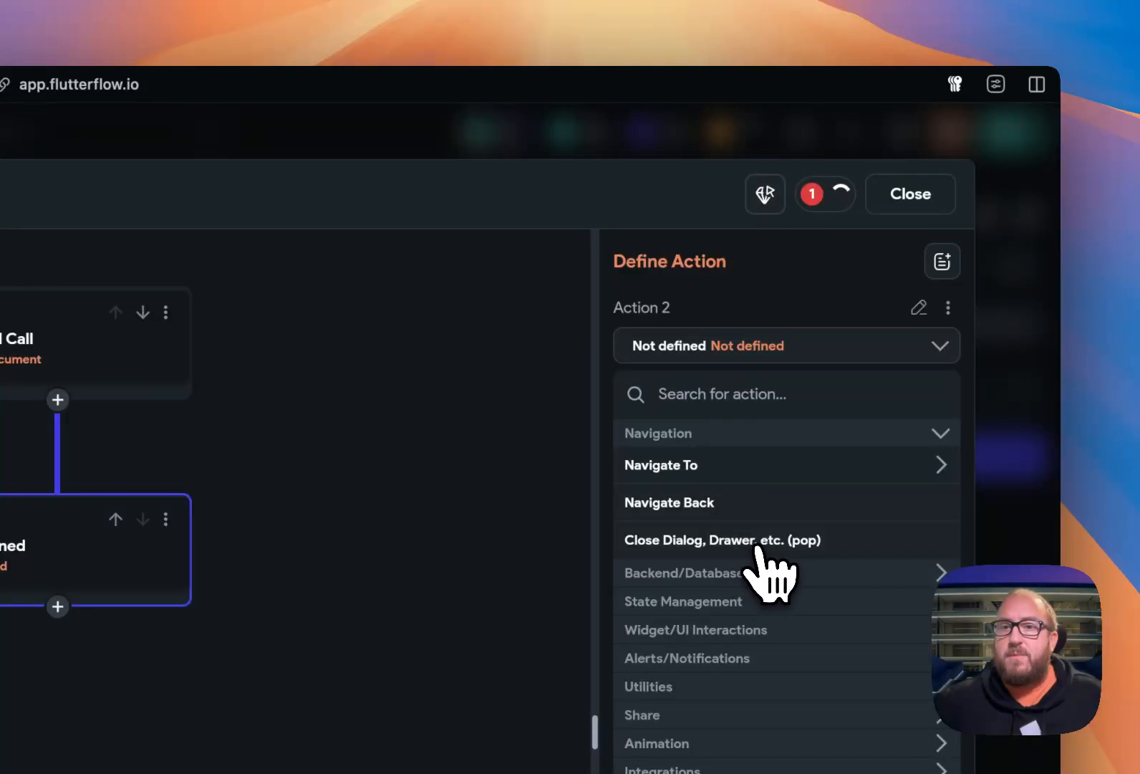
left_click(763, 544)
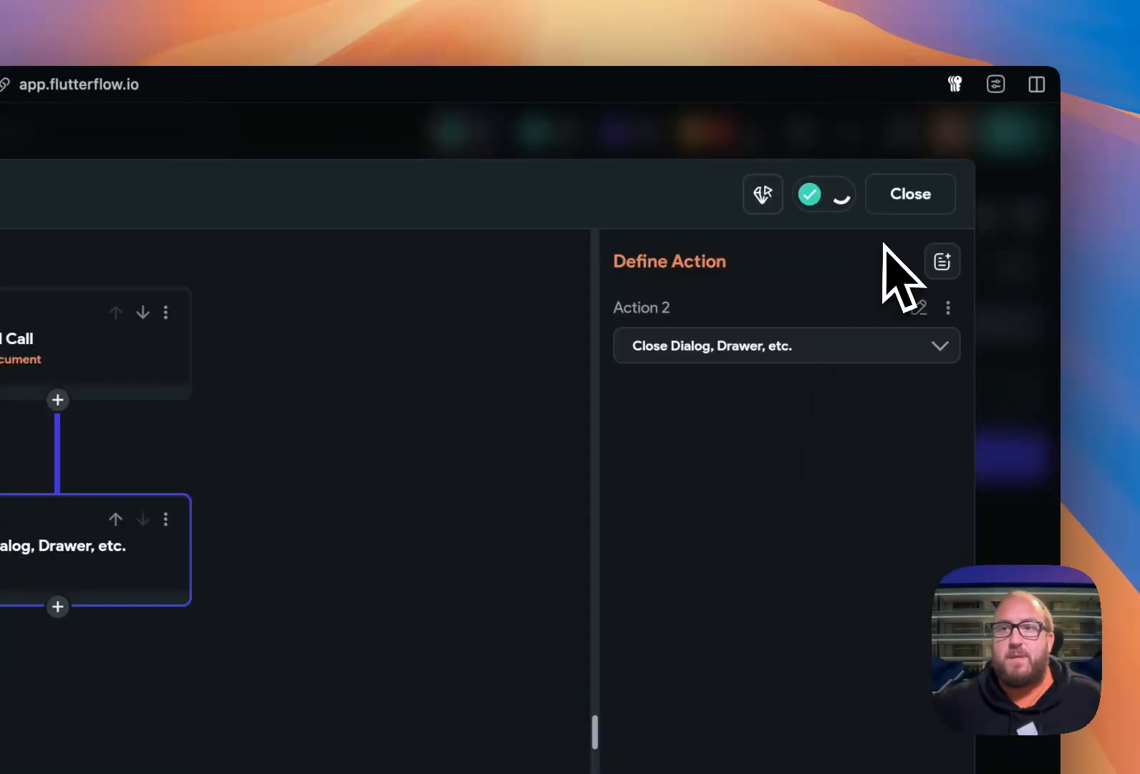
left_click(229, 362)
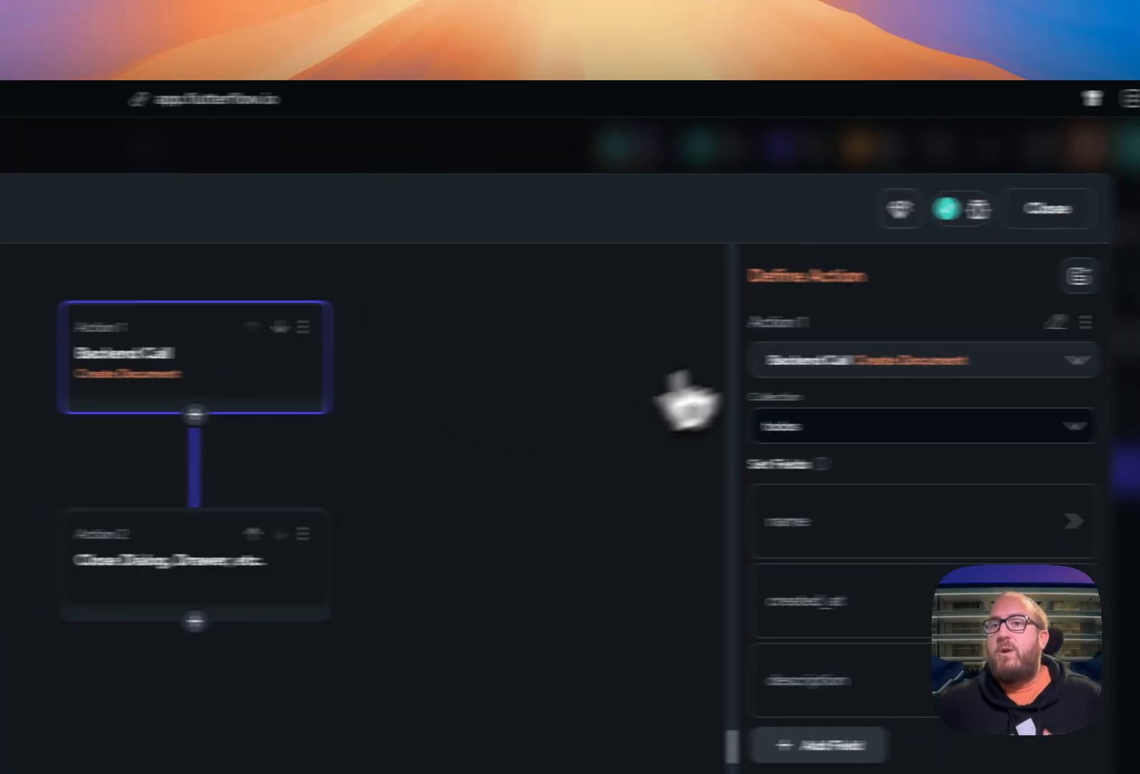
left_click(1009, 207)
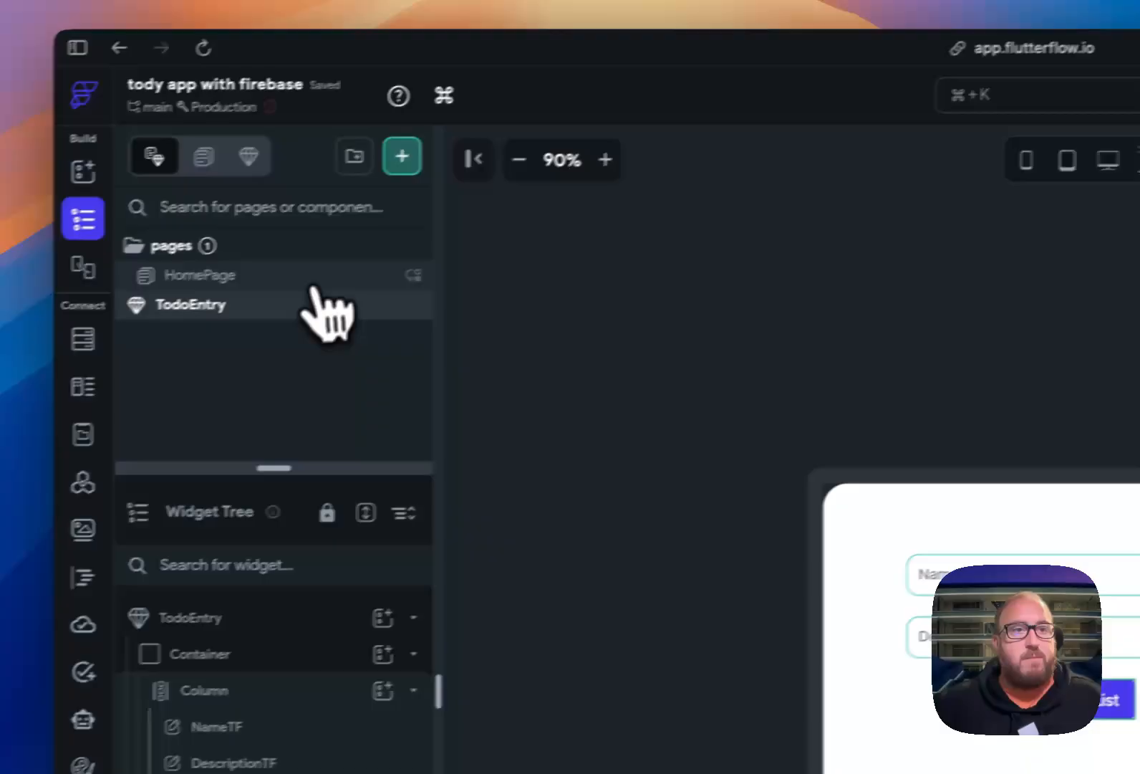
- Give HomePage's floating action button an action that shows a Bottom Sheet with the TodoEntry component
left_click(316, 274)
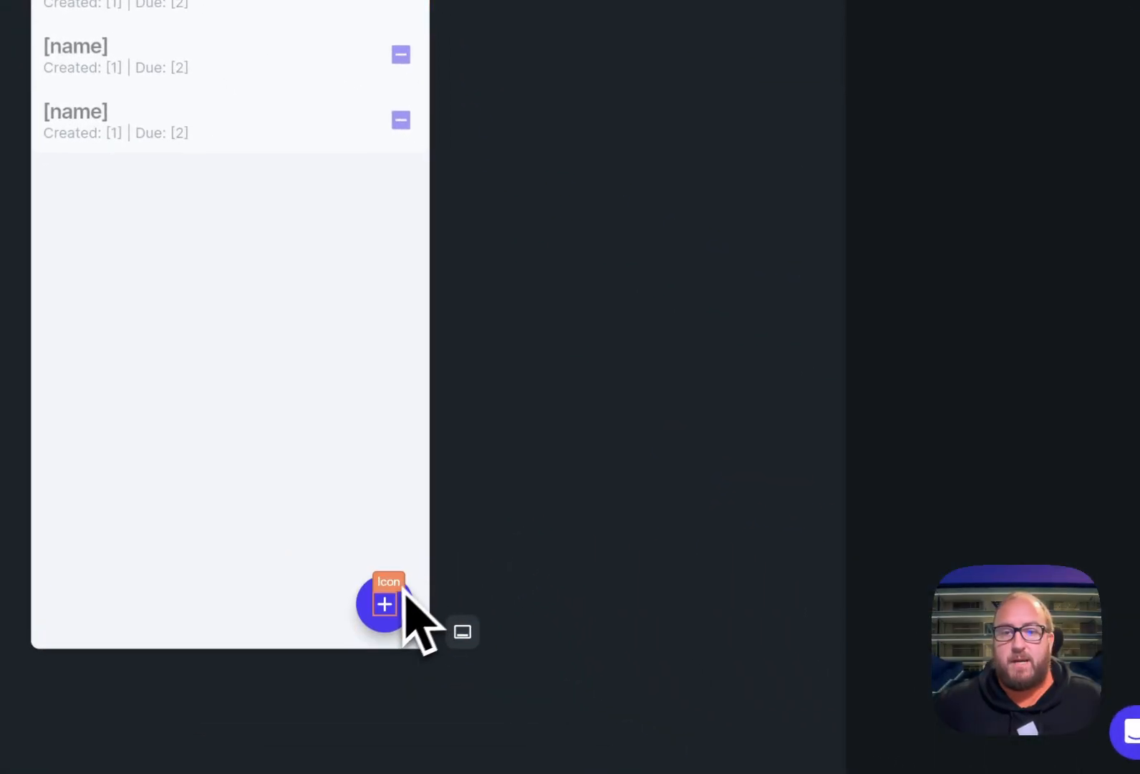
left_click(408, 599)
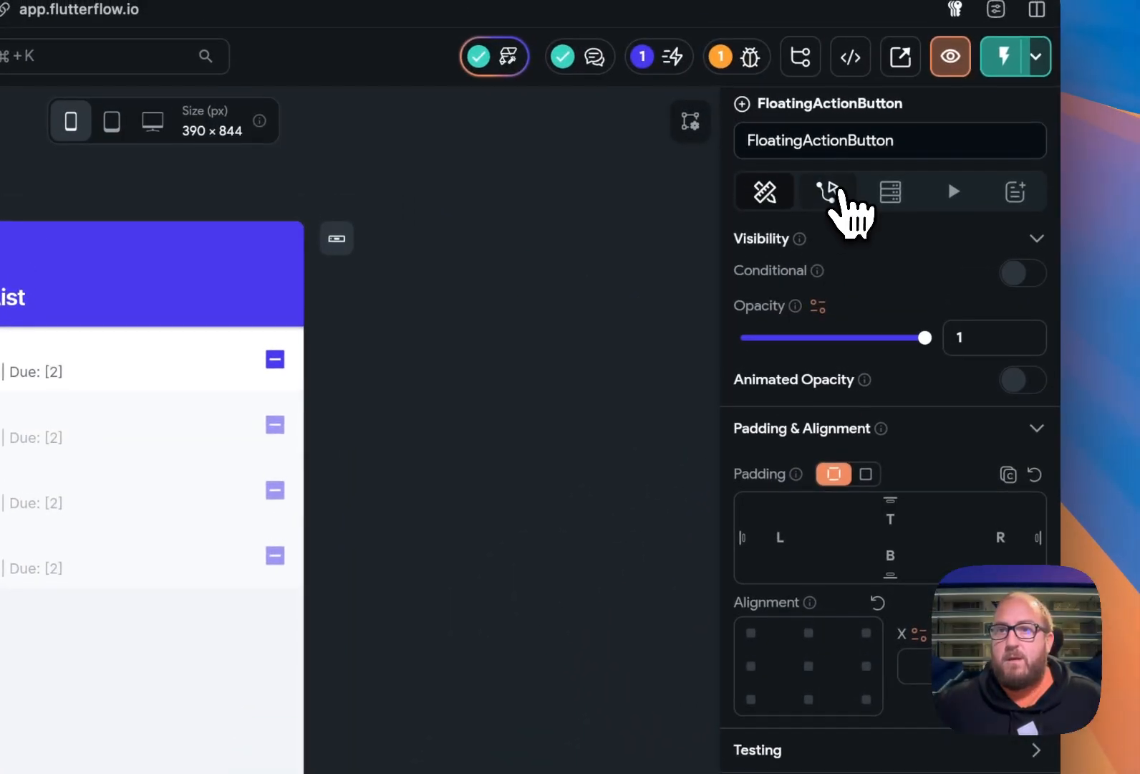
left_click(834, 196)
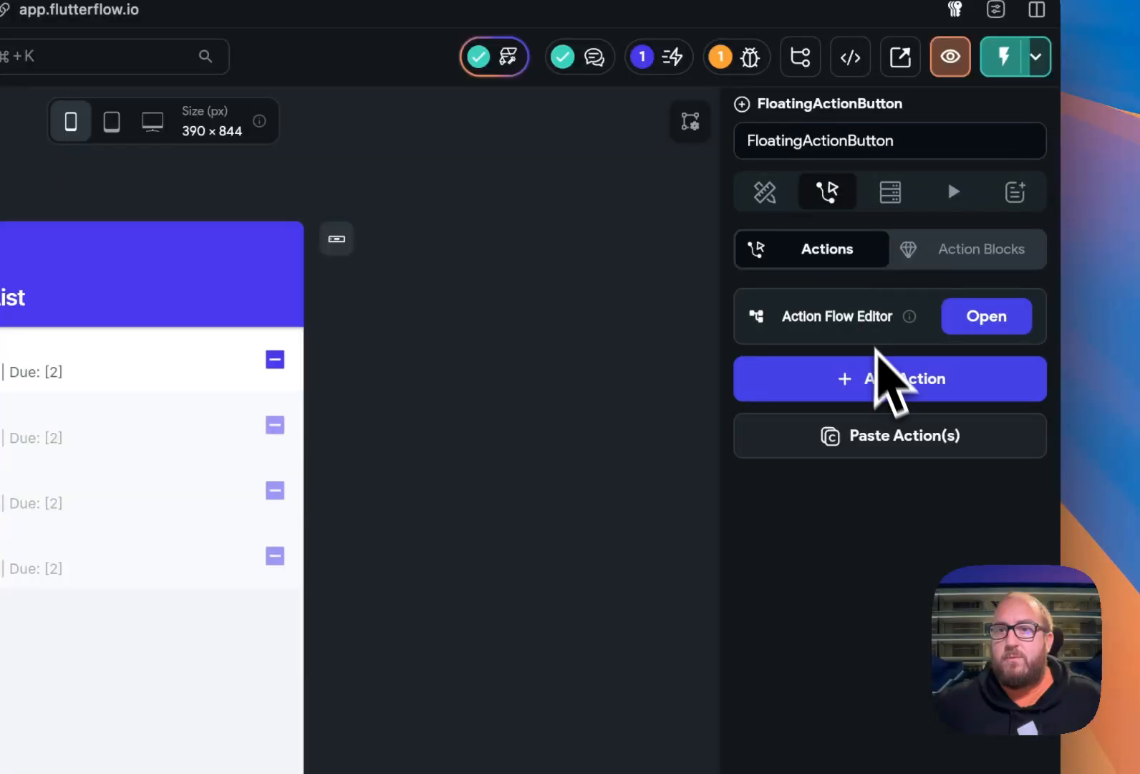
left_click(888, 378)
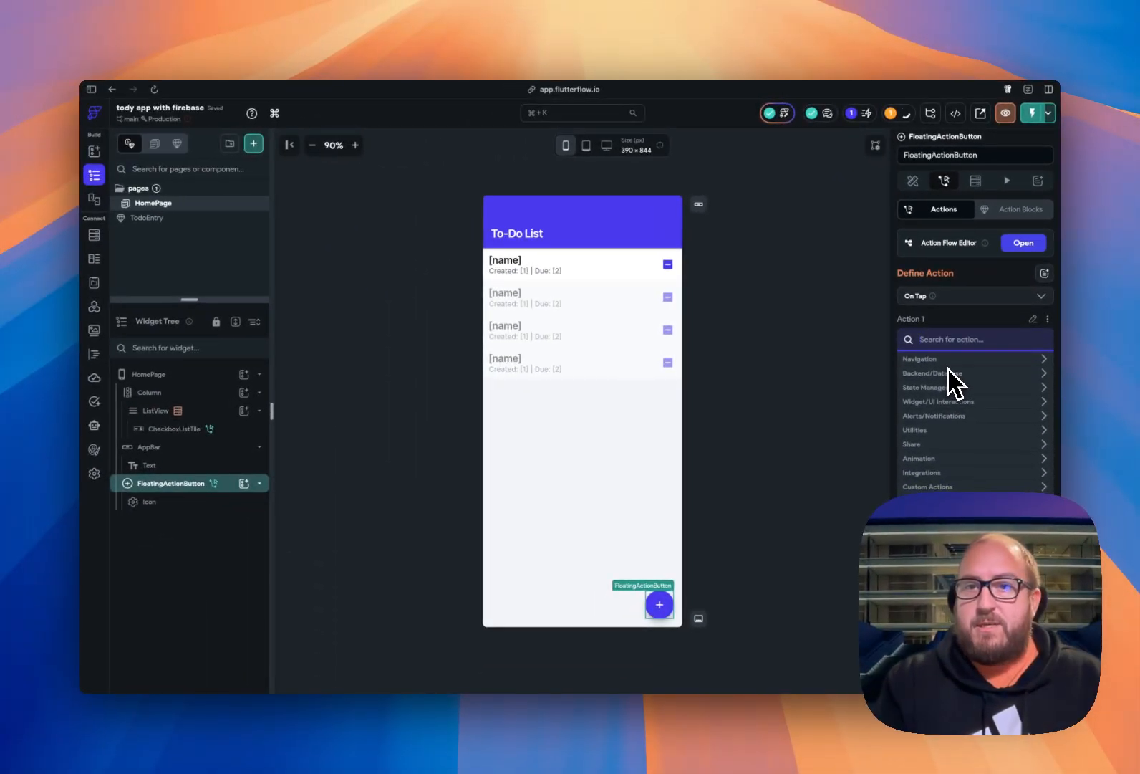
type("bottom")
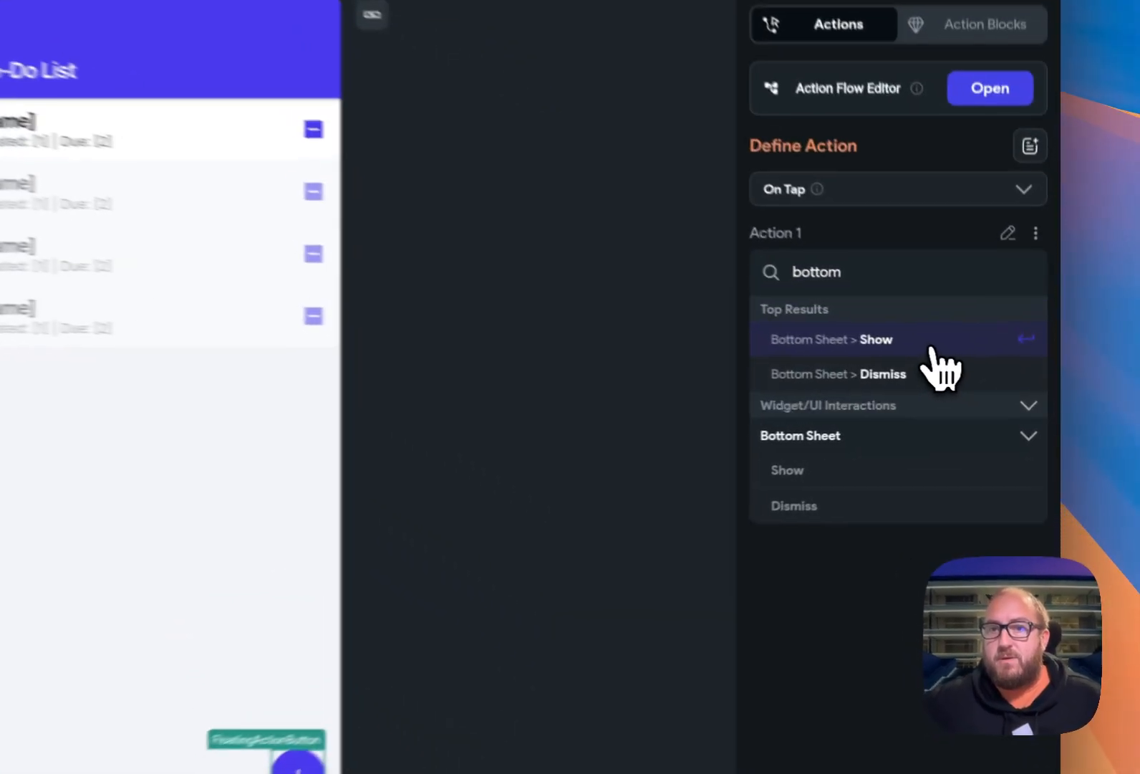
left_click(992, 376)
left_click(924, 345)
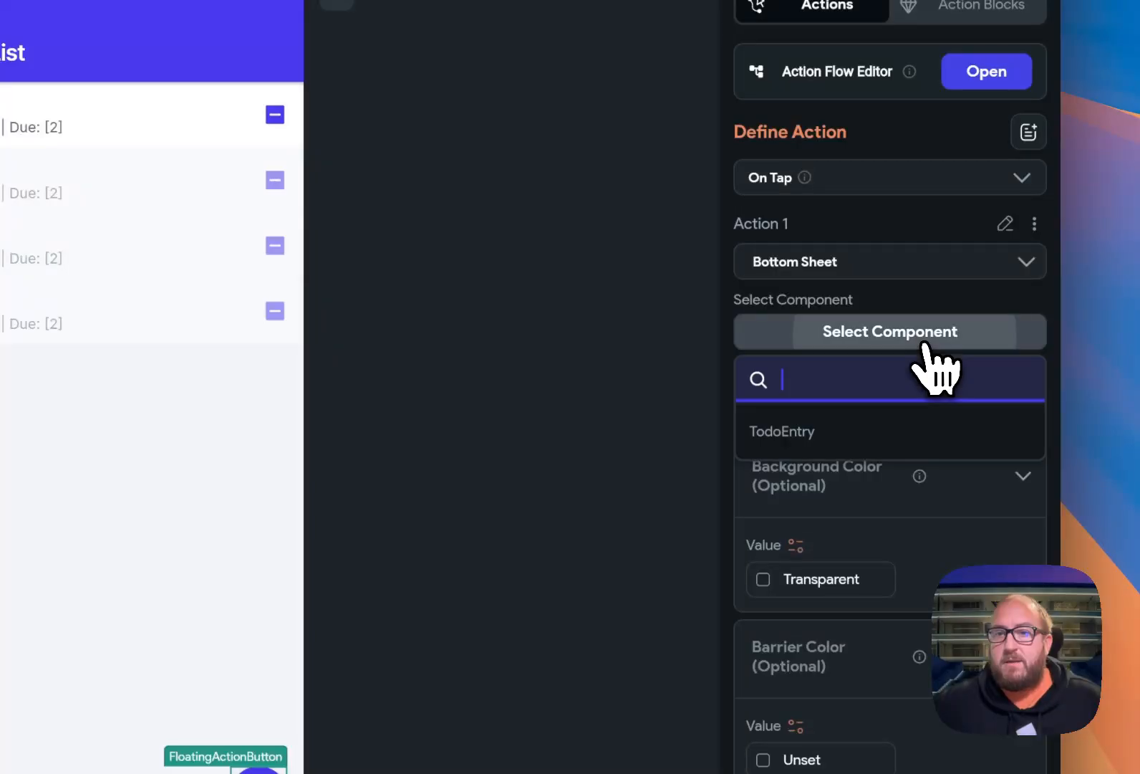
left_click(788, 432)
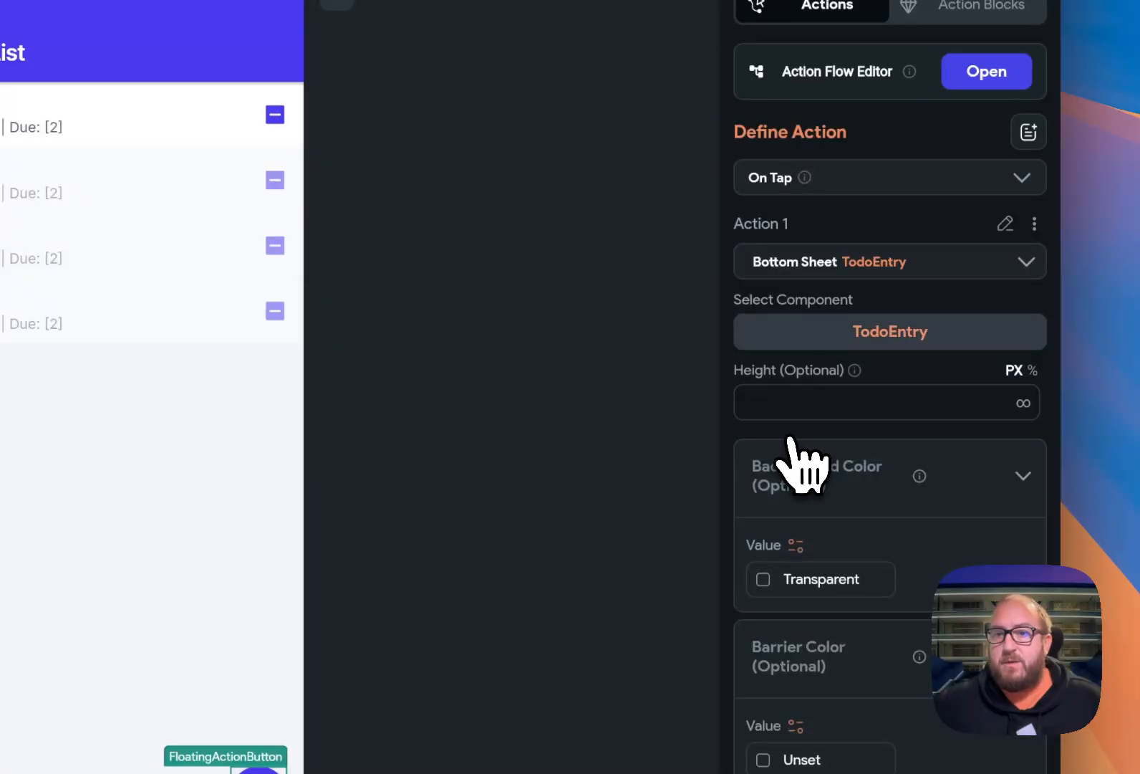
- Turn on Enable Drag for the floating action button's Bottom Sheet action
scroll(795, 459, "down", 1)
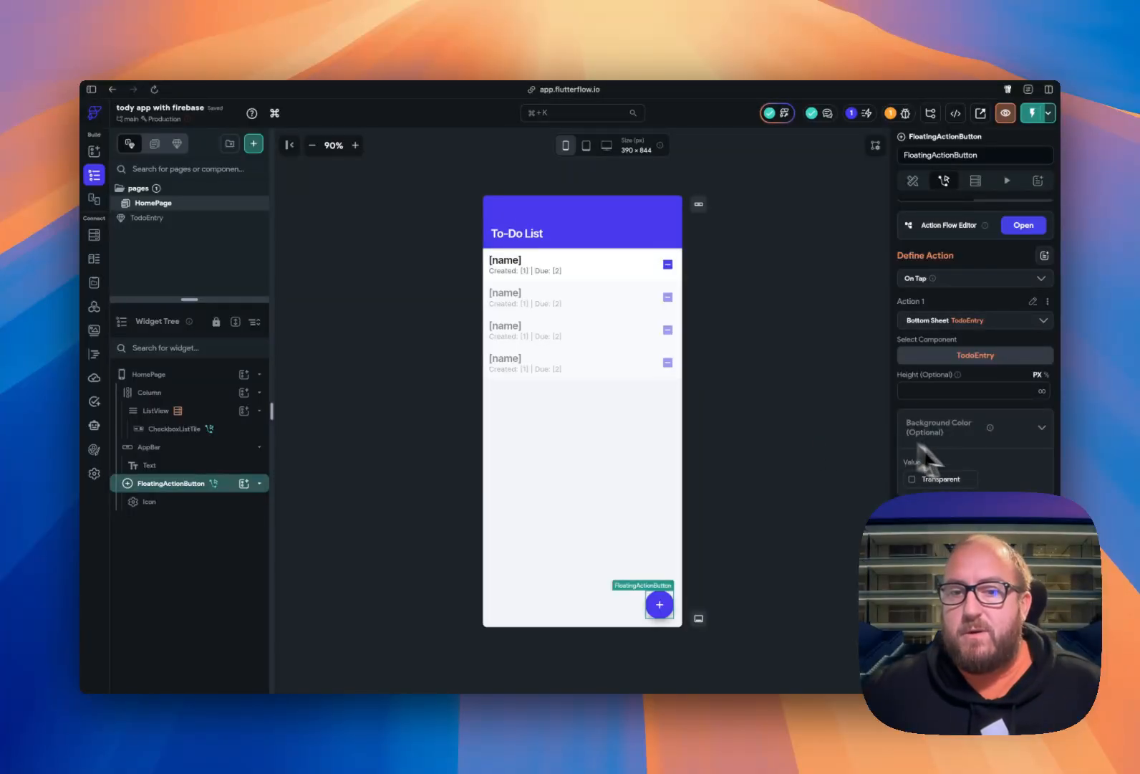
scroll(1006, 480, "down", 3)
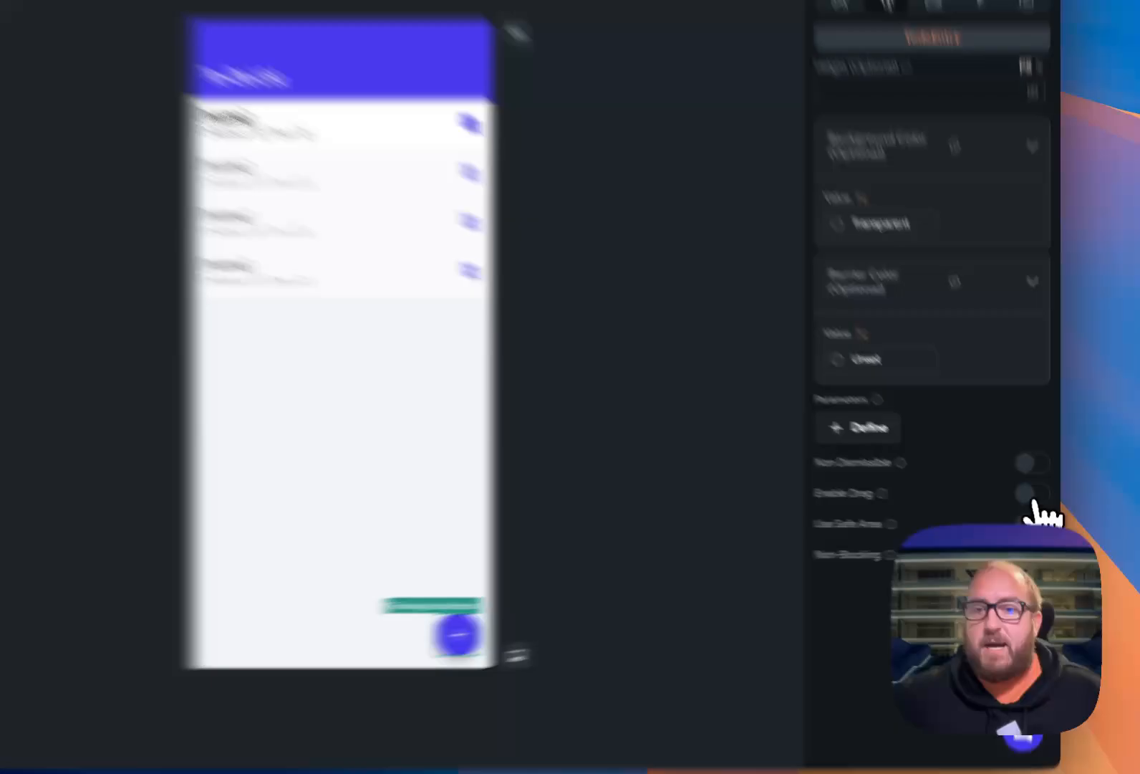
left_click(1036, 509)
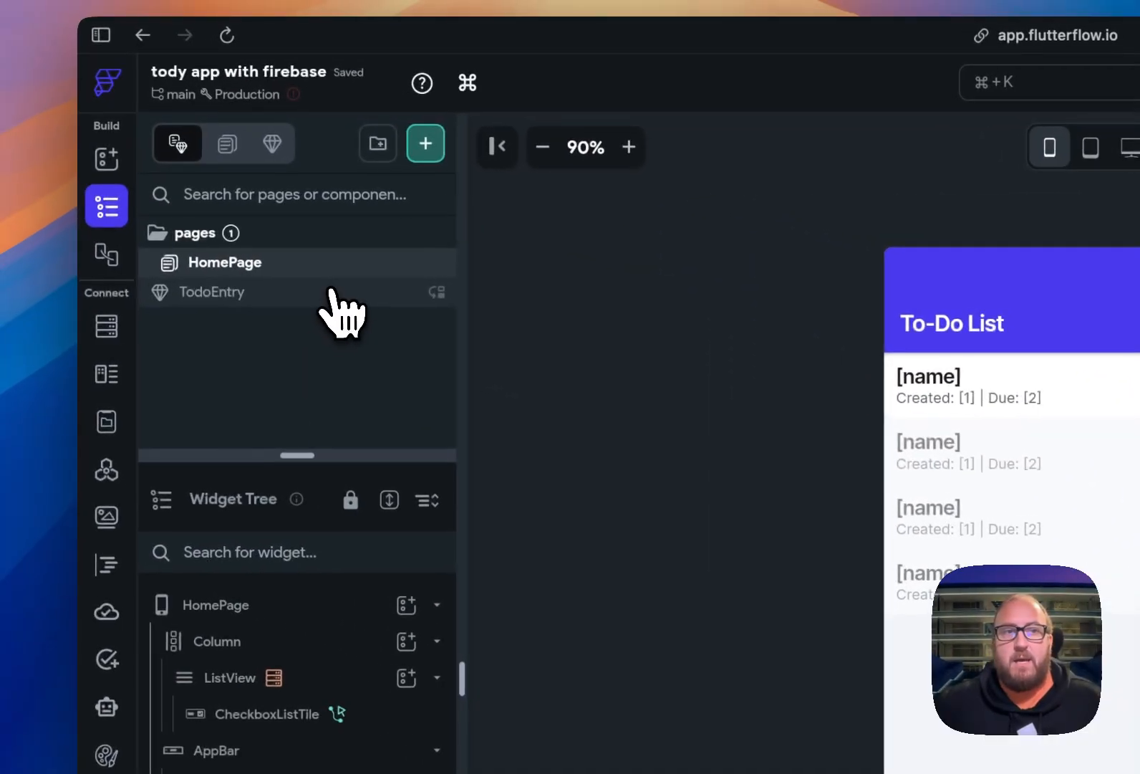
- Wrap the TodoEntry component's Column in another Column
left_click(335, 292)
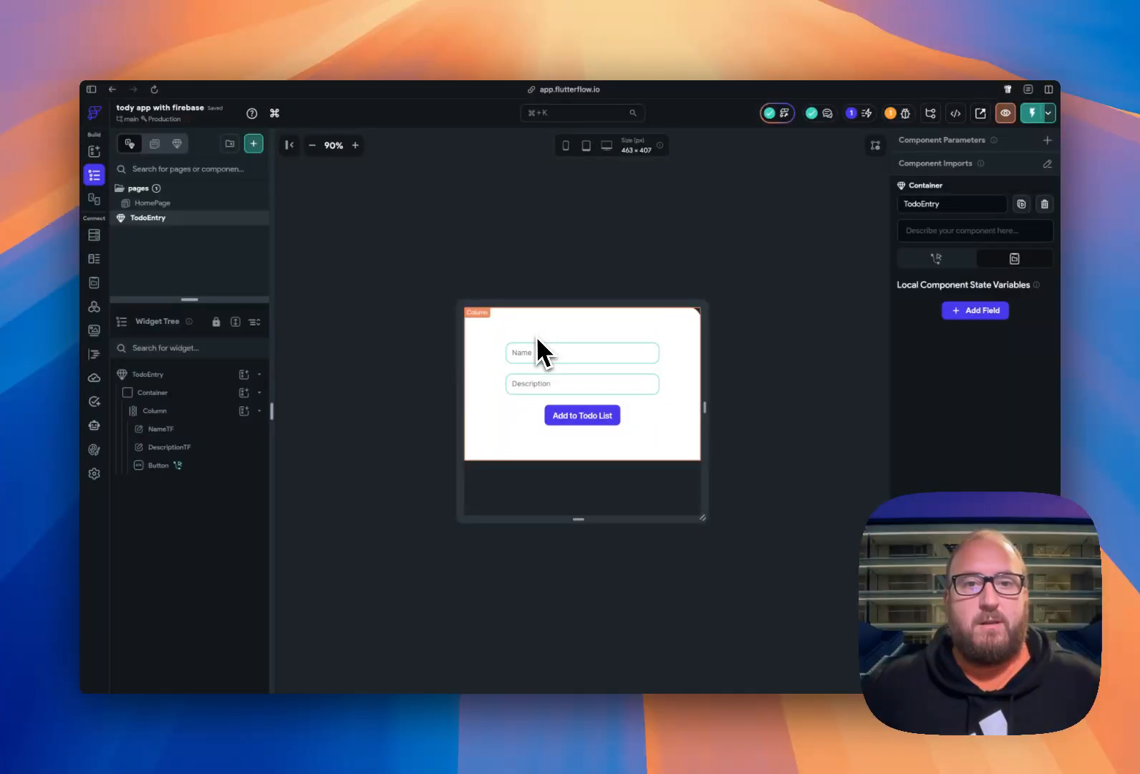
left_click(188, 411)
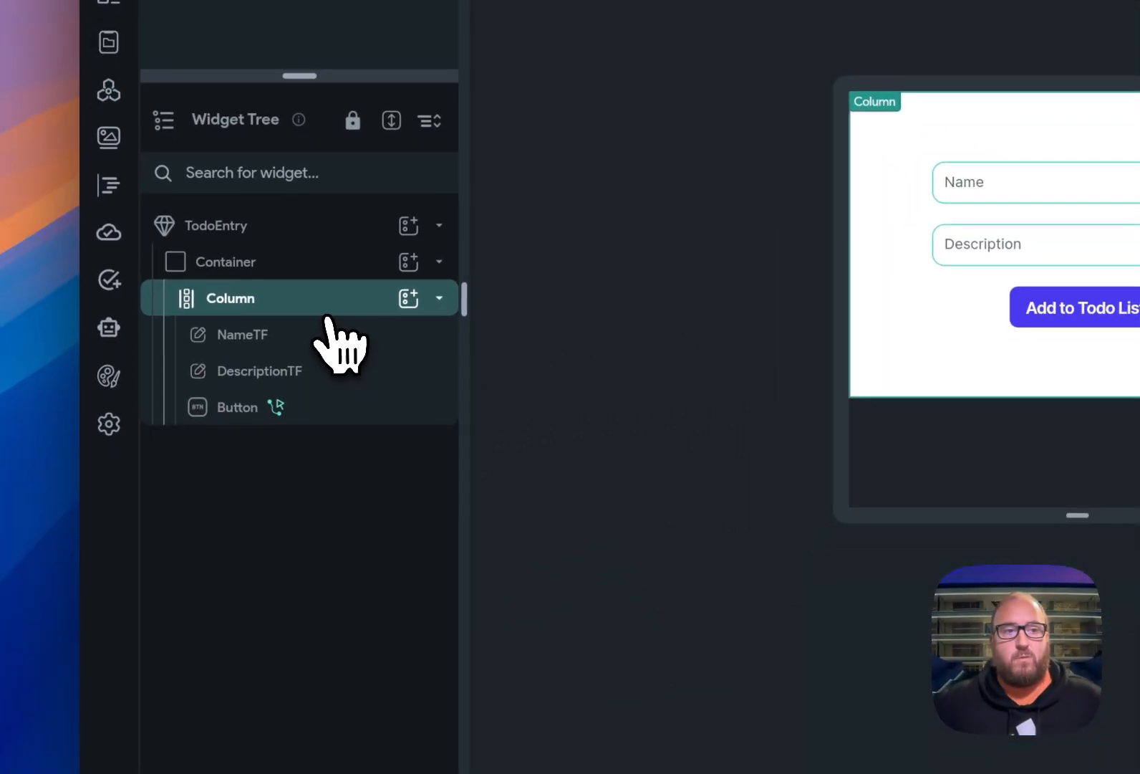
right_click(326, 363)
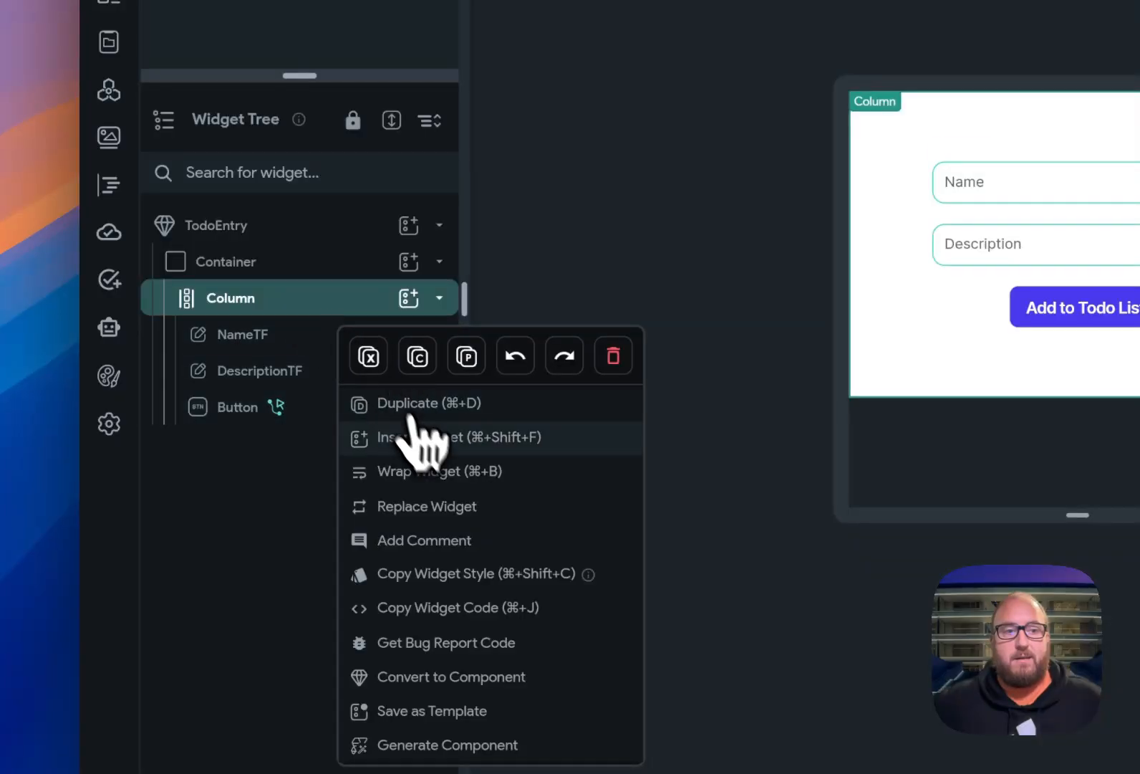
left_click(459, 471)
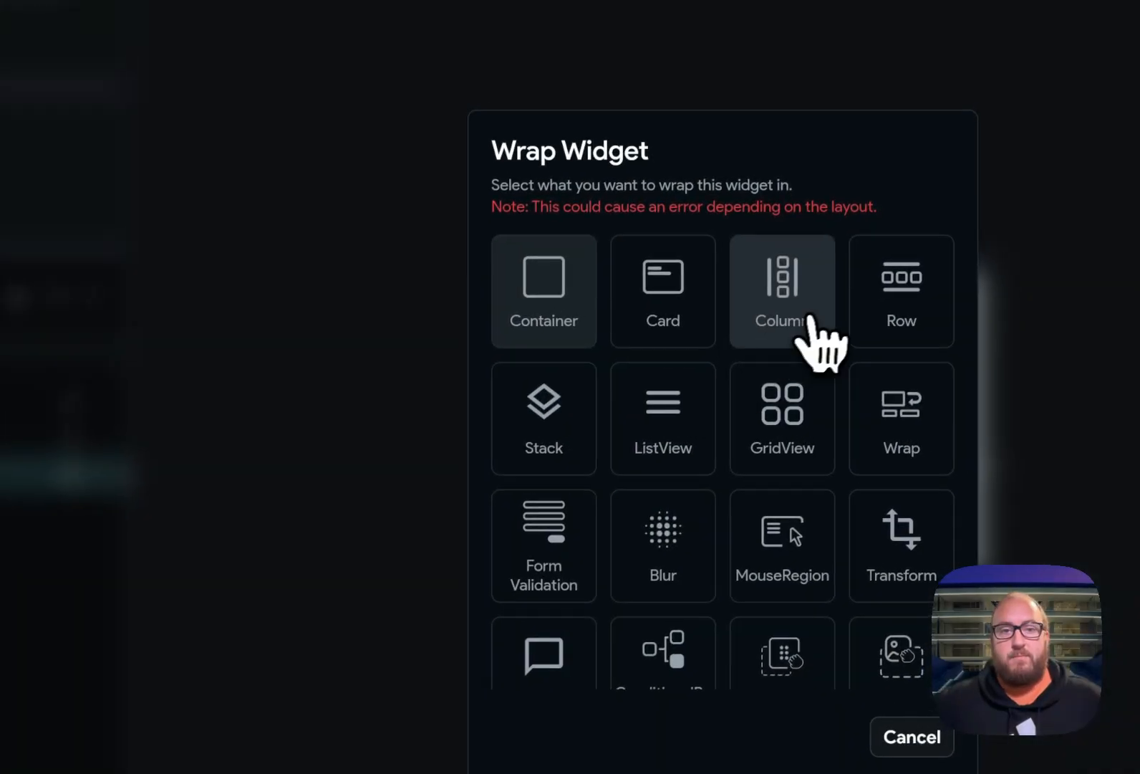
left_click(889, 272)
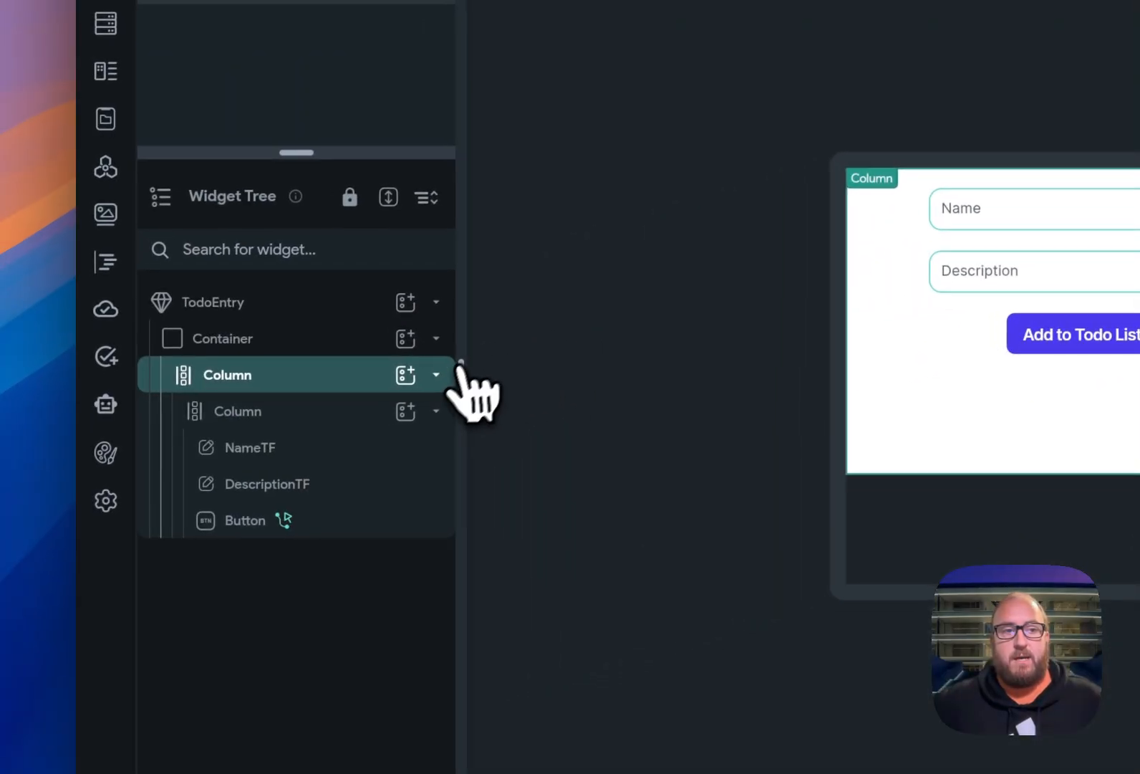
- Add a Divider to the TodoEntry component's outer Column, placed above the inner Column
left_click(101, 512)
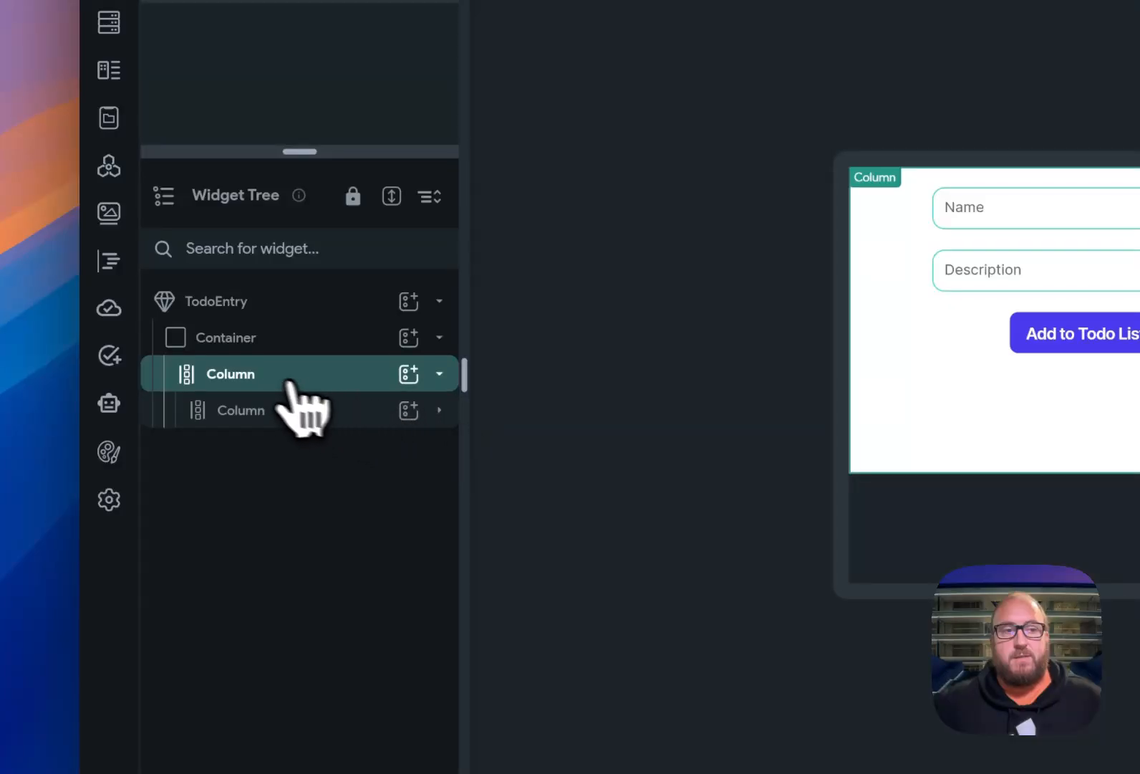
left_click(408, 374)
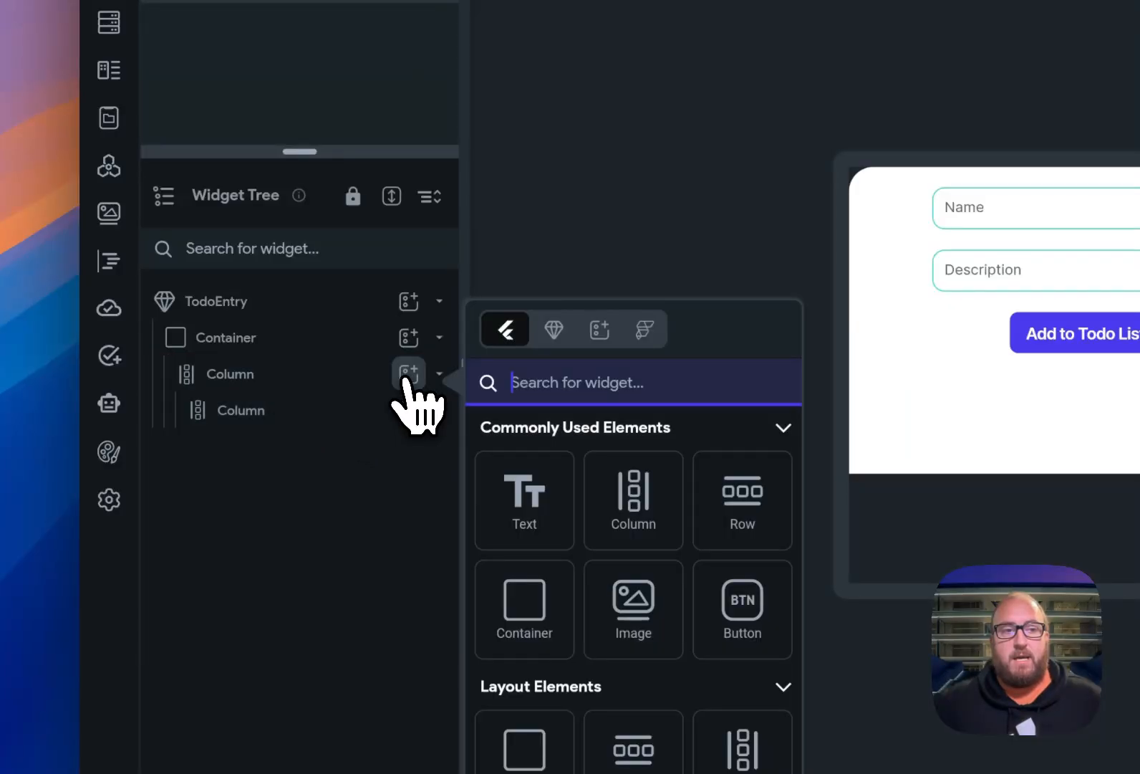
type("divi")
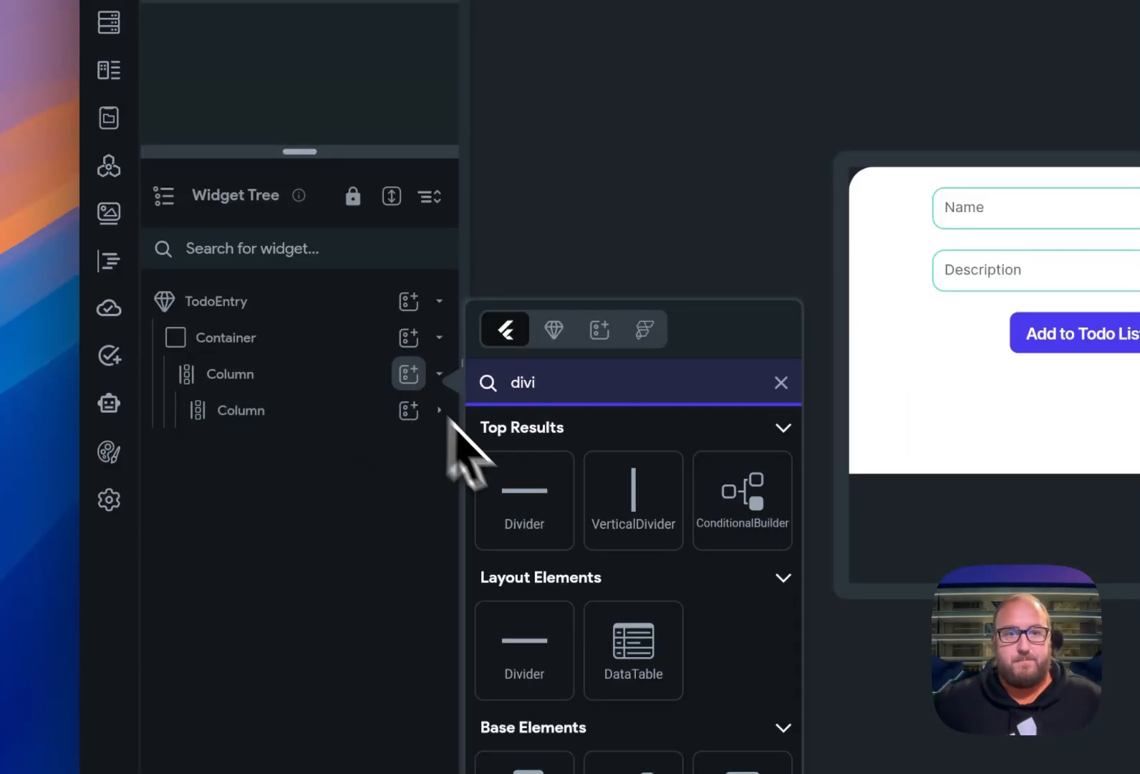
left_click(522, 483)
left_click_drag(334, 453, 349, 415)
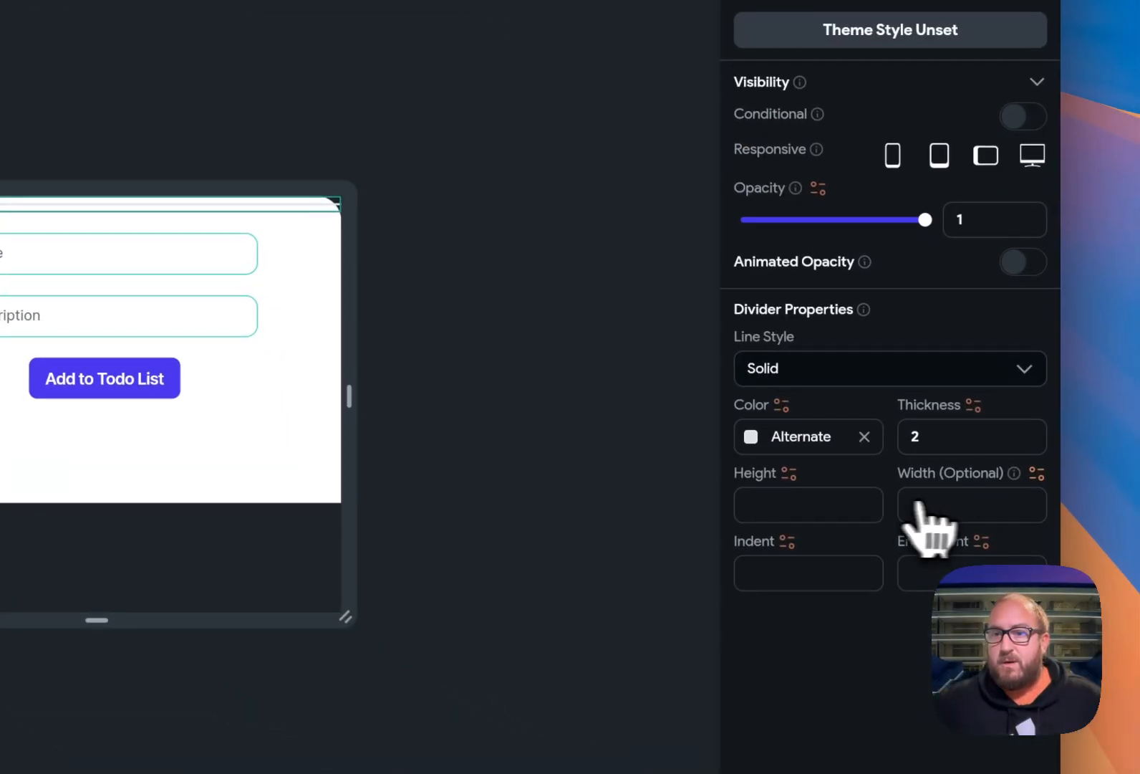
- Set the Divider's width to 60
left_click(947, 502)
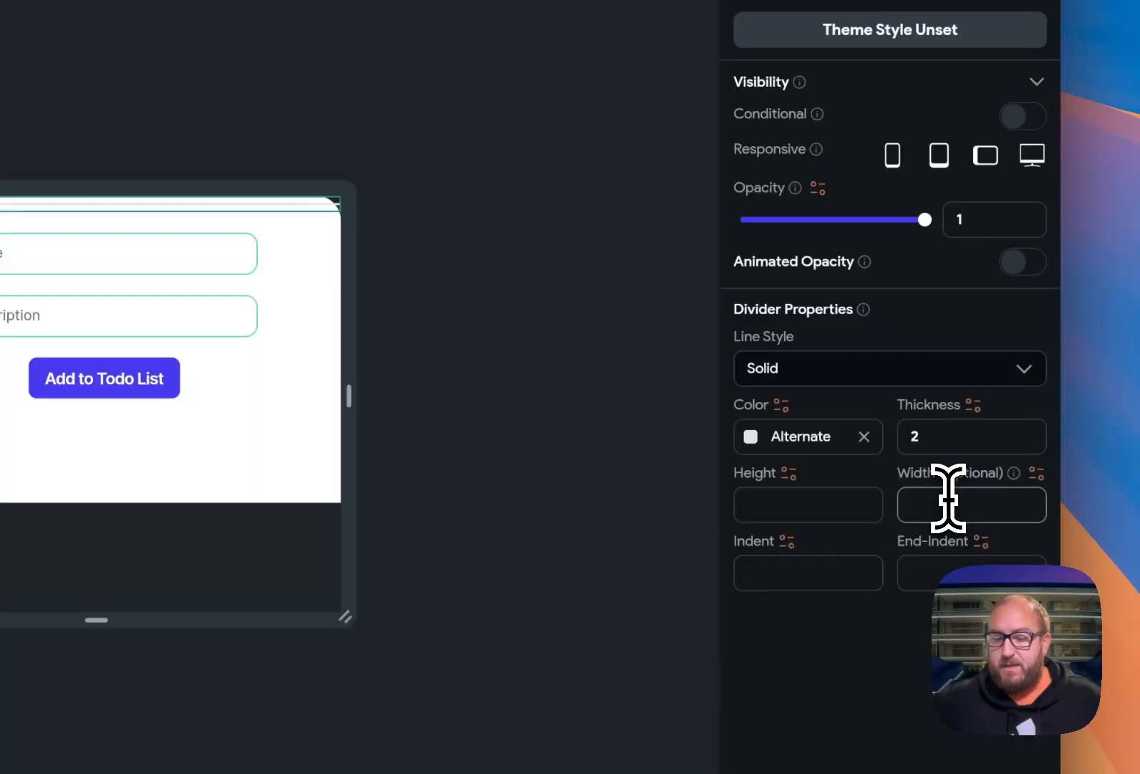
type("60")
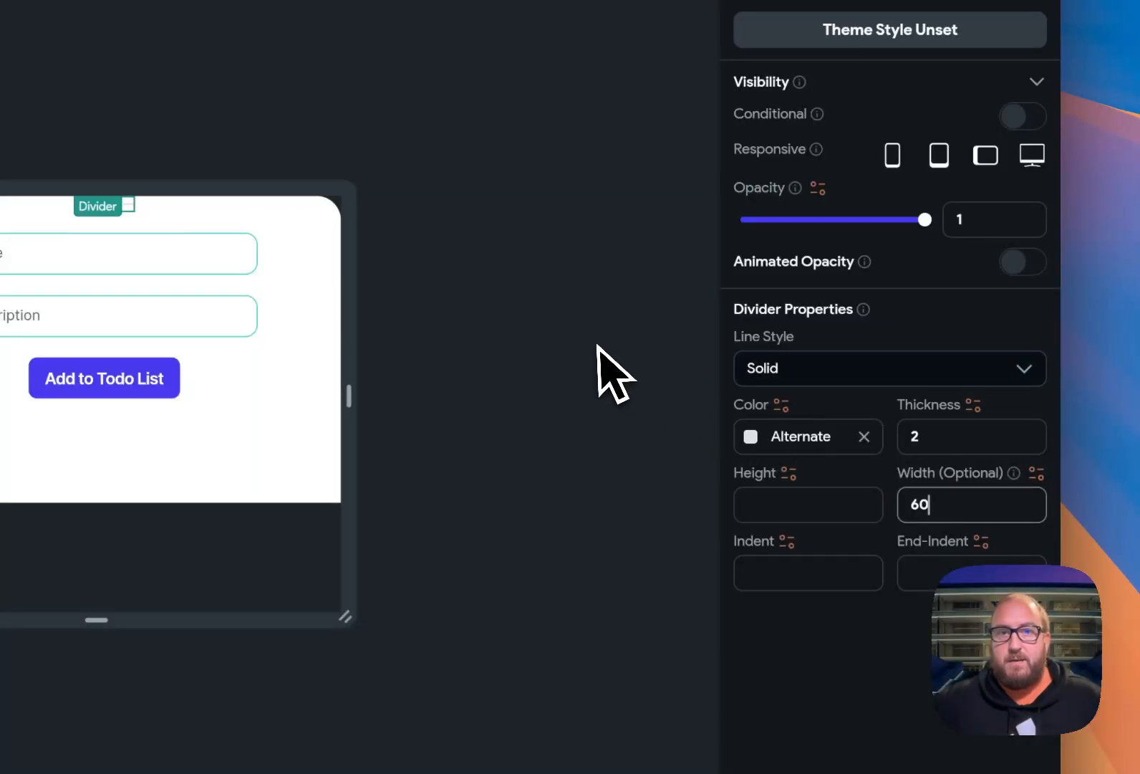
left_click(610, 374)
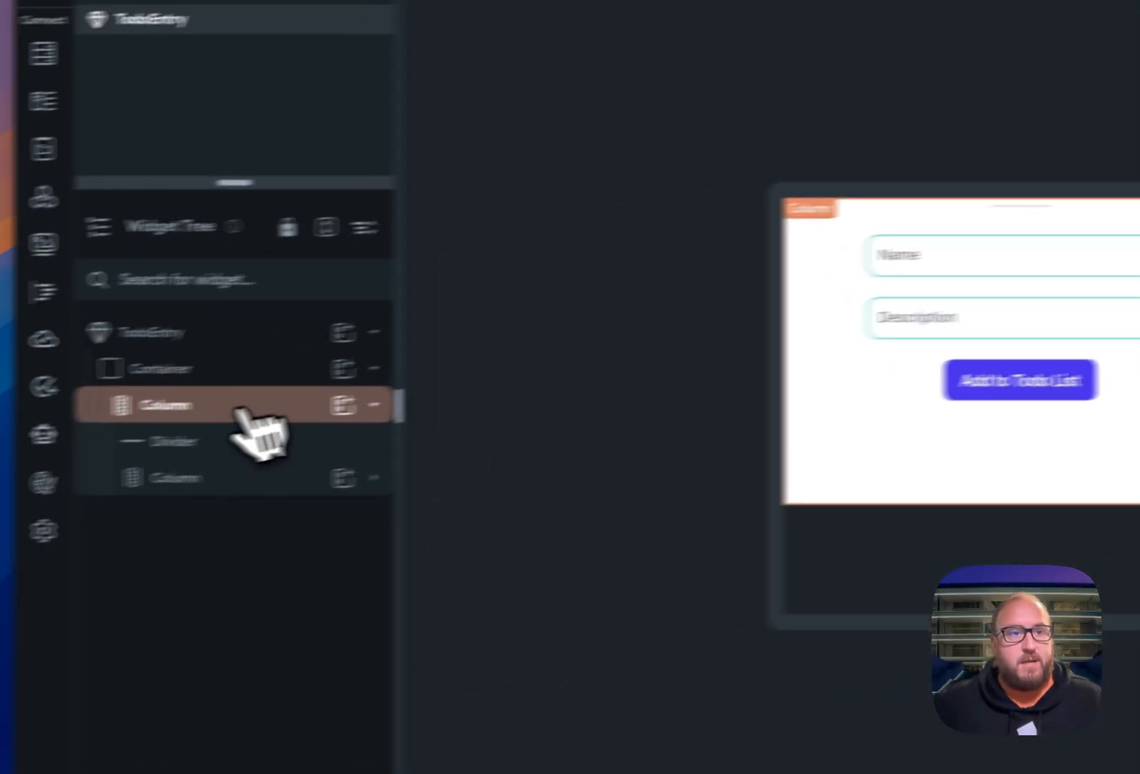
- Set the start spacing of TodoEntry's outer Column to 5
left_click(315, 433)
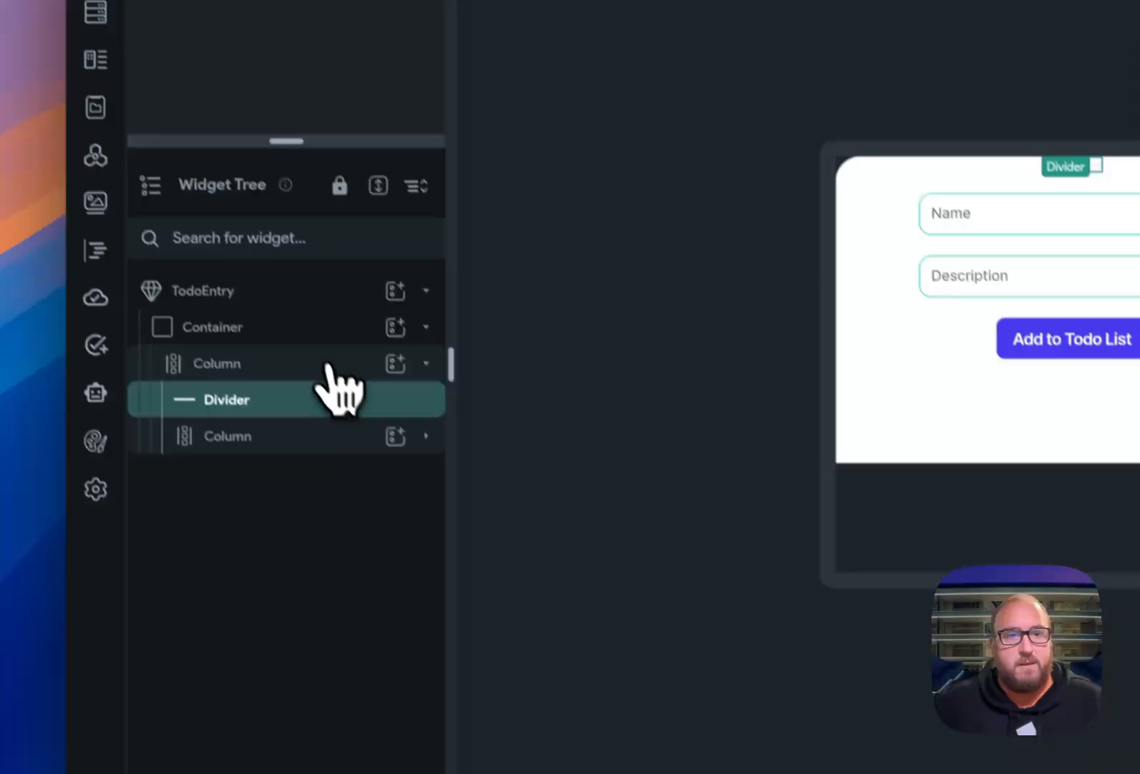
left_click(329, 365)
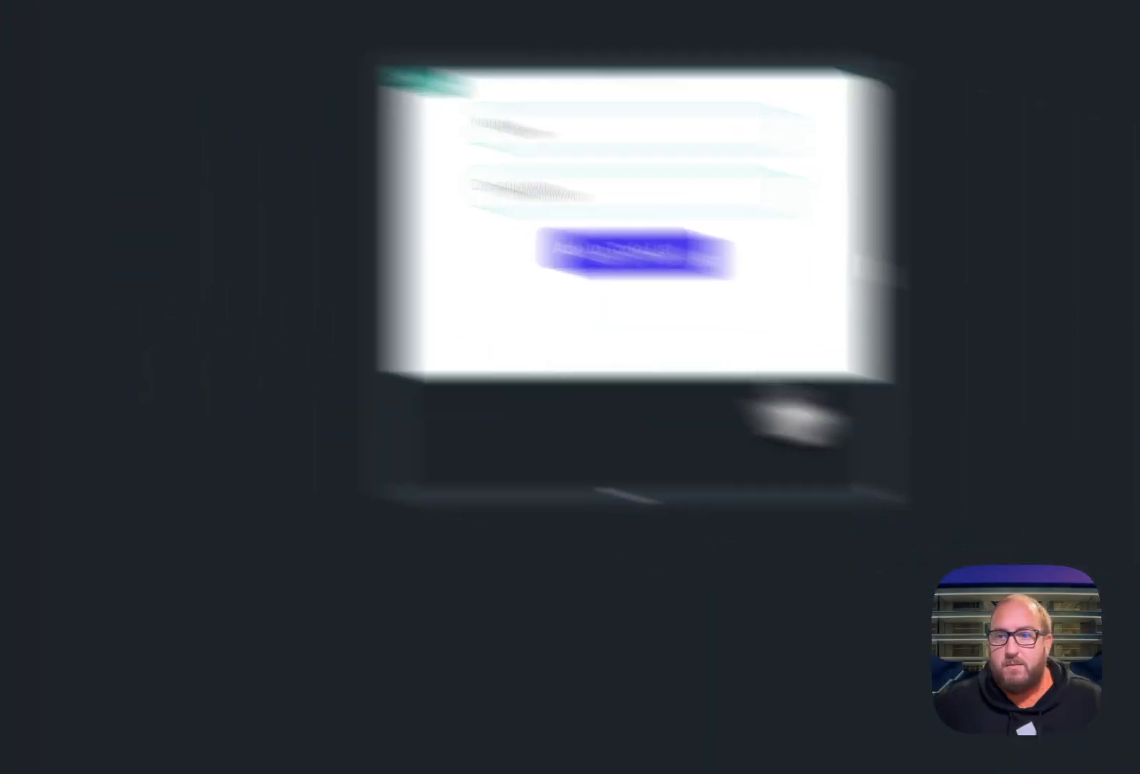
scroll(794, 602, "down", 5)
left_click(808, 337)
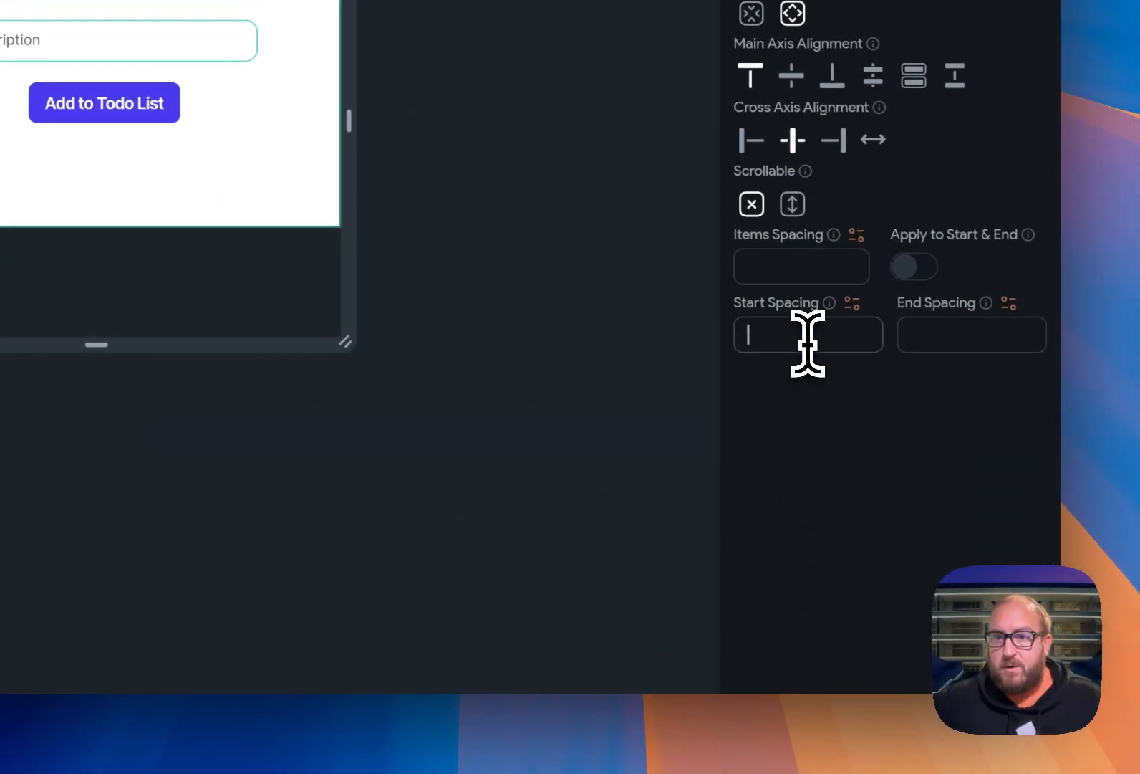
type("5")
left_click(689, 247)
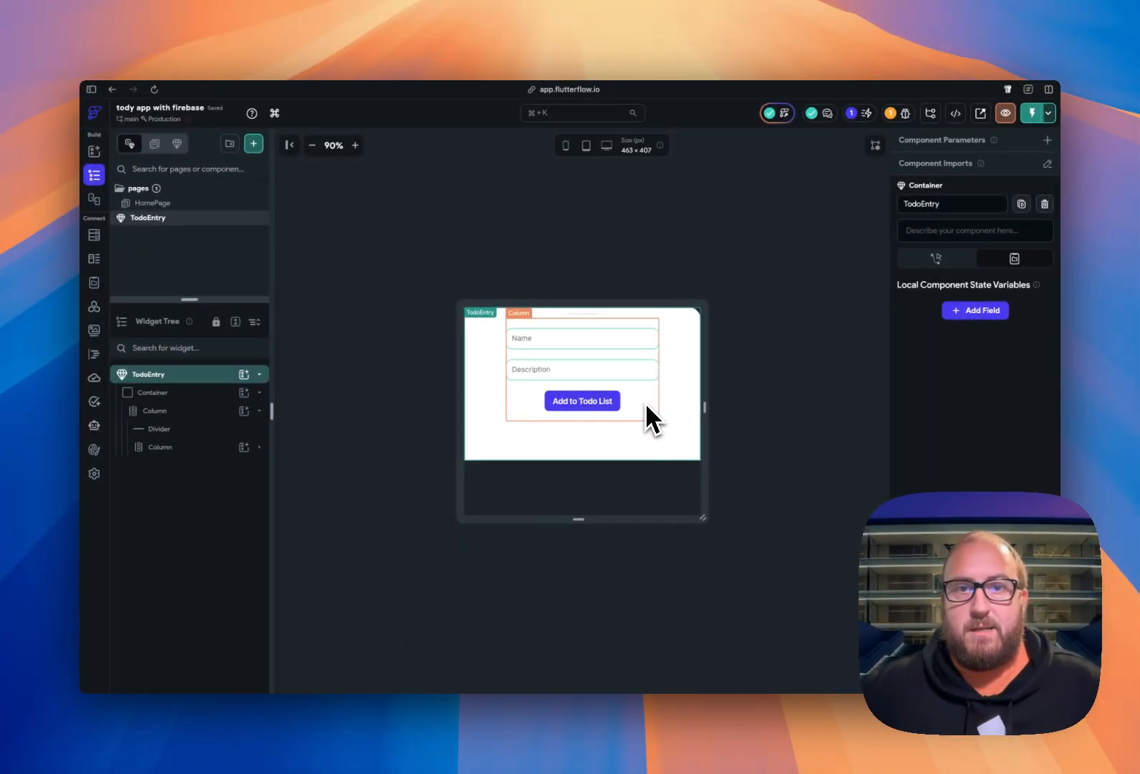
- In the running test app, add a to-do named "bake cookies" with the description "yeah" through the floating button's bottom sheet
left_click(646, 405)
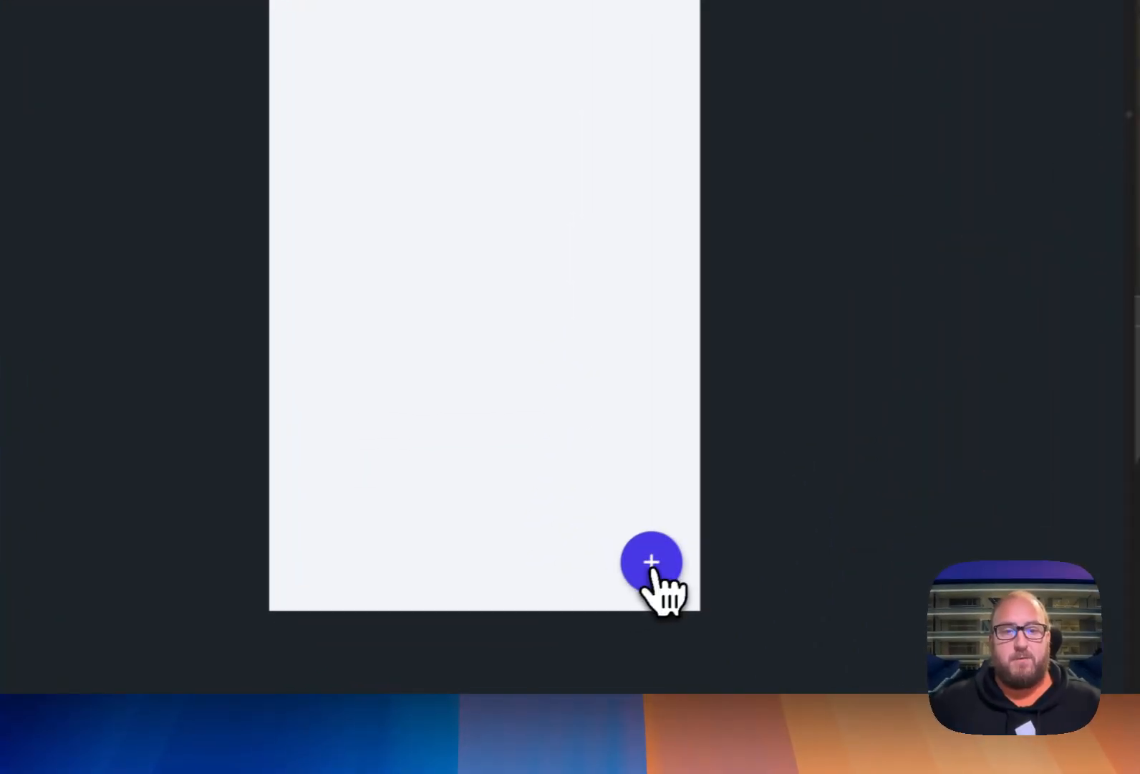
left_click(656, 570)
left_click(475, 343)
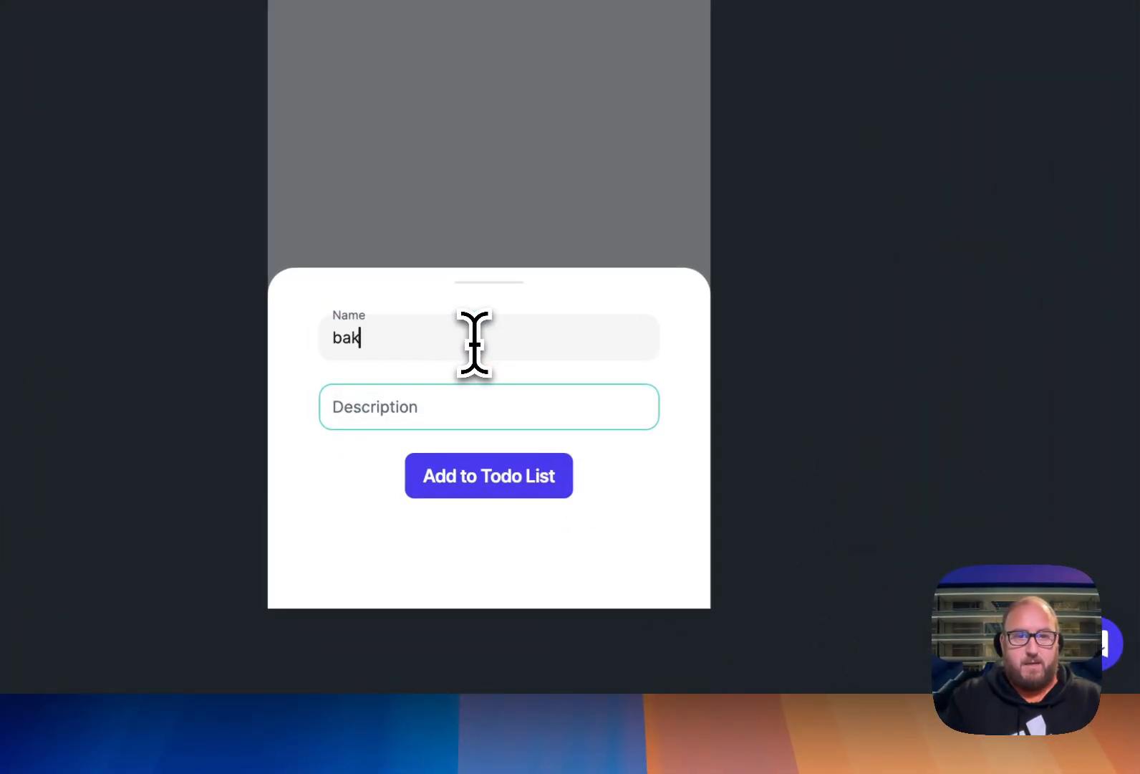
type("bake cookies")
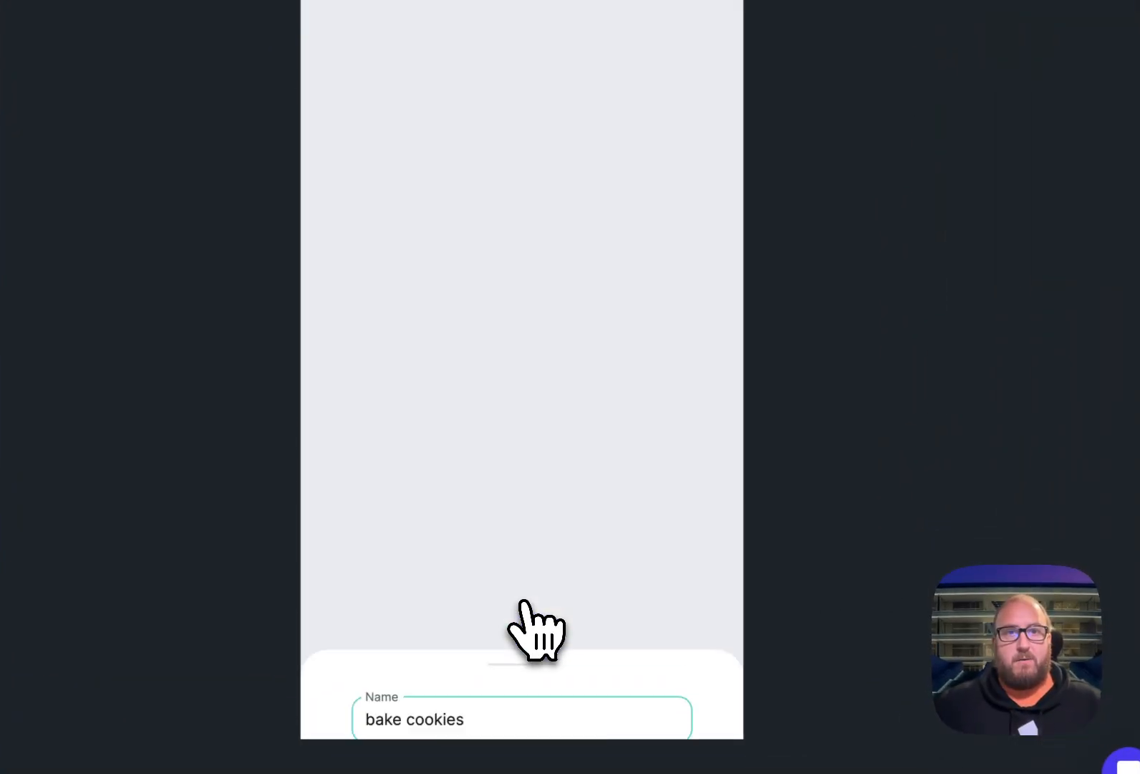
left_click(527, 603)
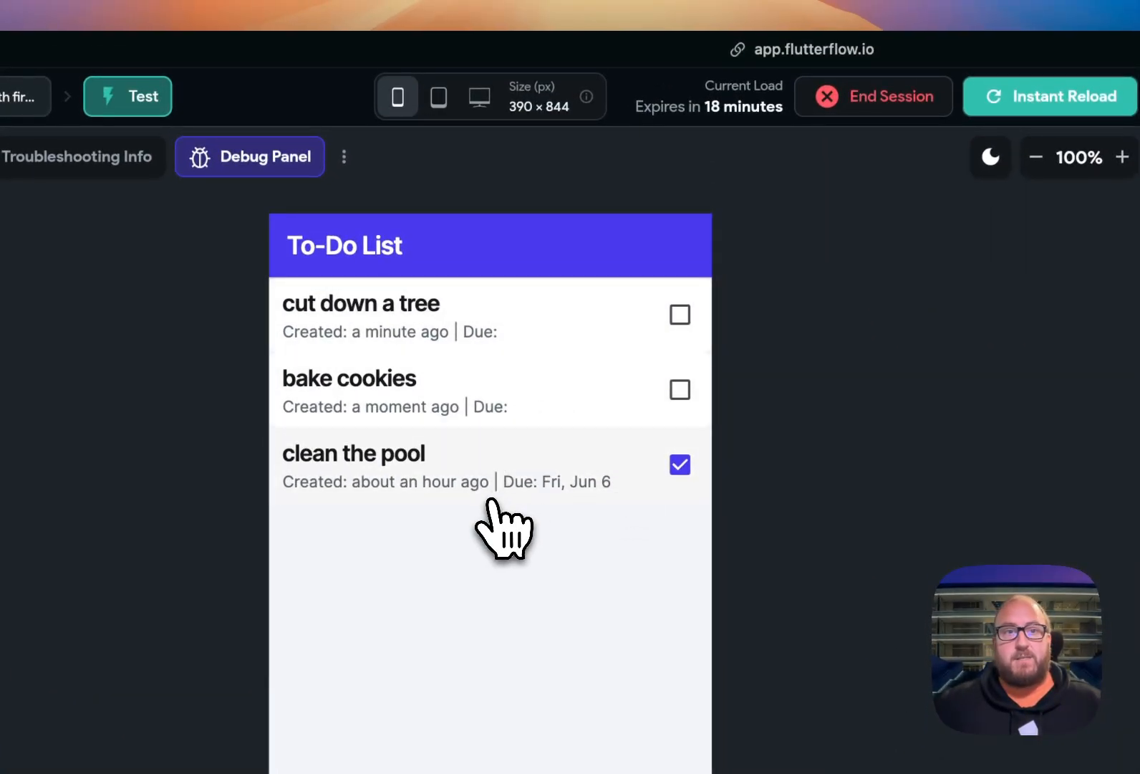
- Toggle the completion checkboxes of bake cookies and cut down a tree on and off, and uncheck clean the pool
left_click(681, 391)
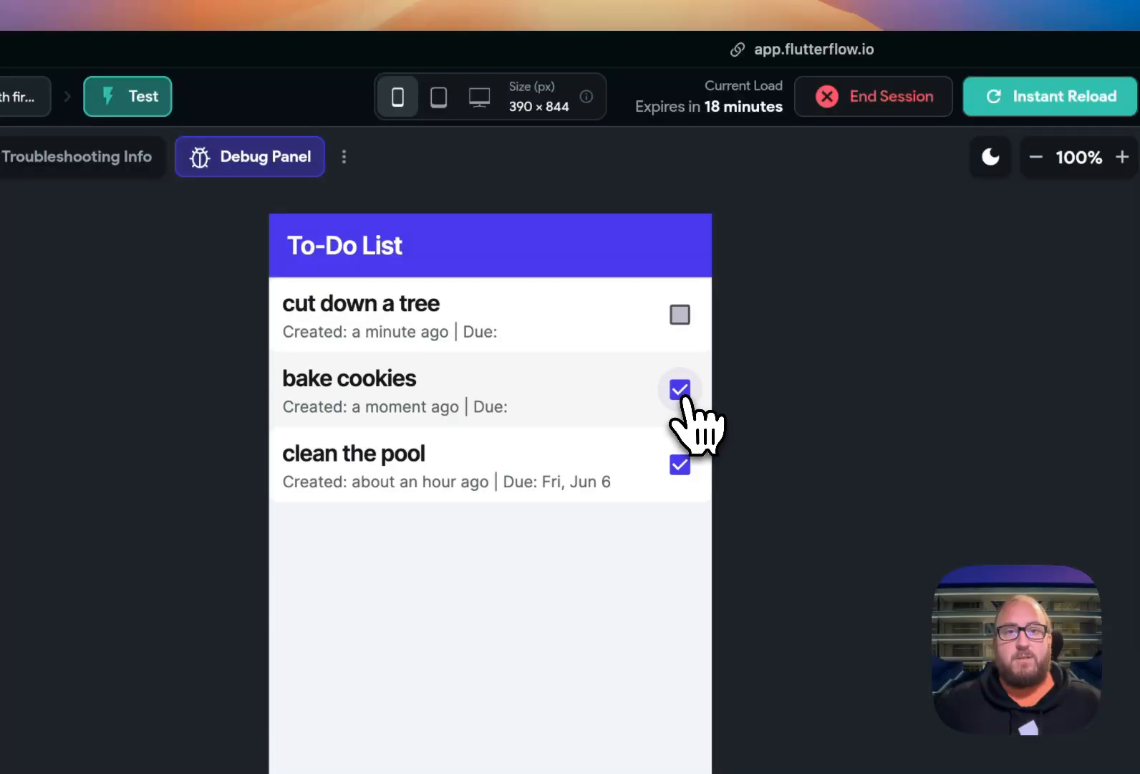
left_click(680, 316)
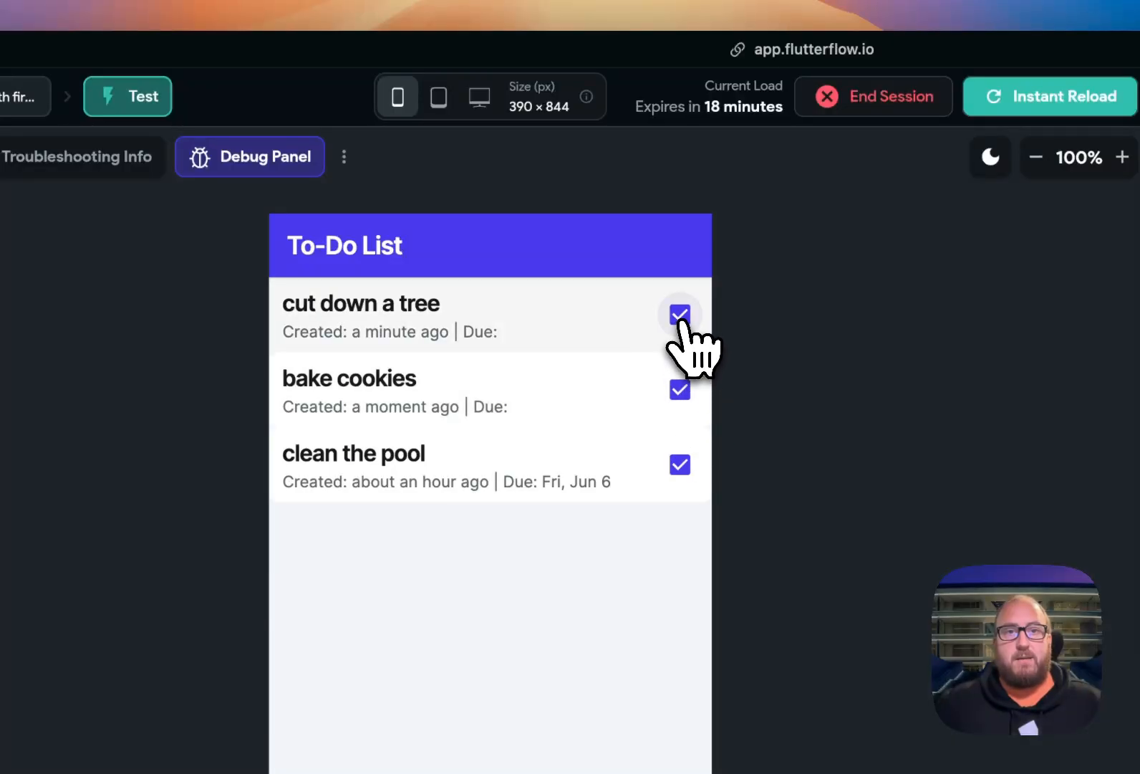
left_click(680, 315)
left_click(680, 390)
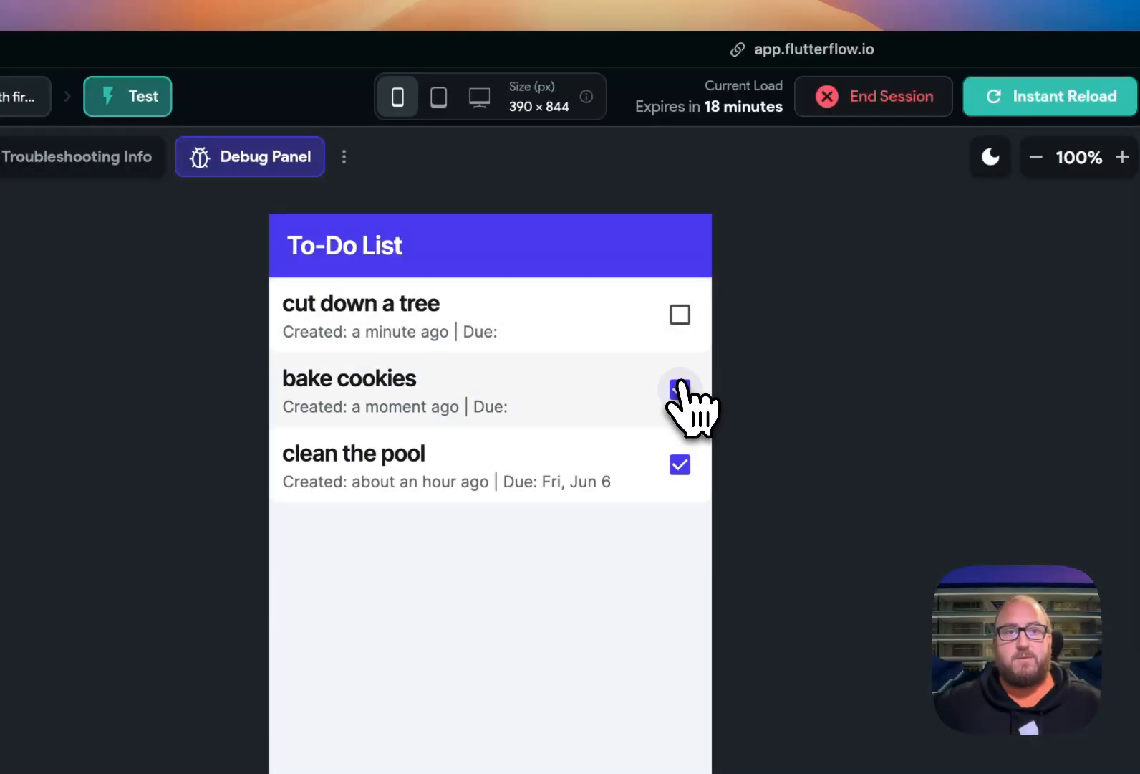
left_click(680, 464)
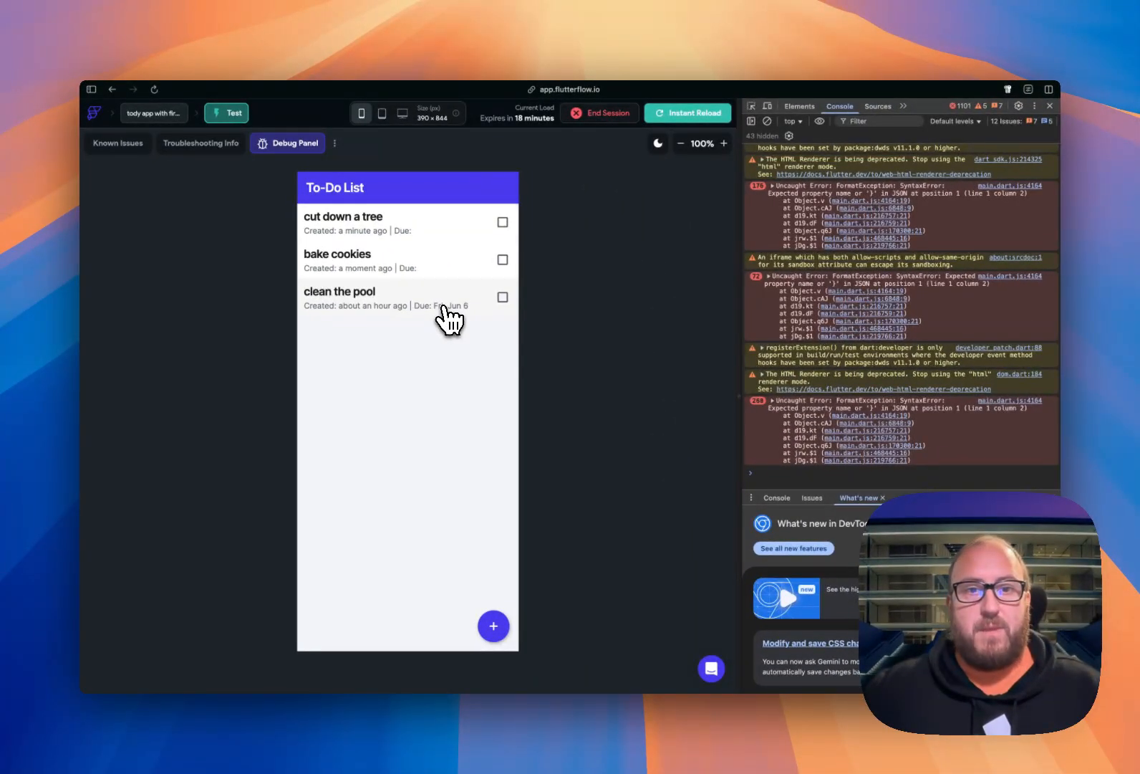
- Examine the todos documents and their completed values in the Firestore Data Manager and in the Firebase console's Firestore Database
key("alt+Tab")
key("alt+Tab")
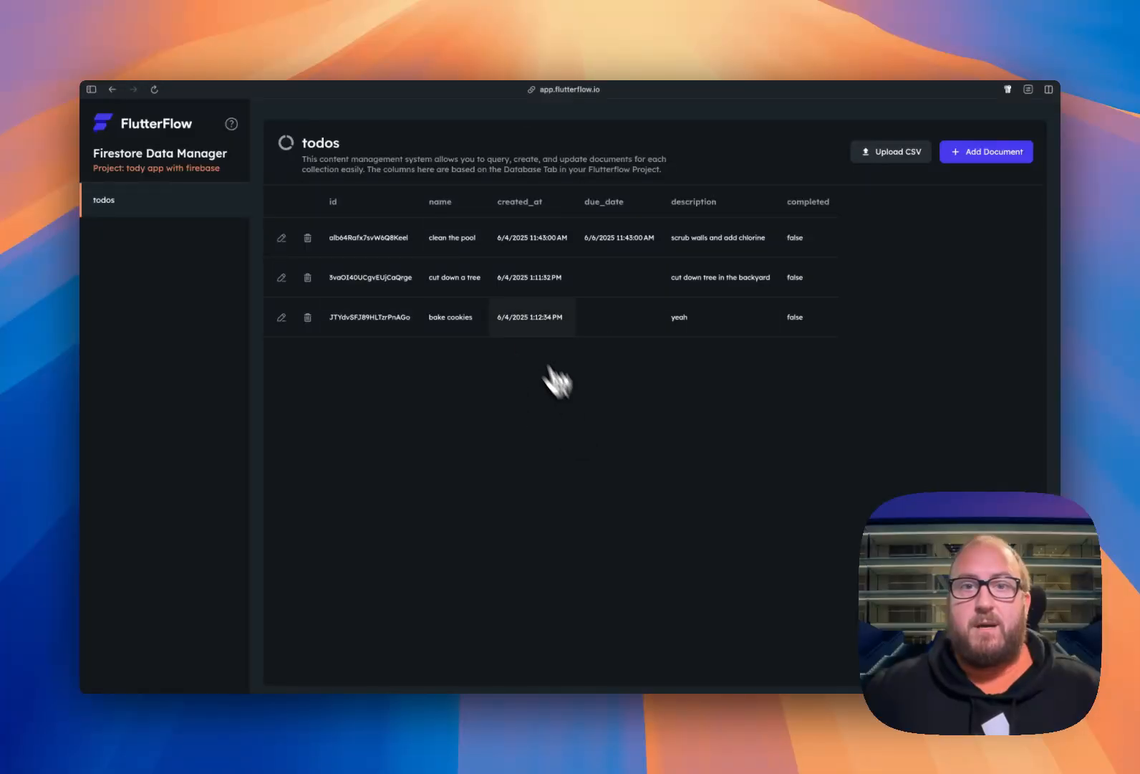
key("alt+Tab")
key("alt+Tab")
key("alt+Tab")
key("alt+Tab")
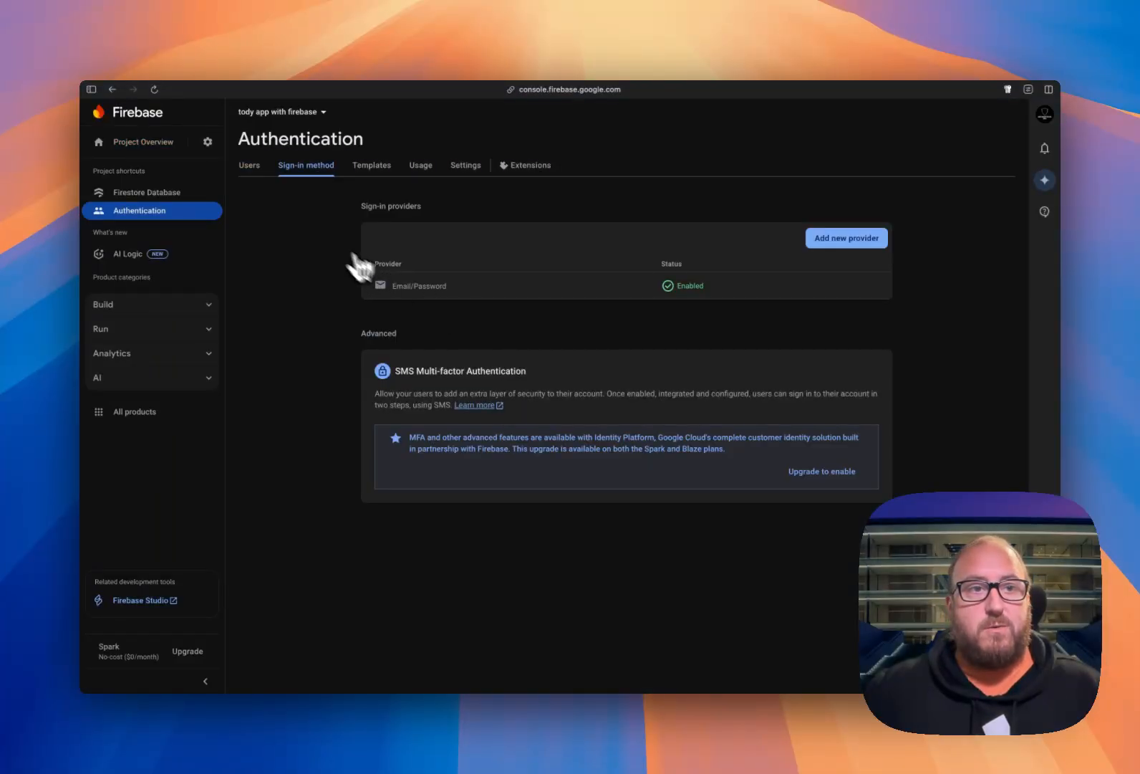
left_click(154, 194)
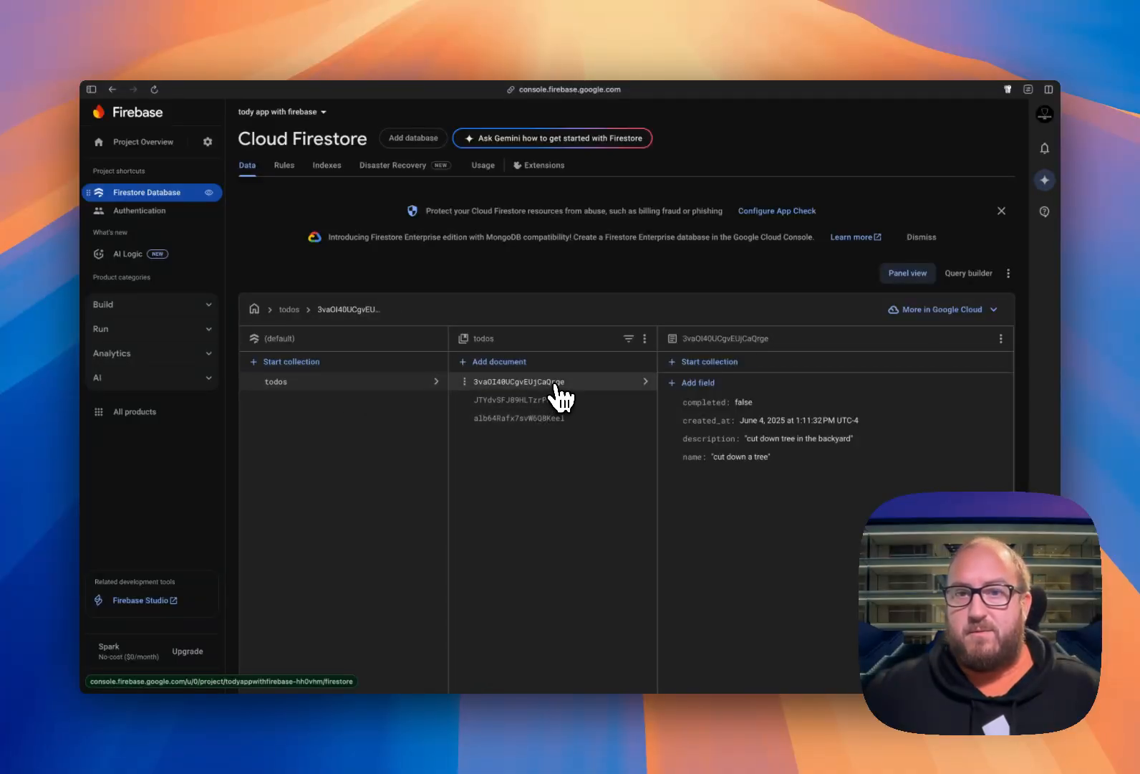
key("alt+Tab")
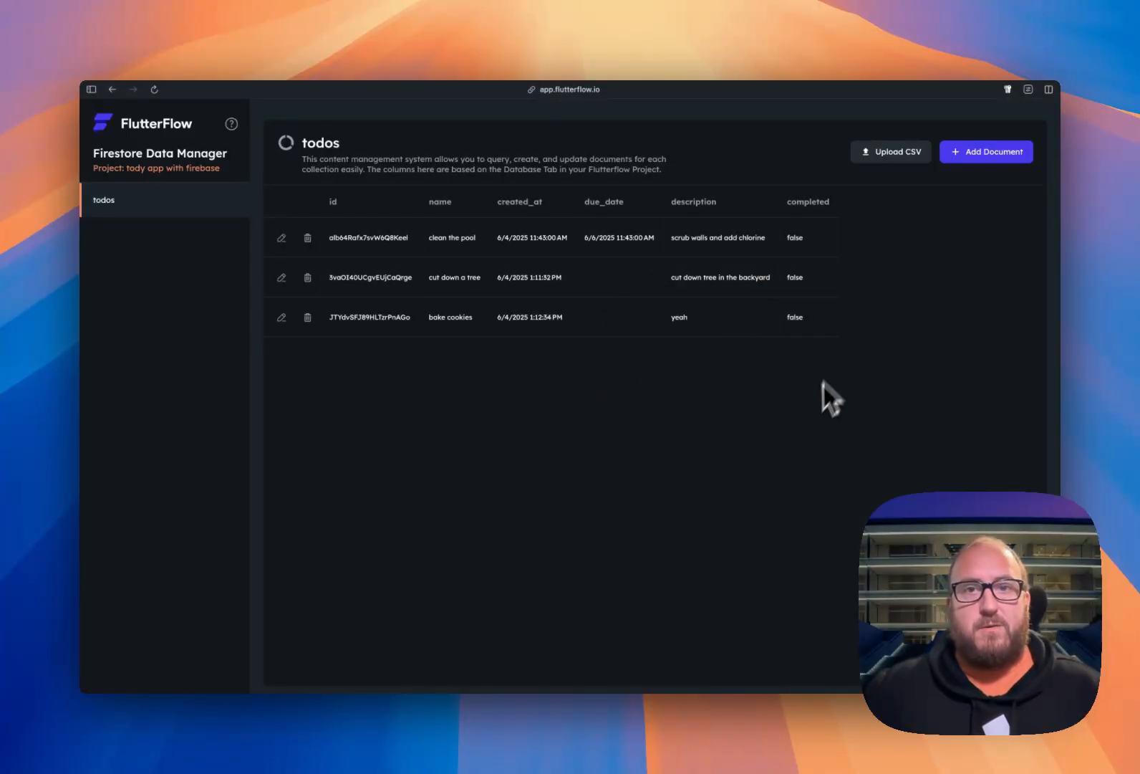
- Switch back to the test app, mark all three to-dos as completed, and check their completed values in the Firestore Data Manager
key("alt+Tab")
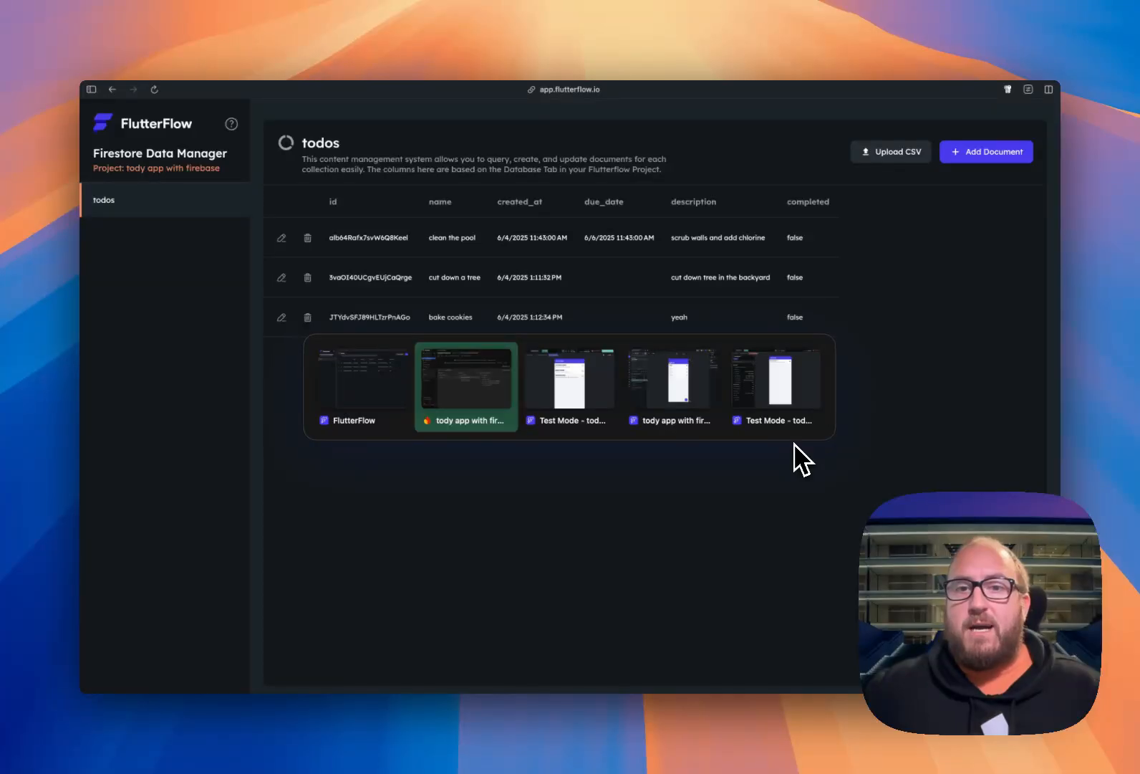
key("alt+Tab")
key("alt+Tab")
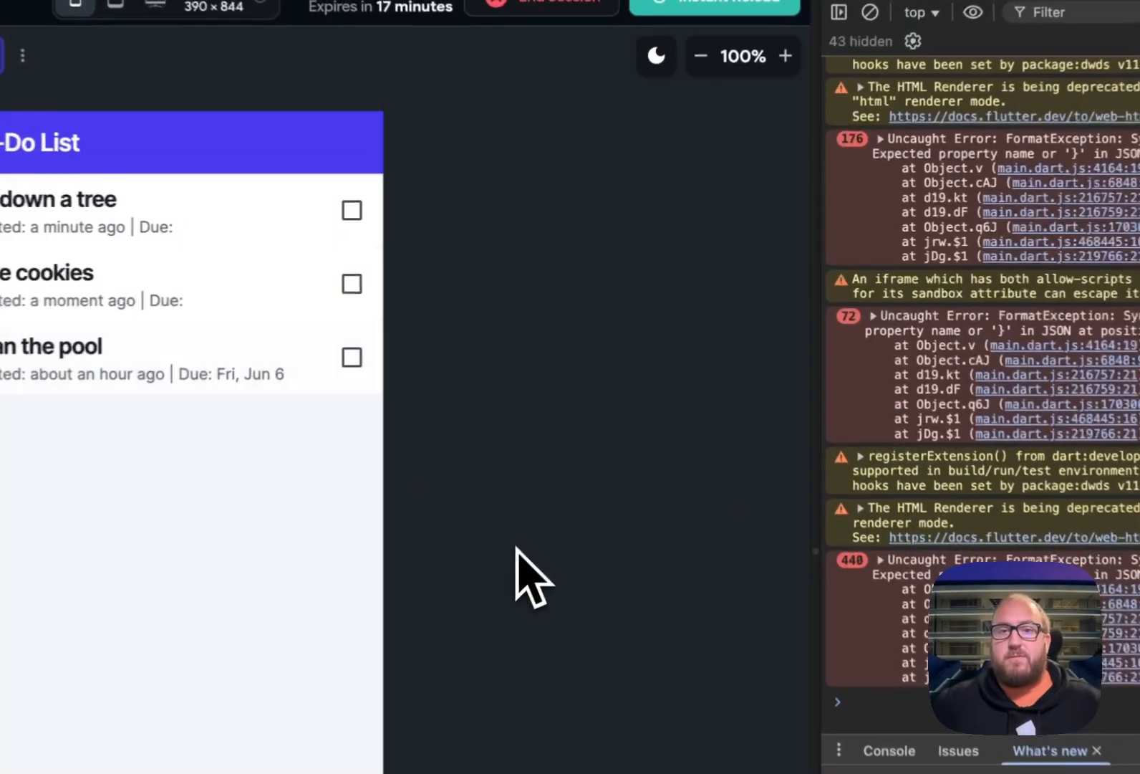
left_click(347, 210)
left_click(348, 287)
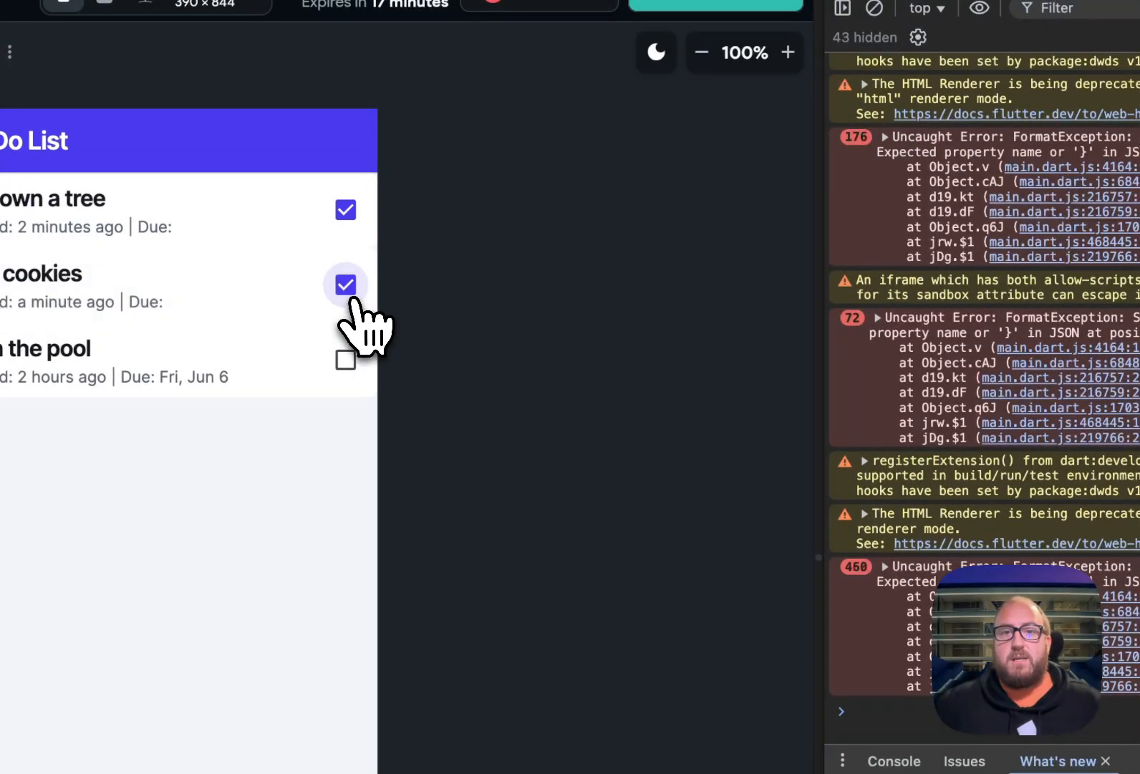
left_click(347, 359)
key("ctrl+Tab")
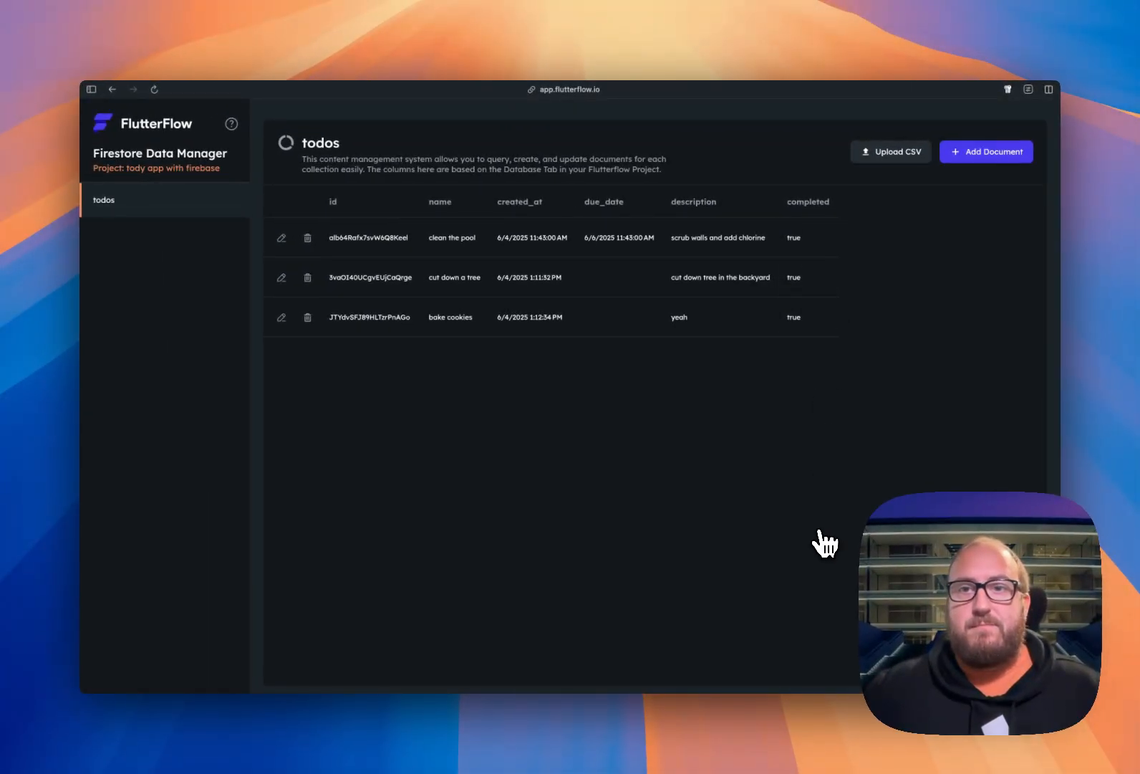
key("ctrl+Tab")
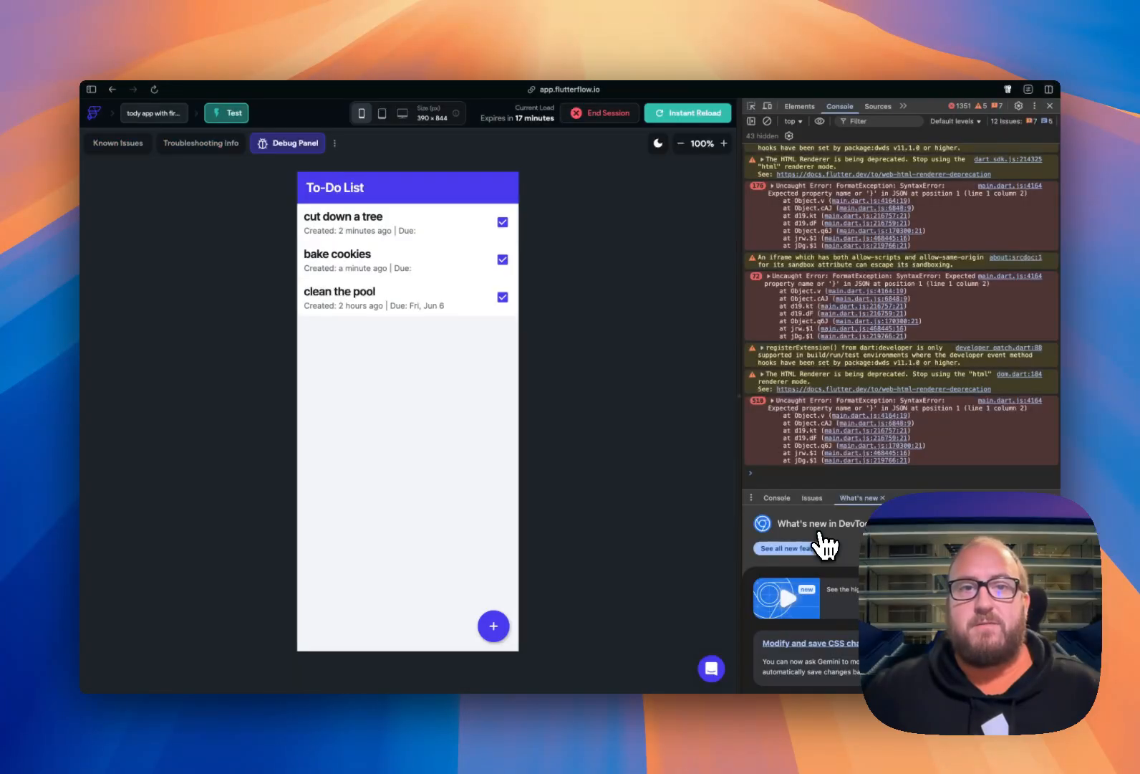
- Switch to the FlutterFlow builder and add a filter to the backend query on HomePage's ListView
key("ctrl+Tab")
key("ctrl+Tab")
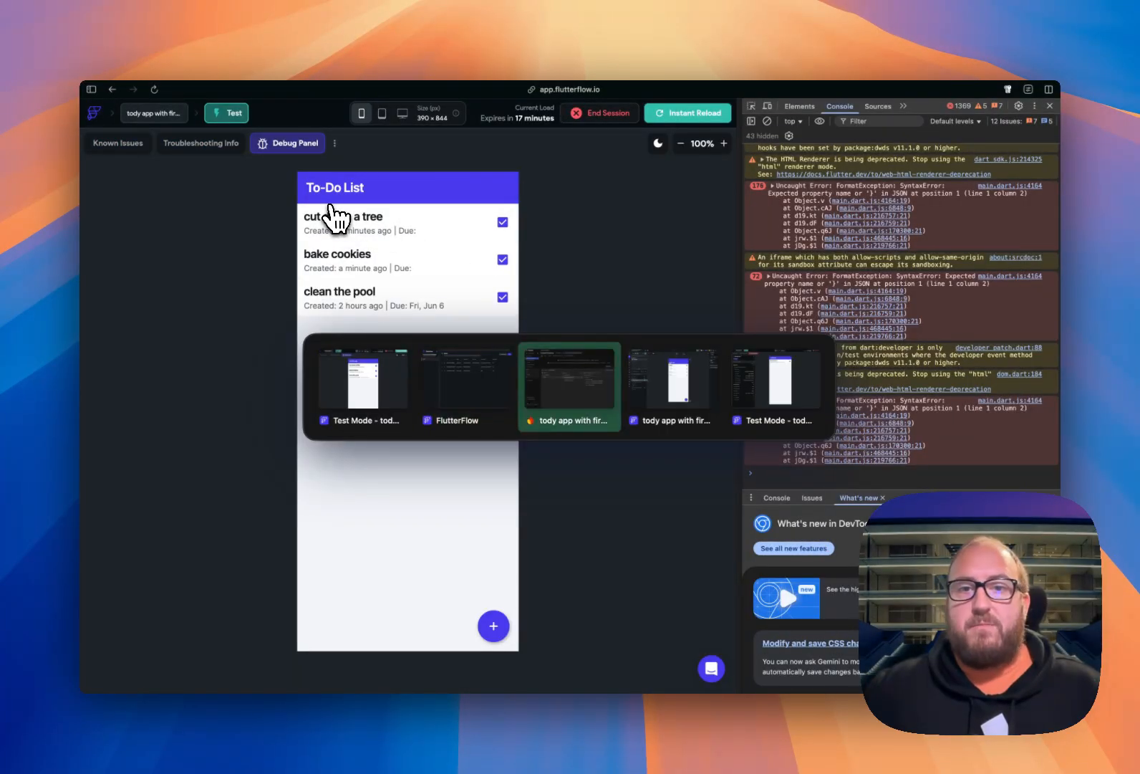
key("ctrl+Tab")
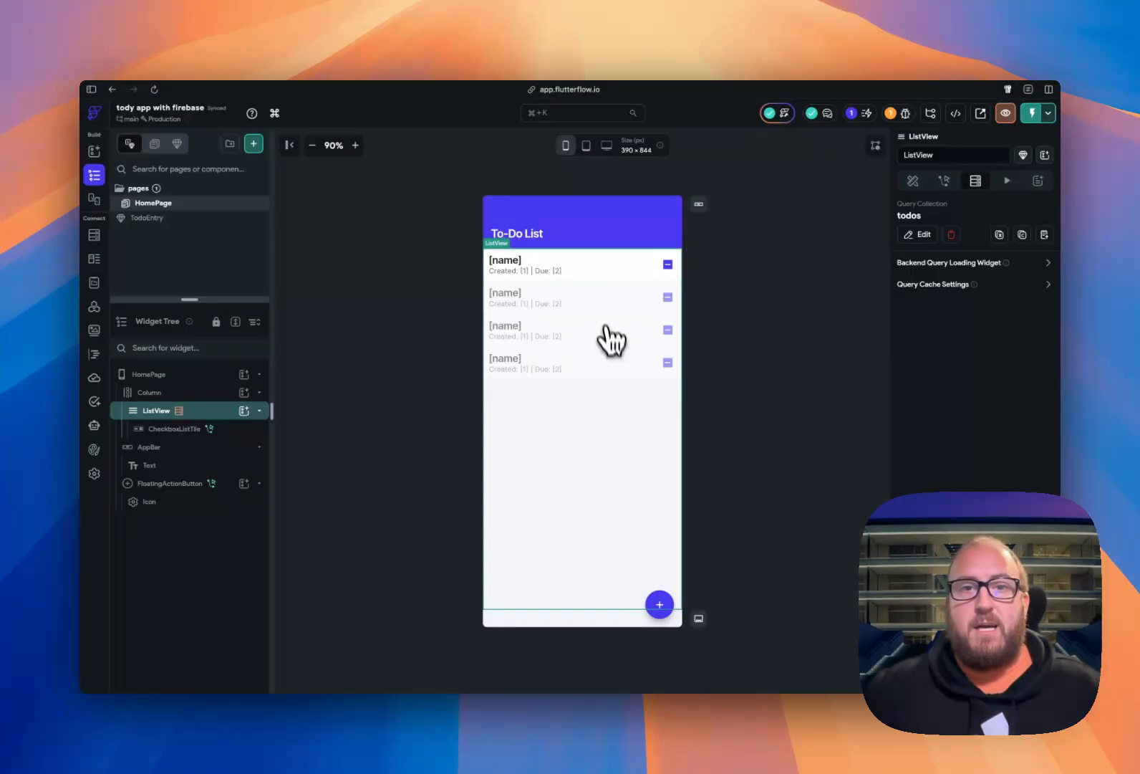
left_click(919, 235)
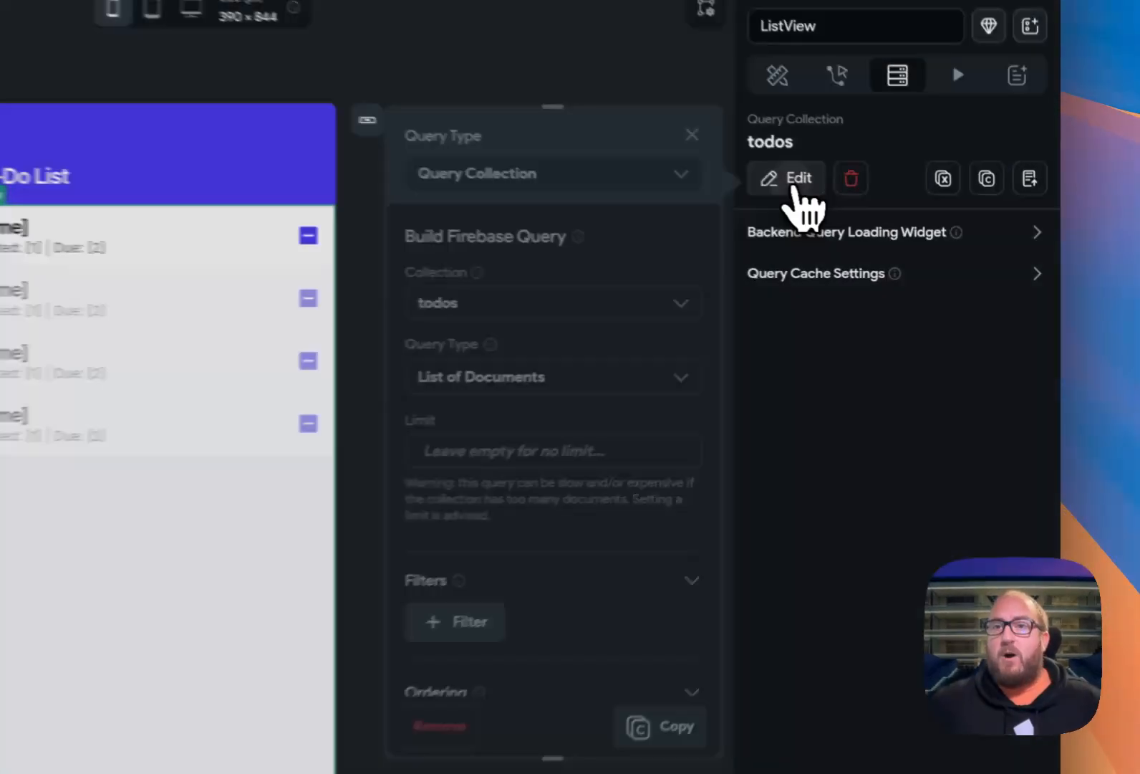
scroll(466, 484, "down", 5)
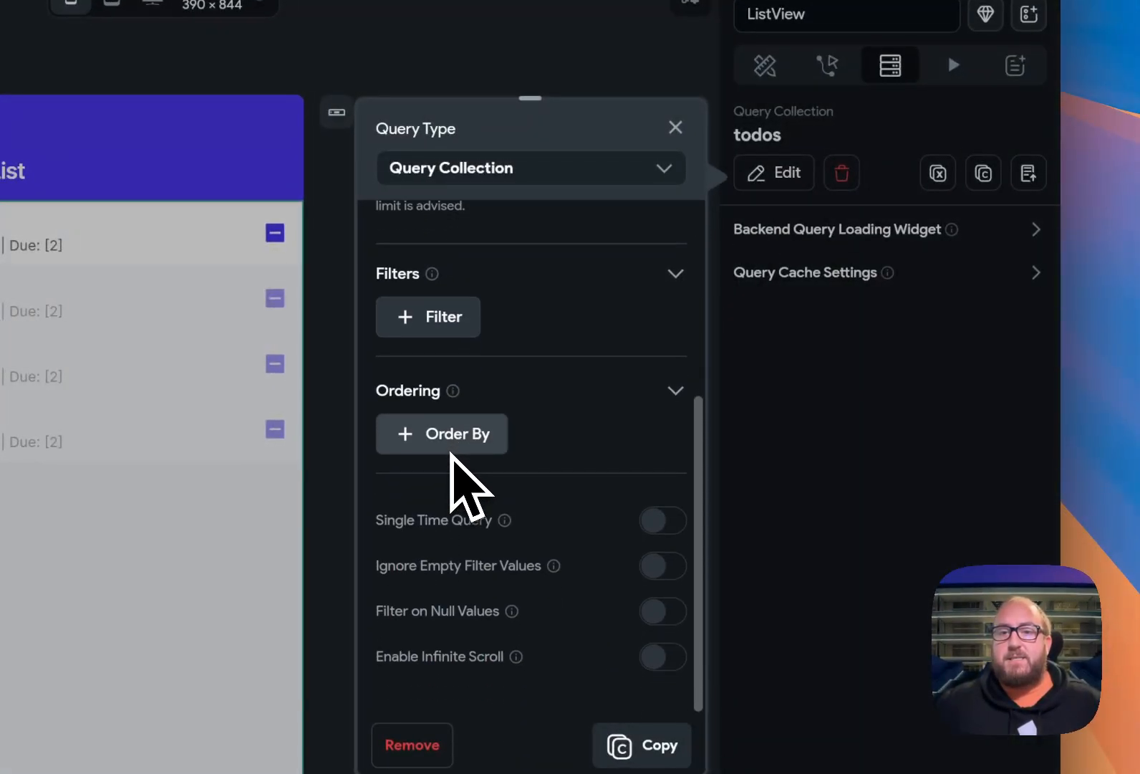
scroll(555, 529, "down", 1)
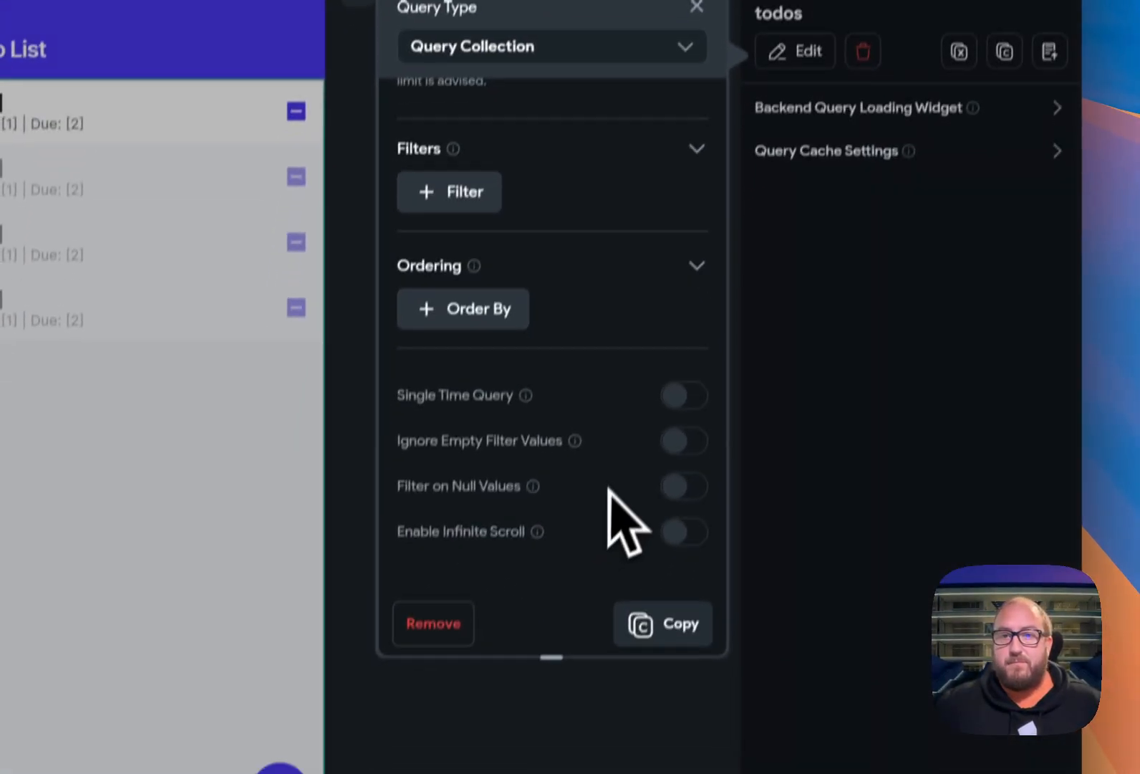
left_click(470, 324)
left_click(492, 192)
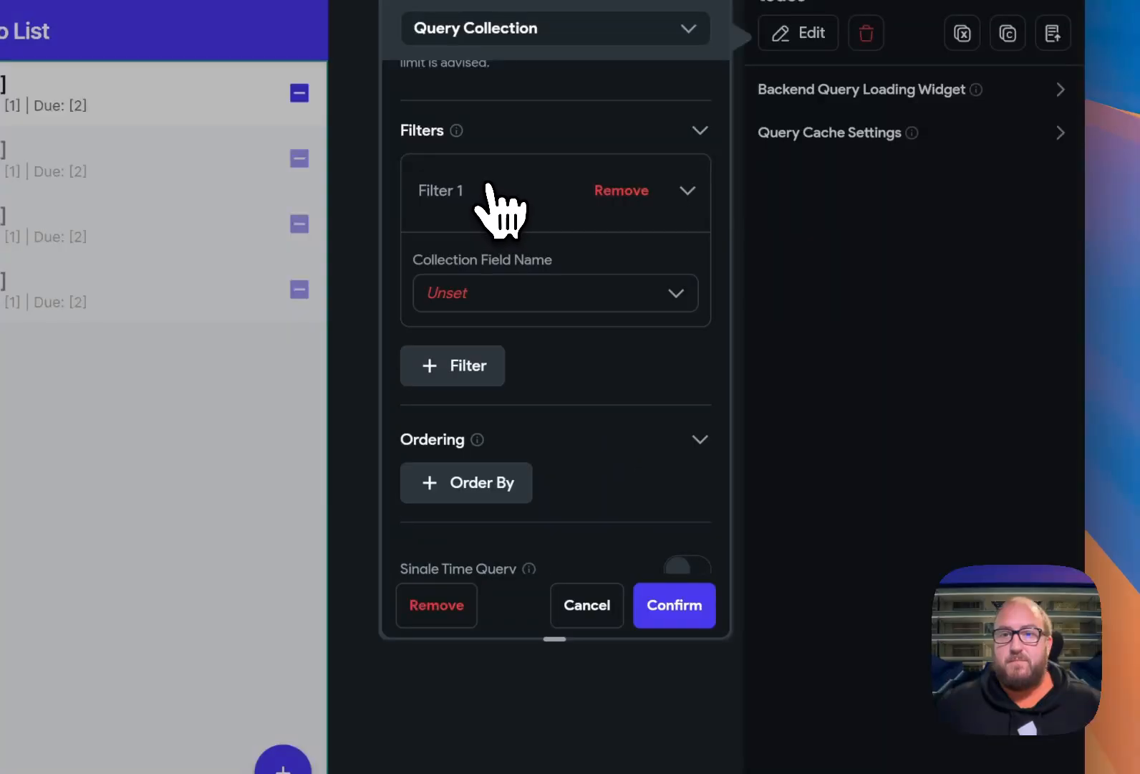
- Set the query filter to completed Equal To False, confirm it, and instantly reload the running test app
left_click(460, 291)
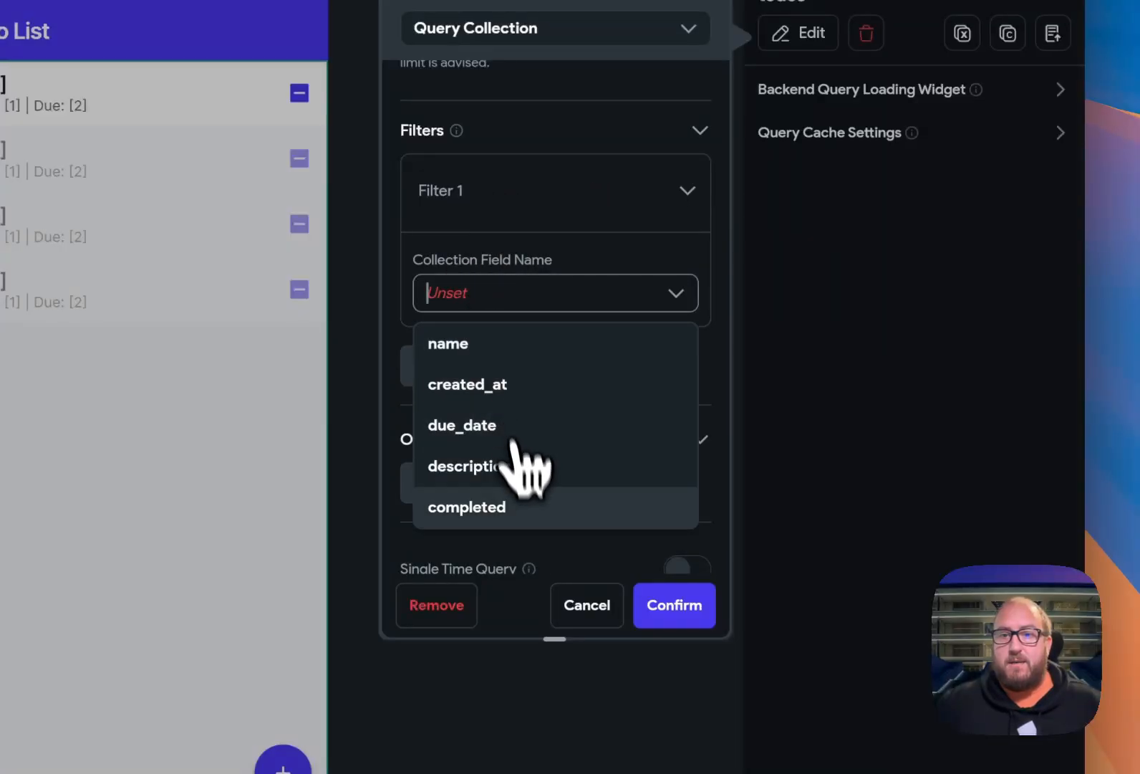
left_click(530, 508)
left_click(503, 398)
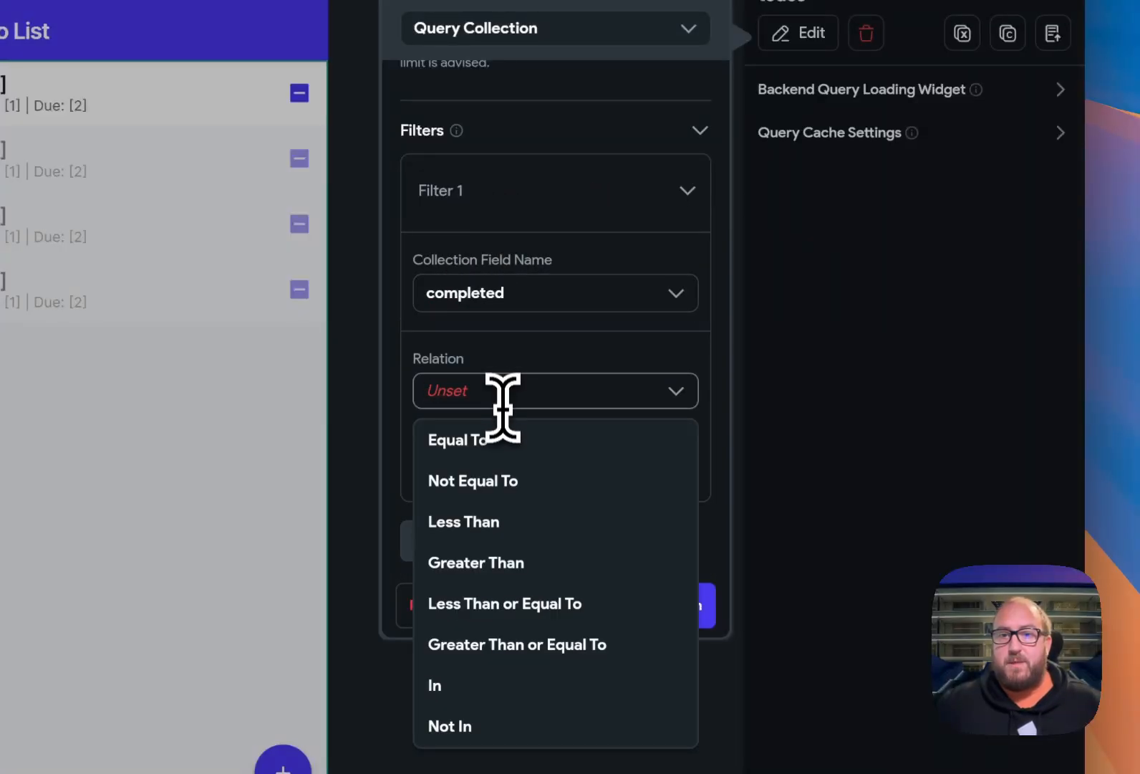
left_click(510, 441)
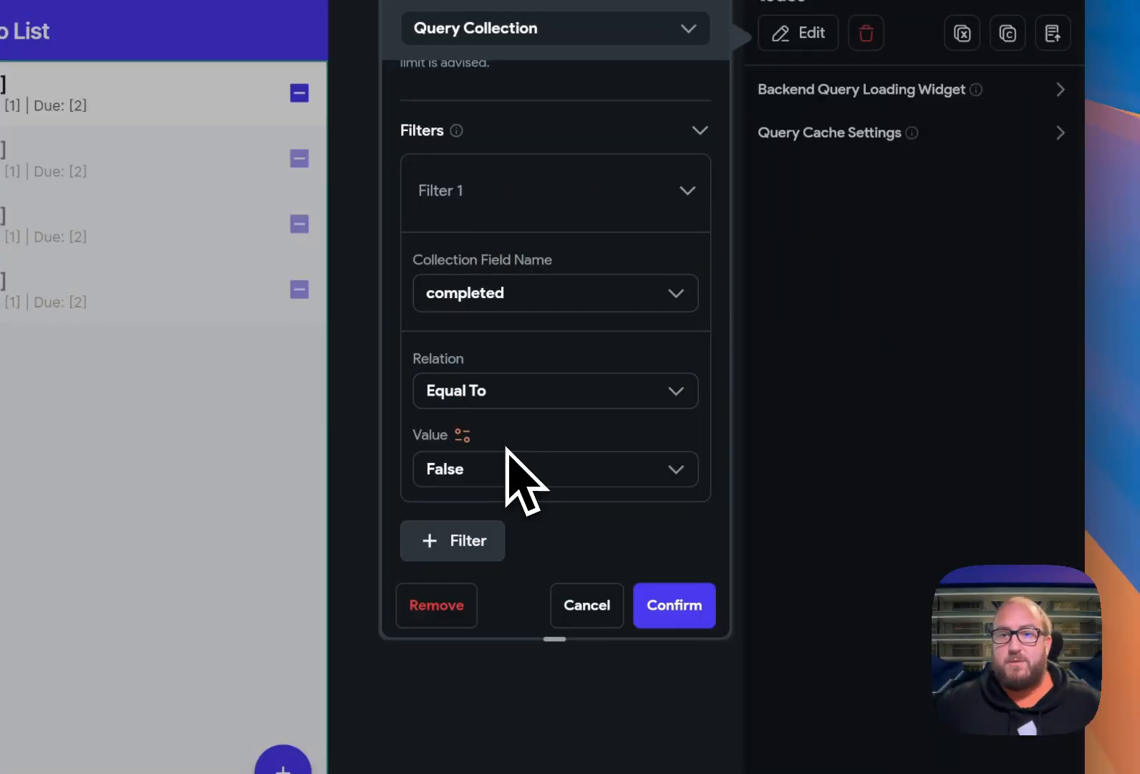
left_click(674, 605)
key("super+Tab")
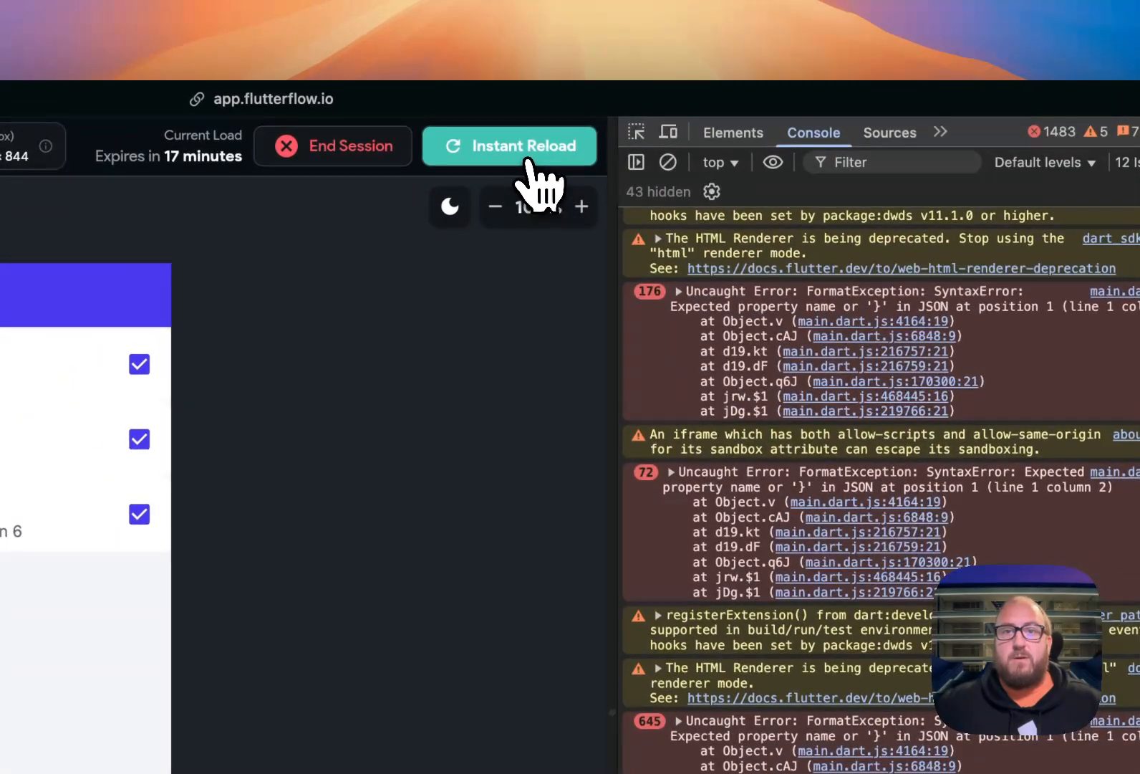
left_click(528, 162)
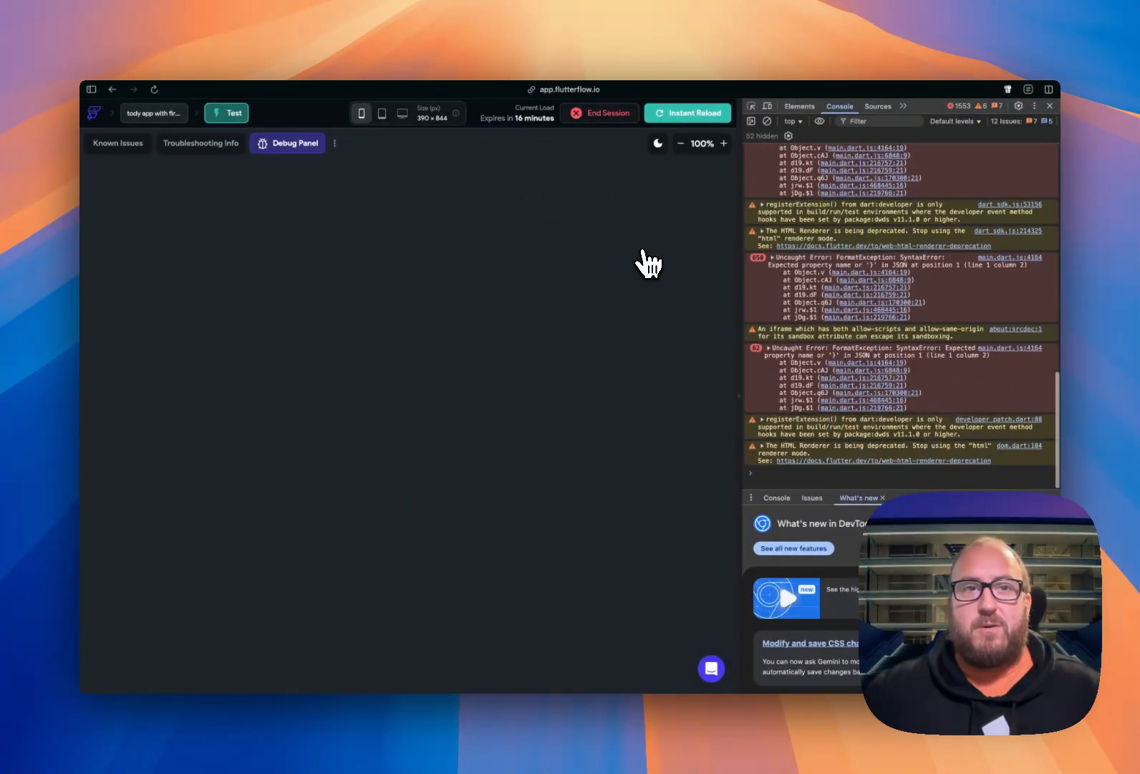
- In the Firestore Data Manager, uncheck completed on the bake cookies document and update it
key("ctrl+Tab")
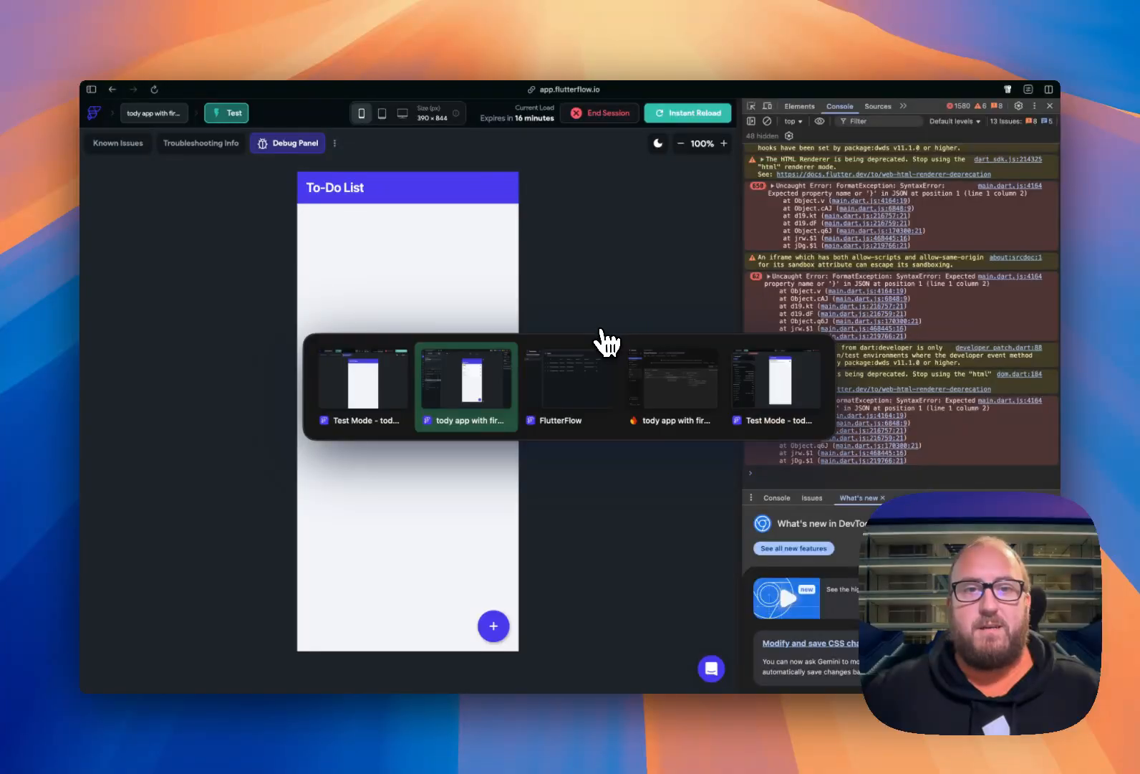
key("ctrl+Tab")
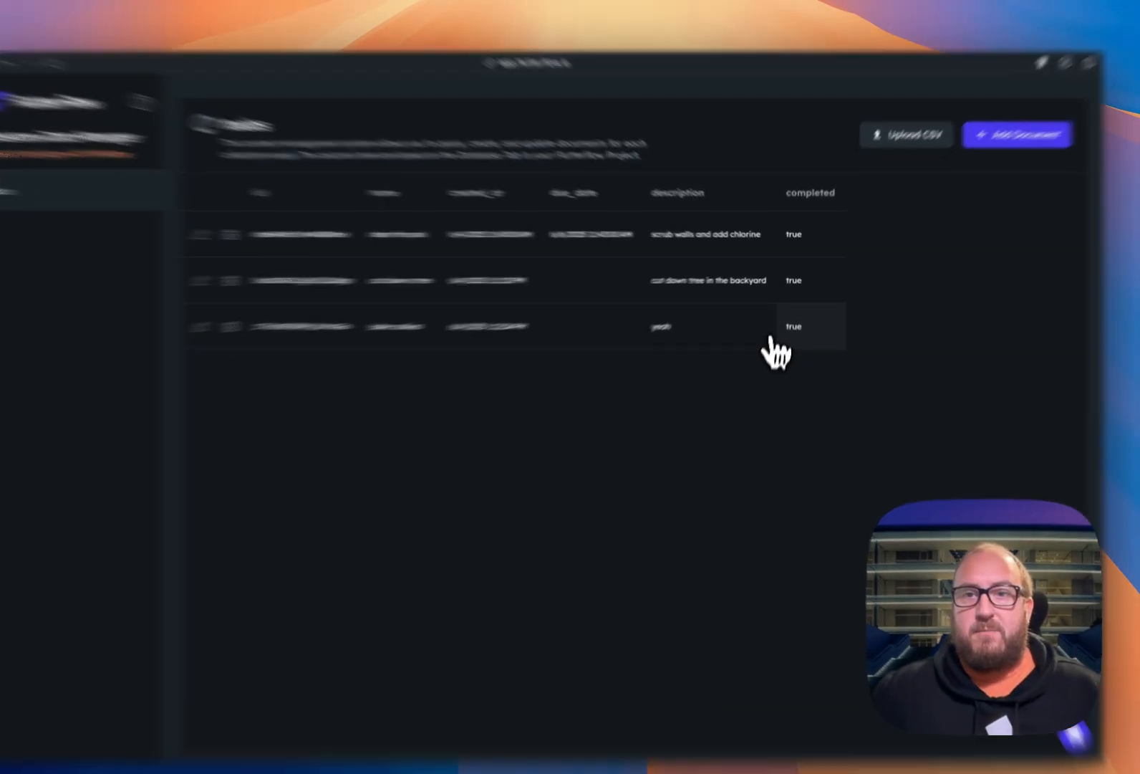
left_click(269, 376)
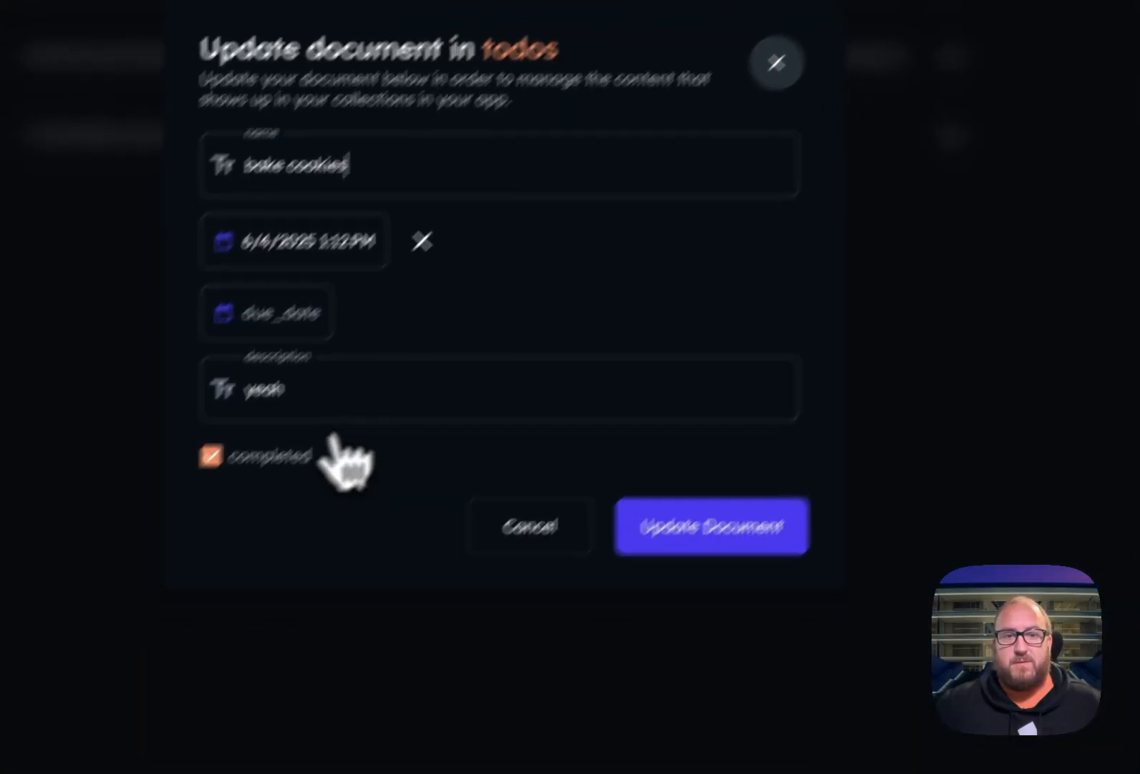
left_click(248, 457)
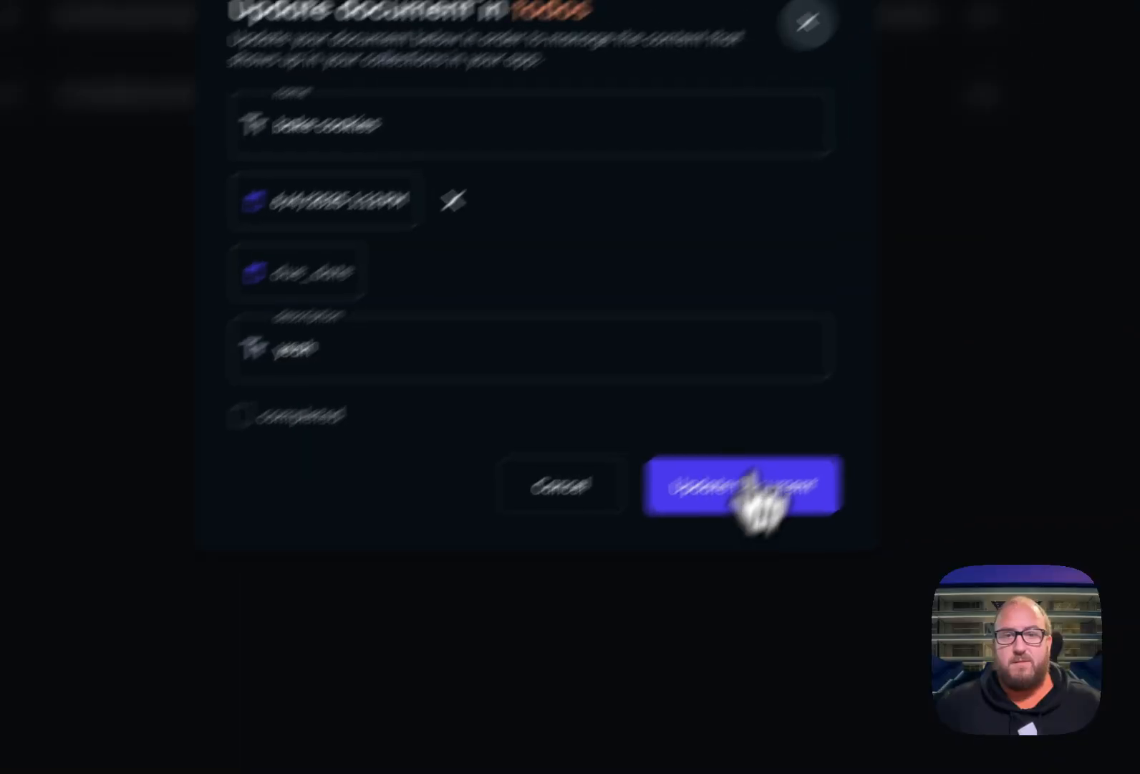
left_click(759, 529)
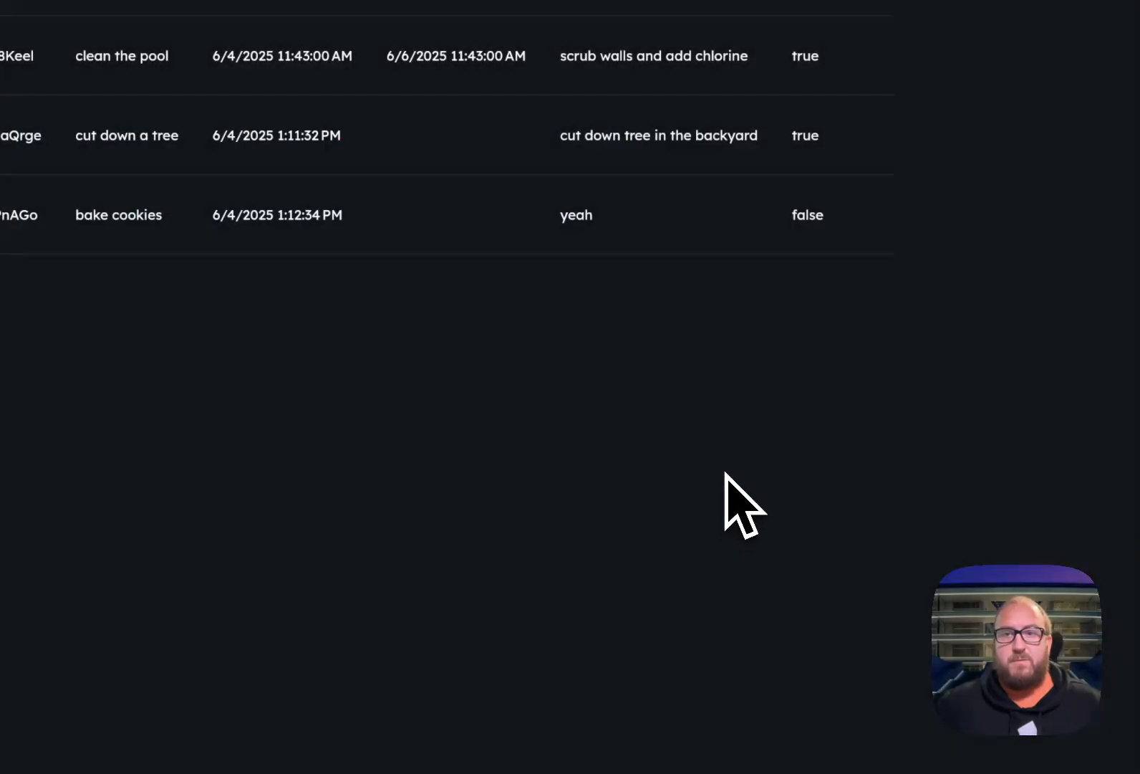
- Mark bake cookies as completed in the running test app and return to HomePage in the builder
key("ctrl+Tab")
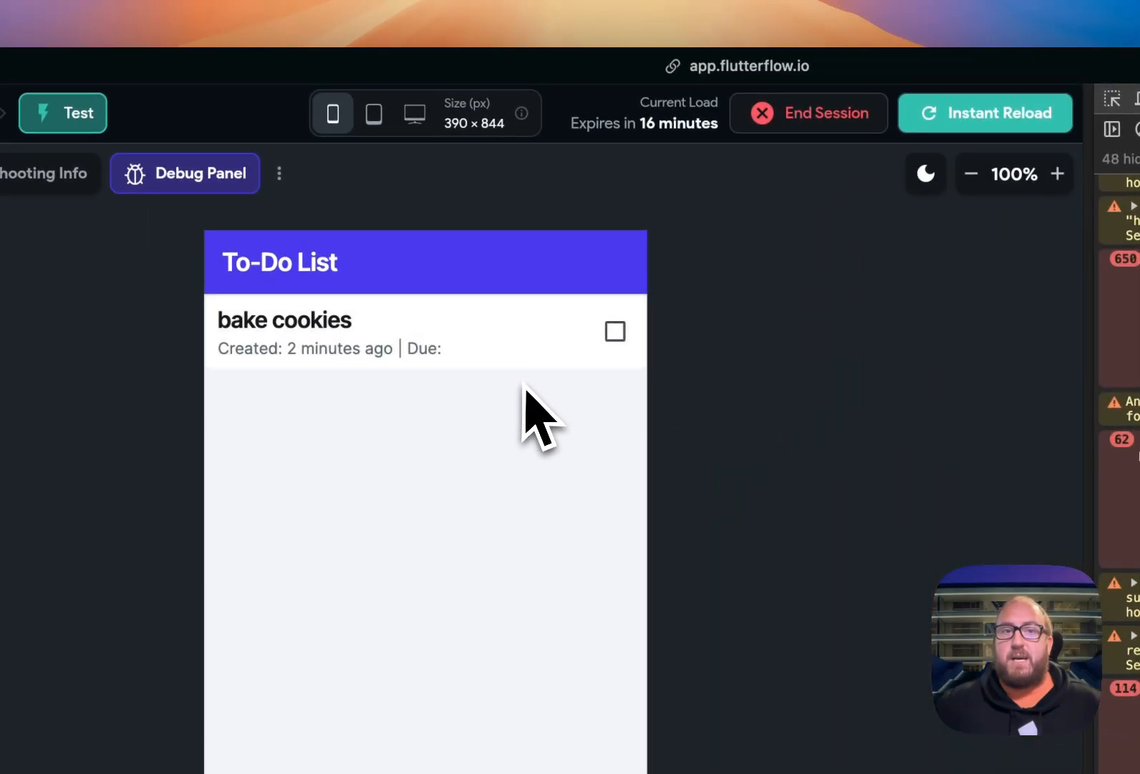
left_click(617, 337)
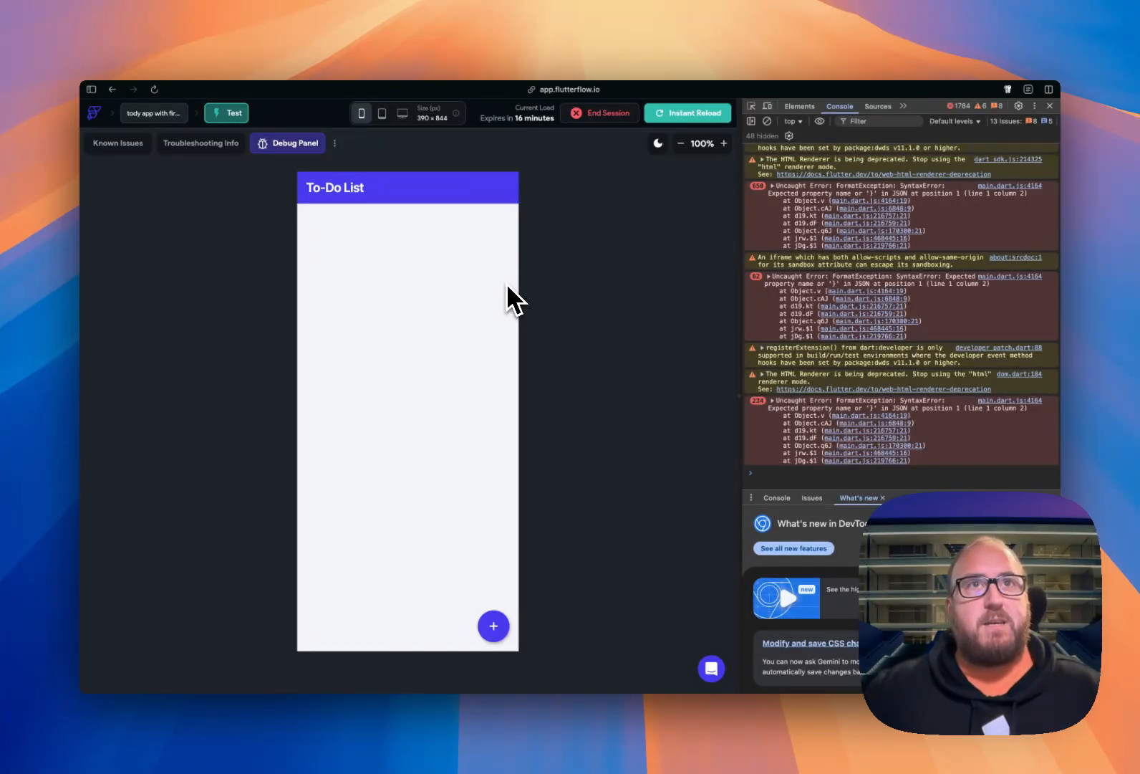
key("super+Tab")
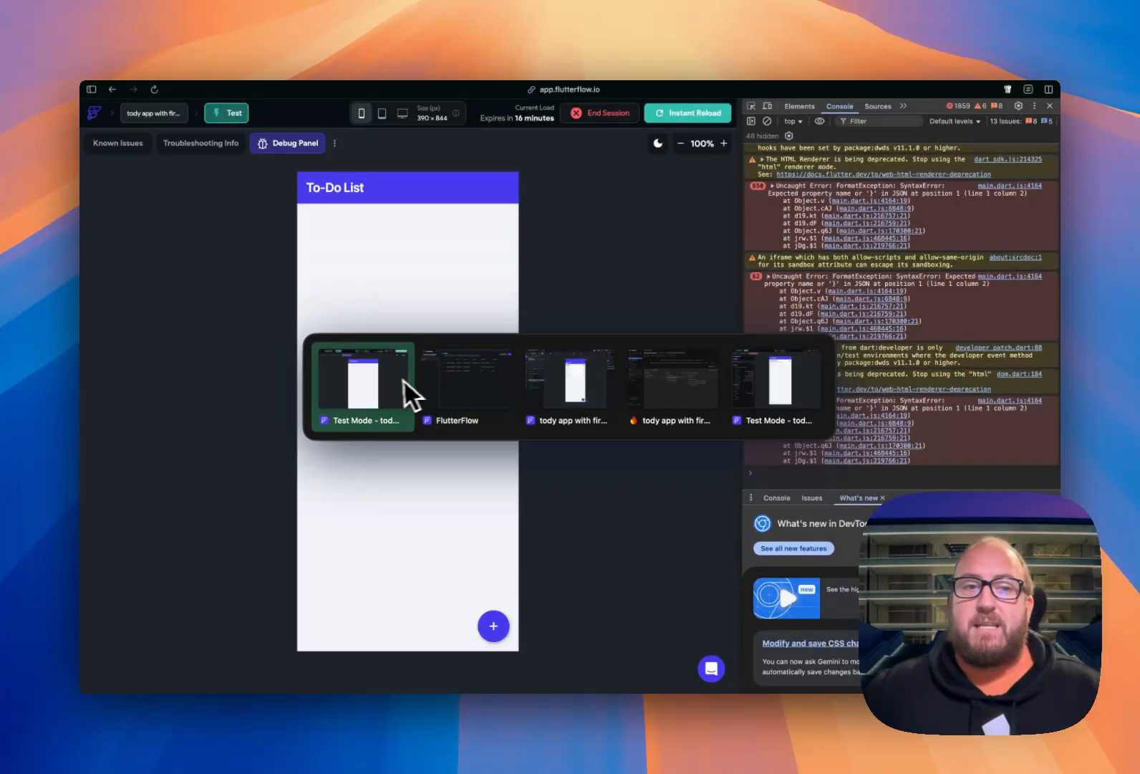
left_click(566, 394)
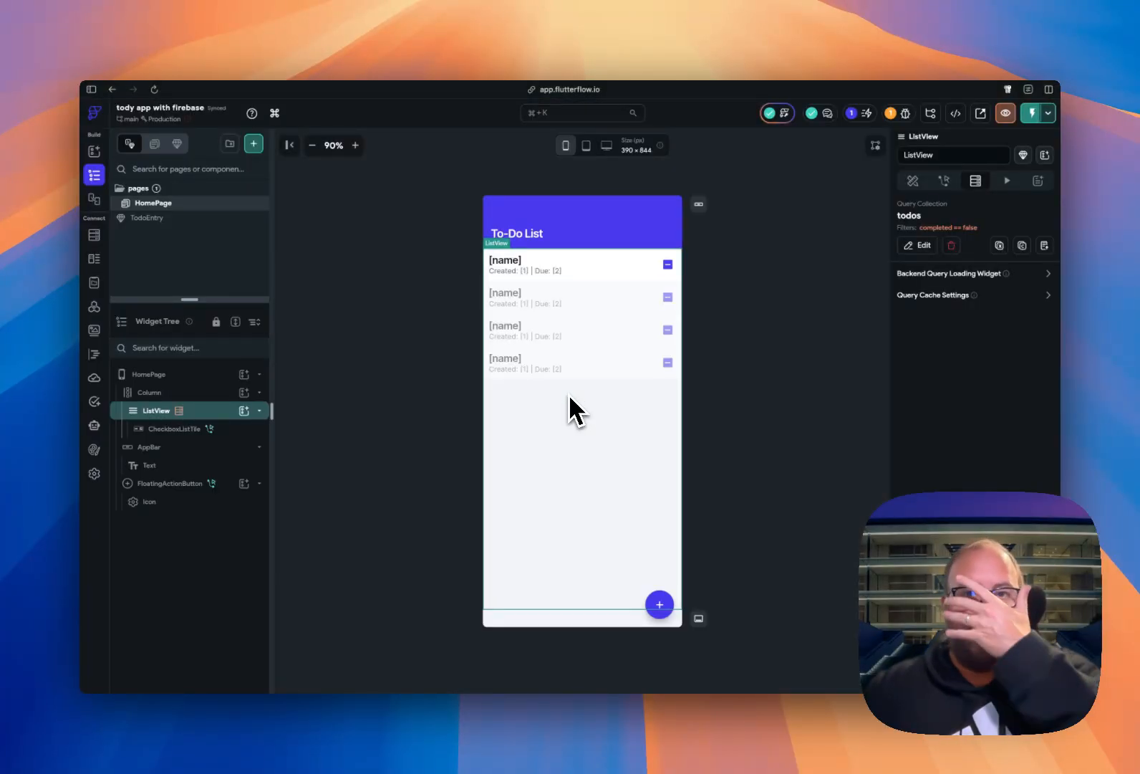